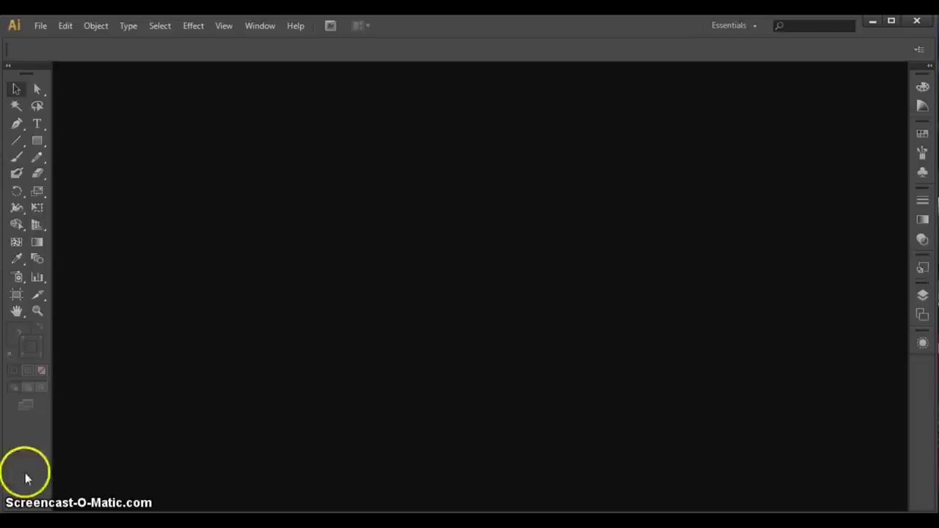
Step: Create a new Web-profile document with an 800 × 800 px artboard
left_click(38, 27)
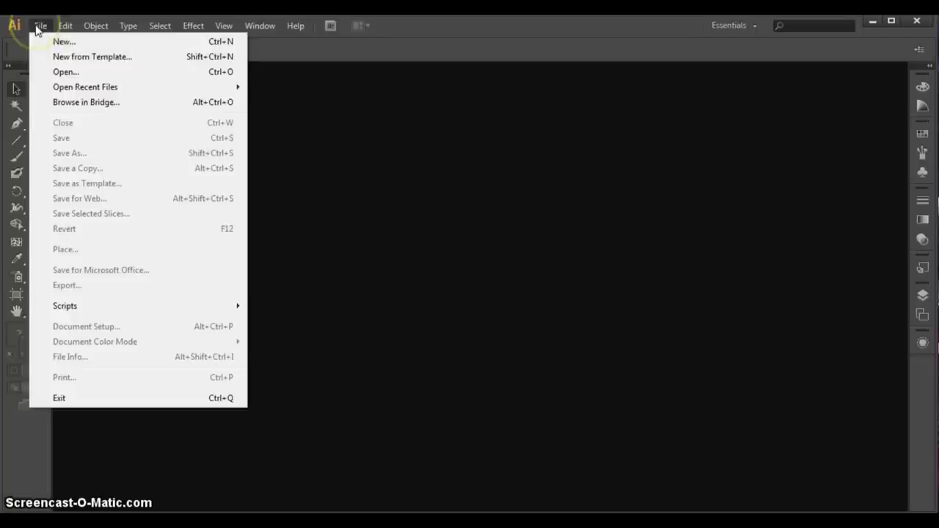
left_click(60, 40)
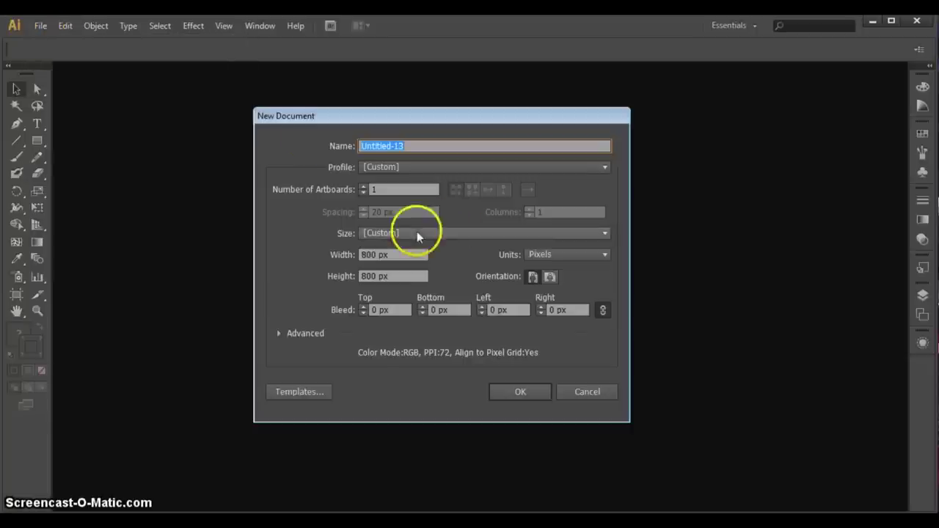
left_click(403, 168)
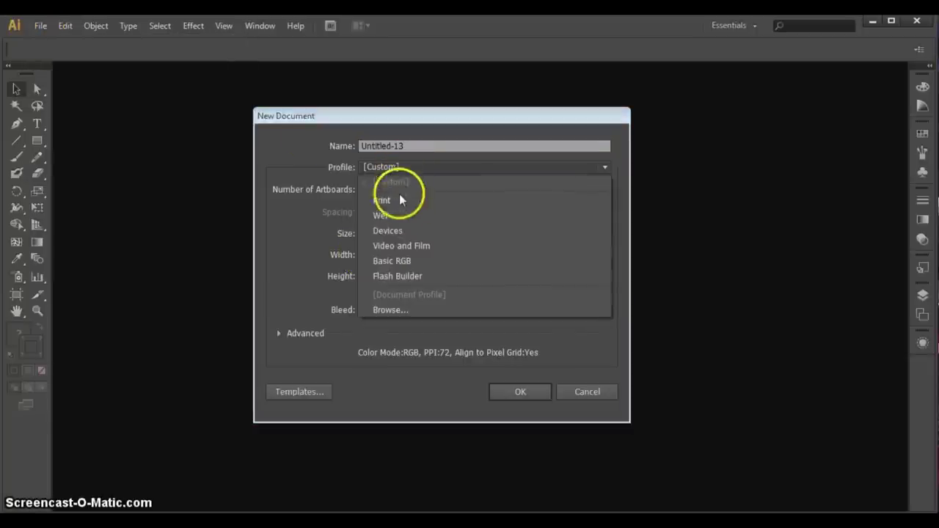
left_click(401, 212)
left_click_drag(387, 251, 331, 260)
type("800")
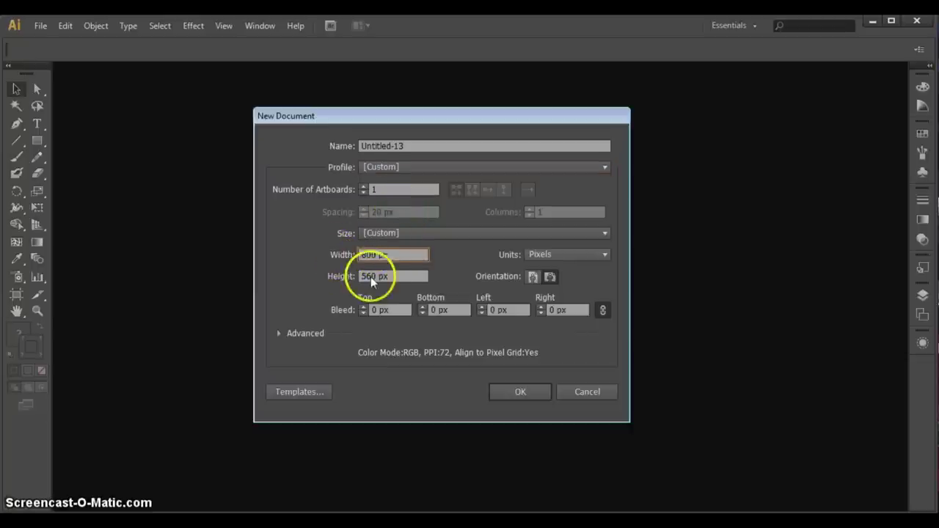
left_click_drag(383, 276, 345, 275)
type("800")
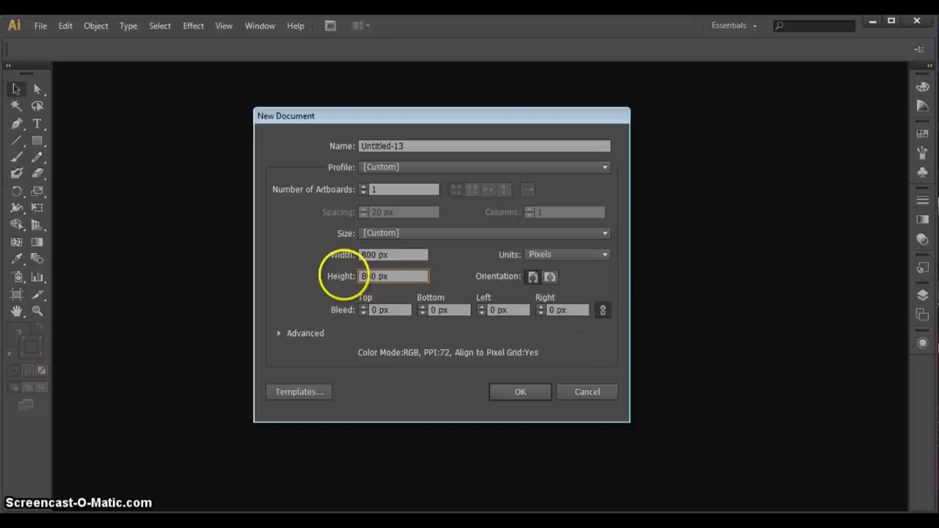
double_click(393, 276)
left_click(519, 389)
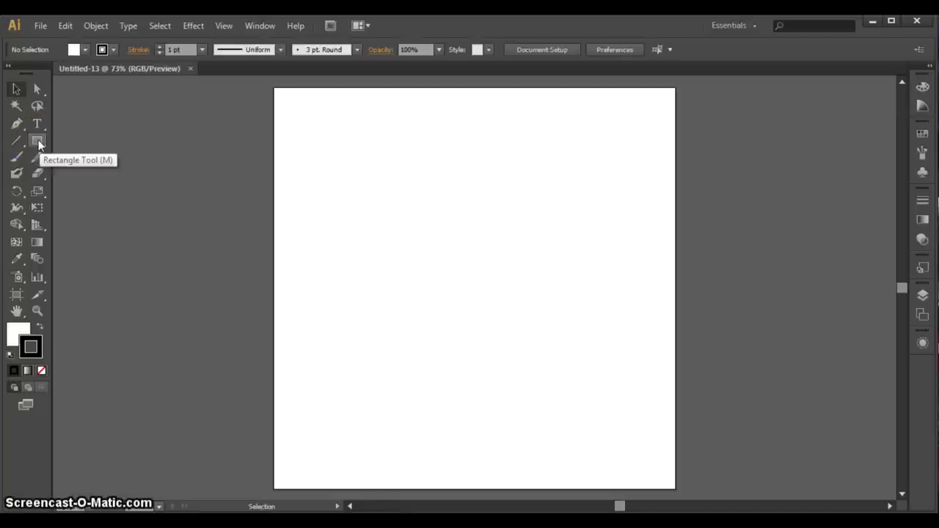
Step: Draw a roughly 717 × 717 px rectangle nearly filling the artboard
left_click(37, 141)
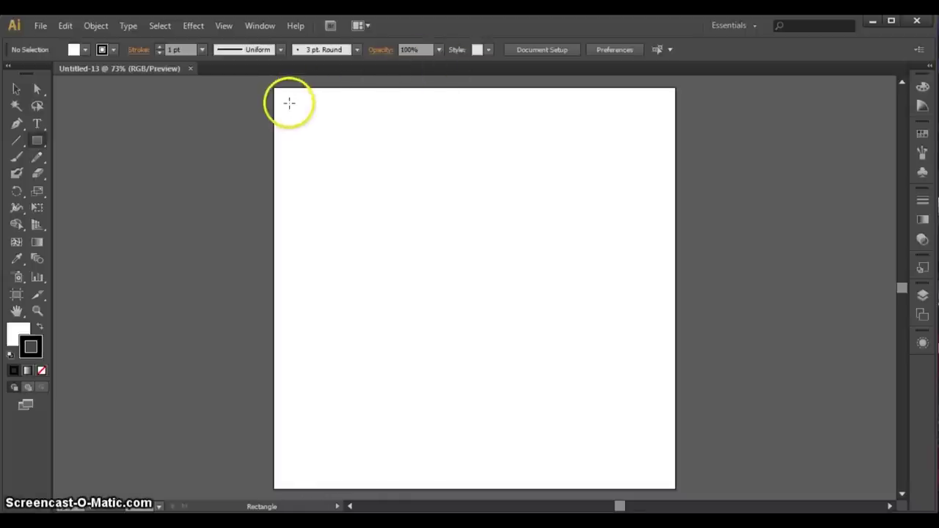
mouse_move(292, 103)
left_mouse_down()
mouse_move(506, 267)
mouse_move(582, 377)
mouse_move(655, 453)
left_mouse_up()
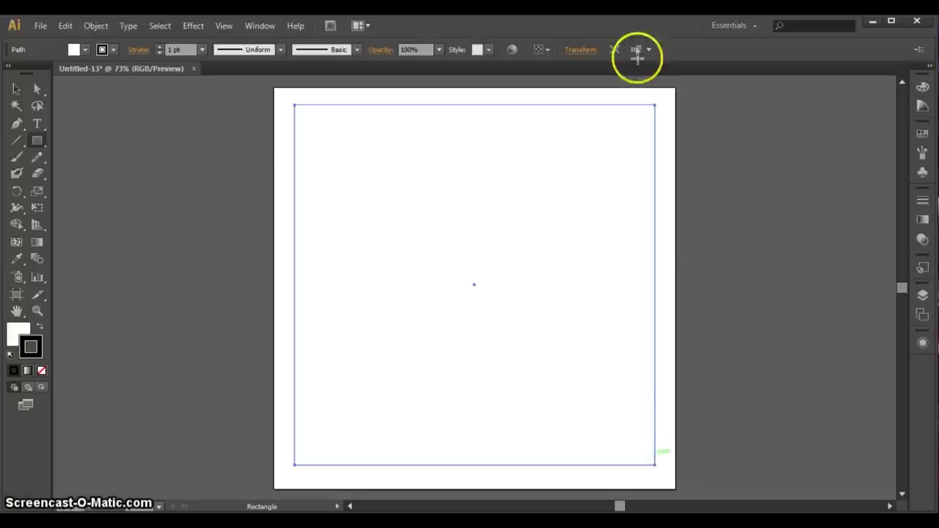
Step: Select the rectangle and apply a linear gradient to it
left_click(16, 89)
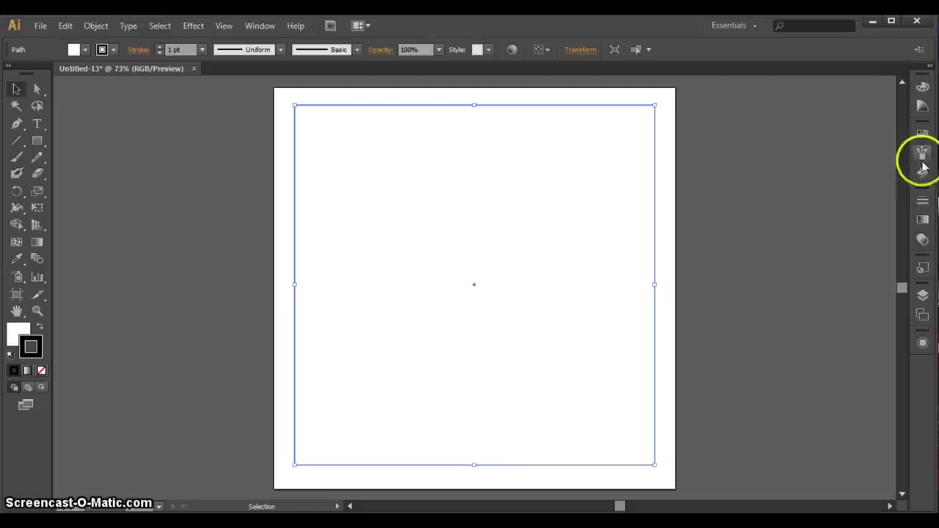
left_click(925, 223)
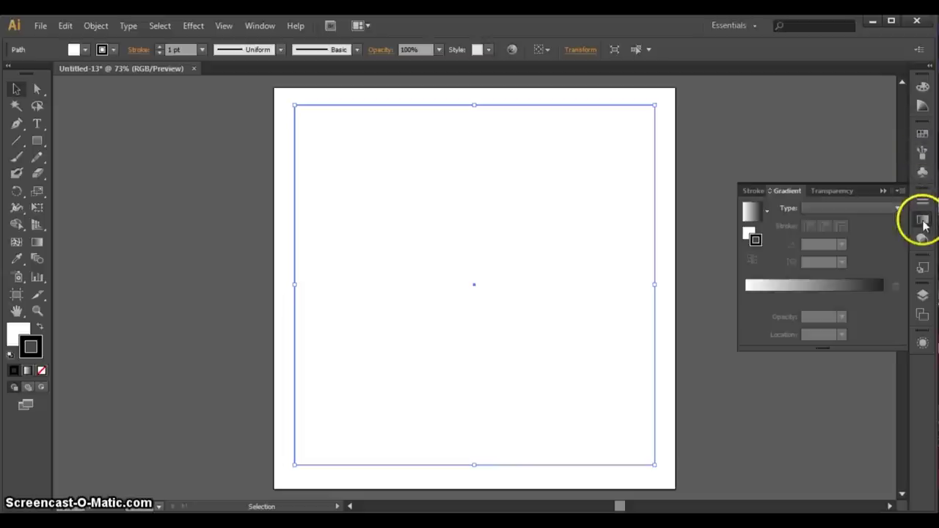
left_click(758, 293)
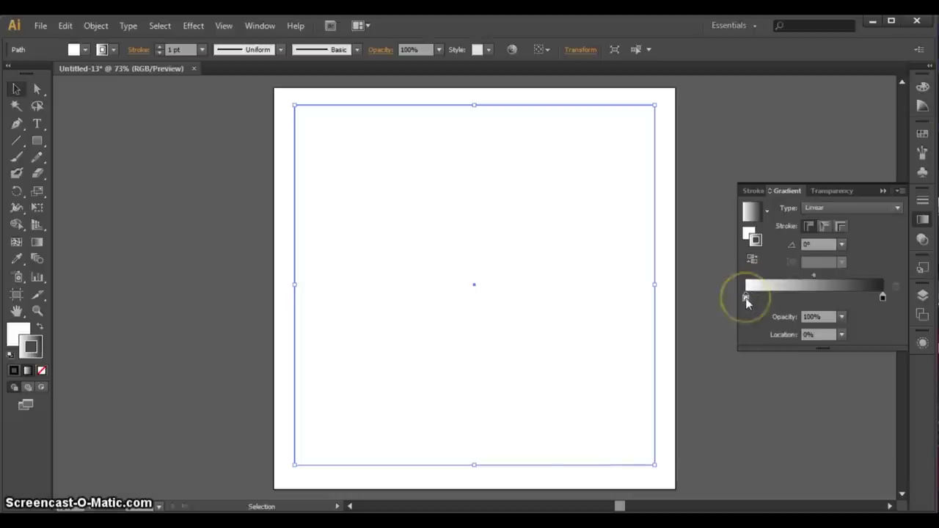
Step: Set the gradient's left stop colour to light tan hex e3c184
double_click(746, 298)
left_click(703, 370)
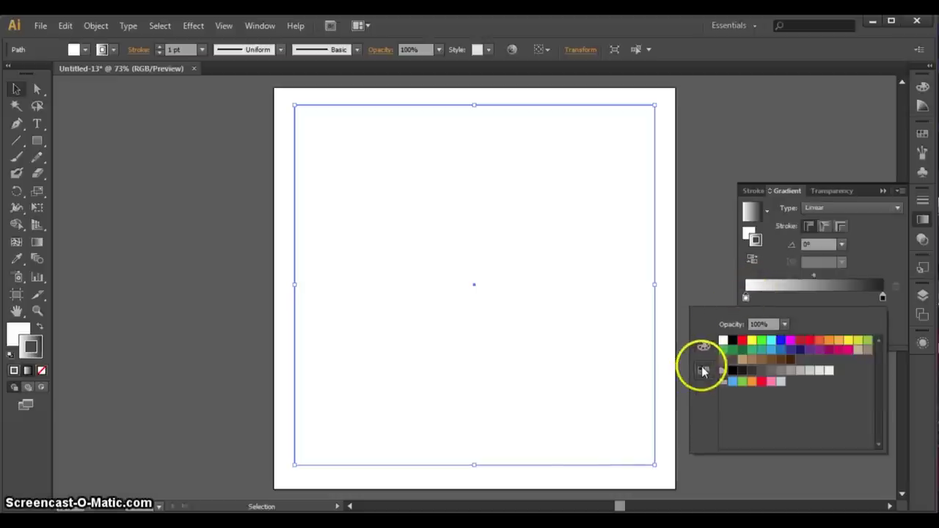
left_click(743, 361)
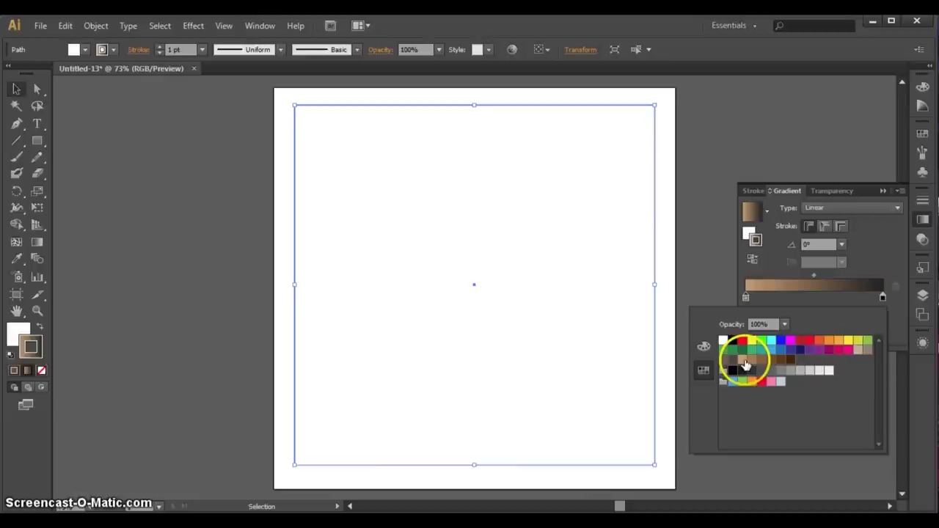
left_click(702, 348)
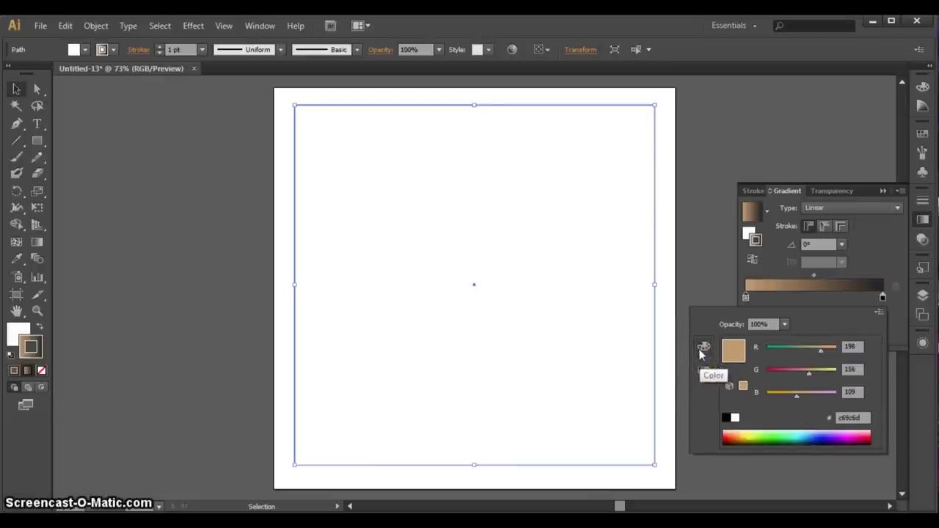
left_click(864, 416)
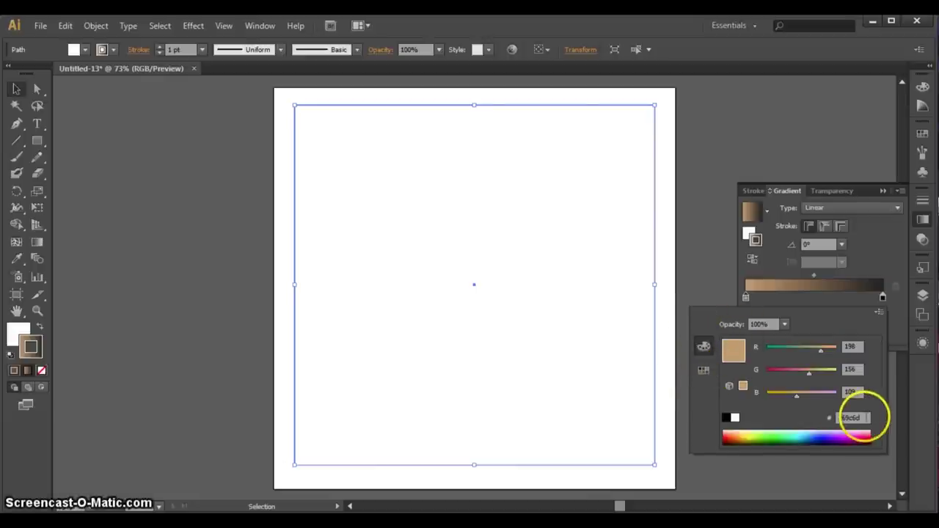
left_click_drag(866, 416, 830, 417)
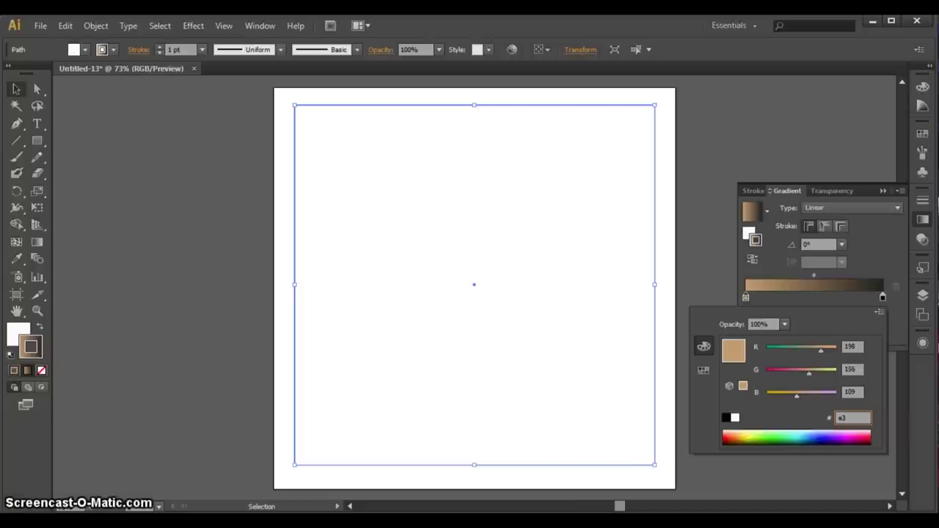
type("c")
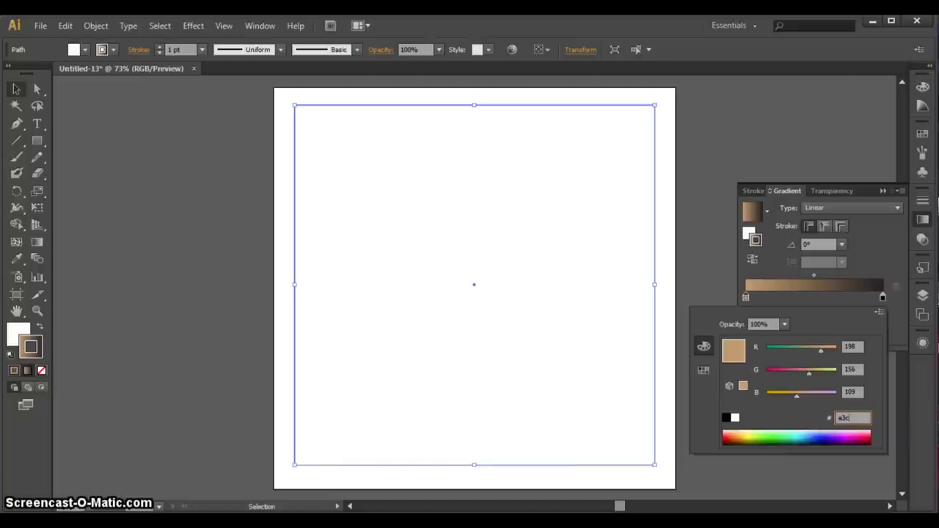
type("184")
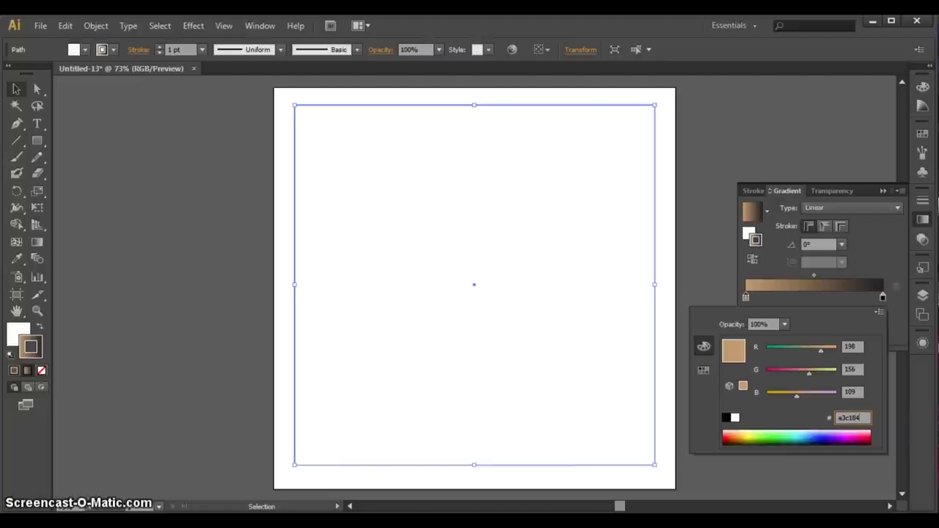
left_click(853, 391)
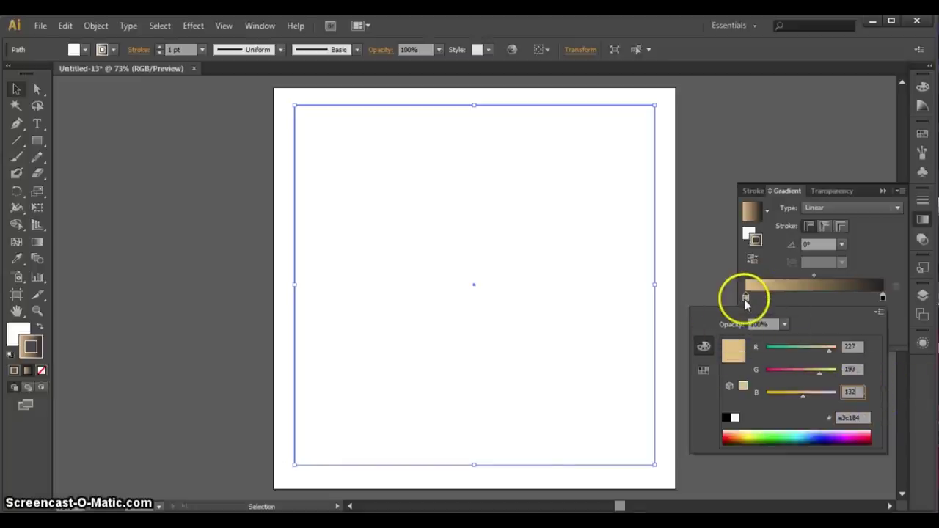
Step: Change the right gradient stop from black to tan hex c9a068
double_click(882, 297)
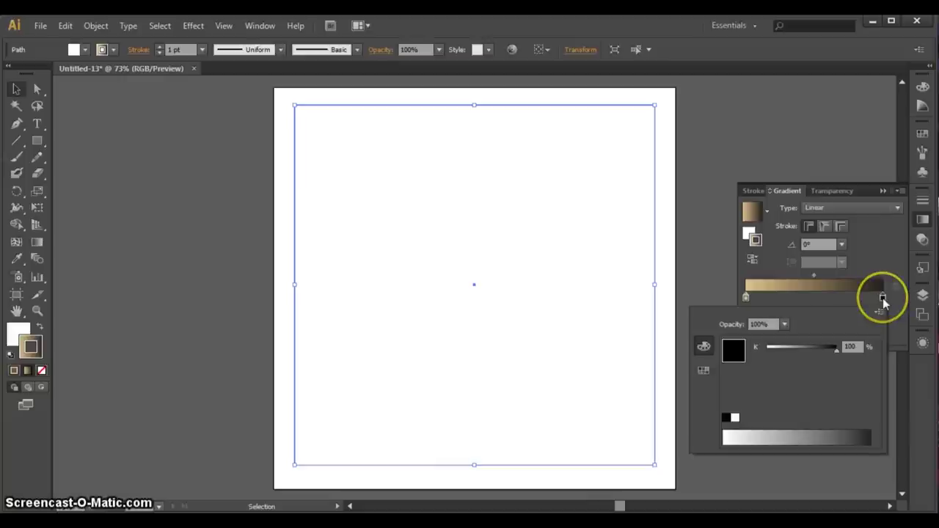
left_click(702, 372)
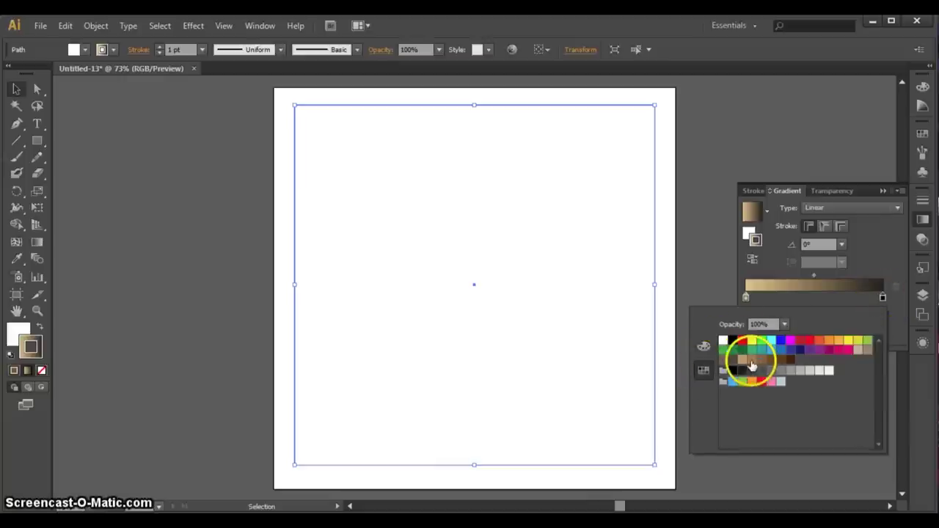
left_click(751, 361)
left_click(702, 346)
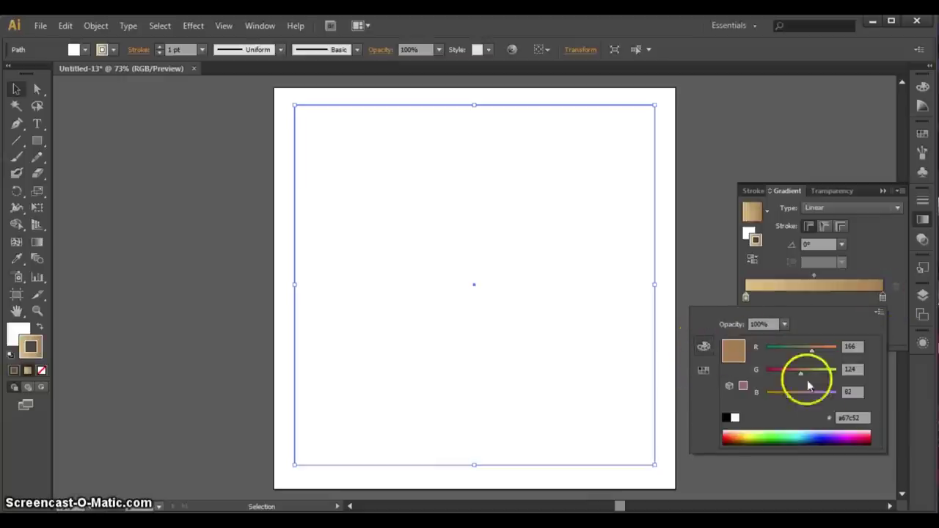
left_click(855, 417)
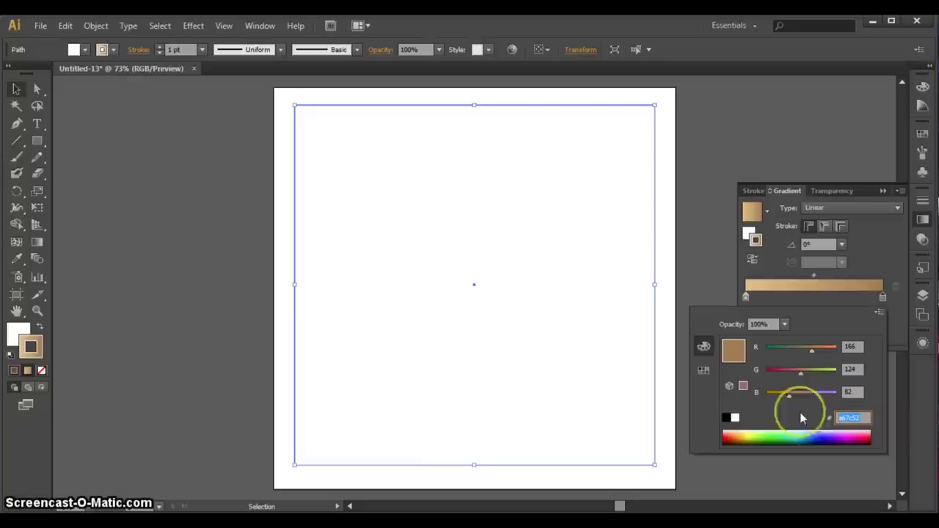
type("c9a068")
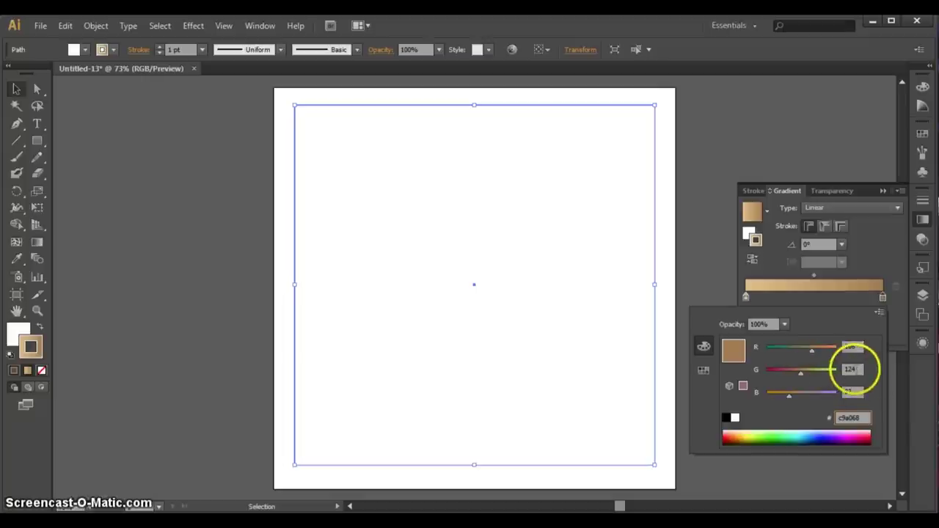
left_click(851, 369)
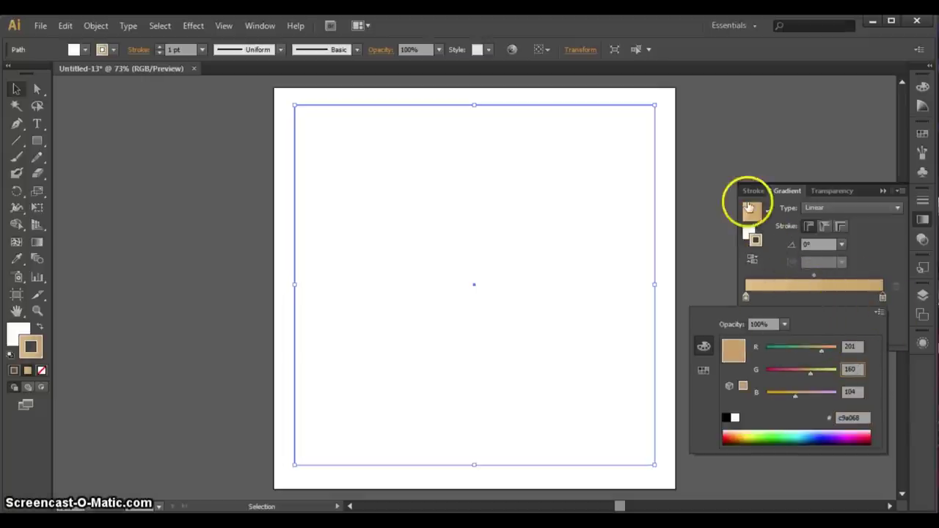
left_click(838, 208)
Step: Apply the tan gradient as a radial fill on the rectangle and remove its stroke
left_click(839, 208)
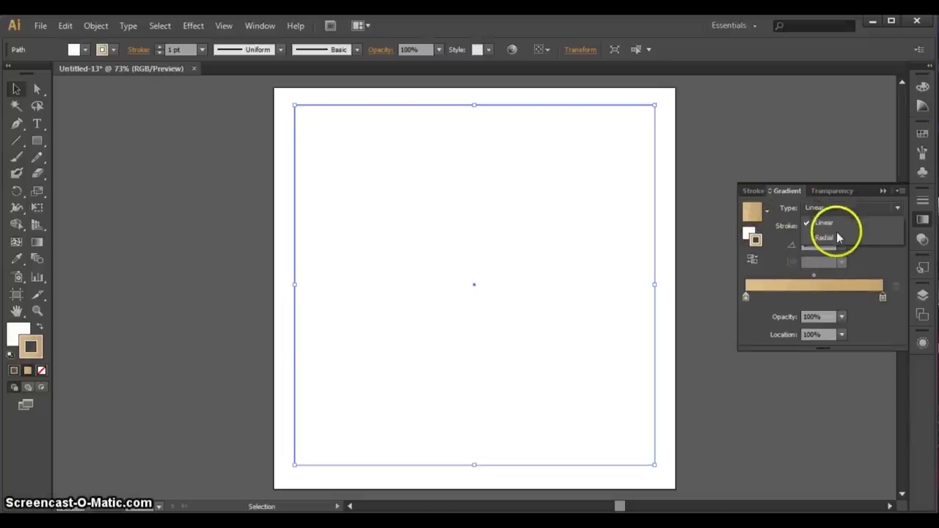
left_click(837, 239)
left_click_drag(750, 212, 450, 247)
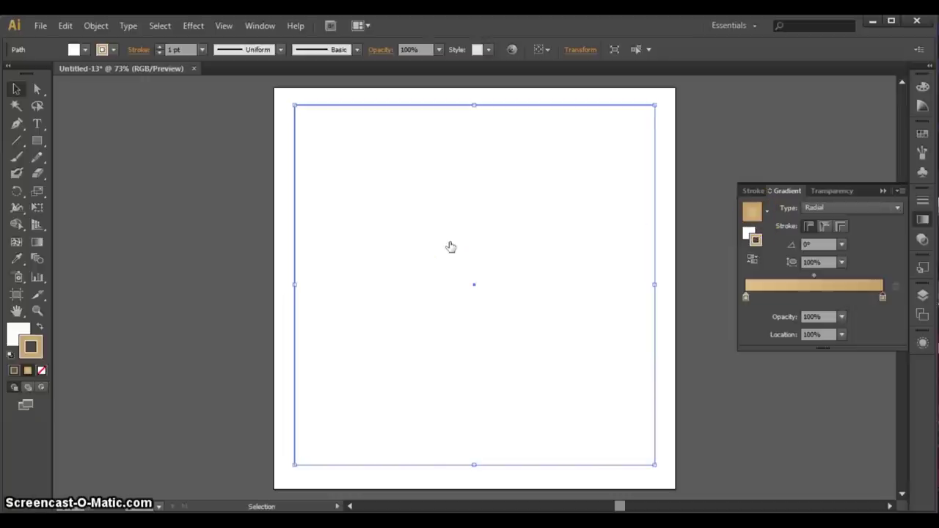
mouse_move(751, 212)
left_mouse_down()
mouse_move(589, 105)
mouse_move(751, 222)
mouse_move(748, 212)
left_mouse_up()
left_click(751, 235)
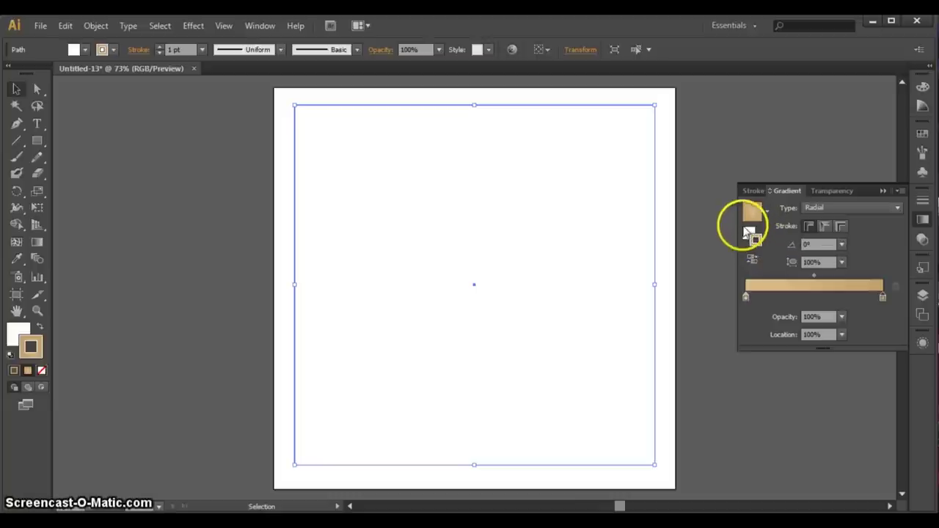
left_click(40, 327)
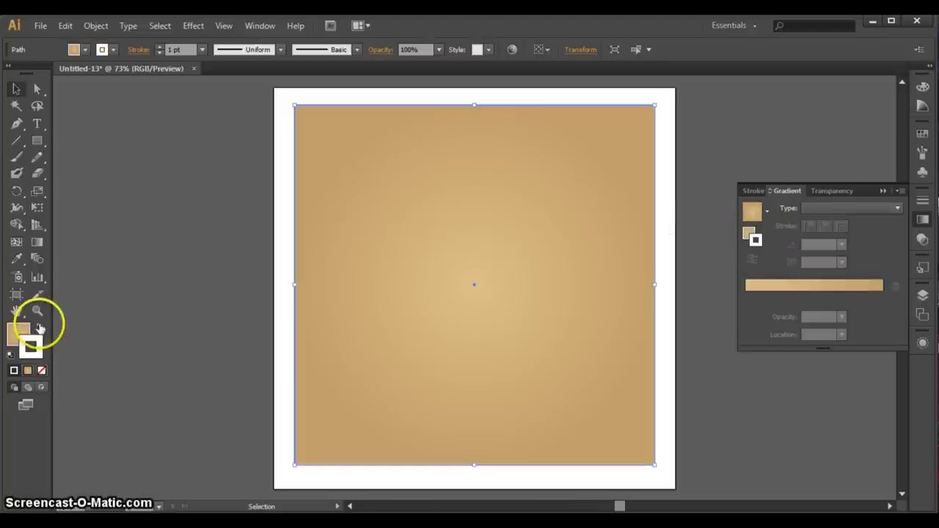
left_click(41, 371)
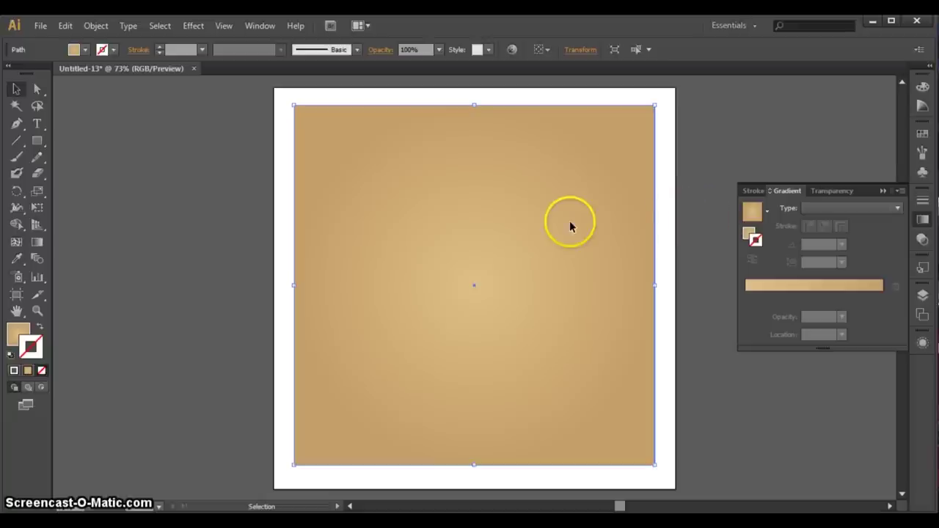
left_click(749, 232)
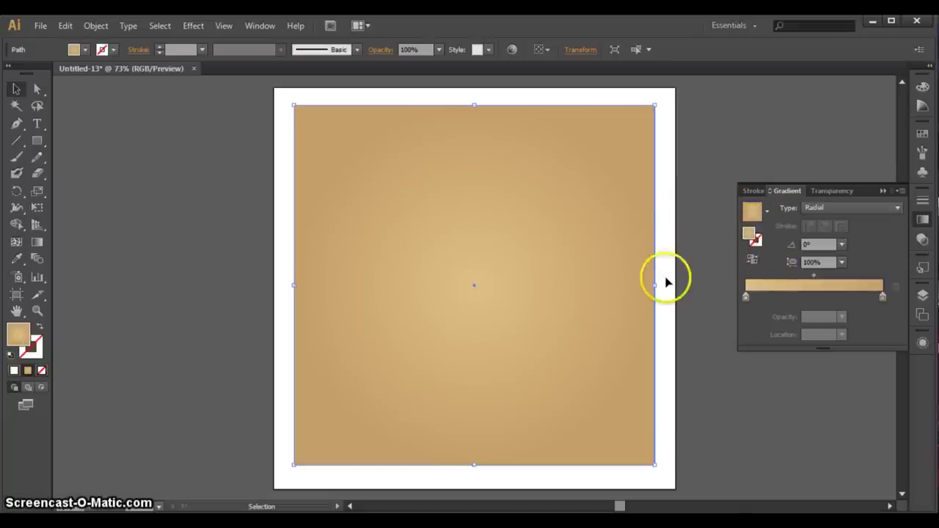
Step: Reverse the radial gradient until the centre is light tan, then return to the Selection tool
left_click(753, 260)
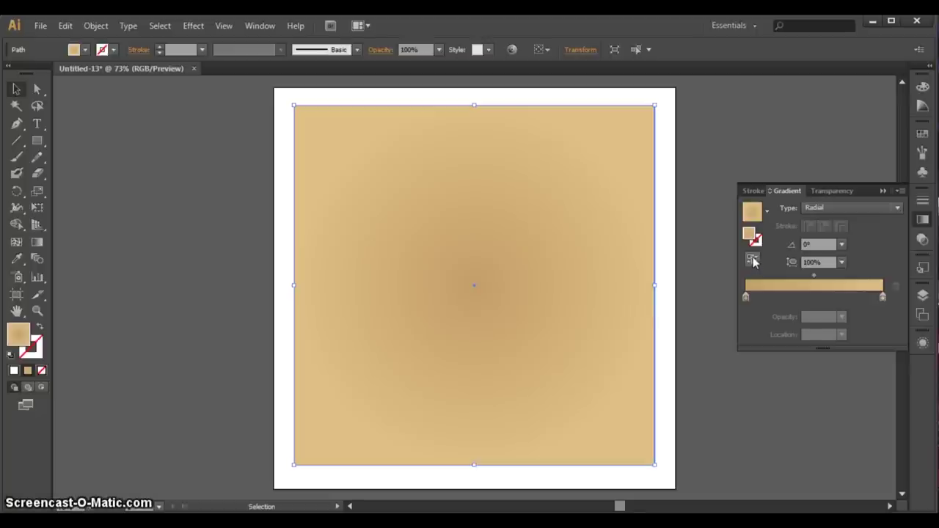
double_click(752, 261)
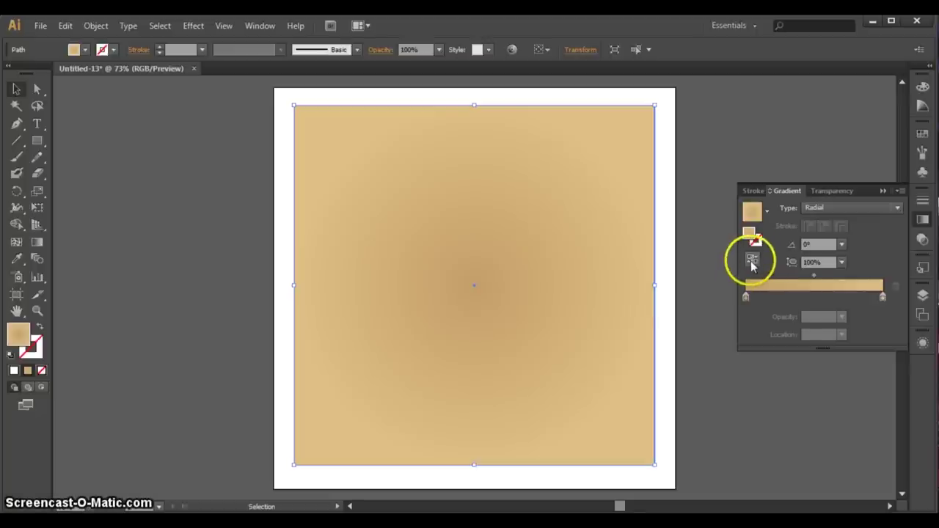
left_click(753, 261)
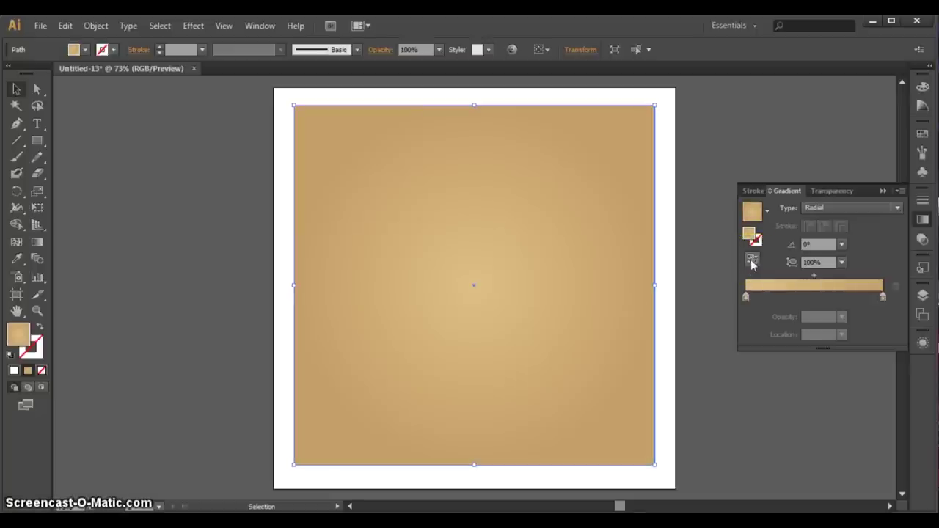
left_click(409, 330)
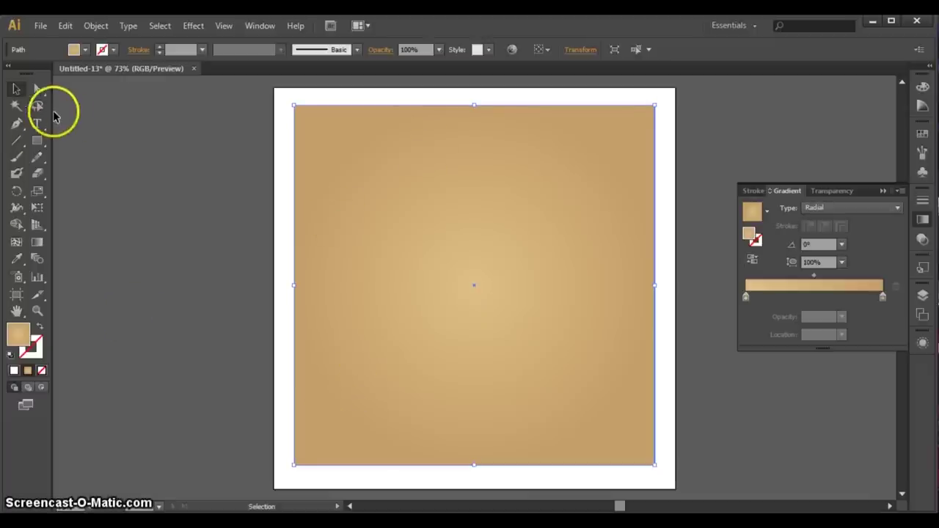
left_click(35, 90)
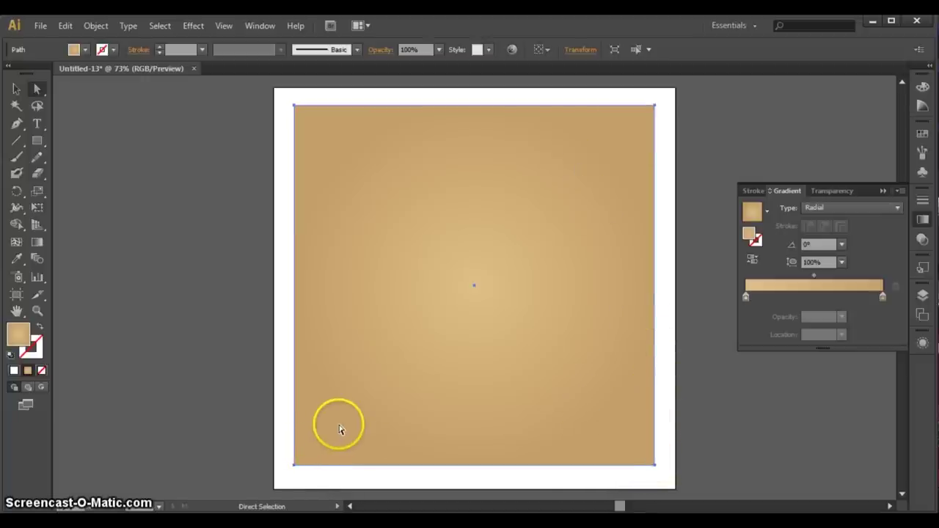
left_click(17, 89)
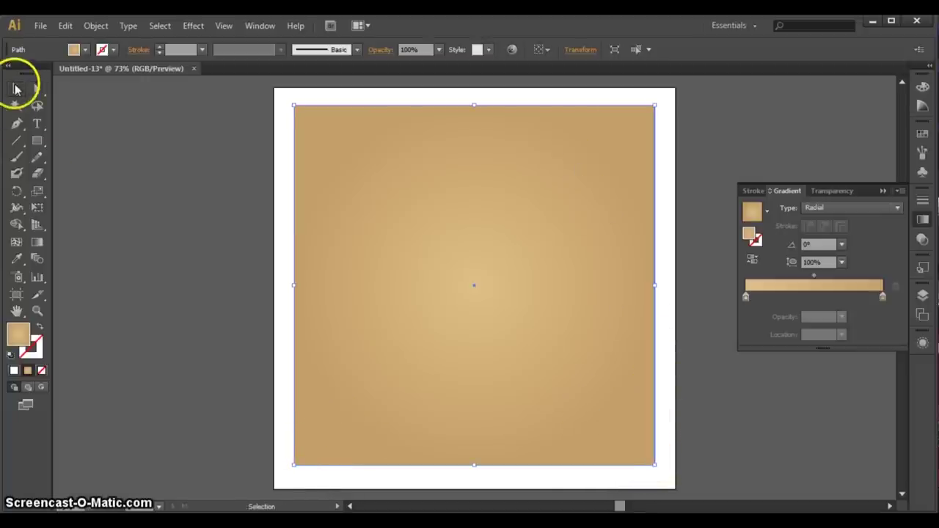
Step: Apply a 40 px Round Corners effect to the board, then deselect it
left_click(193, 26)
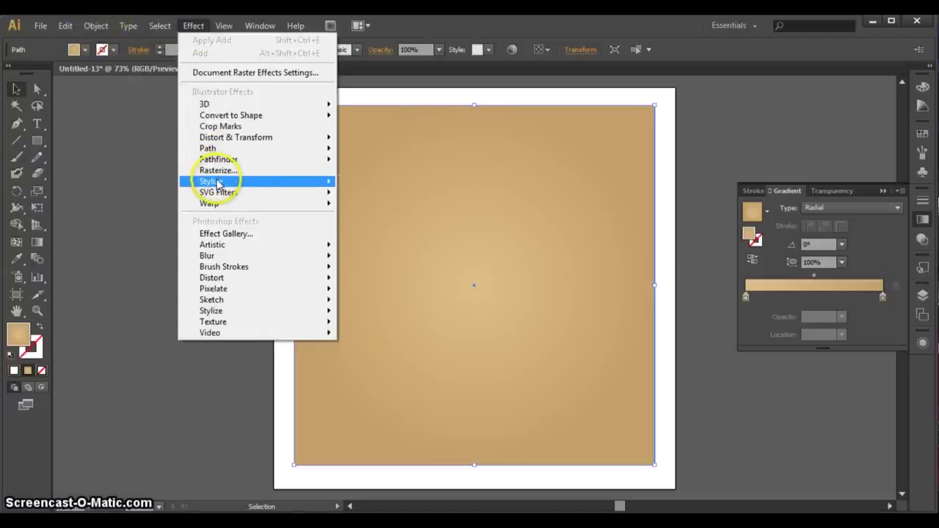
mouse_move(220, 182)
left_click(374, 243)
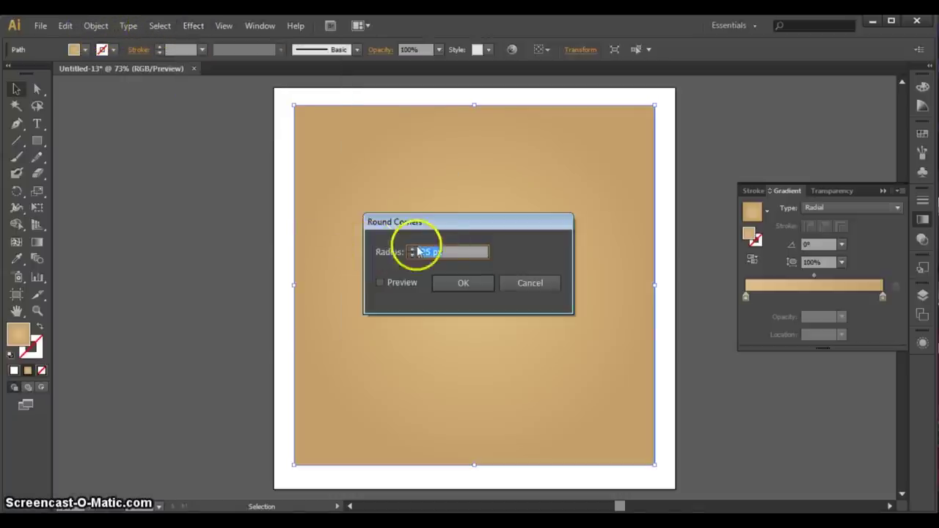
left_click(380, 283)
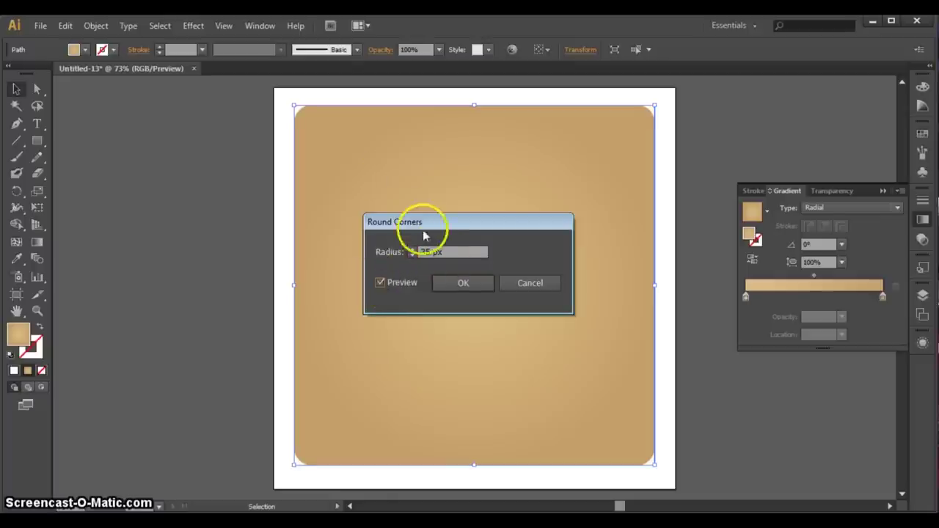
double_click(418, 251)
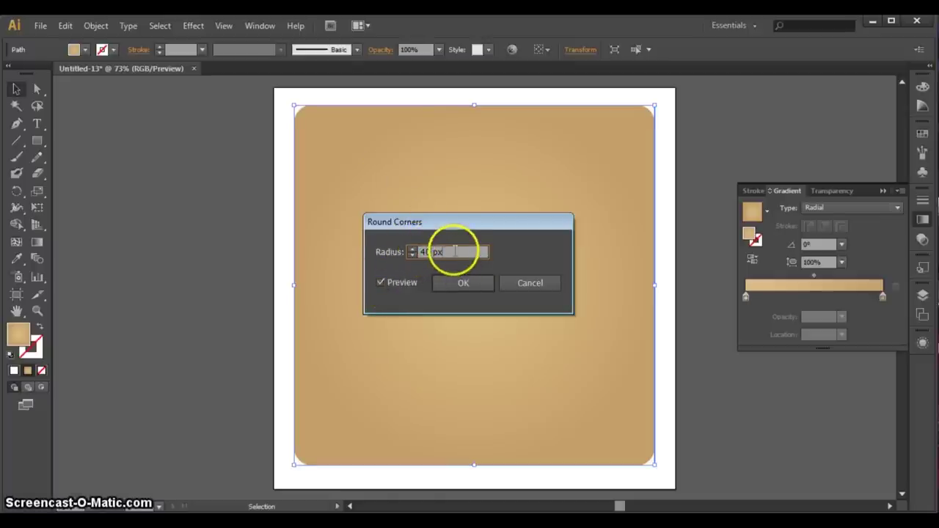
left_click(453, 286)
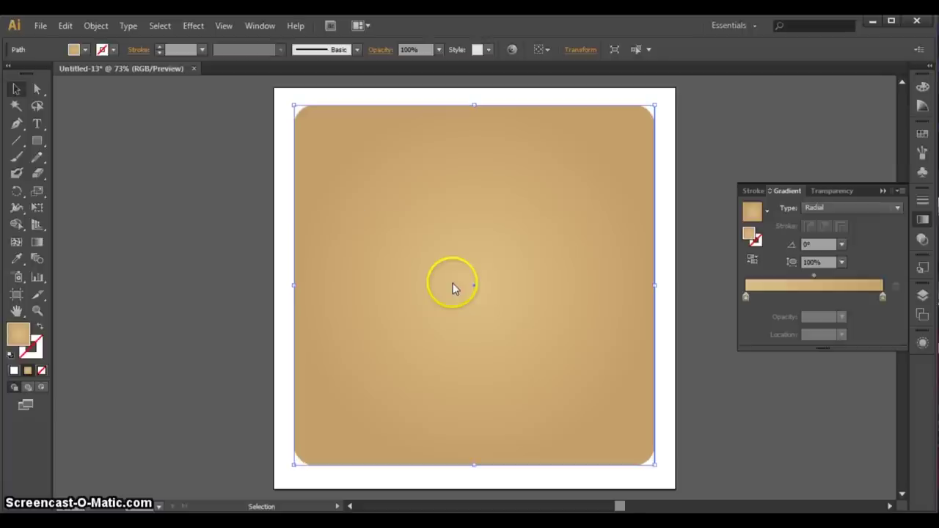
left_click(171, 220)
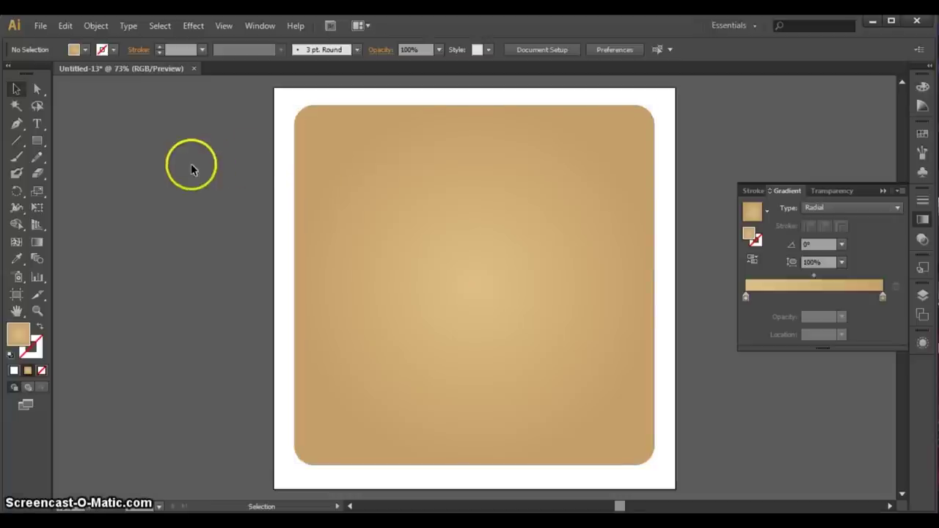
Step: Draw a vertical line spanning the board's height near its left edge
left_click(17, 142)
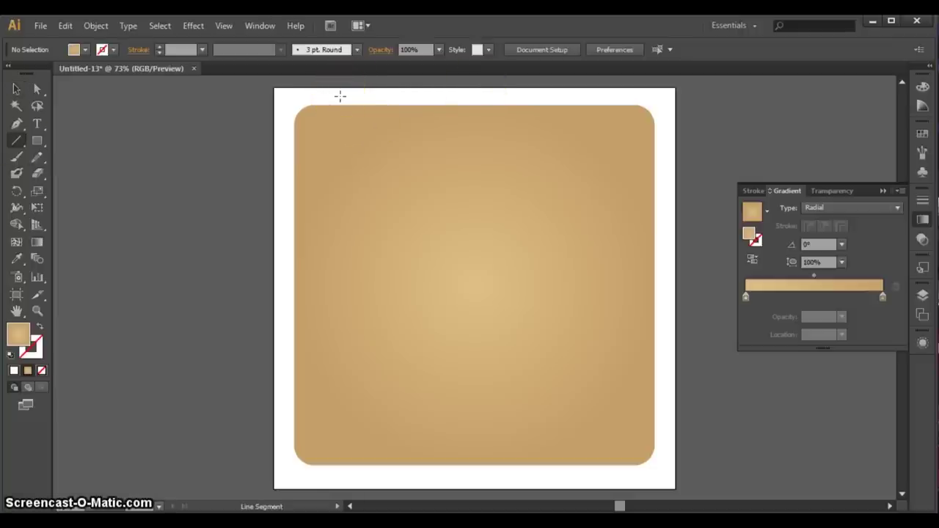
left_click_drag(340, 95, 340, 482)
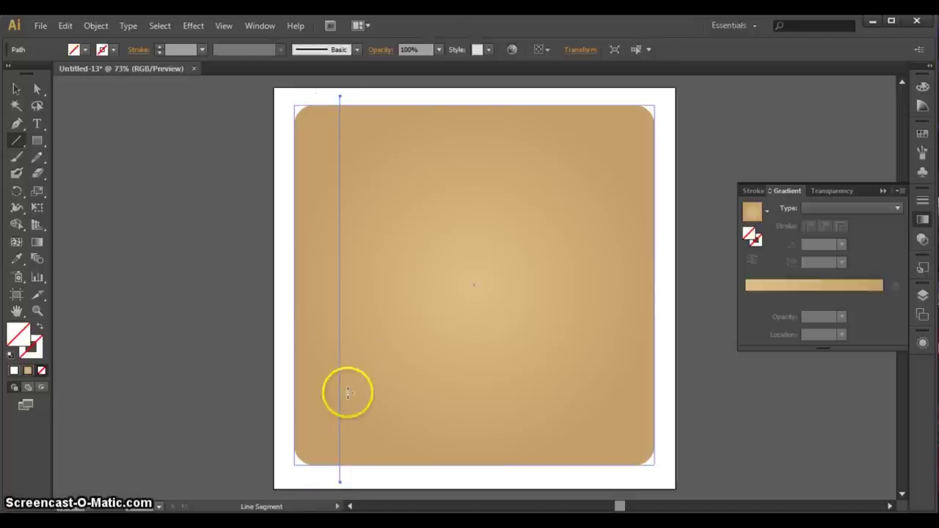
left_click(16, 89)
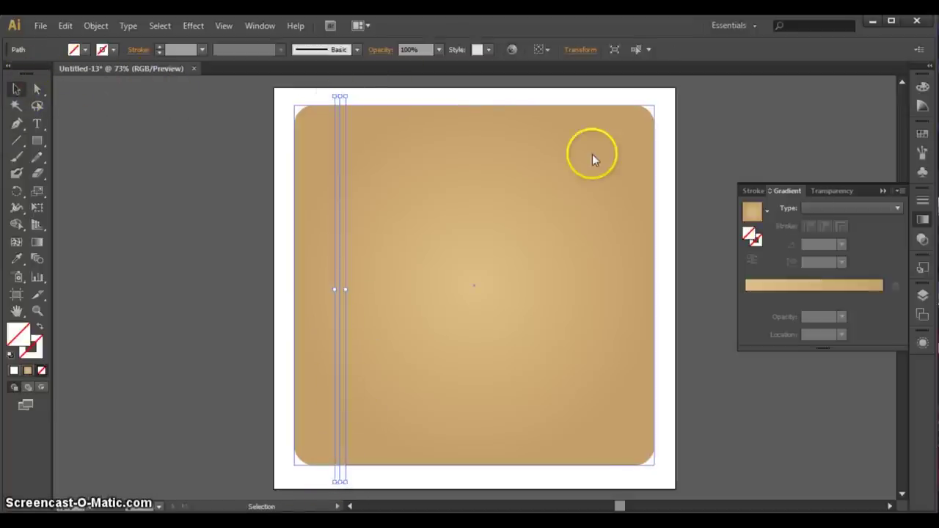
Step: Give the line a tan 3 pt stroke
left_click(923, 135)
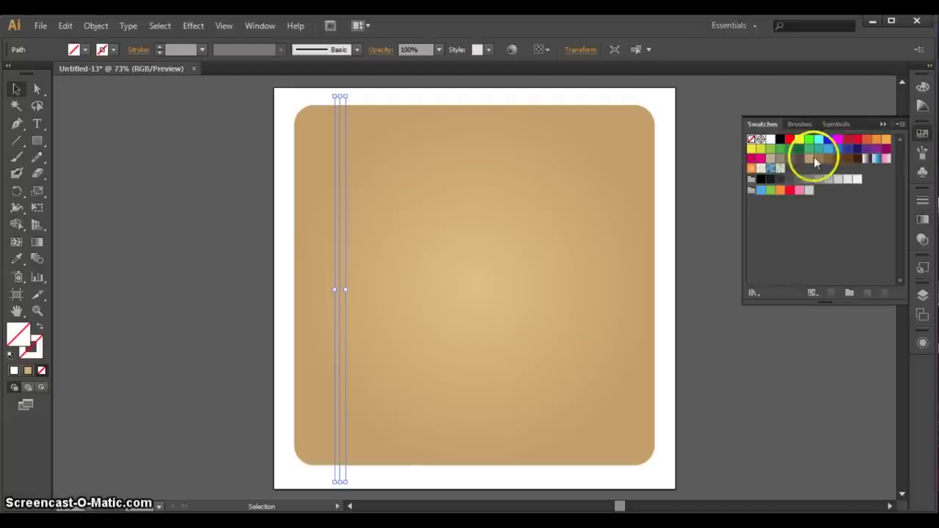
left_click(809, 159)
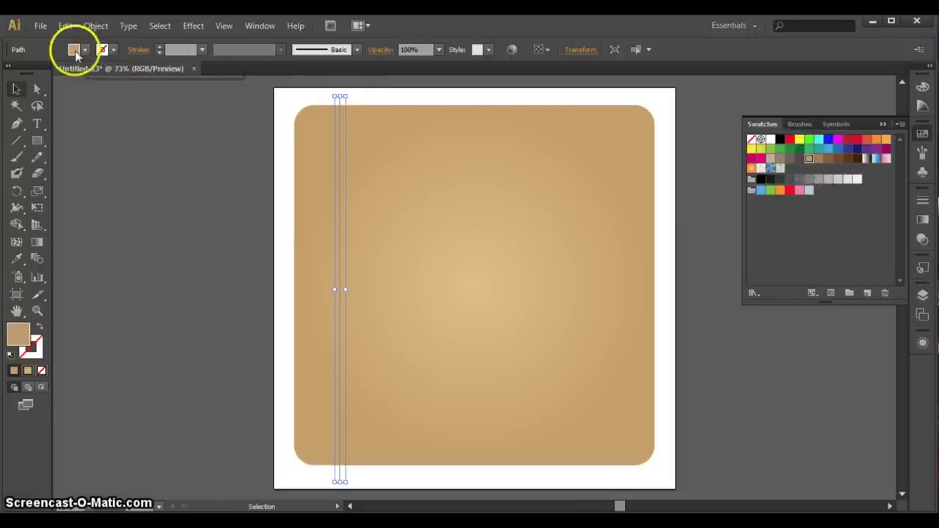
left_click(39, 325)
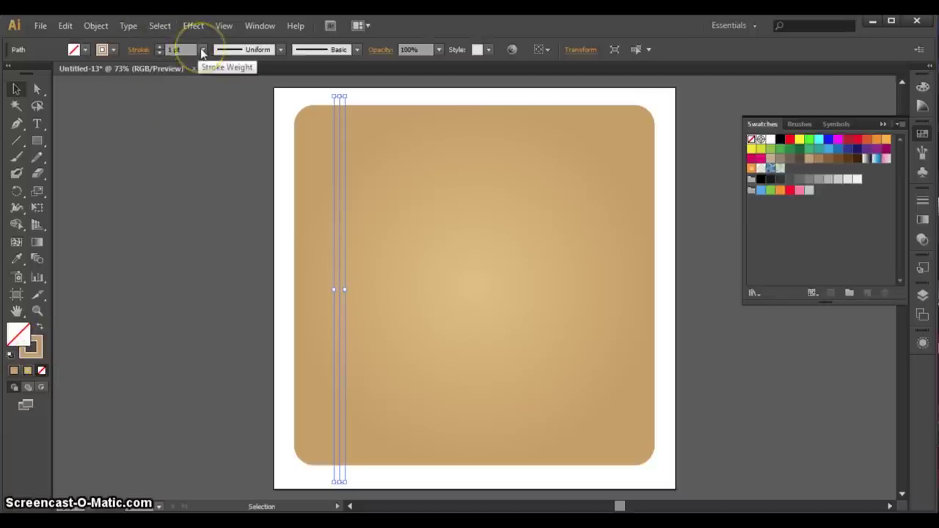
left_click(202, 50)
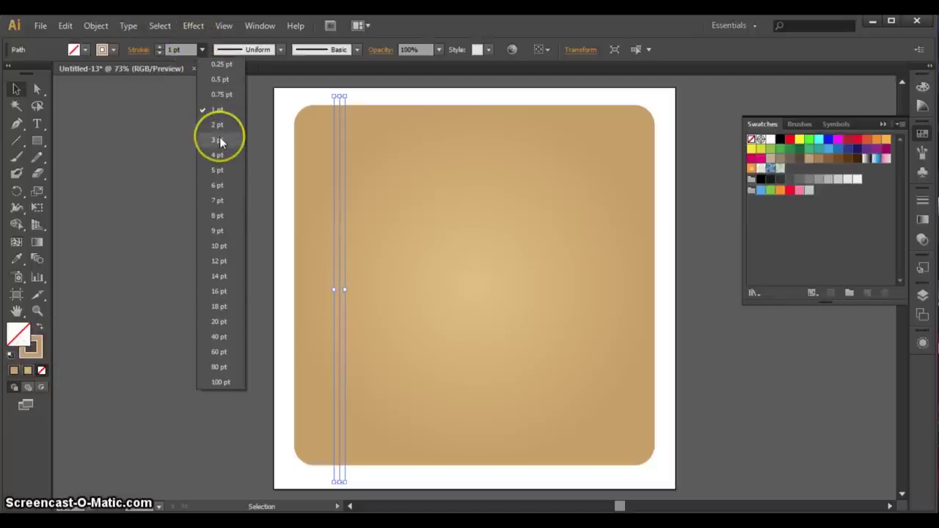
left_click(219, 139)
left_click(209, 213)
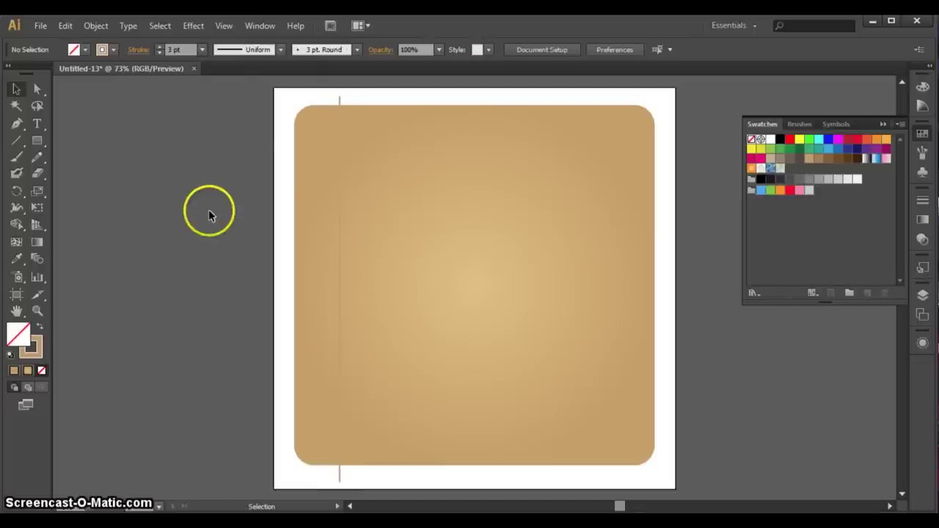
Step: Set the line's blending mode to Screen and nudge it slightly into place
left_click(340, 105)
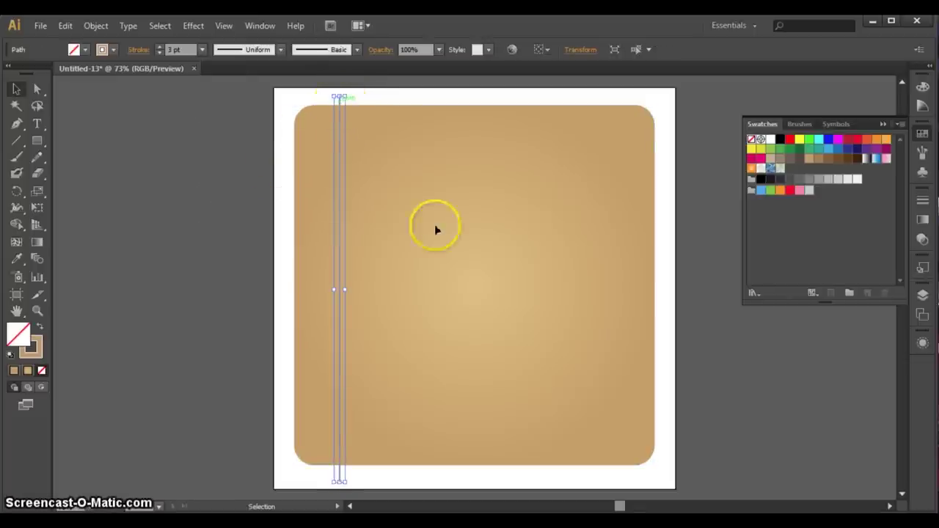
left_click(923, 240)
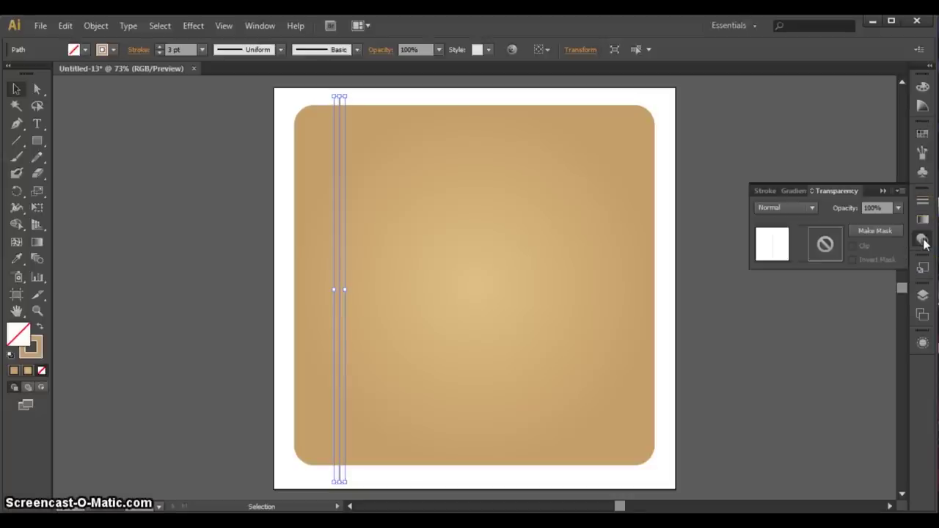
left_click(812, 209)
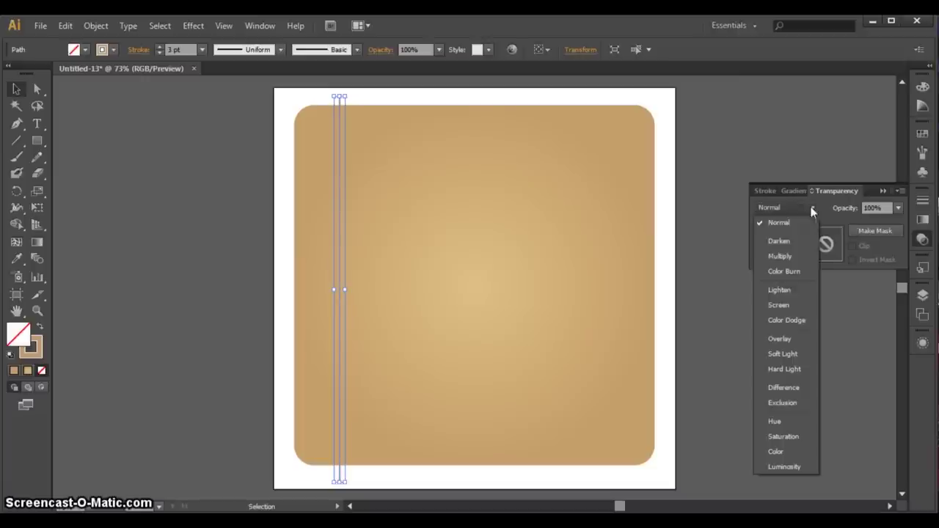
left_click(795, 305)
left_click(239, 204)
left_click(330, 155)
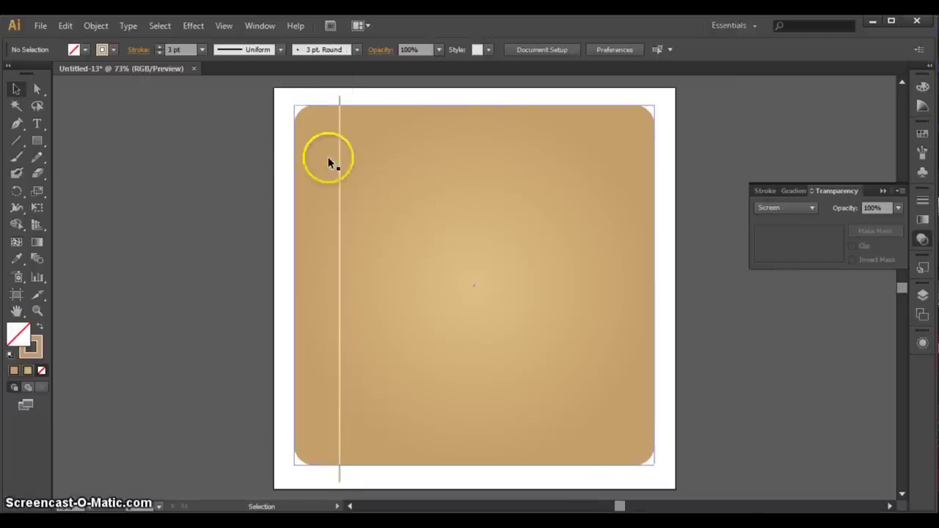
left_click(342, 94)
left_click_drag(341, 93, 340, 100)
Step: Draw a second vertical line beside the first and nudge it slightly right
left_click(18, 139)
left_click(337, 97)
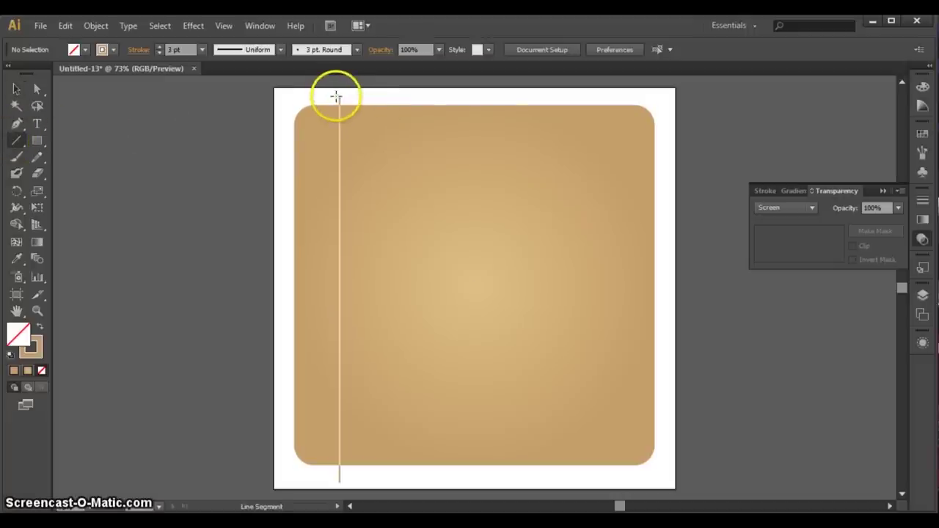
left_click_drag(336, 96, 333, 481)
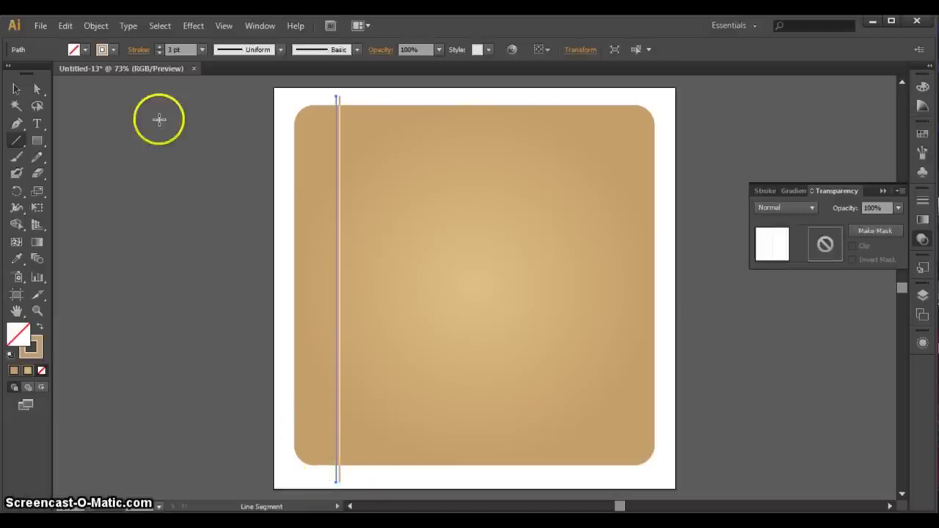
left_click(16, 88)
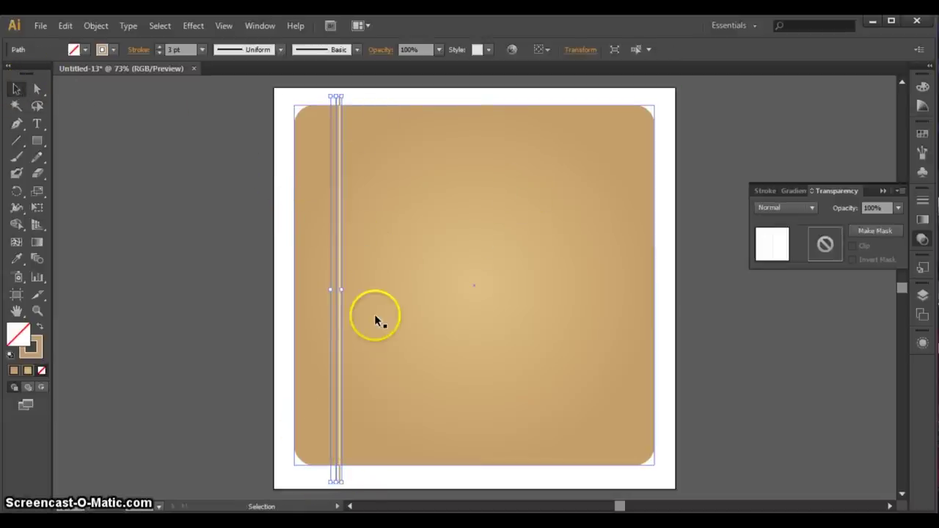
key("Right")
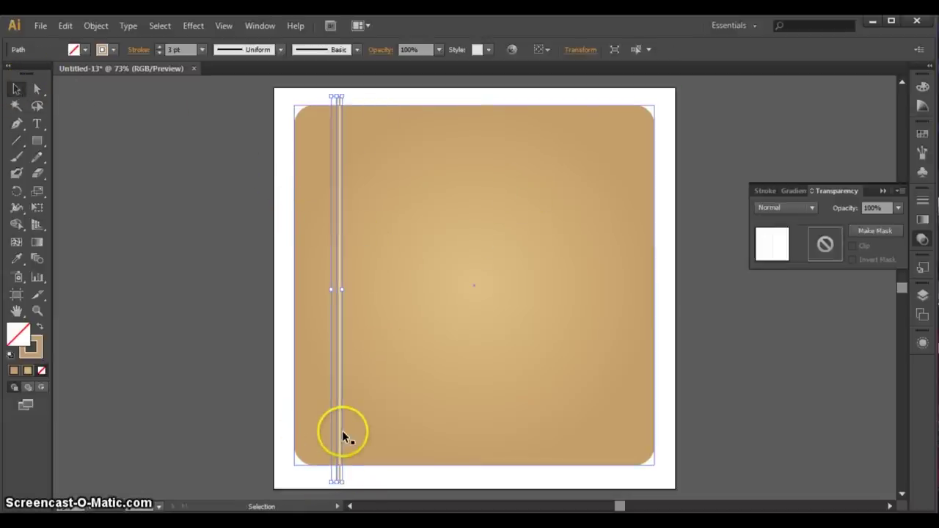
key("Right")
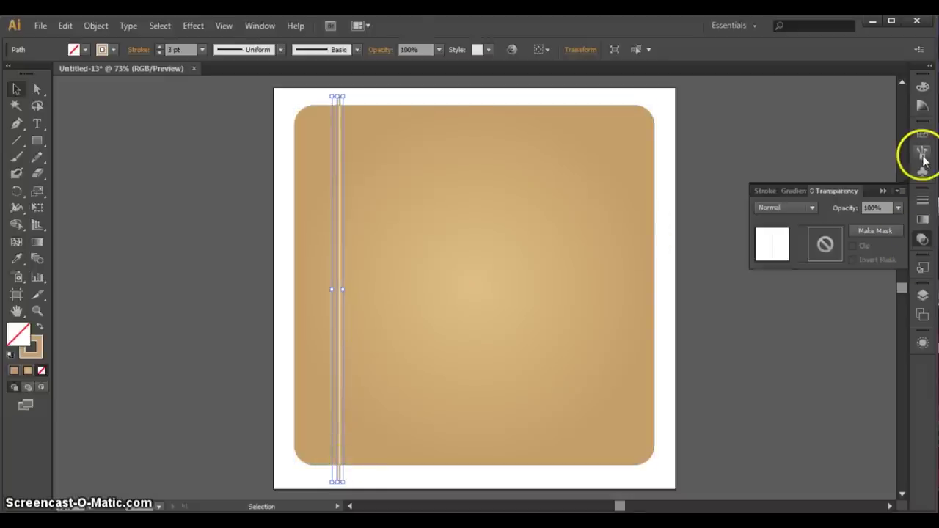
Step: Give the second line a tan stroke and Multiply blending mode
left_click(113, 50)
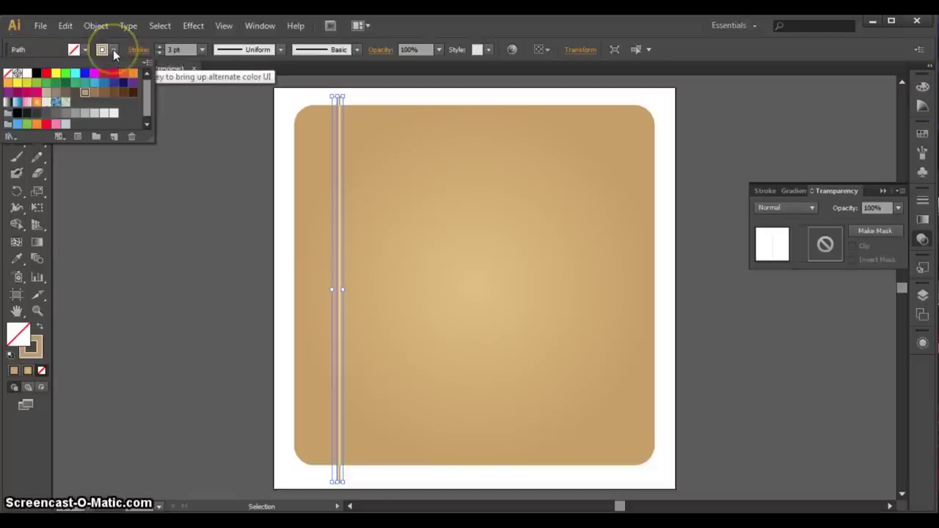
left_click(94, 93)
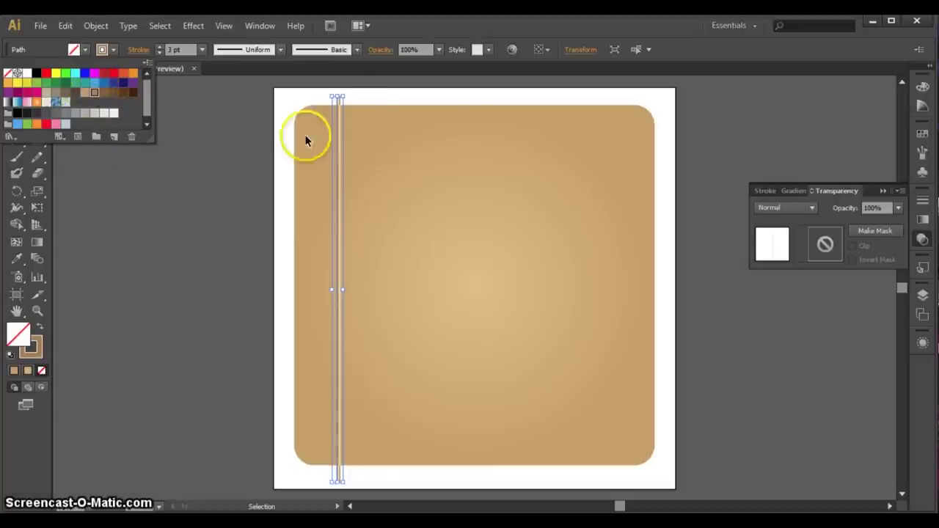
left_click(811, 207)
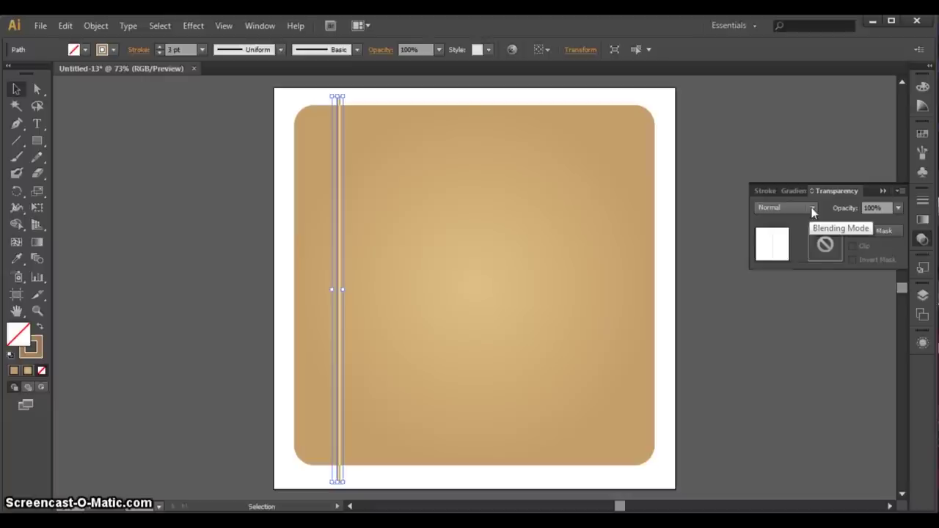
left_click(810, 207)
left_click(793, 258)
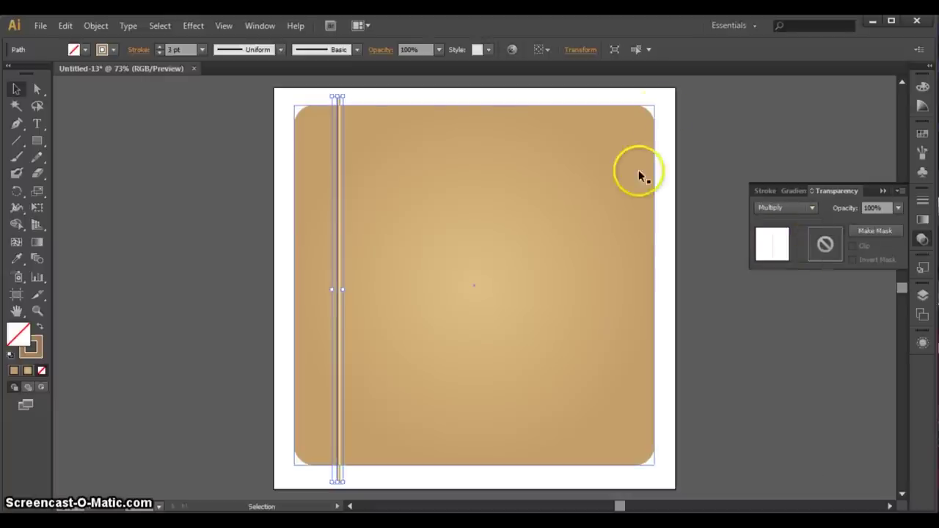
left_click(718, 130)
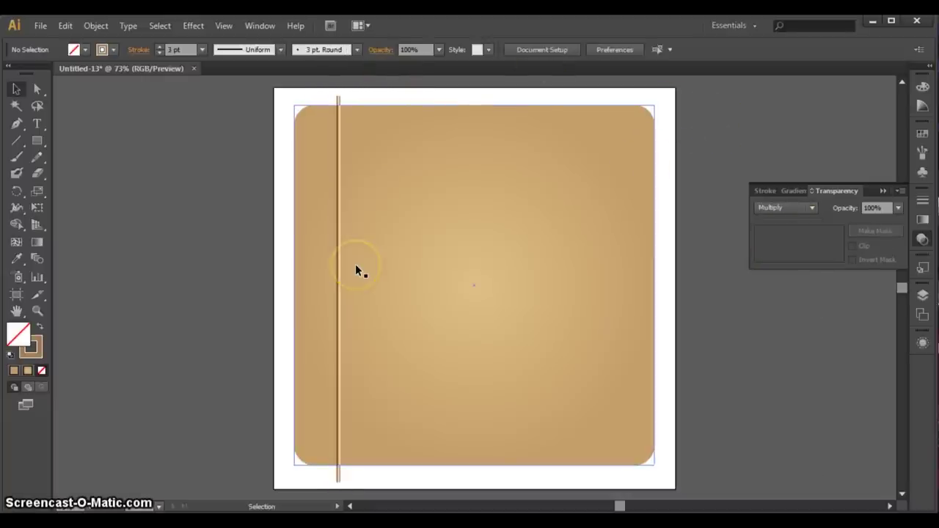
key("ctrl+plus")
key("ctrl+plus")
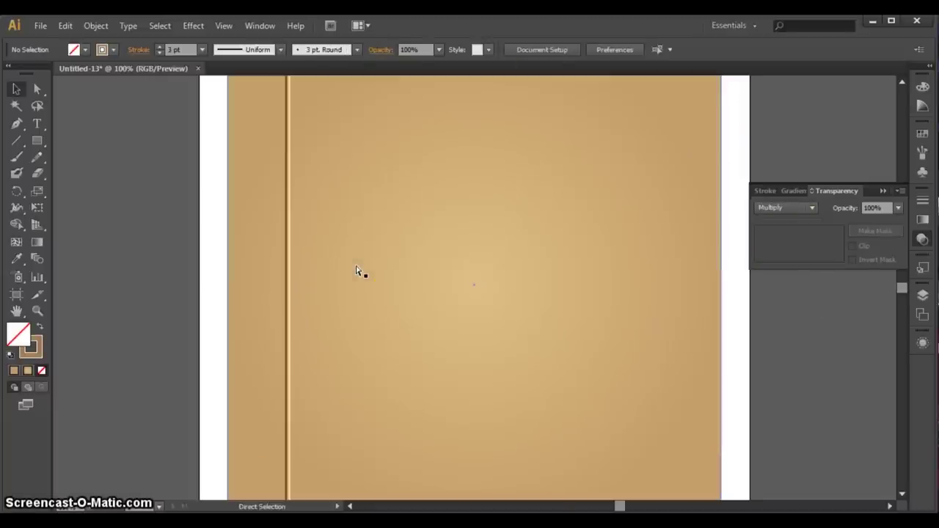
left_click(188, 235)
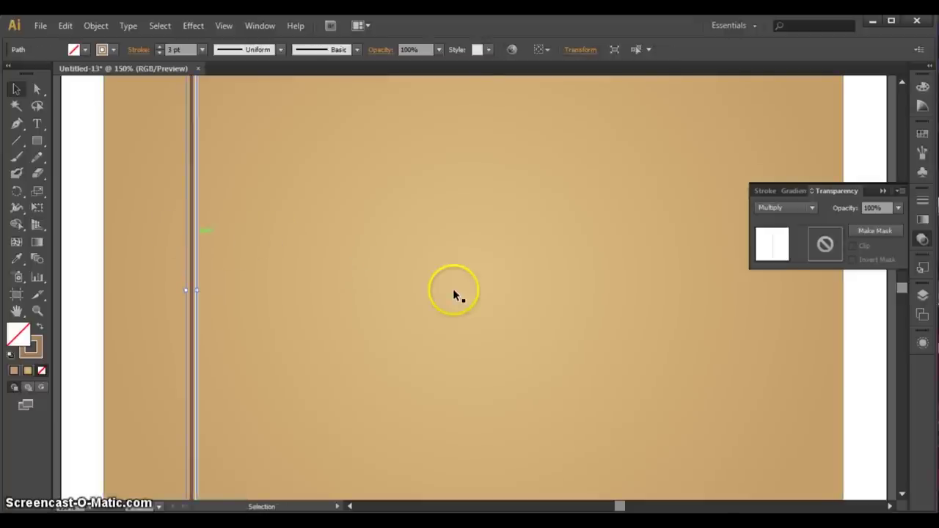
left_click(275, 233)
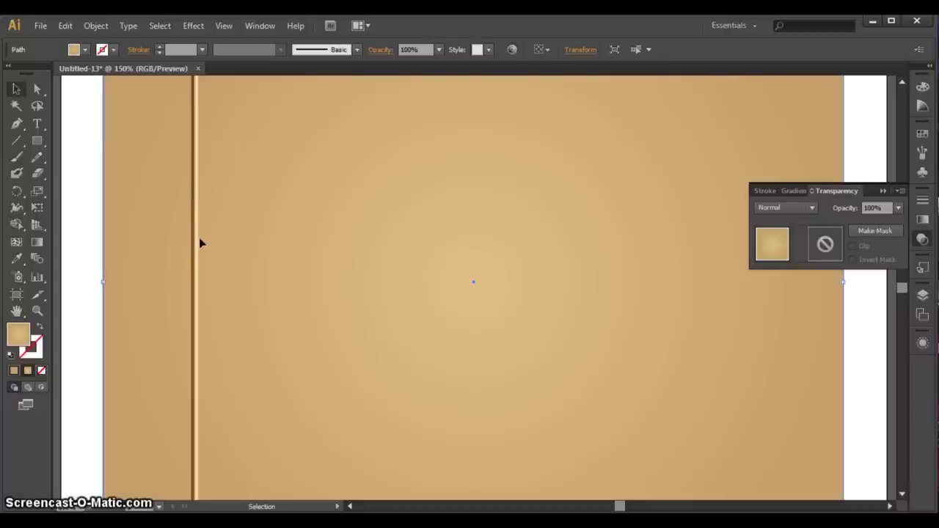
key("ctrl+0")
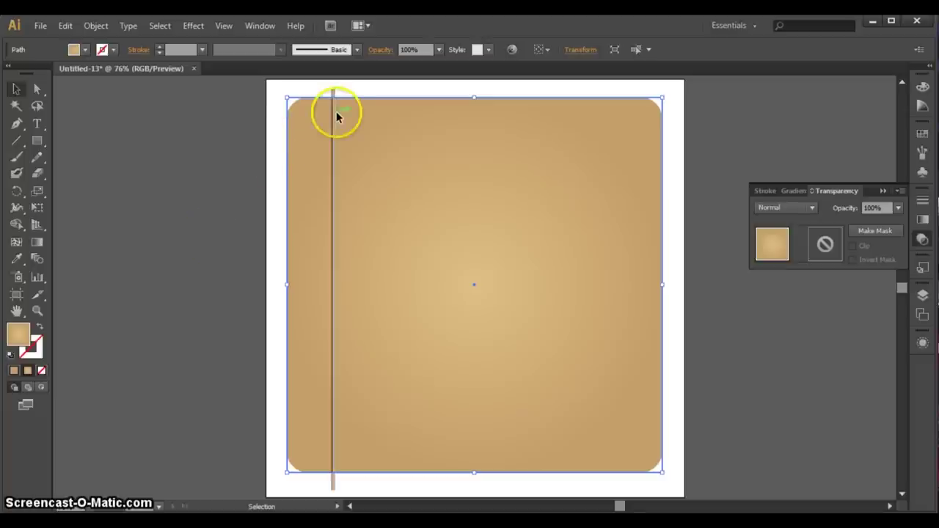
left_click_drag(316, 83, 360, 97)
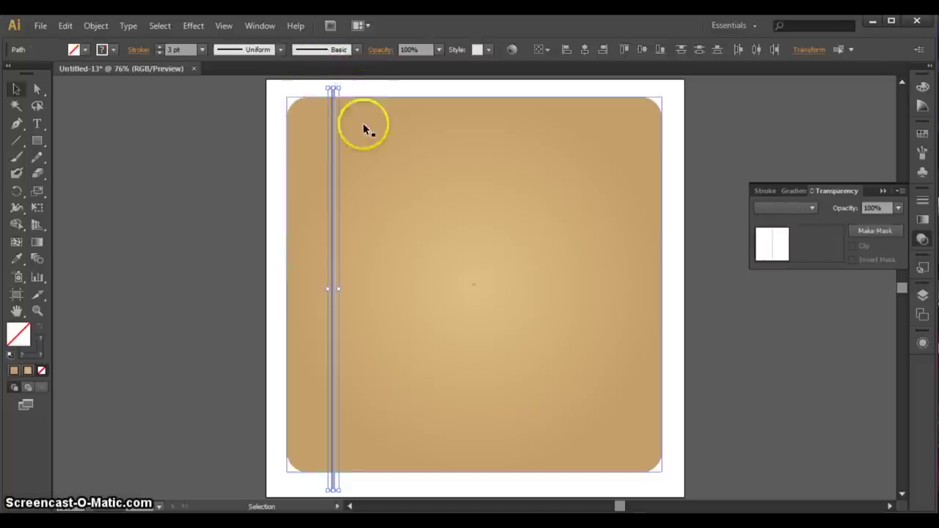
Step: Marquee-select the pale and dark lines and group them into one object
left_click(312, 90)
left_click_drag(320, 84, 357, 92)
left_click(96, 26)
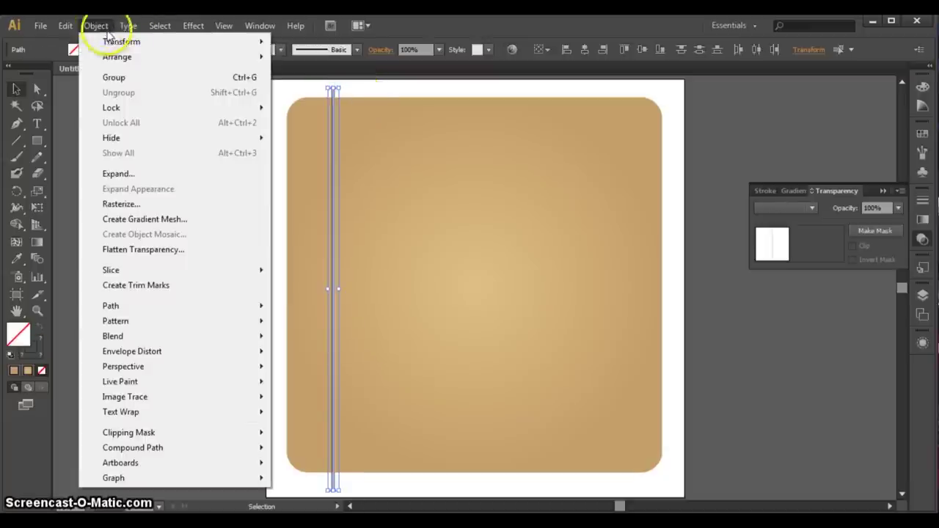
left_click(114, 77)
left_click(295, 93)
left_click(332, 90)
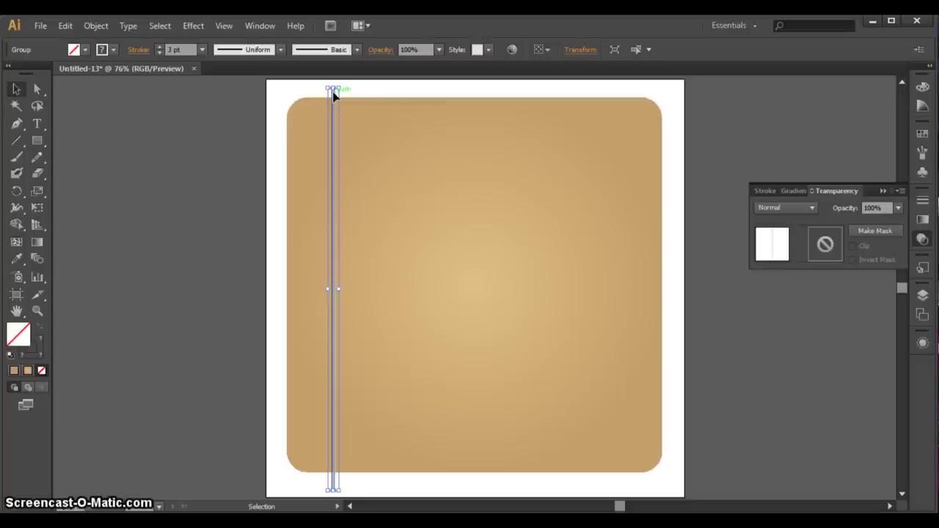
Step: Drag copies of the line group rightward across the board to form the stripes
left_click_drag(332, 91, 387, 92)
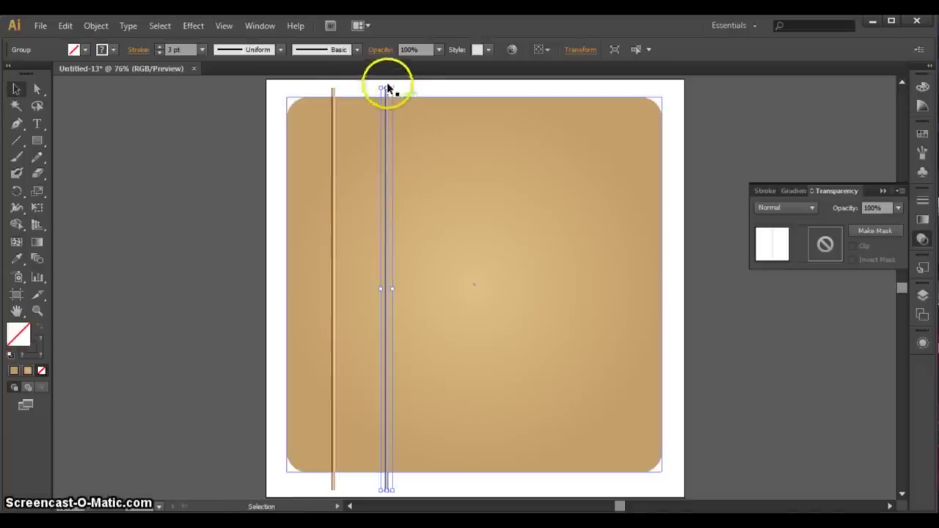
left_click_drag(387, 92, 576, 94)
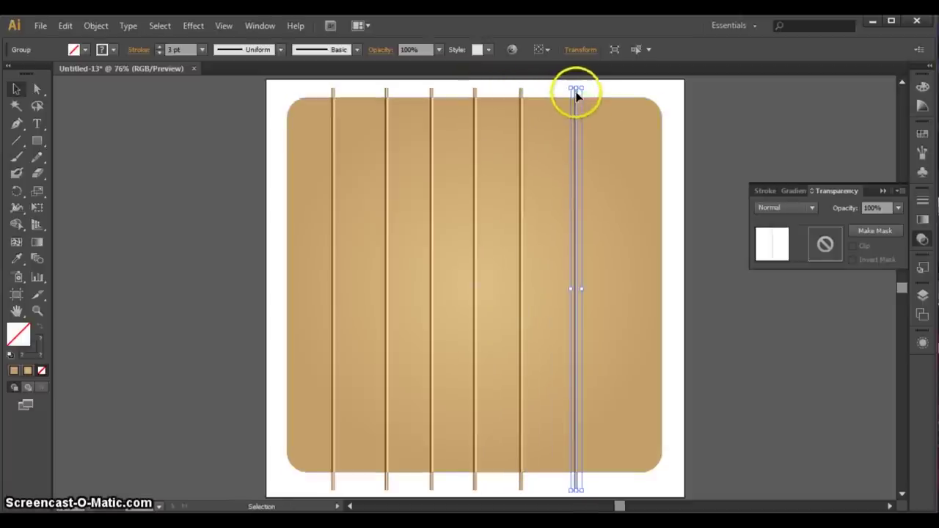
left_click(592, 93)
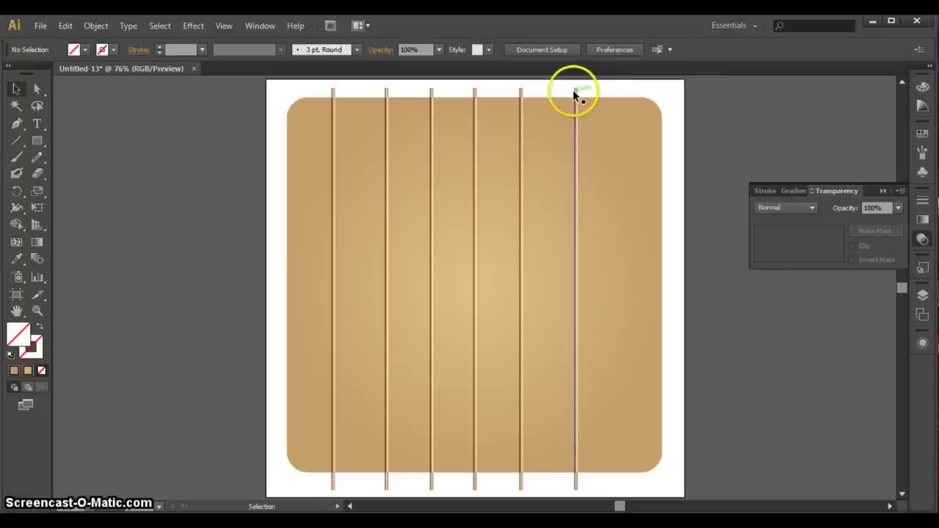
left_click_drag(576, 93, 609, 93)
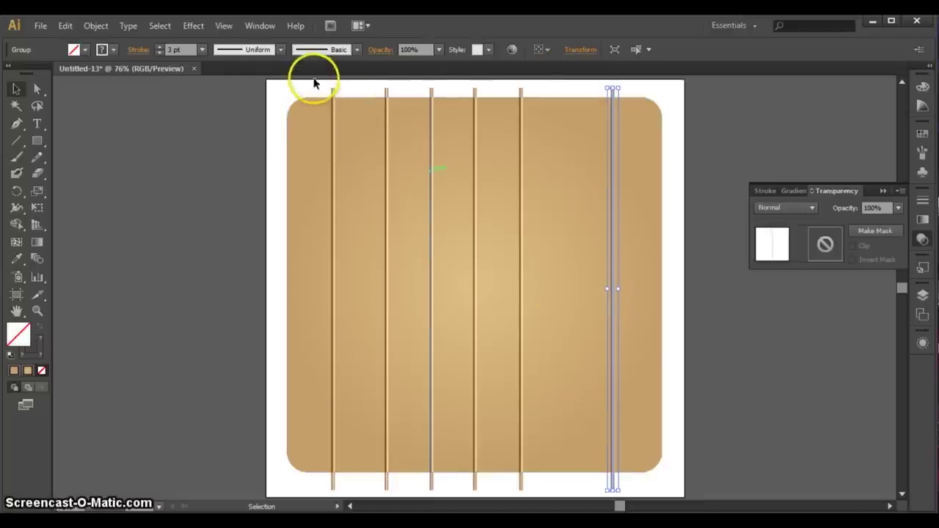
Step: Select all six stripes and distribute them evenly by horizontal centre
left_click(290, 88)
left_click_drag(319, 86, 633, 99)
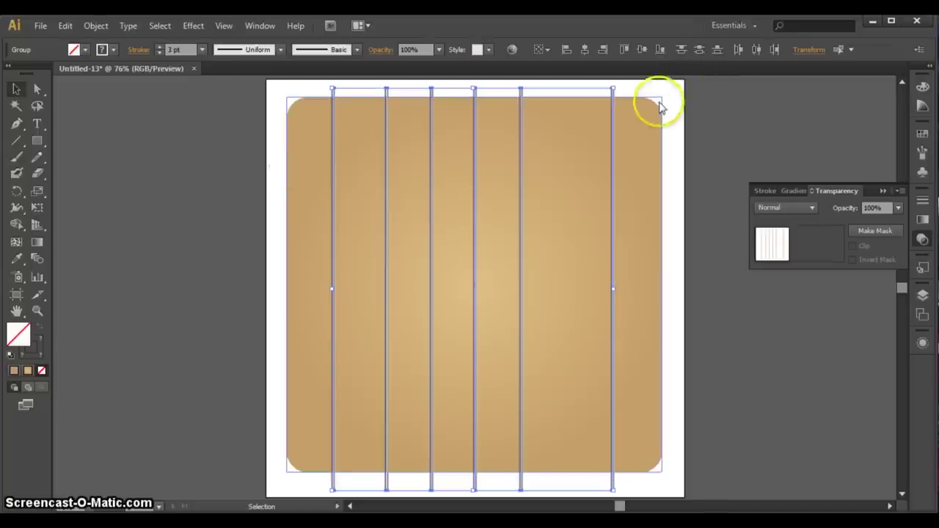
left_click(756, 51)
left_click(747, 129)
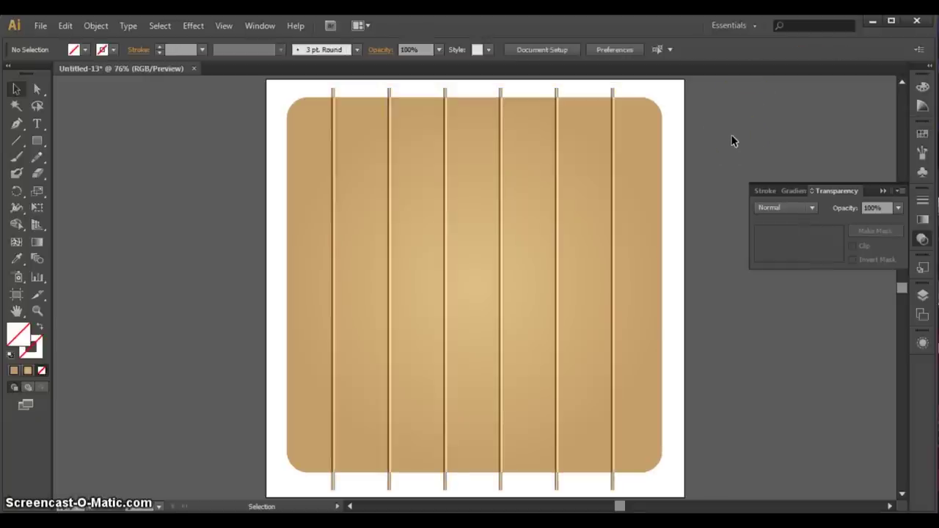
key("ctrl+a")
left_click(215, 504)
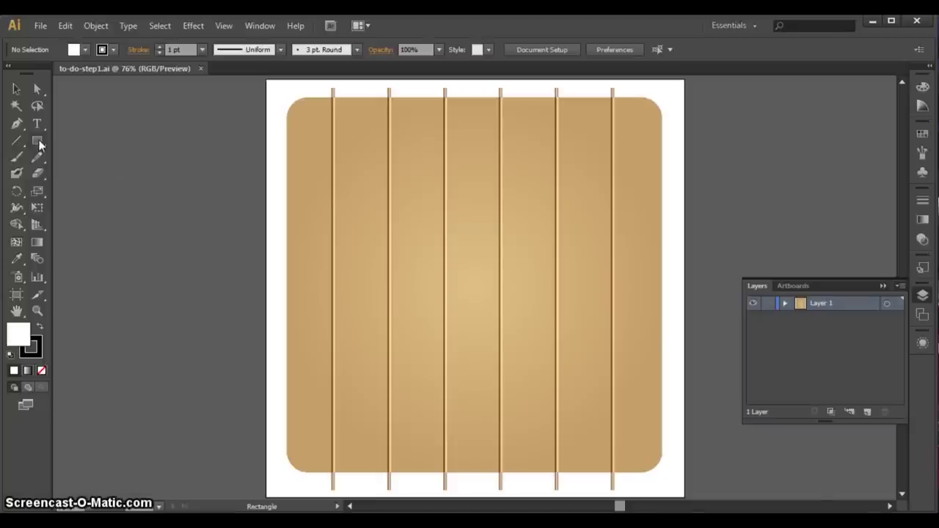
Step: Draw a trial white rounded rectangle on the board, then delete it
left_click_drag(37, 143, 102, 156)
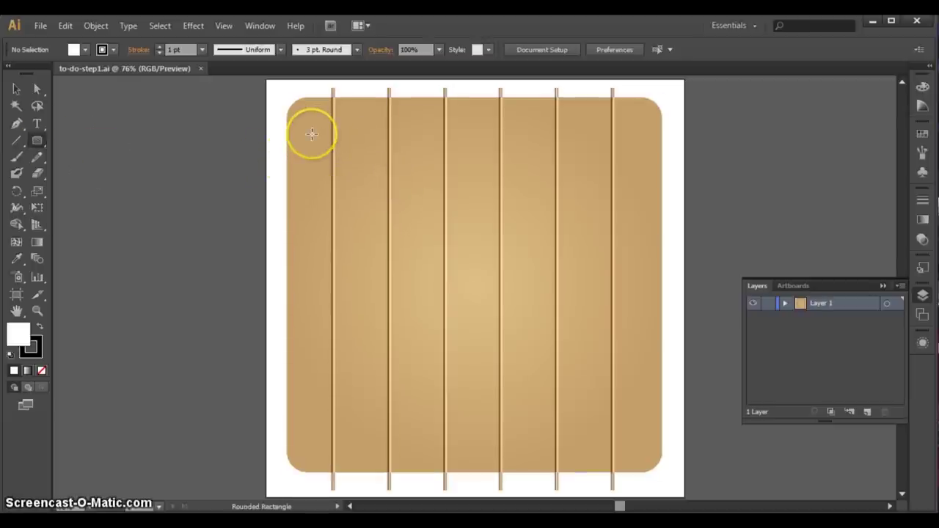
left_click_drag(312, 133, 462, 267)
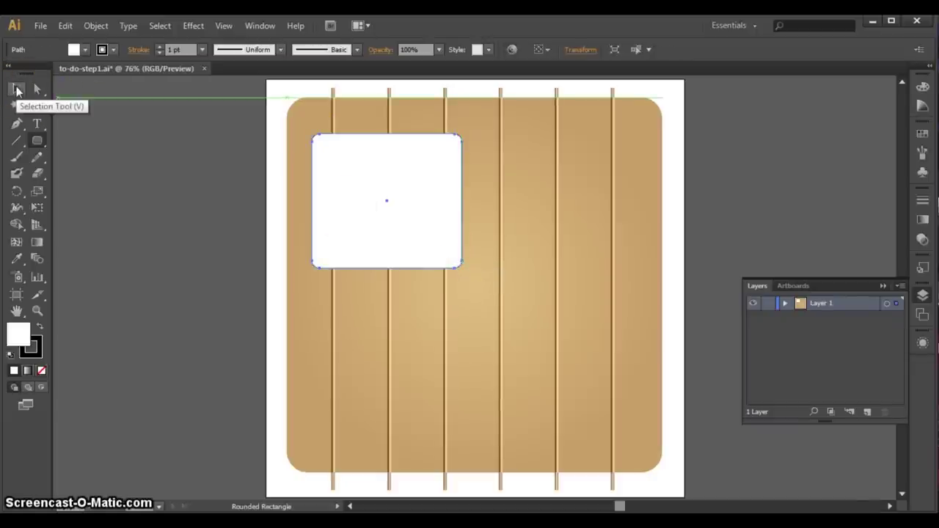
left_click(18, 90)
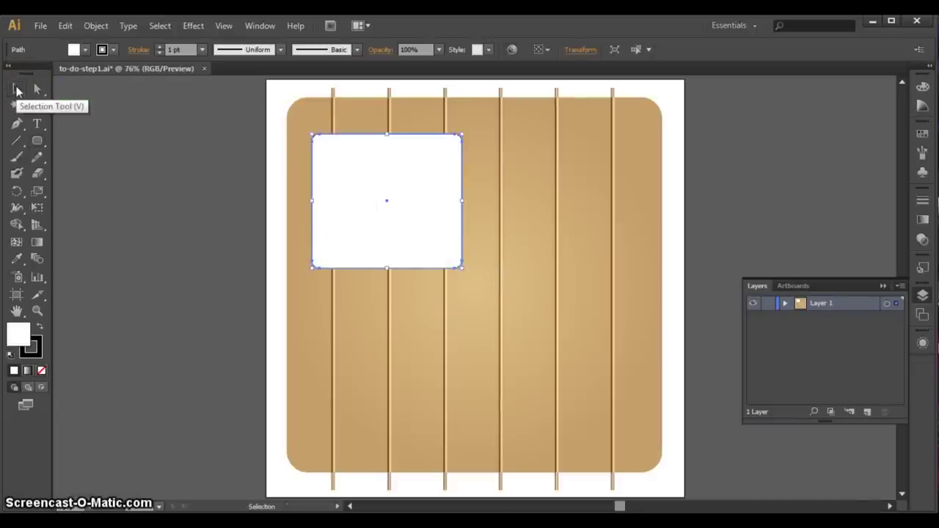
key("Delete")
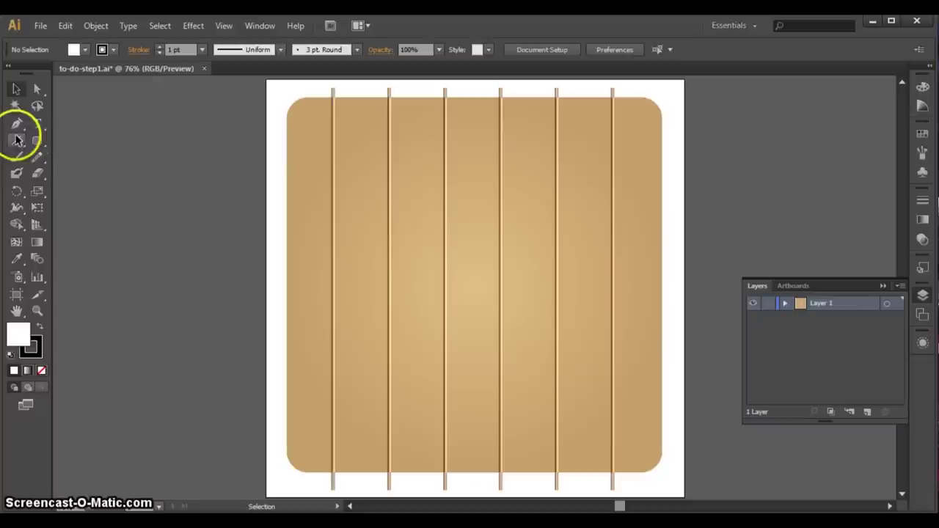
Step: Create a rounded rectangle with a 40 px corner radius, then delete it
left_click(38, 140)
left_click(412, 187)
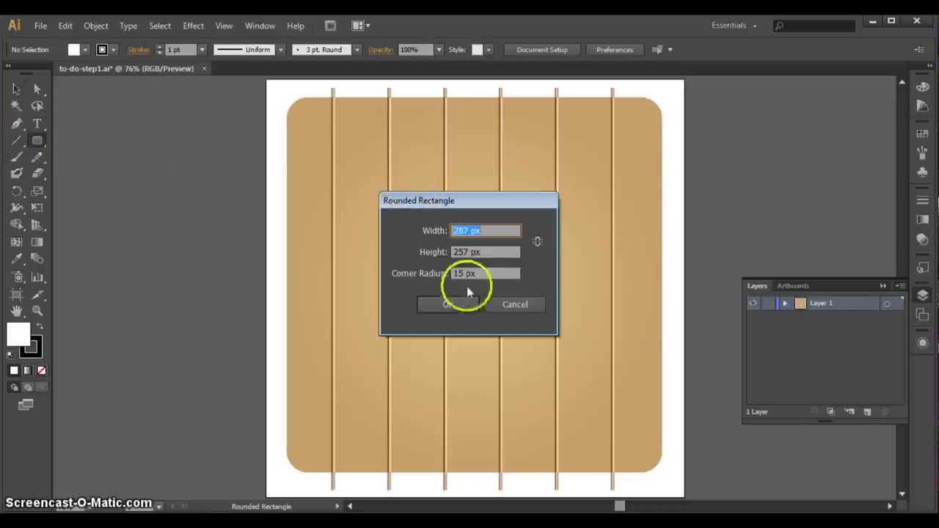
left_click_drag(463, 273, 445, 272)
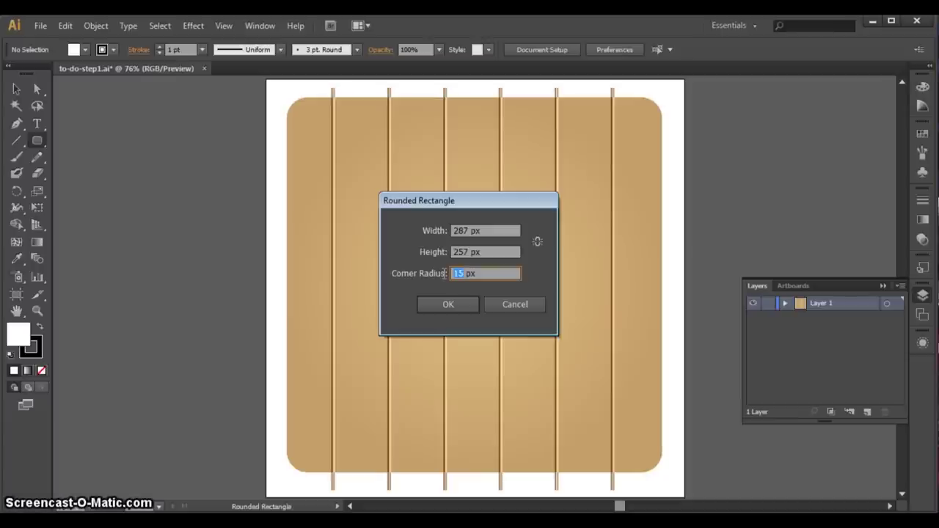
type("40")
left_click(456, 301)
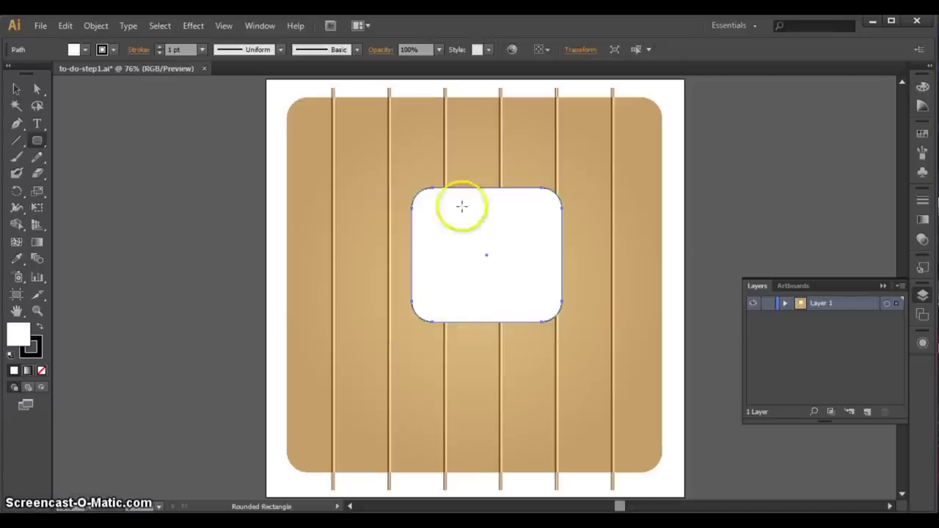
key("Delete")
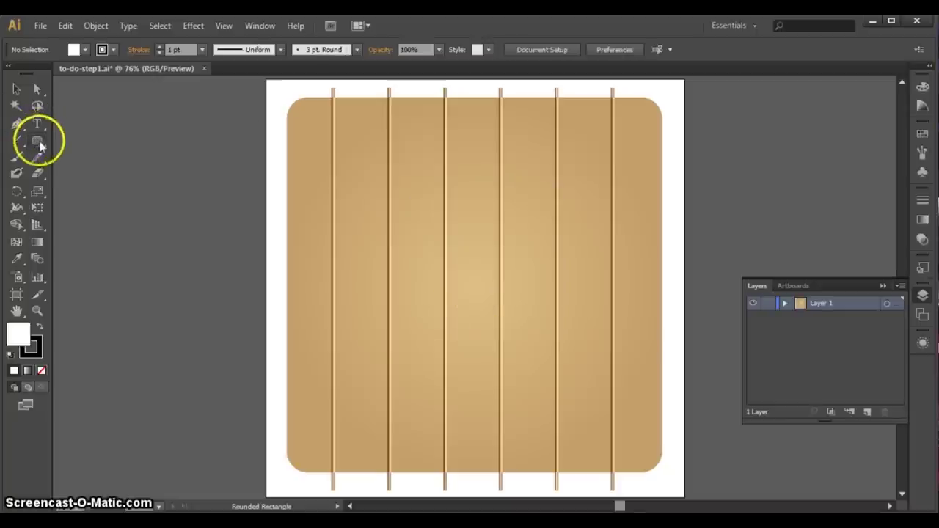
Step: Draw a white rounded rectangle over the upper-left stripes, undoing a trial resize
left_click_drag(318, 129, 499, 339)
left_click(15, 92)
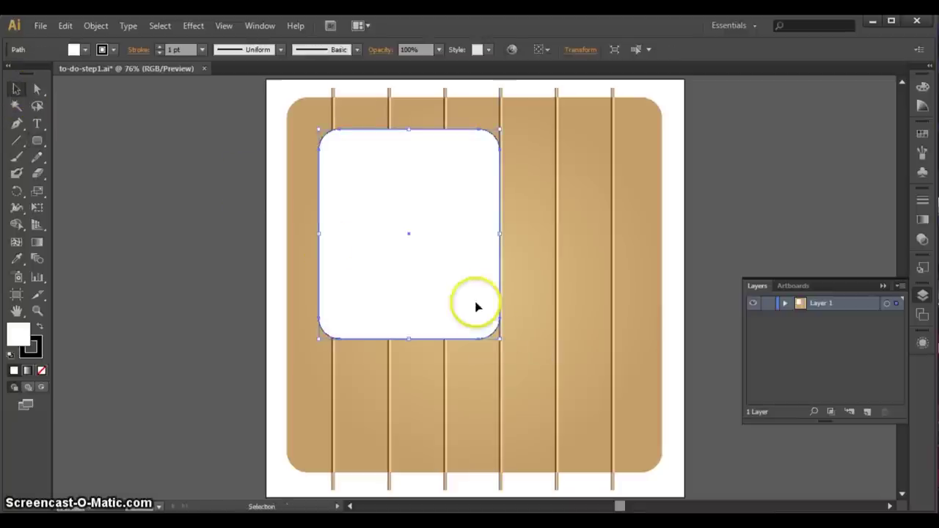
left_click_drag(500, 338, 564, 363)
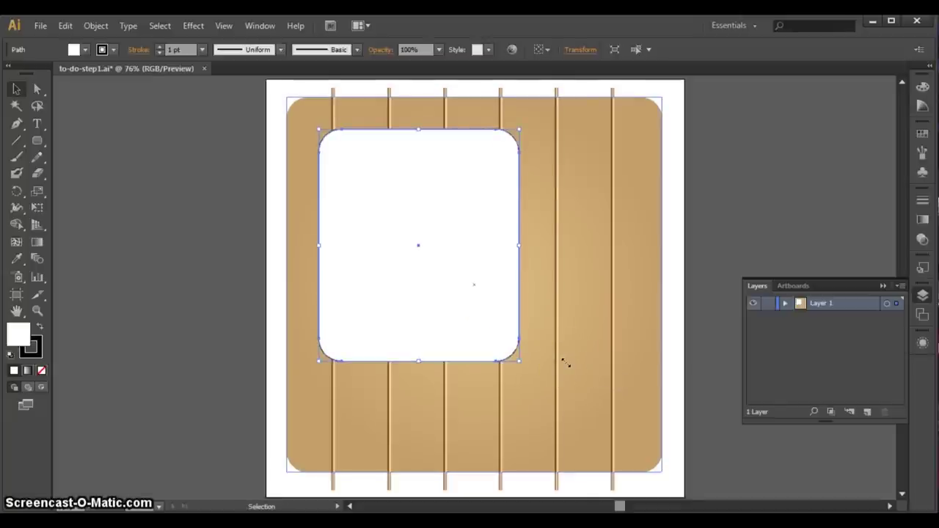
key("ctrl+z")
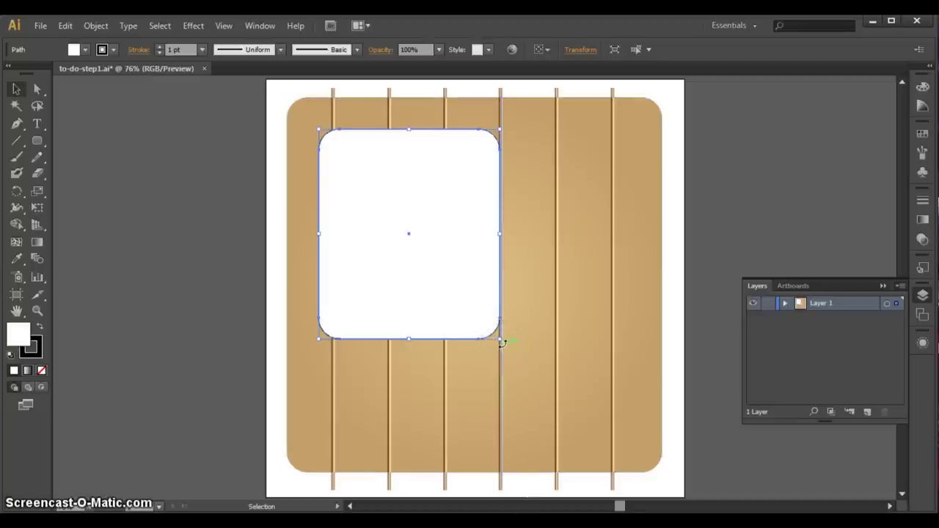
Step: Rotate the white card about 14° and nudge it right and down into place
left_click_drag(502, 342, 518, 314)
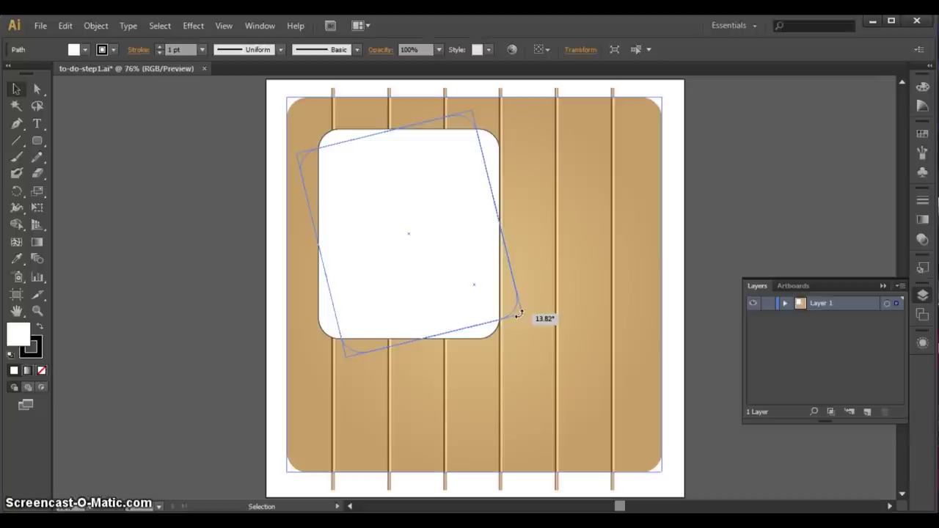
left_click_drag(519, 314, 518, 316)
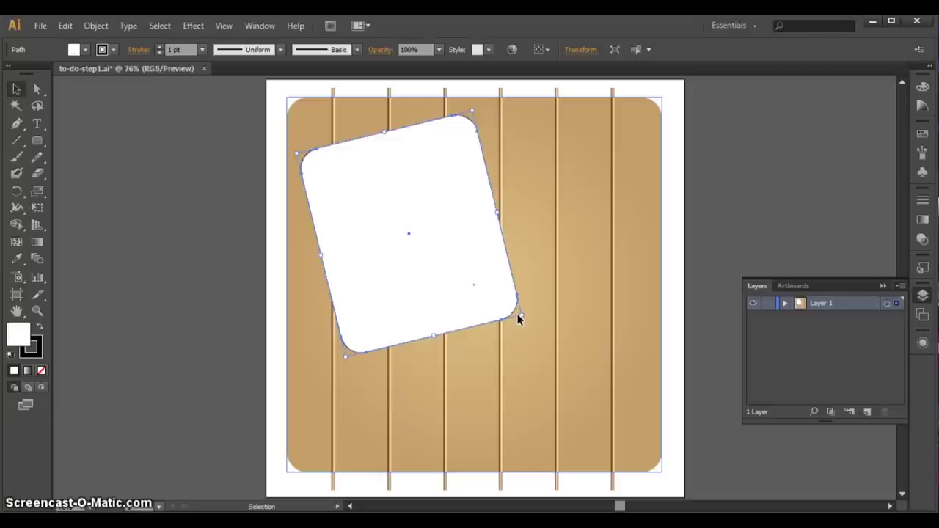
left_click(550, 183)
left_click(431, 195)
key("Right")
key("Right")
key("Right")
key("Right")
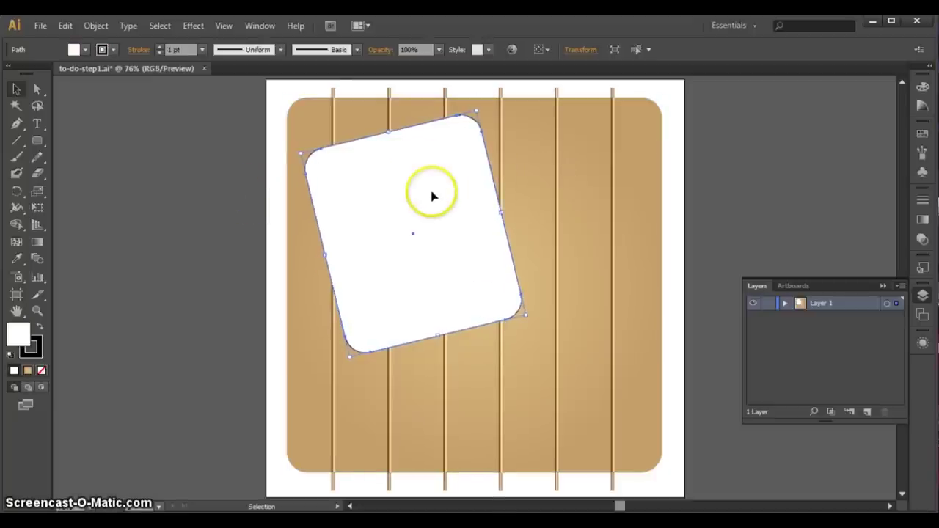
key("Down")
key("Down")
key("Down")
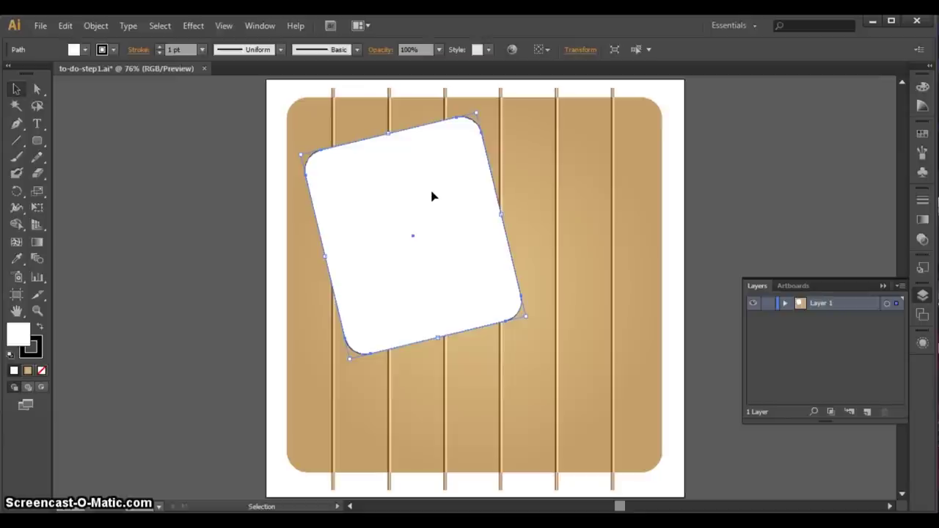
key("Right")
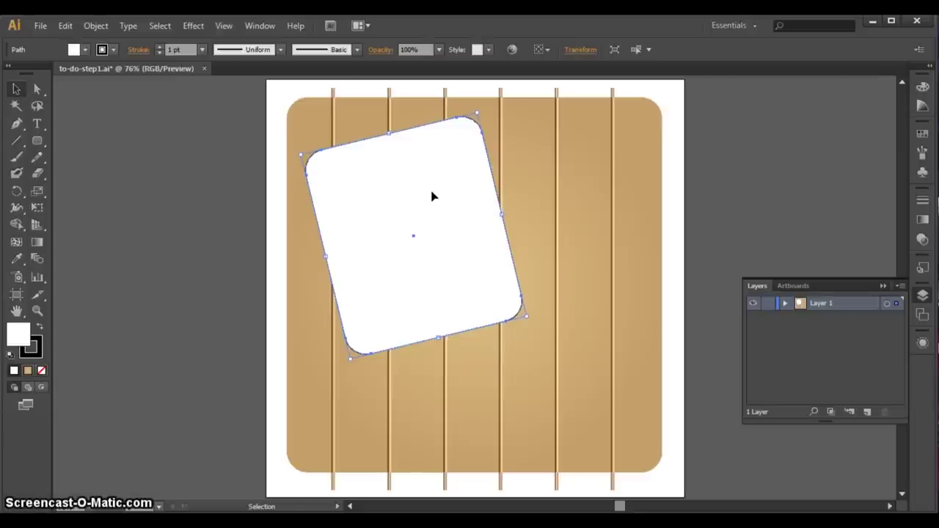
Step: Enlarge the tilted card slightly by dragging a corner handle
left_click(542, 330, "shift")
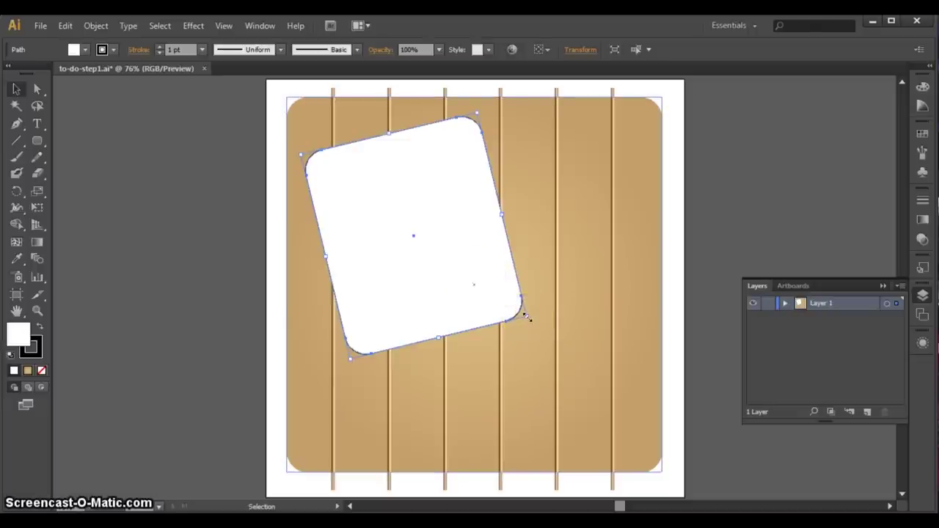
left_click_drag(525, 316, 534, 323)
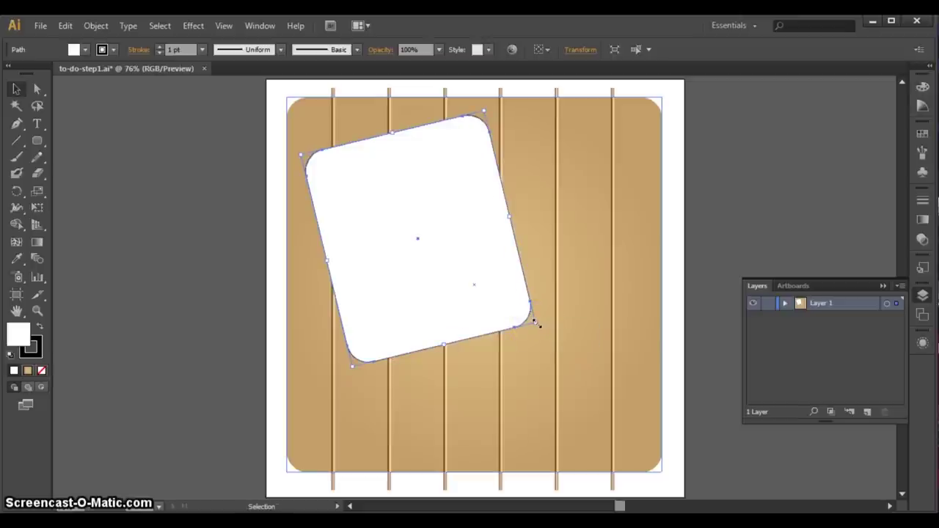
left_click(472, 257)
left_click(475, 246)
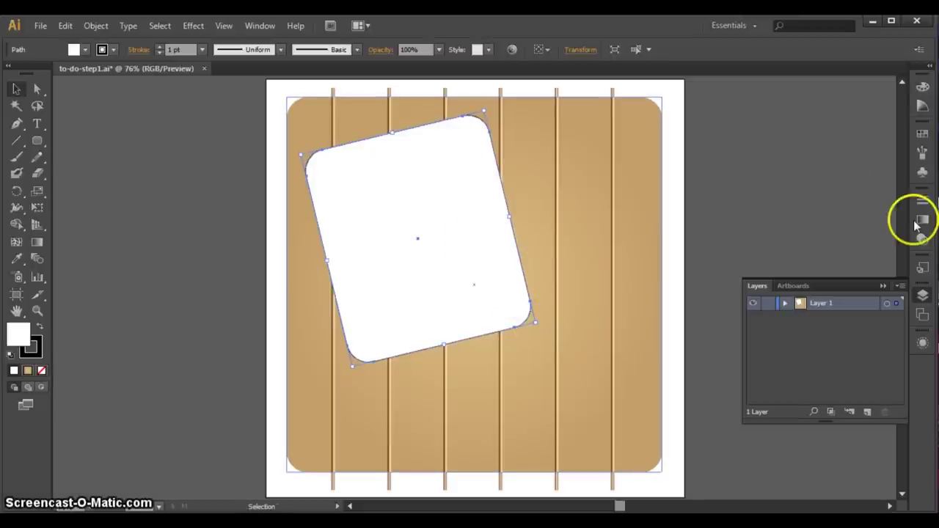
left_click(618, 188)
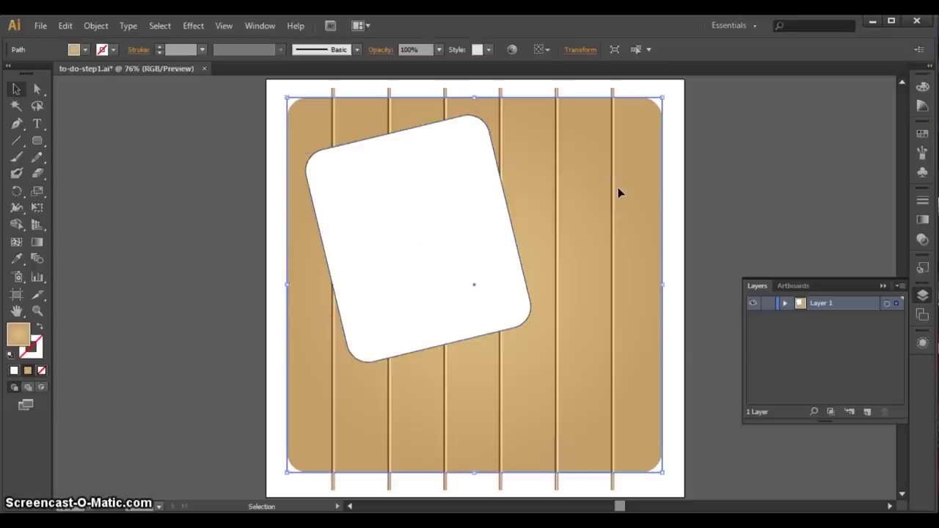
Step: Copy the board's tan radial gradient onto the card with the Eyedropper, leaving no outline
left_click(17, 260)
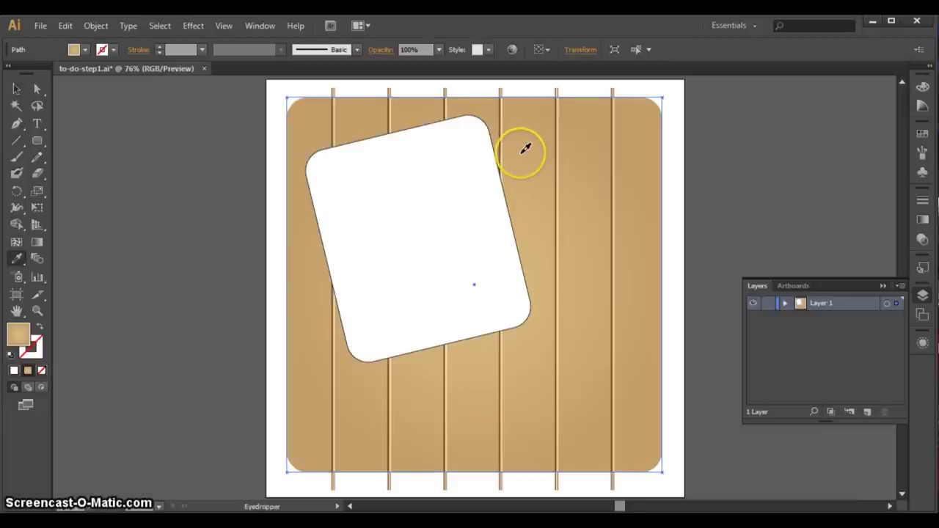
left_click(17, 89)
left_click(450, 236)
left_click(17, 259)
left_click(523, 156)
left_click(522, 156)
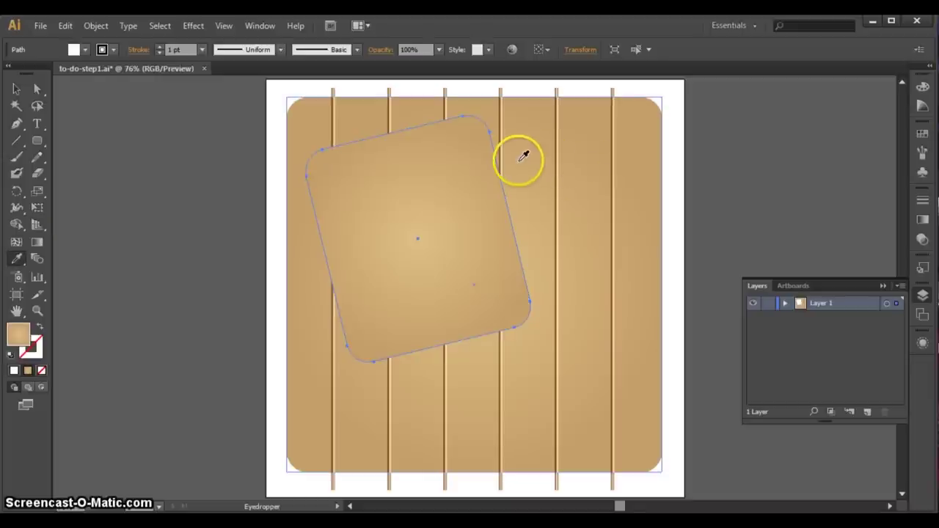
left_click(17, 88)
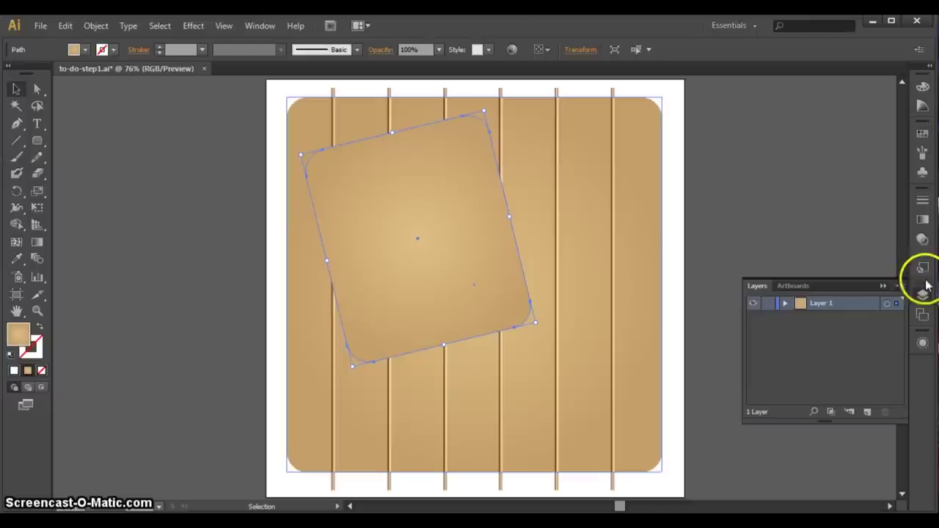
Step: Set the card's gradient stops to white at the centre and f3dcca at the edge
left_click(923, 219)
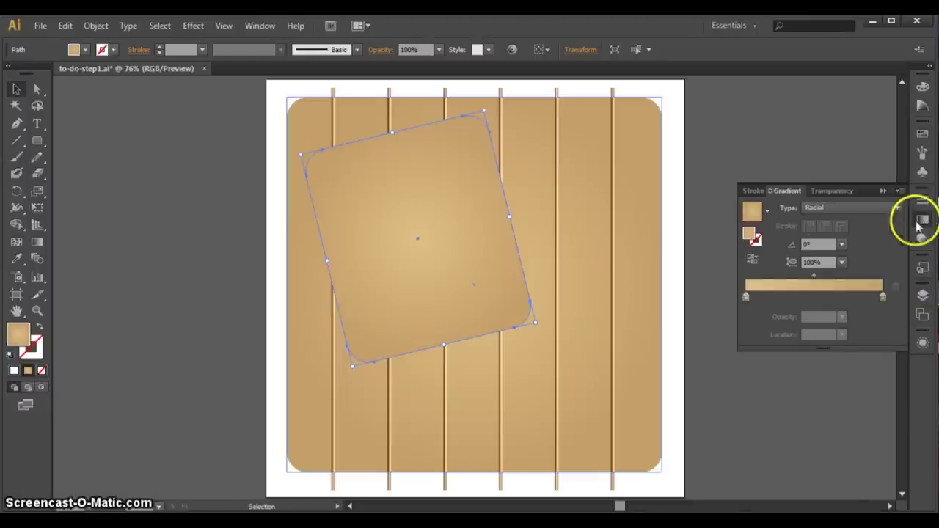
double_click(745, 297)
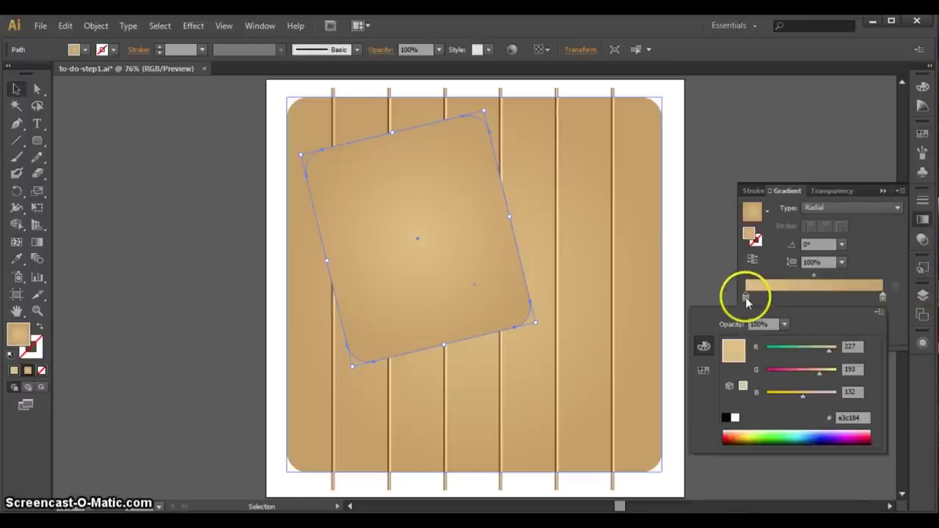
left_click(735, 417)
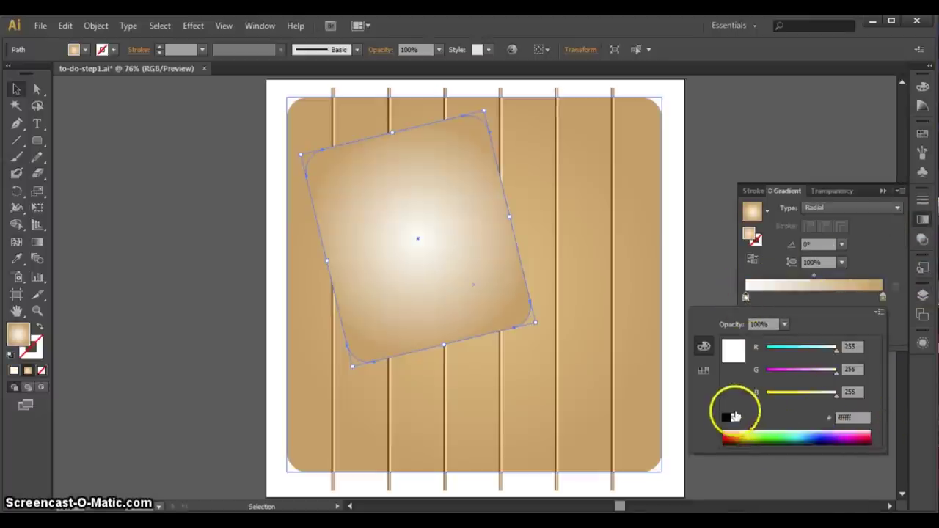
double_click(883, 298)
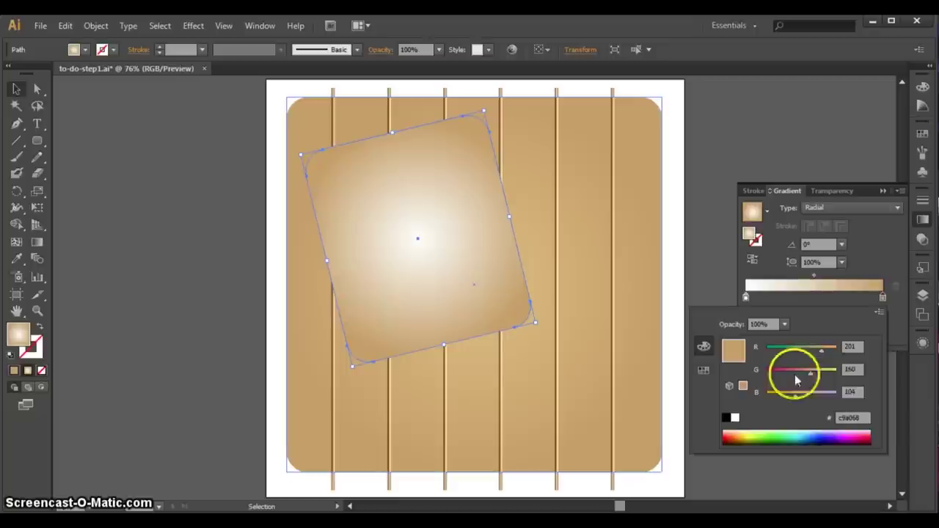
left_click(851, 417)
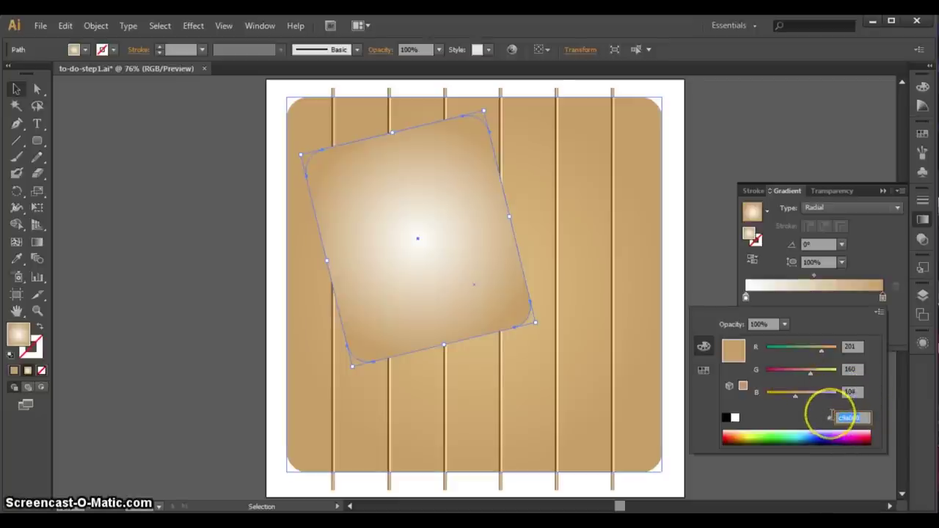
type("f3d")
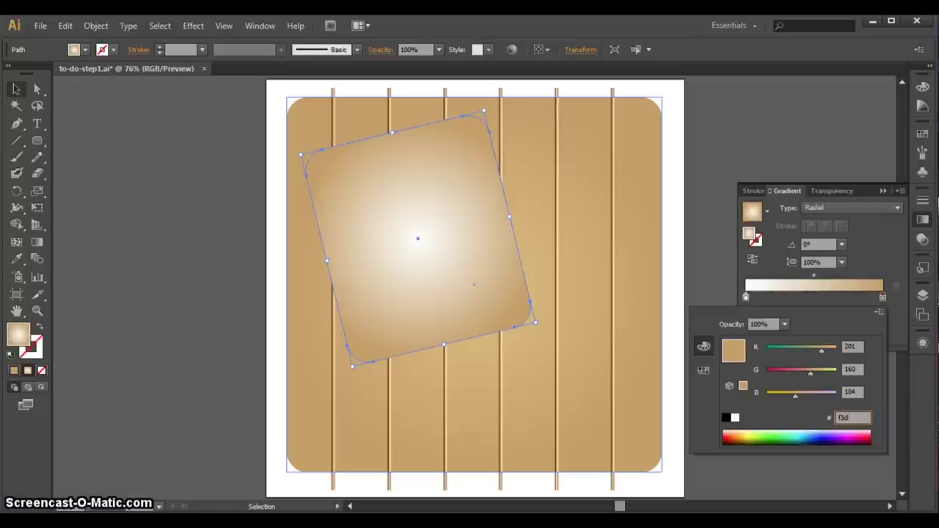
type("cca")
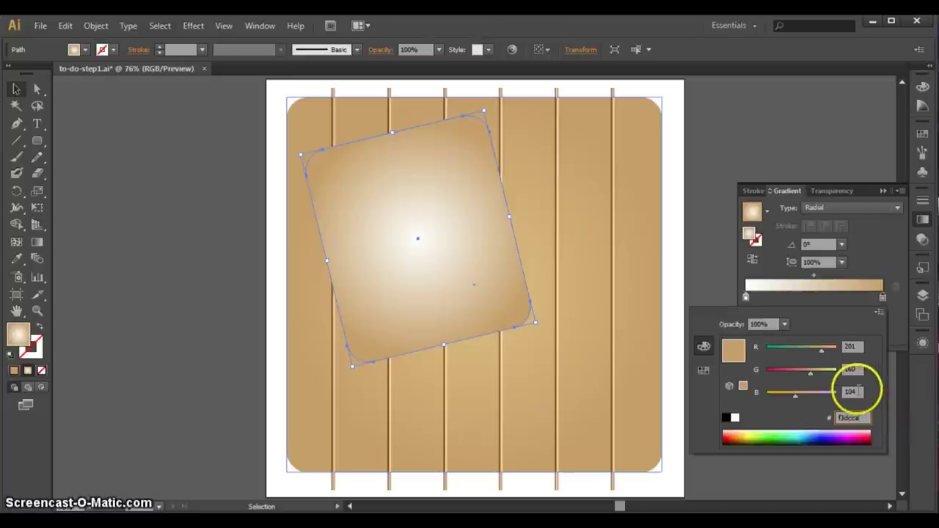
left_click(852, 391)
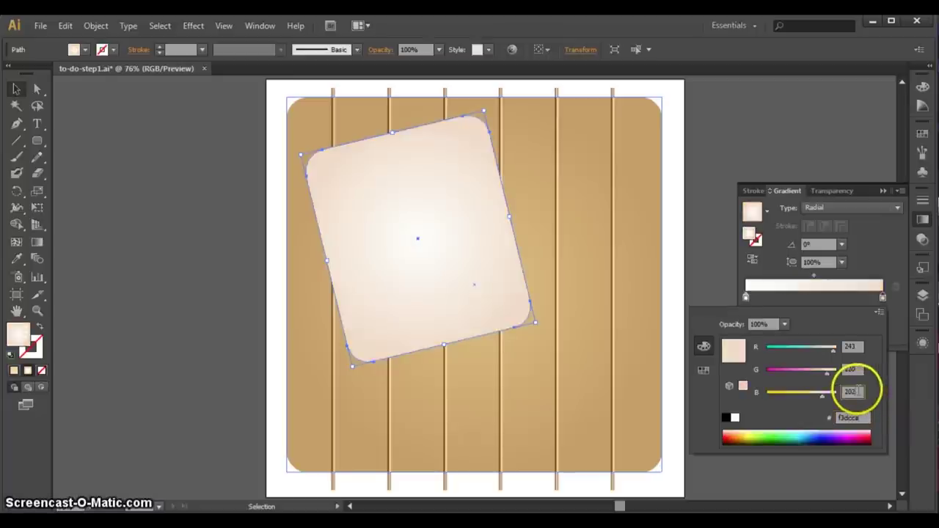
left_click(832, 297)
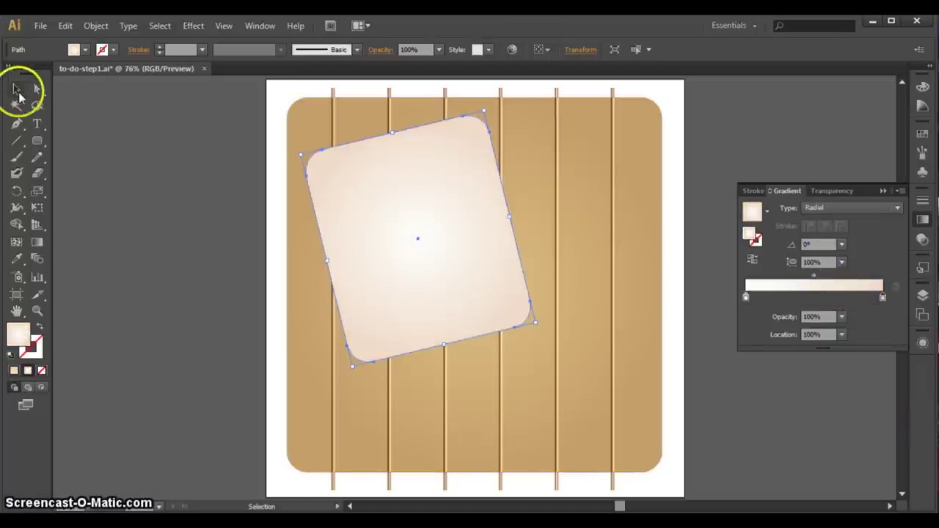
left_click(567, 296)
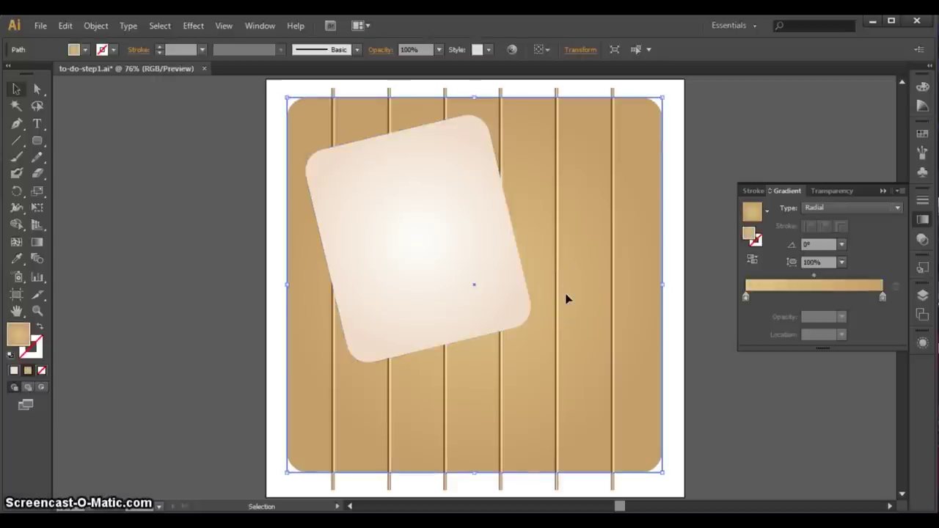
left_click(331, 185)
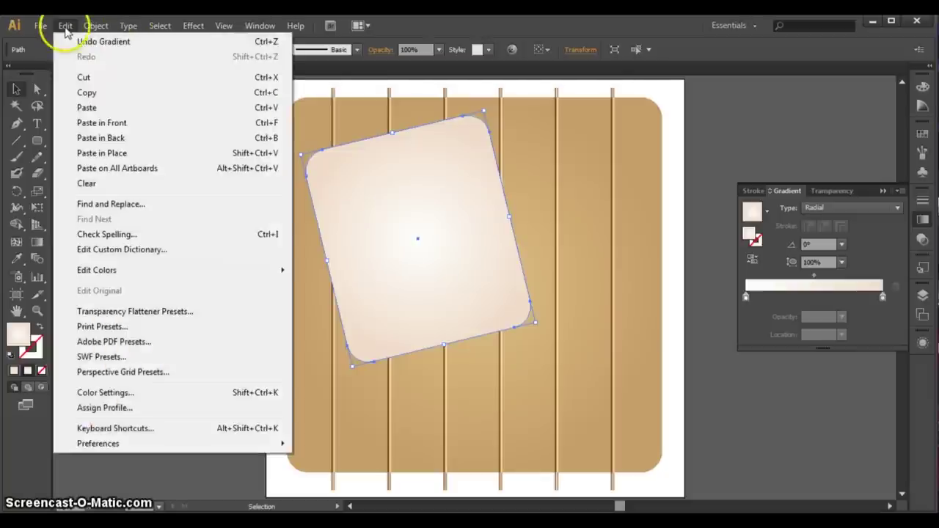
Step: Duplicate the cream gradient card with copy and paste
left_click(86, 93)
left_click(65, 26)
left_click(84, 107)
left_click(65, 25)
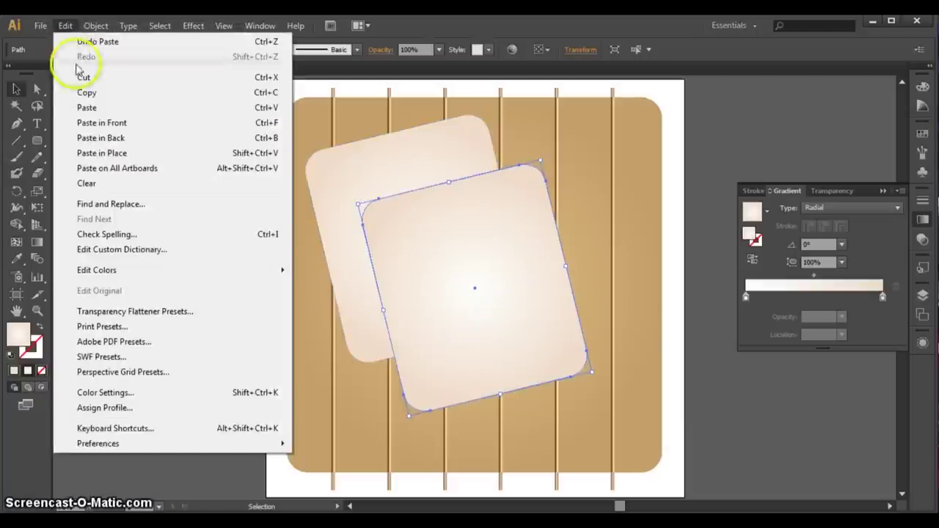
left_click(81, 104)
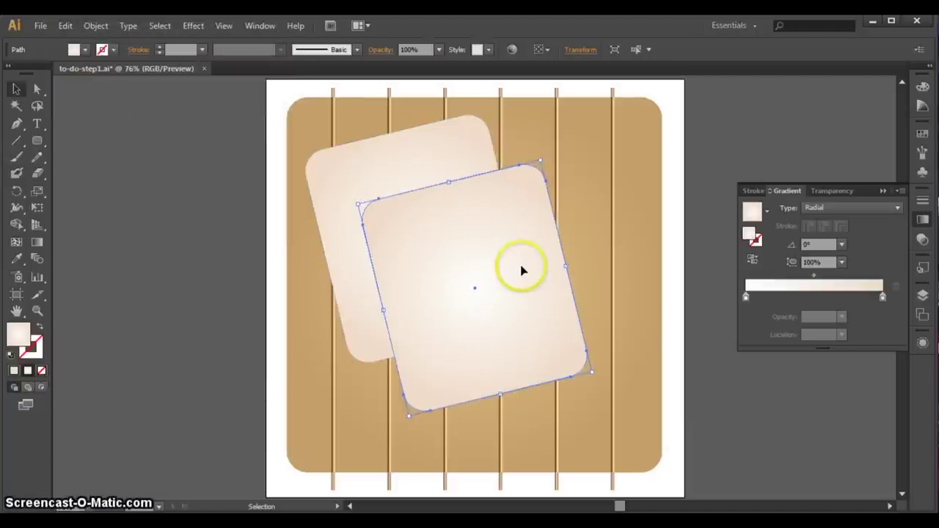
double_click(523, 269)
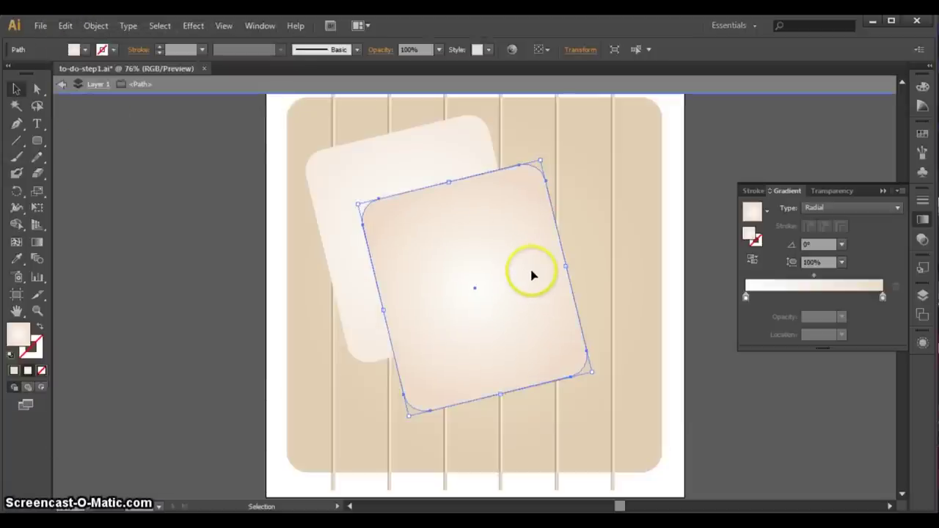
left_click(61, 83)
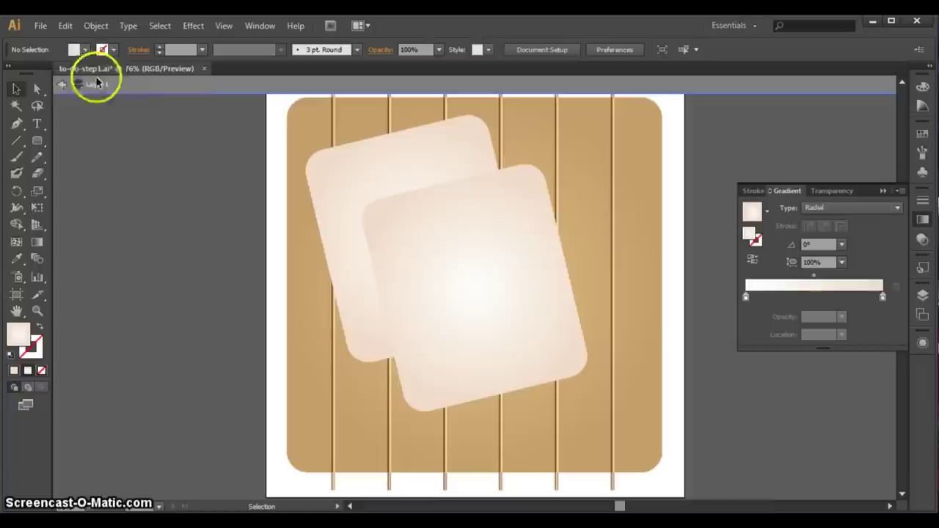
left_click(62, 85)
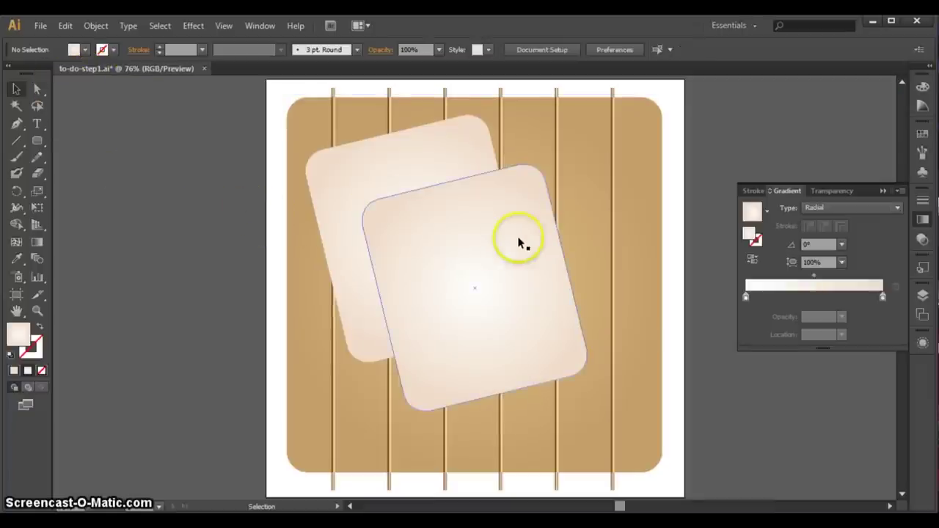
Step: Move the second card down-right and select it together with the middle card
left_click_drag(496, 241, 467, 224)
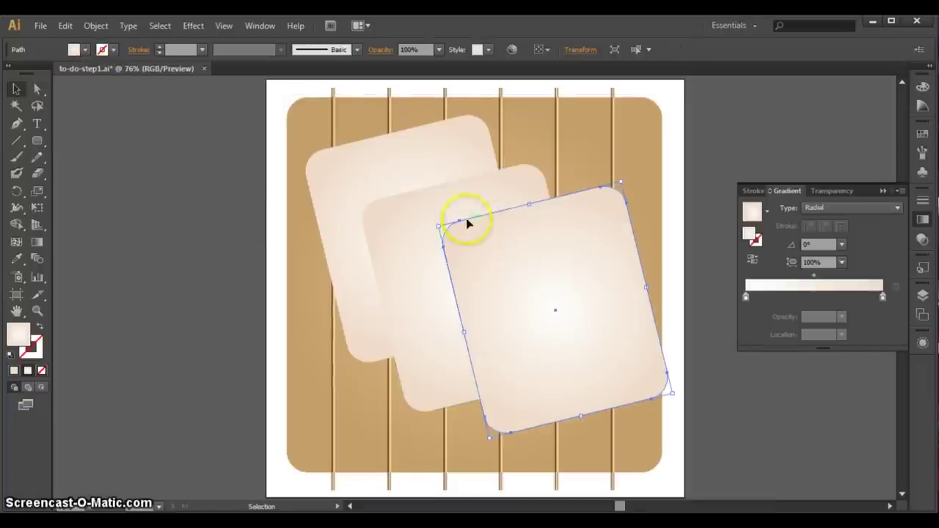
left_click(480, 184, "shift")
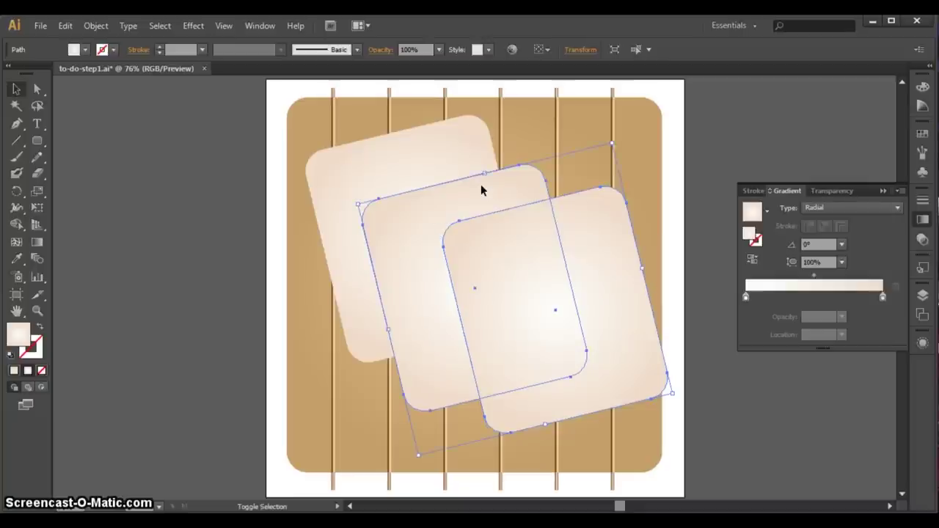
double_click(20, 336)
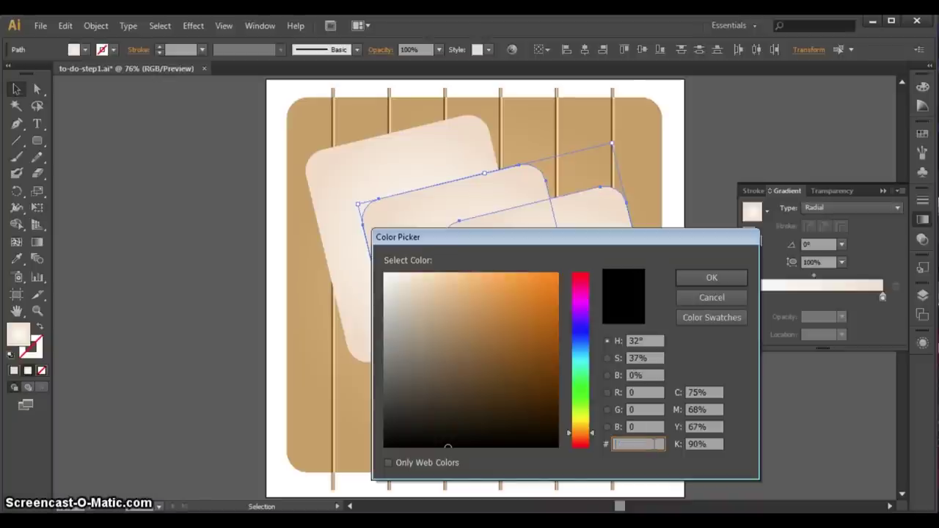
Step: Fill both copied cards with solid brown #a8783f, then select the front card with the cream card
type("a8783f")
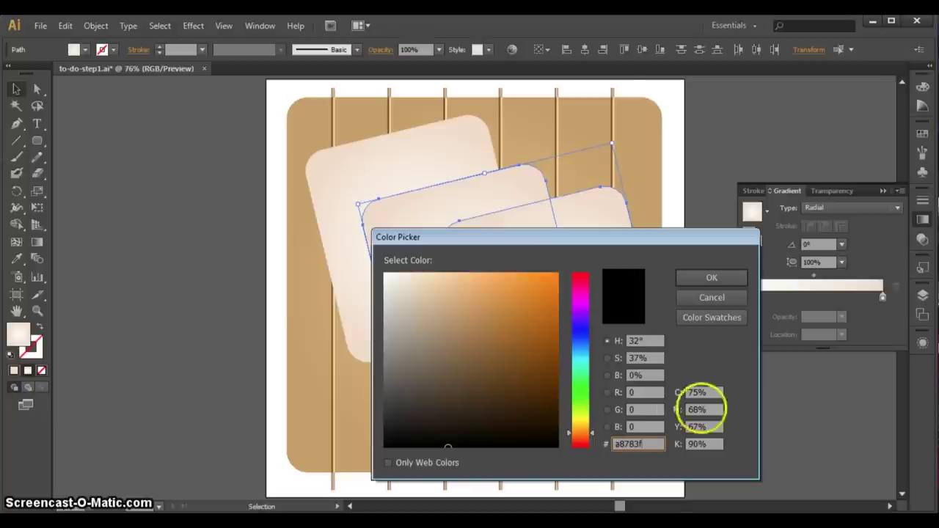
left_click(709, 278)
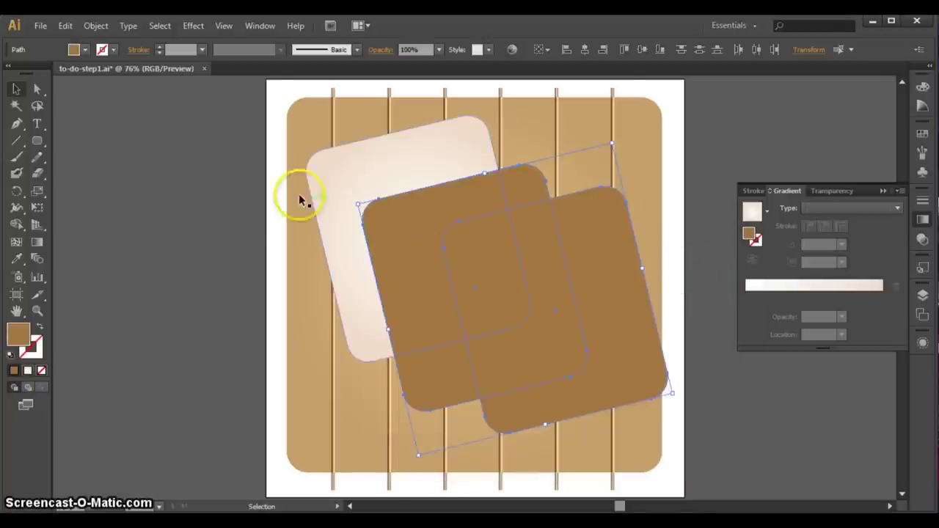
left_click(237, 212)
left_click(417, 235)
left_click(388, 183, "shift")
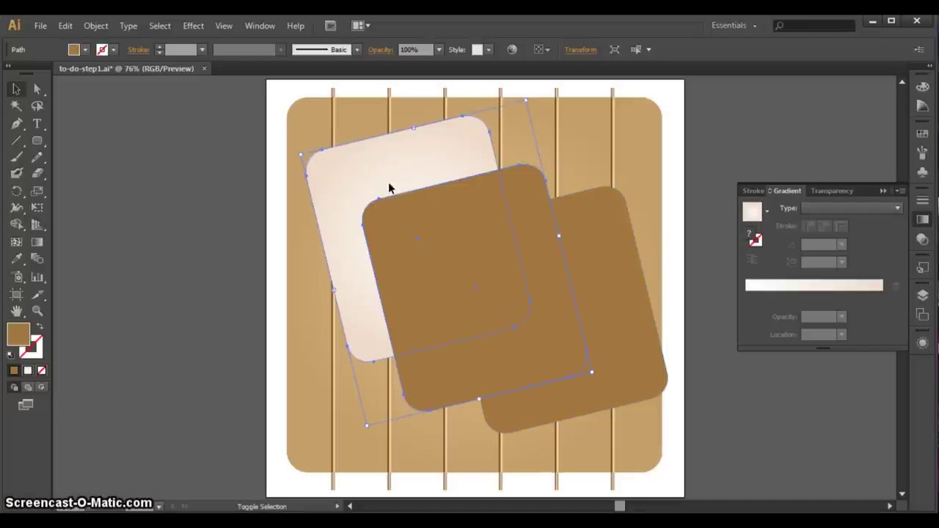
left_click(423, 214)
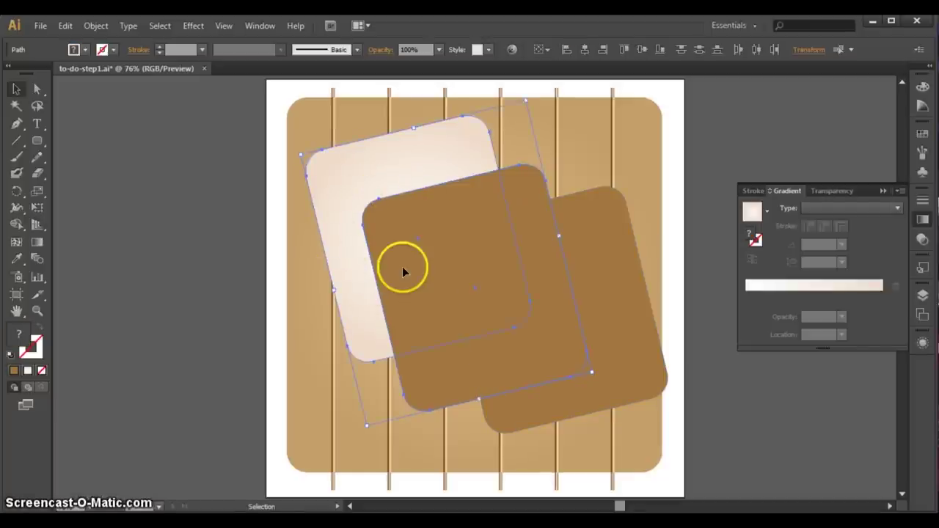
Step: Align the brown card left and top with the cream card, then select the right card
left_click(566, 50)
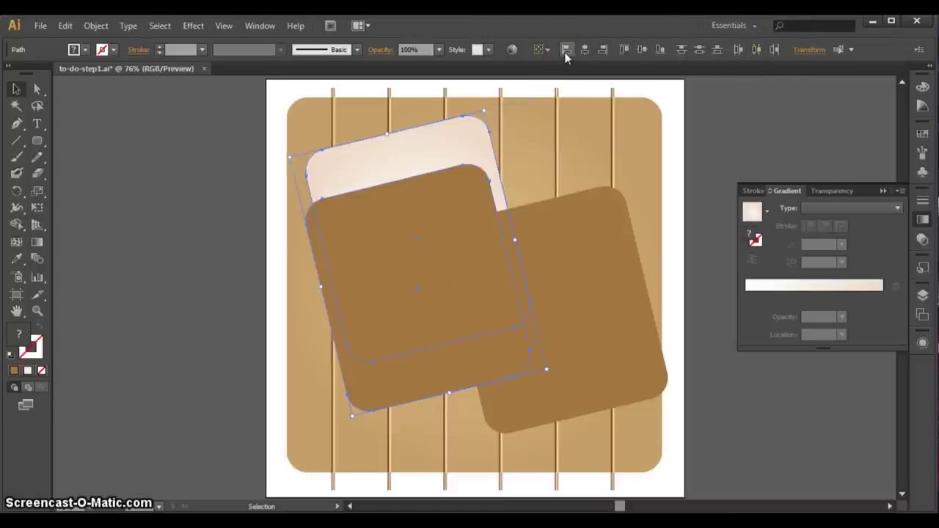
left_click(624, 50)
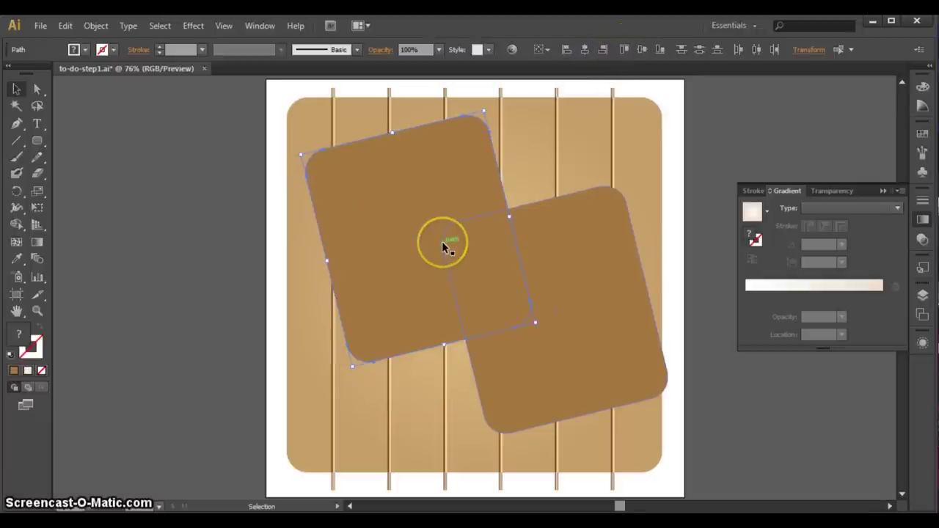
left_click(576, 269)
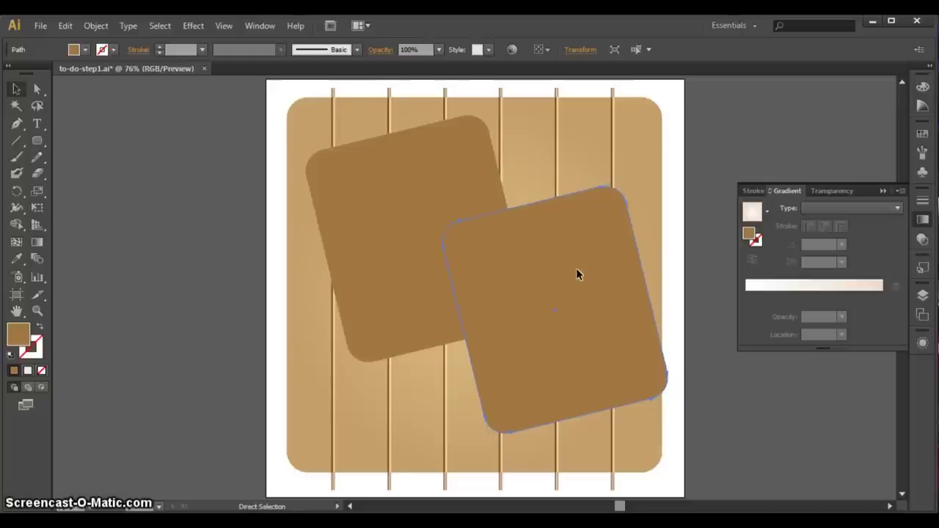
key("ctrl+minus")
key("ctrl+minus")
key("ctrl+minus")
left_click(525, 271)
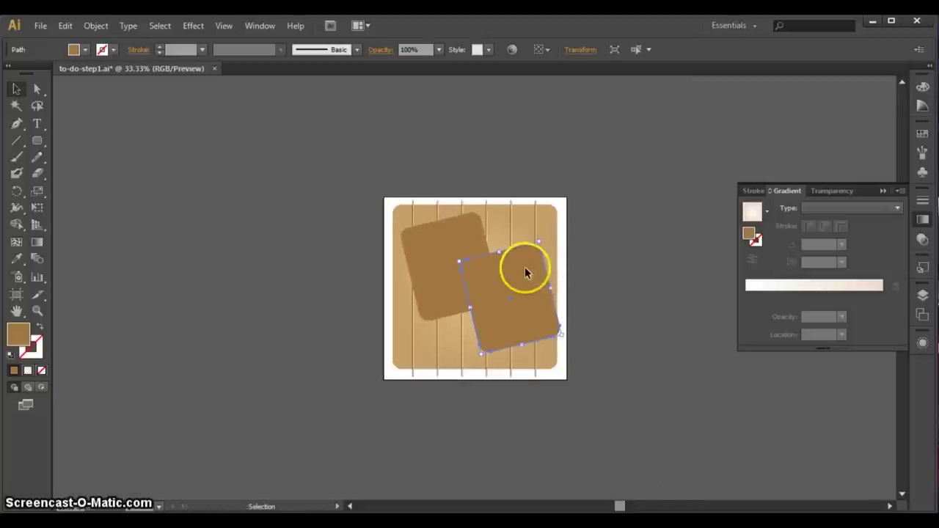
Step: Drag the front brown card off the artboard to the lower right and reselect it
left_click_drag(520, 270, 633, 337)
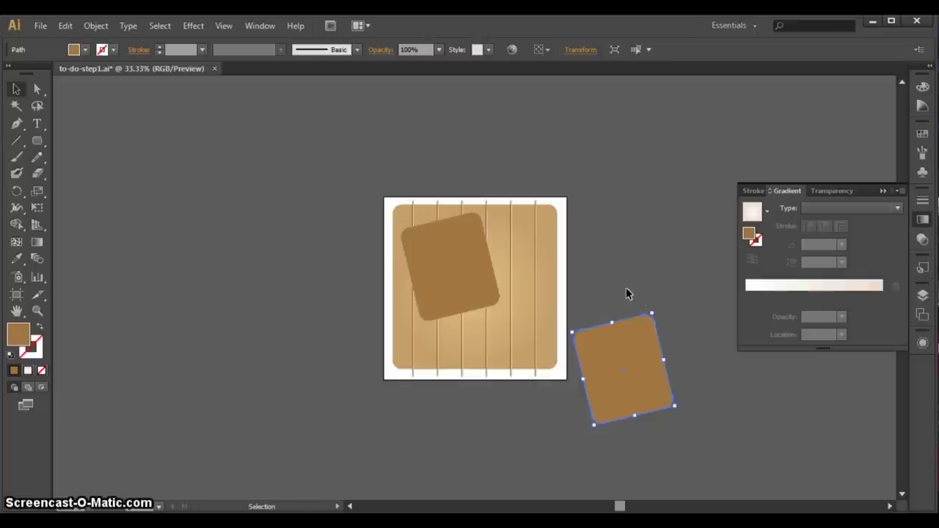
left_click(626, 293)
left_click(623, 342)
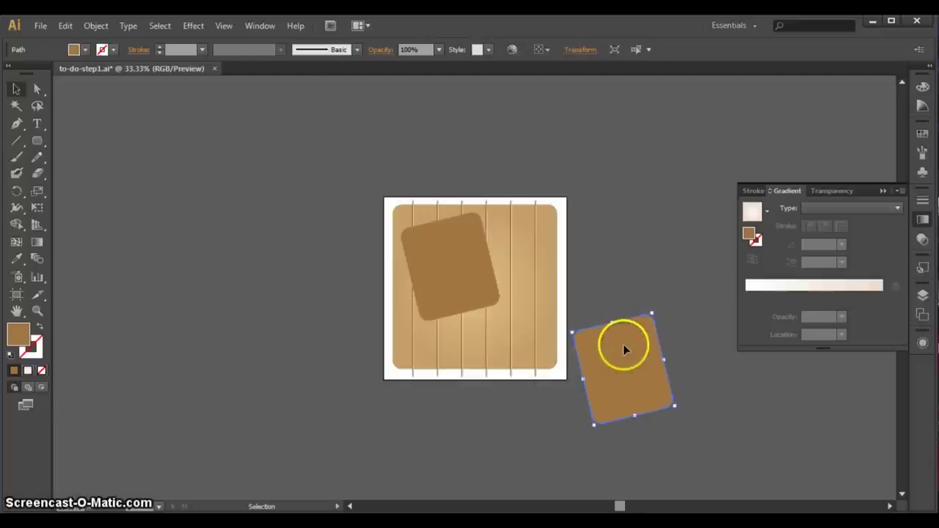
left_click_drag(623, 350, 623, 354)
left_click(641, 274)
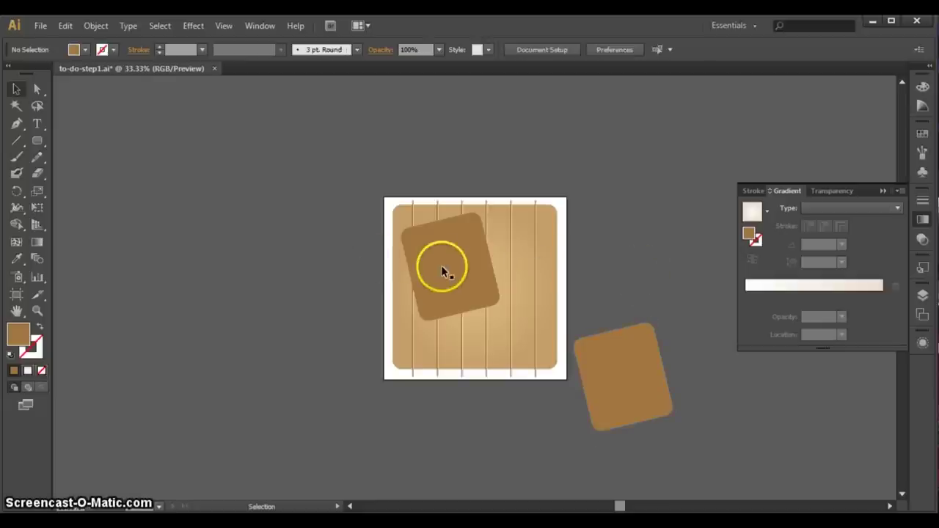
left_click(460, 274)
left_click(658, 403, "shift")
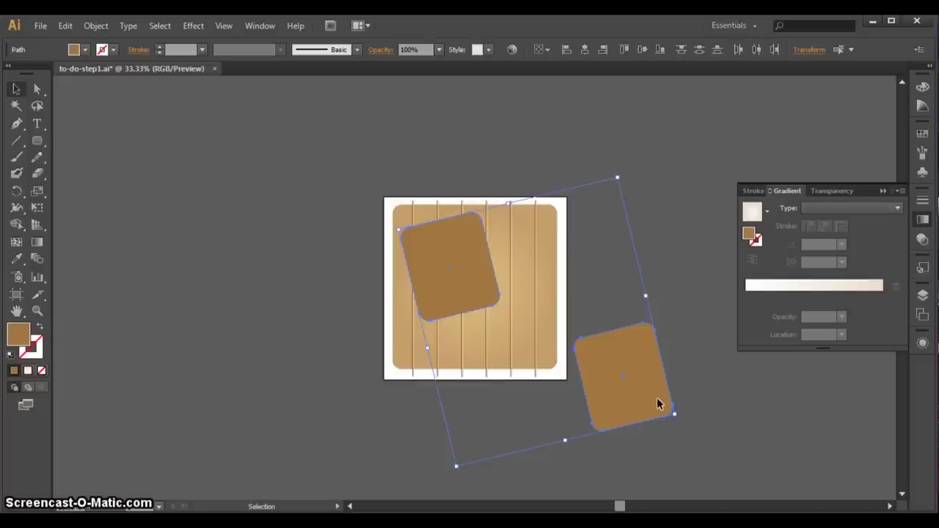
left_click(627, 292)
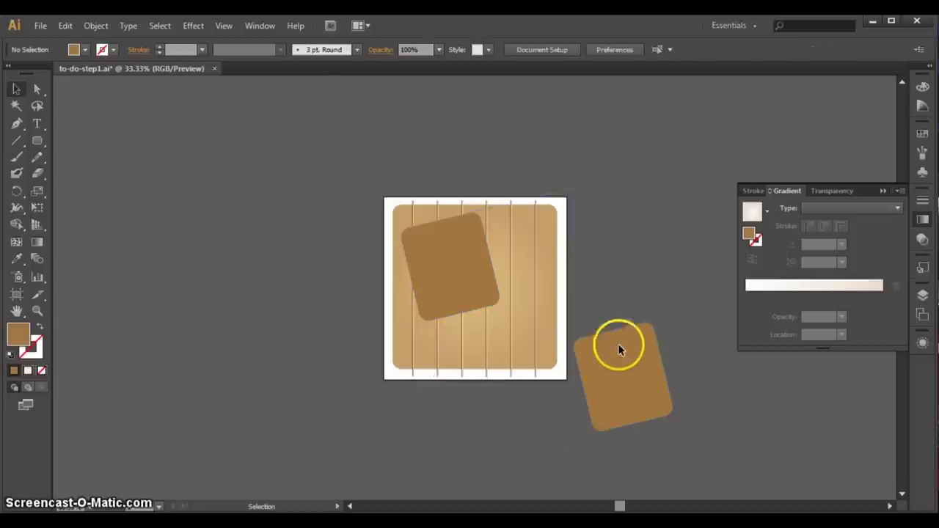
left_click(617, 353)
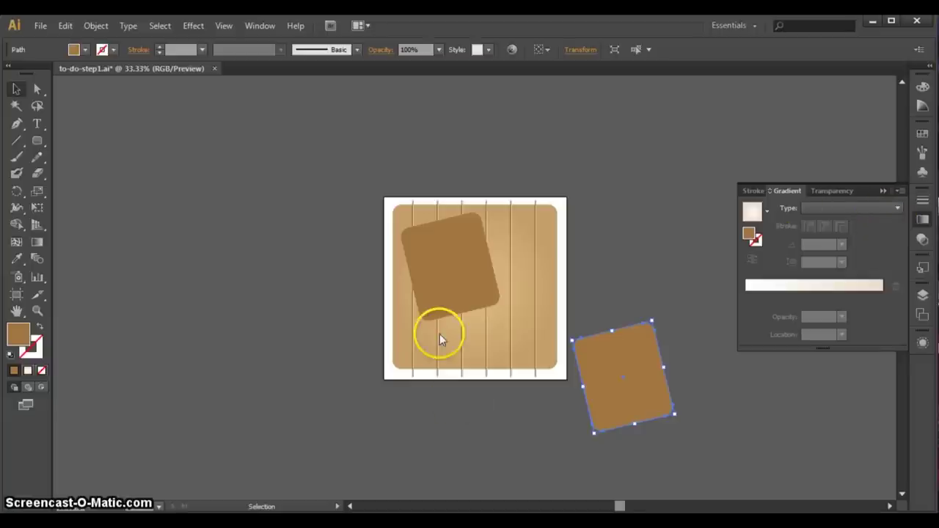
Step: Set the off-board brown card to 0% opacity and select it with the board's brown card
left_click(923, 240)
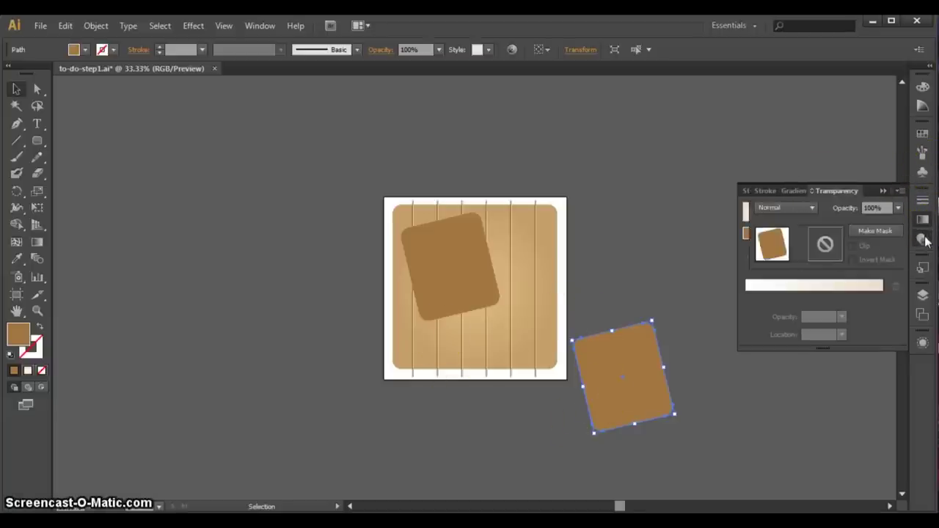
left_click(862, 209)
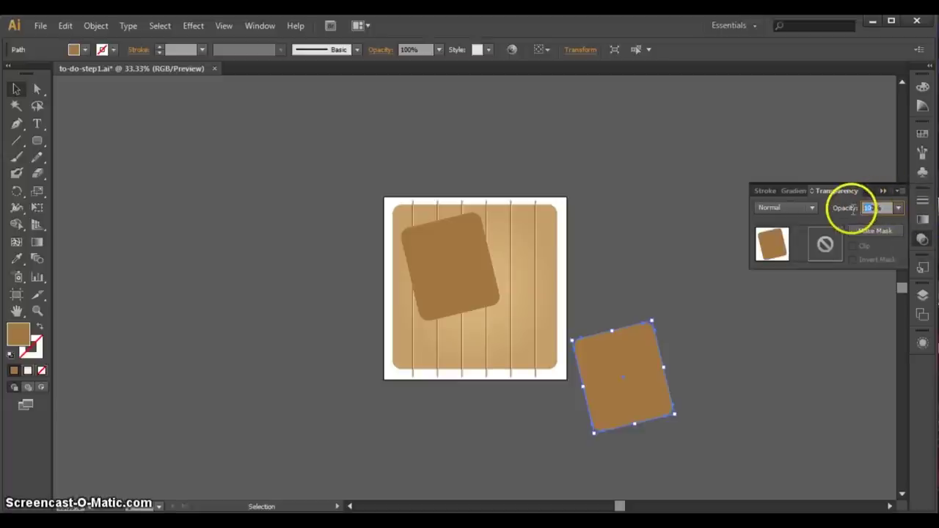
type("0")
key("Return")
left_click(633, 316)
left_click(629, 338)
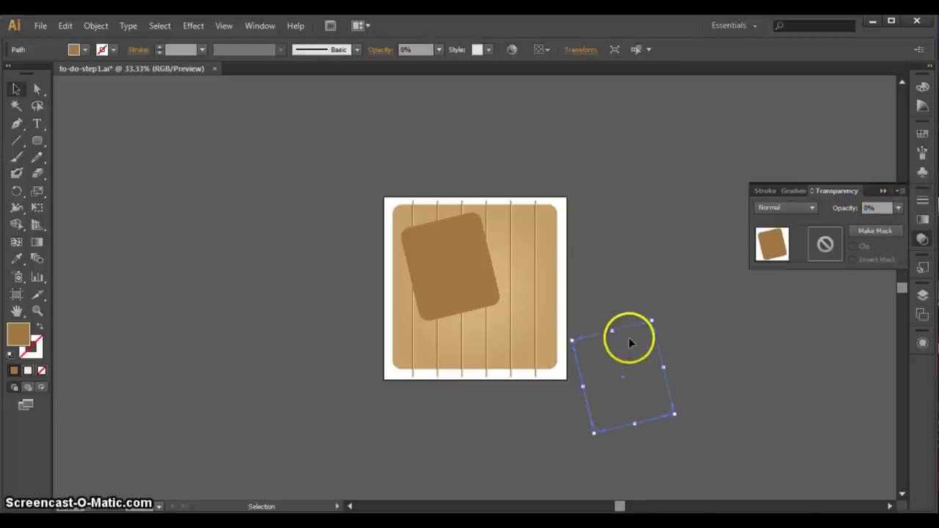
left_click(468, 262, "shift")
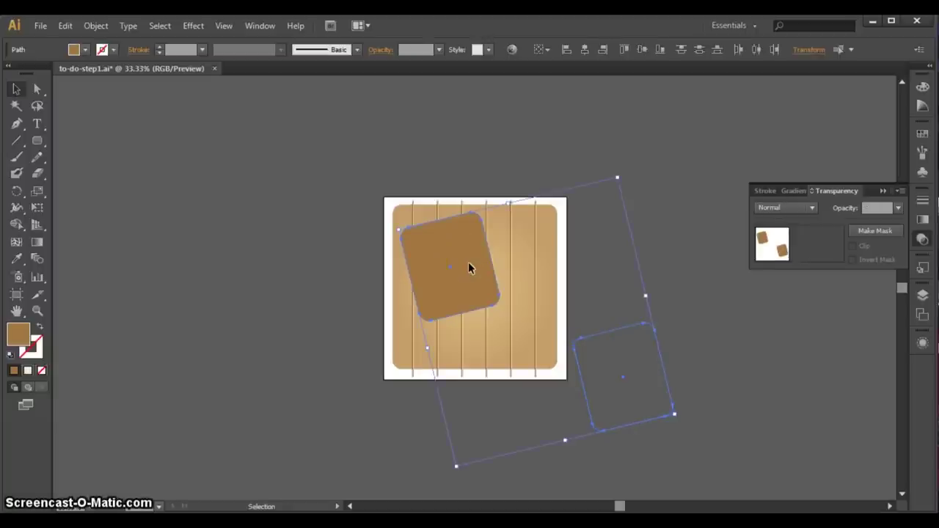
Step: Set the Blend Options spacing to 70 Specified Steps
left_click(97, 26)
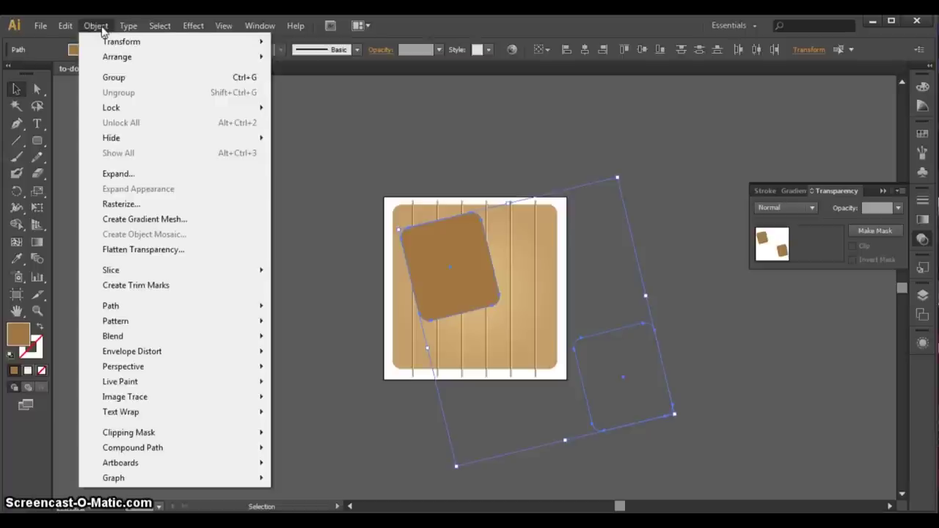
mouse_move(125, 342)
left_click(310, 374)
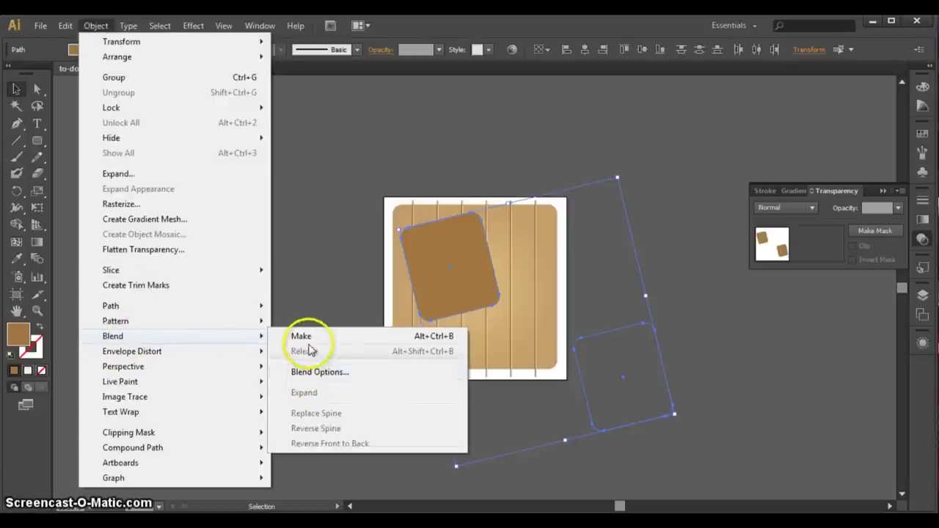
left_click(306, 374)
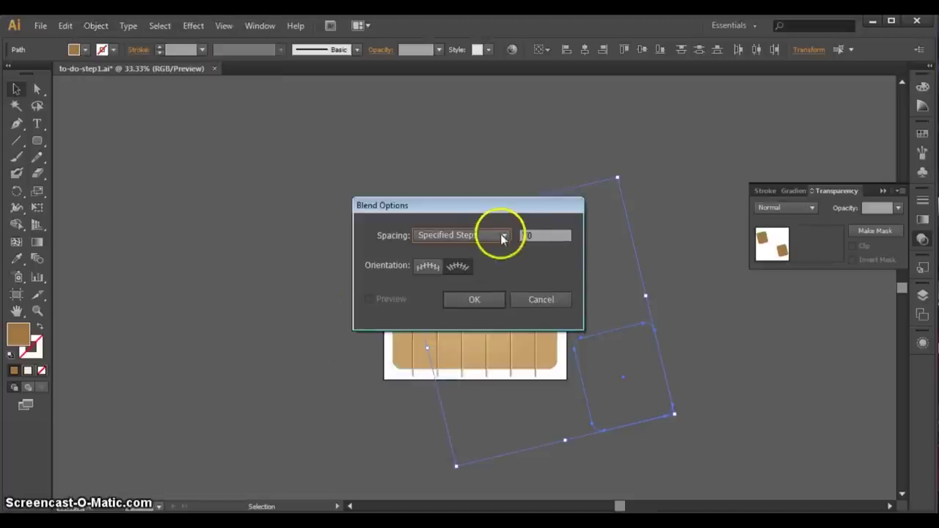
left_click(504, 236)
left_click(532, 238)
double_click(531, 236)
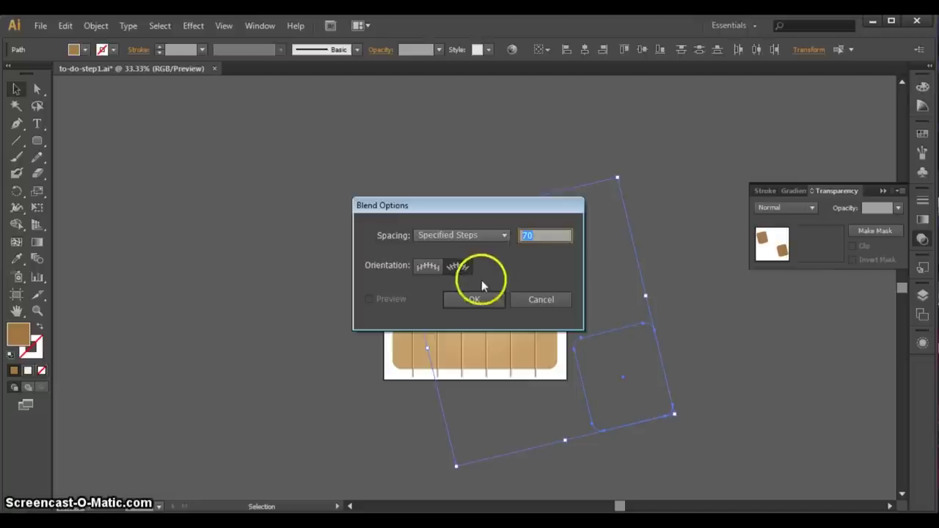
left_click(473, 301)
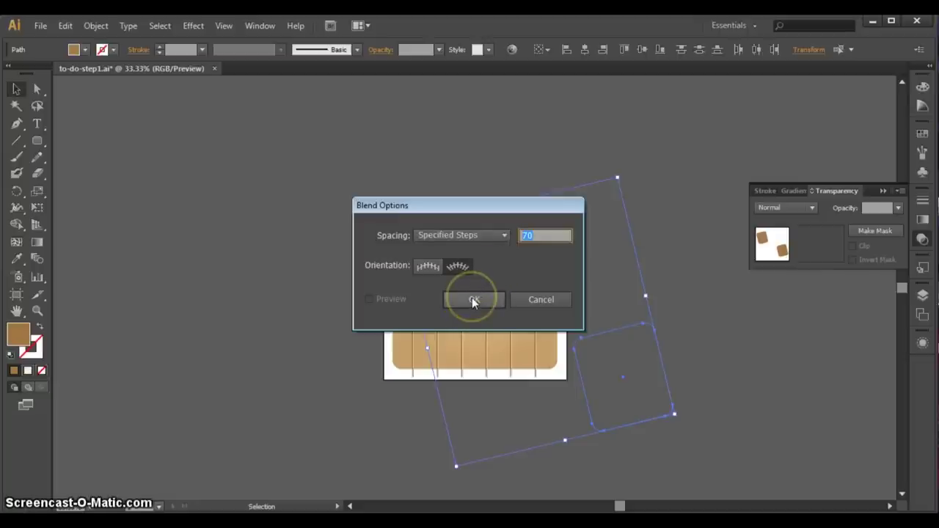
Step: Make the blend between the two cards to form the fading long shadow
left_click(97, 26)
mouse_move(122, 336)
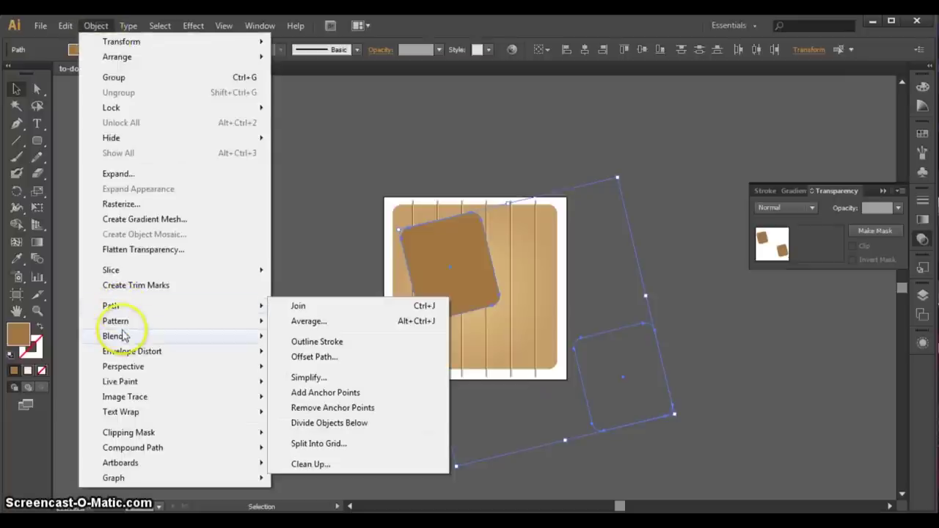
left_click(341, 338)
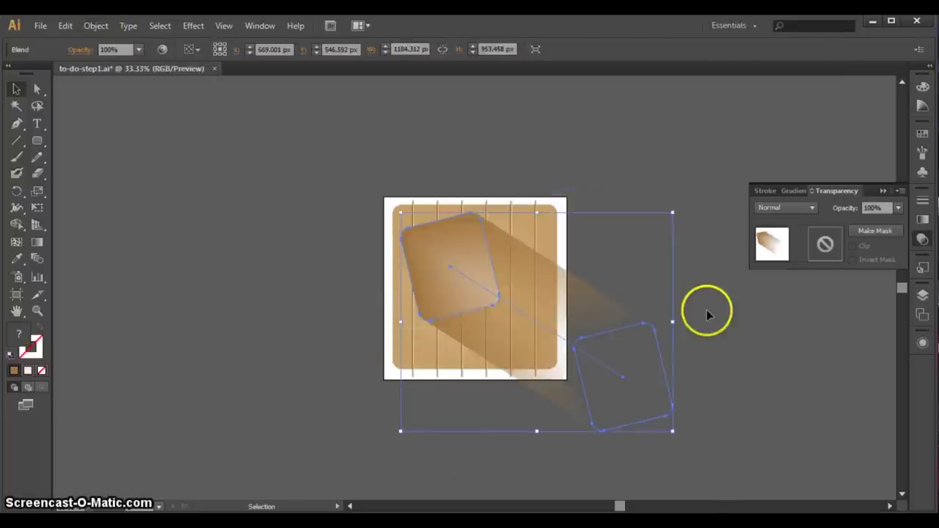
left_click(696, 283)
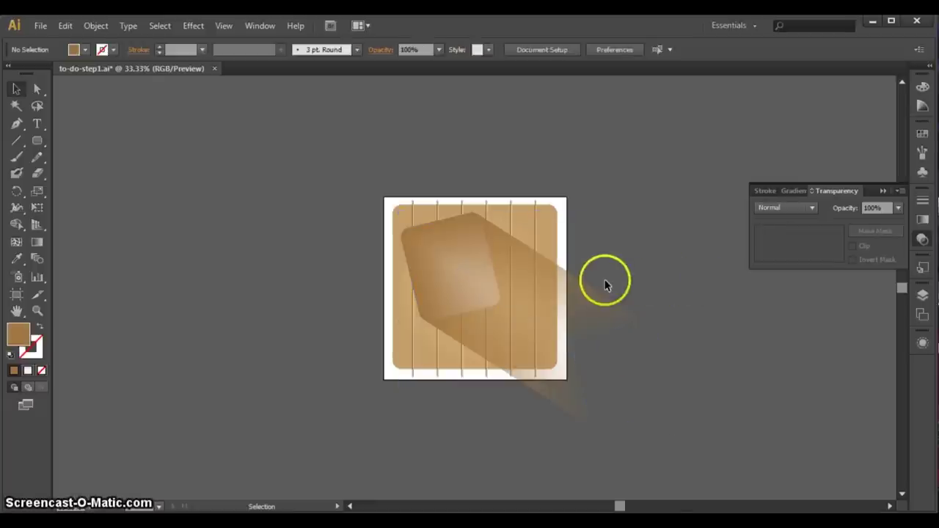
Step: In the Layers panel, drag the shadow Blend row below the card's <Path> row
left_click(574, 293)
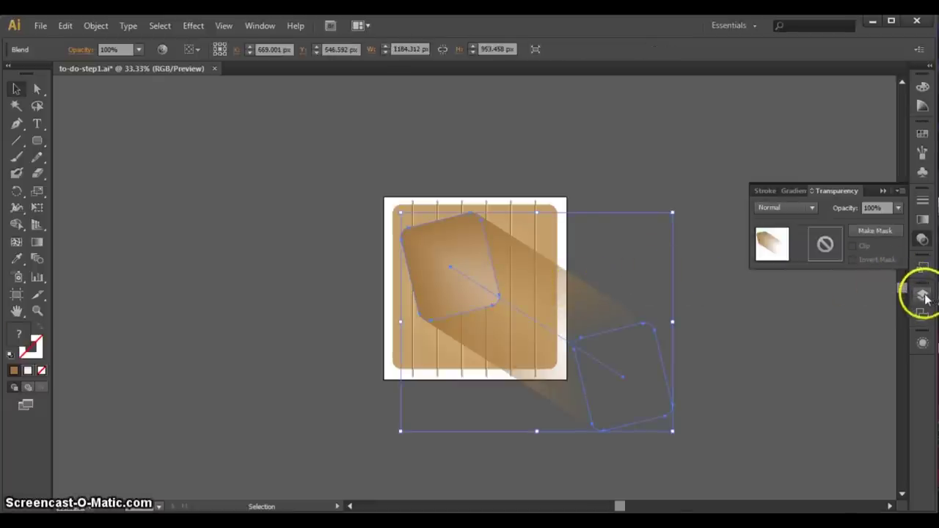
left_click(924, 296)
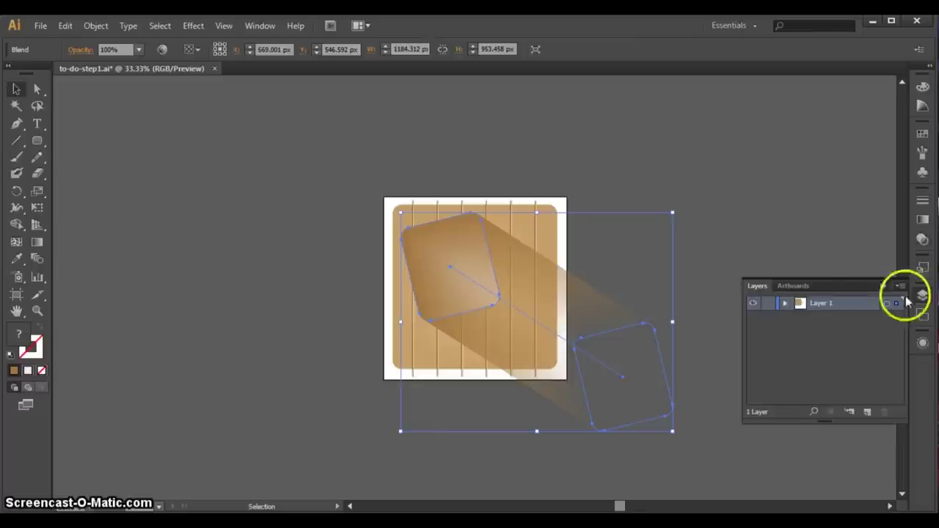
left_click(785, 304)
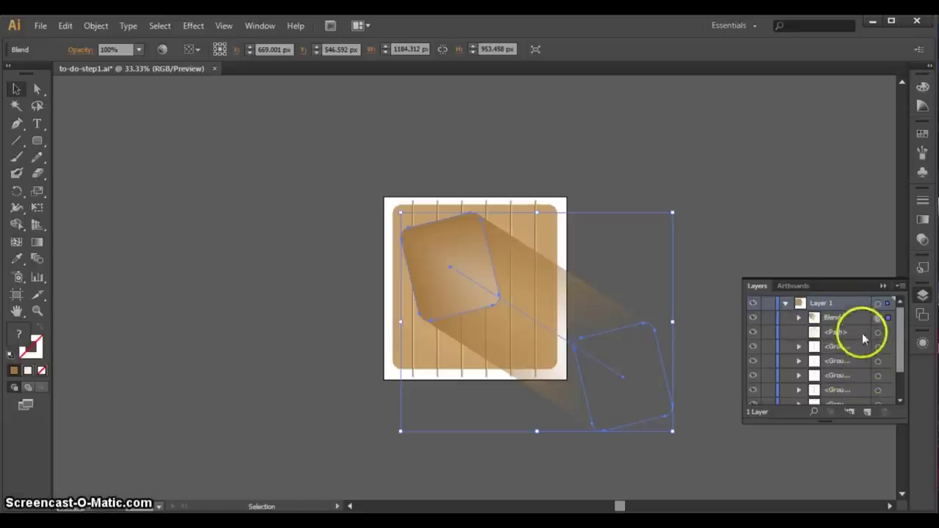
left_click(847, 317)
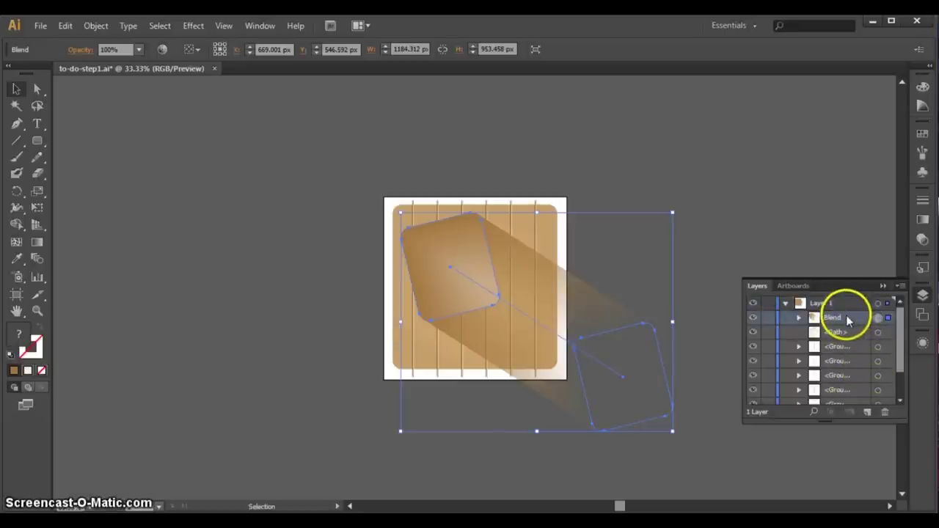
left_click(799, 317)
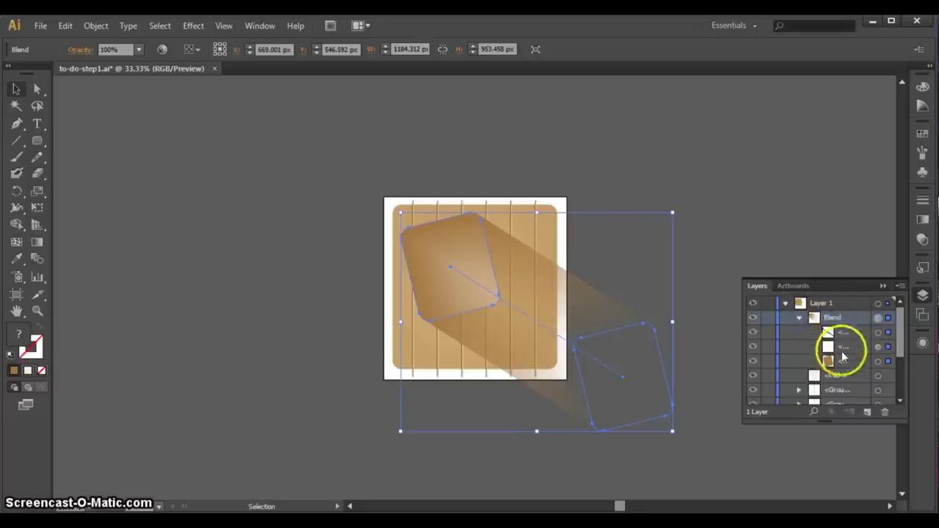
left_click(798, 318)
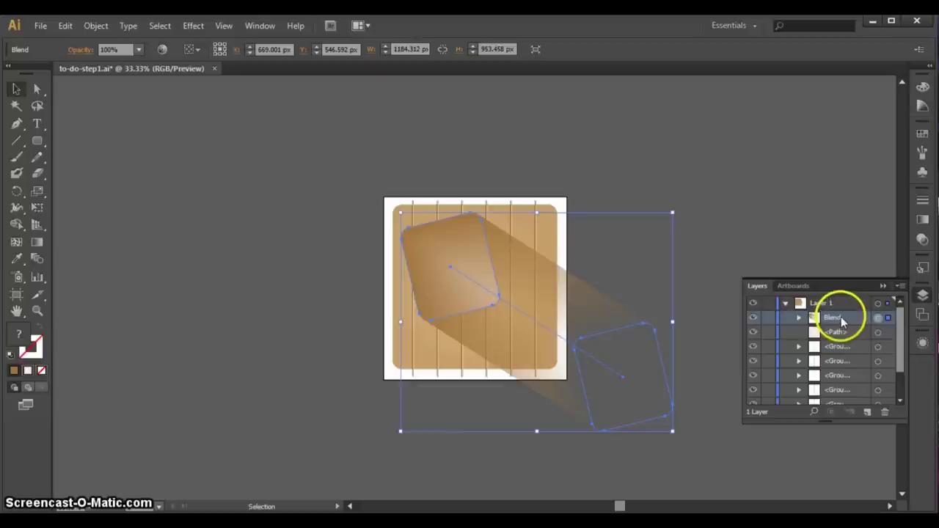
left_click_drag(842, 321, 838, 338)
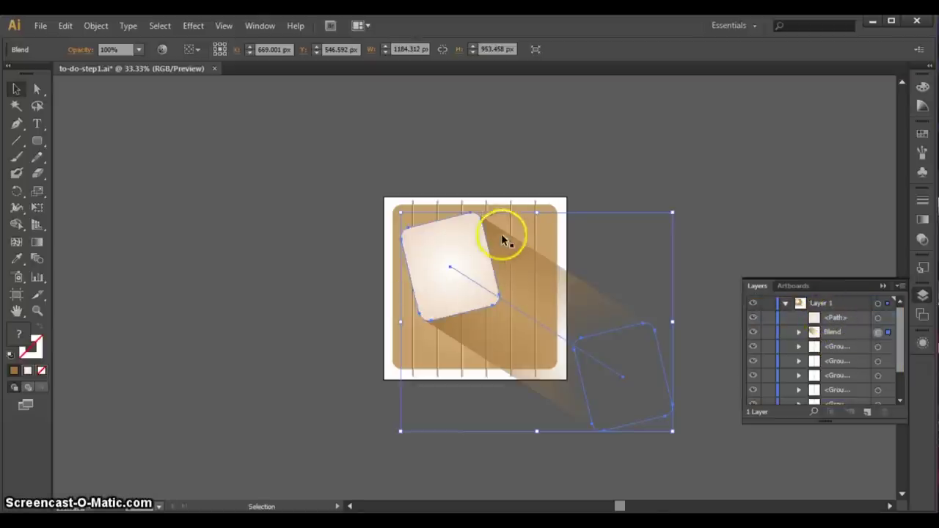
left_click(597, 179)
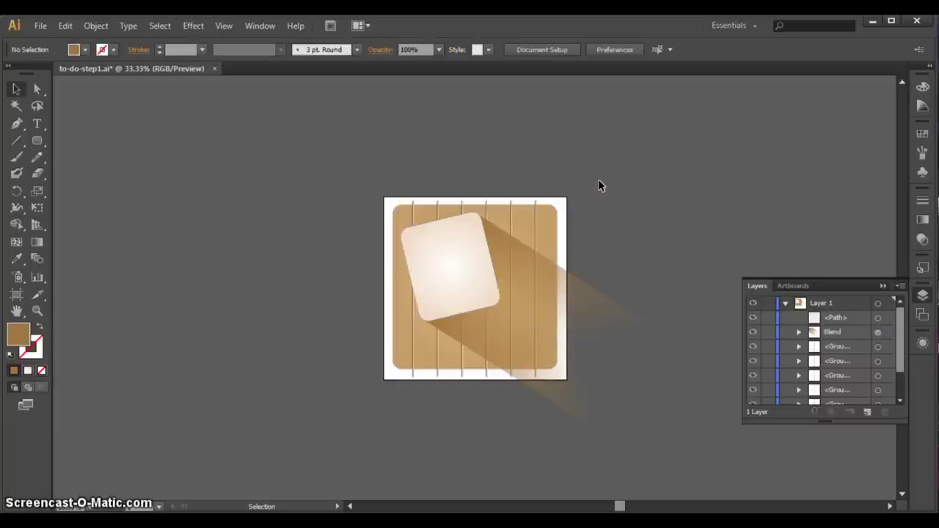
Step: Copy the cream card, paste it in place, and nudge the copy slightly up-left
left_click(453, 256)
key("ctrl+0")
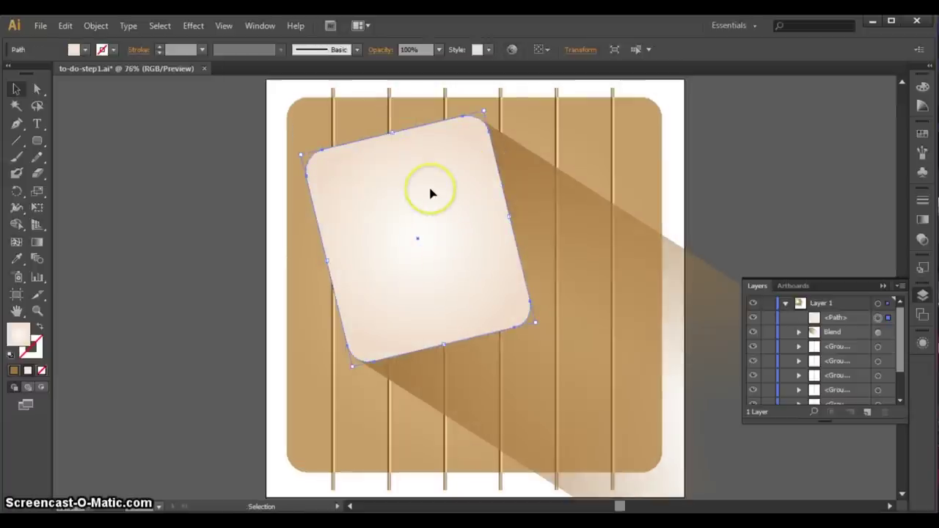
left_click(65, 26)
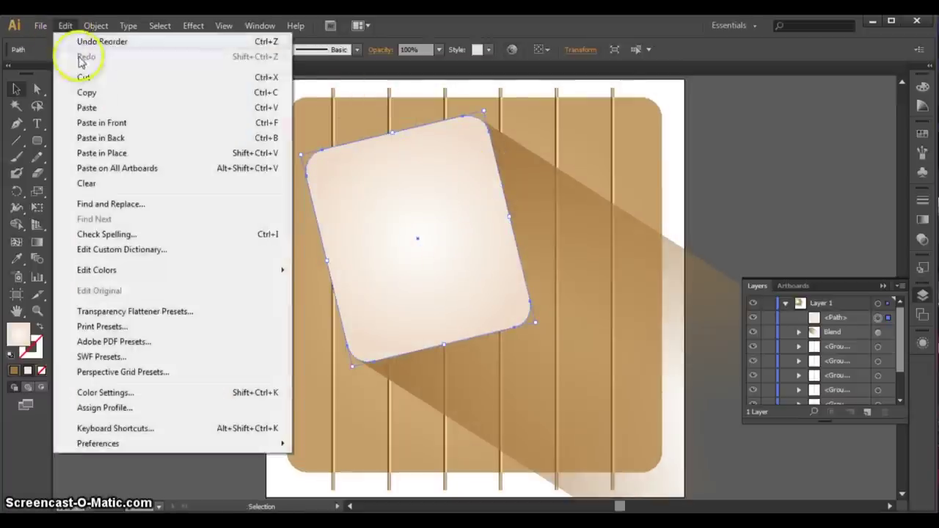
left_click(88, 94)
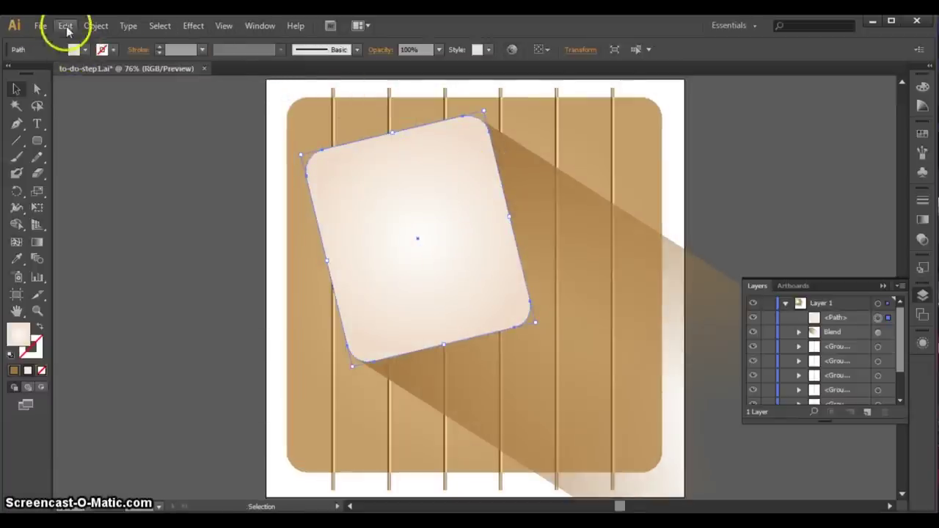
left_click(65, 26)
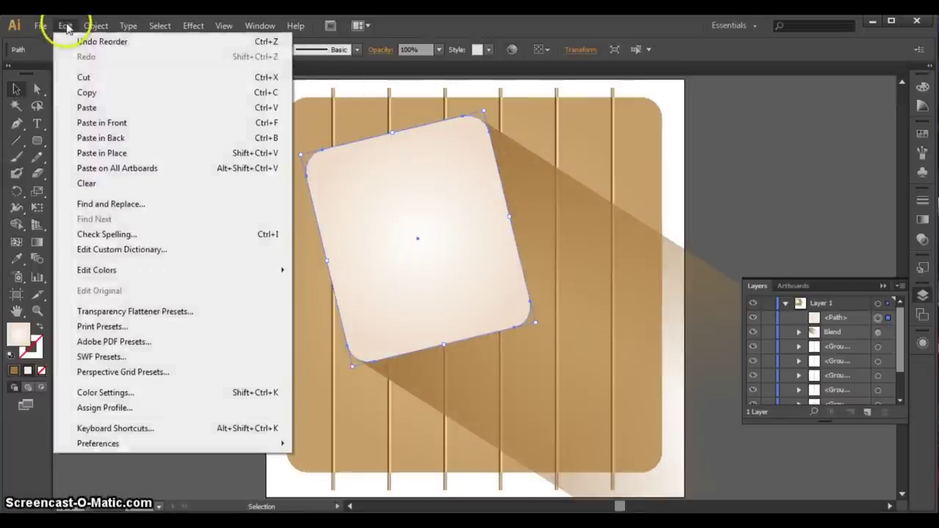
left_click(85, 153)
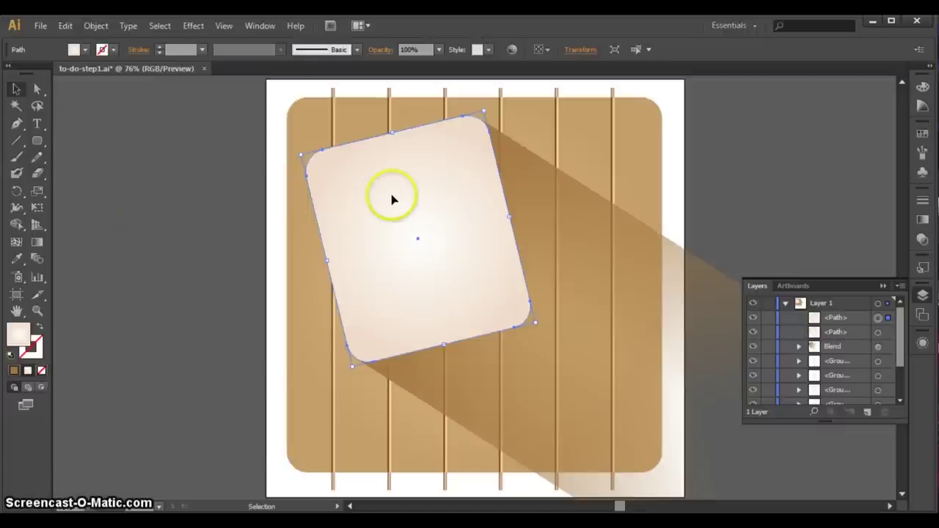
left_click_drag(391, 195, 388, 194)
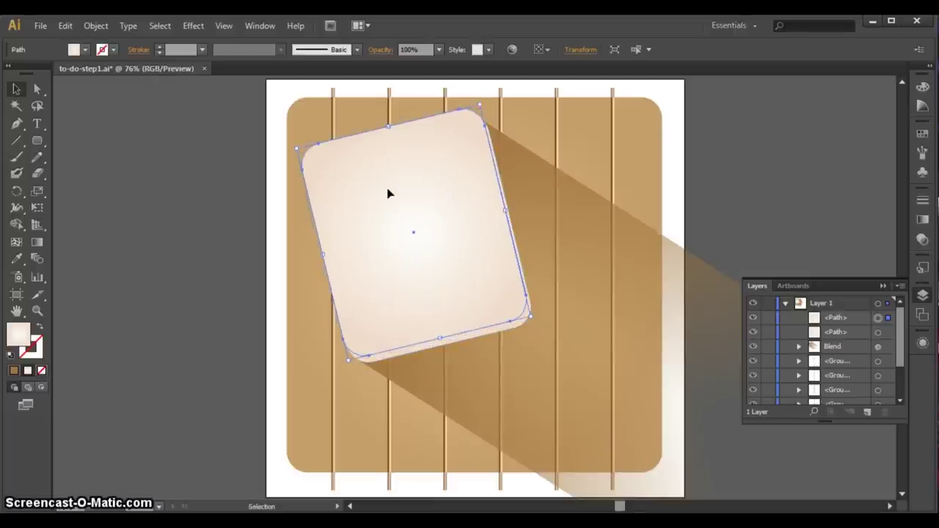
Step: Select the card copy together with the original card, excluding the board
left_click(428, 163)
left_click(490, 112, "shift")
left_click(517, 266)
left_click(367, 394, "shift")
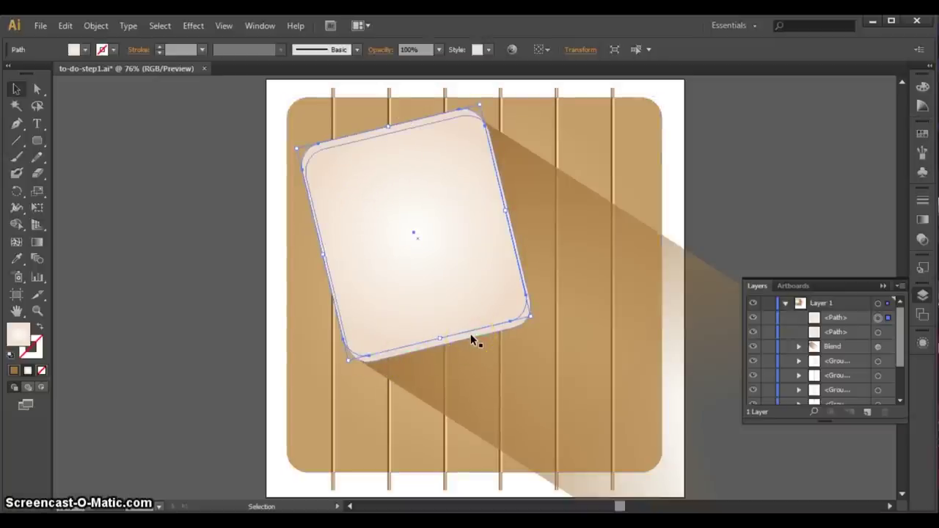
key("shift")
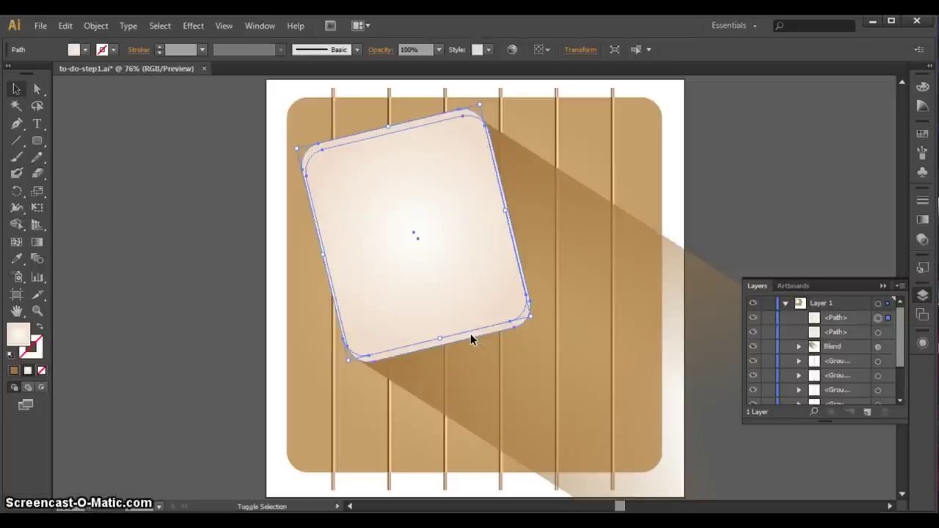
left_click(471, 243, "shift")
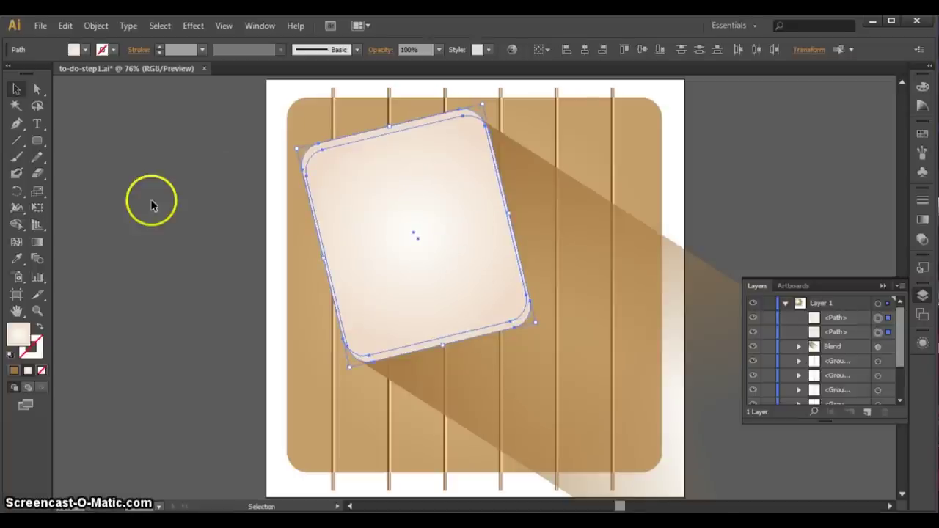
Step: With Shape Builder, keep the card's main body and Alt-click away the thin top-edge sliver
left_click(17, 226)
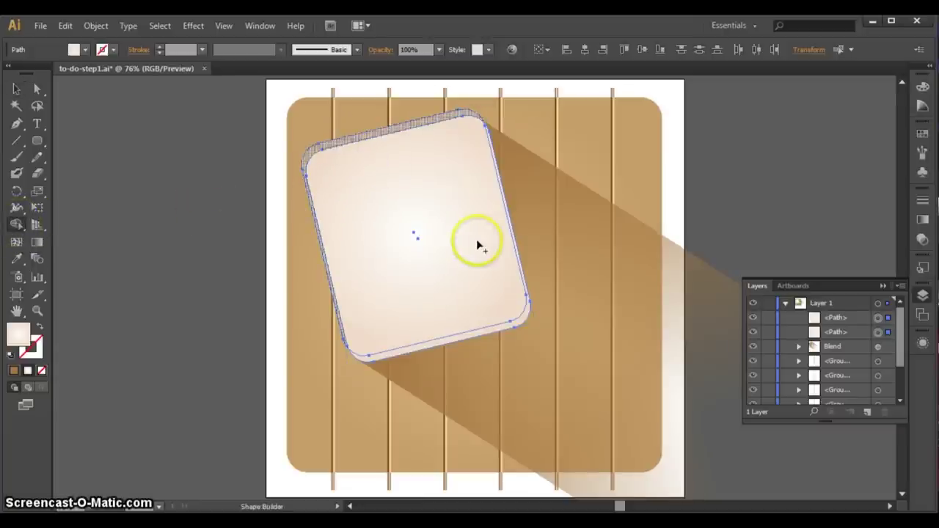
left_click(513, 283)
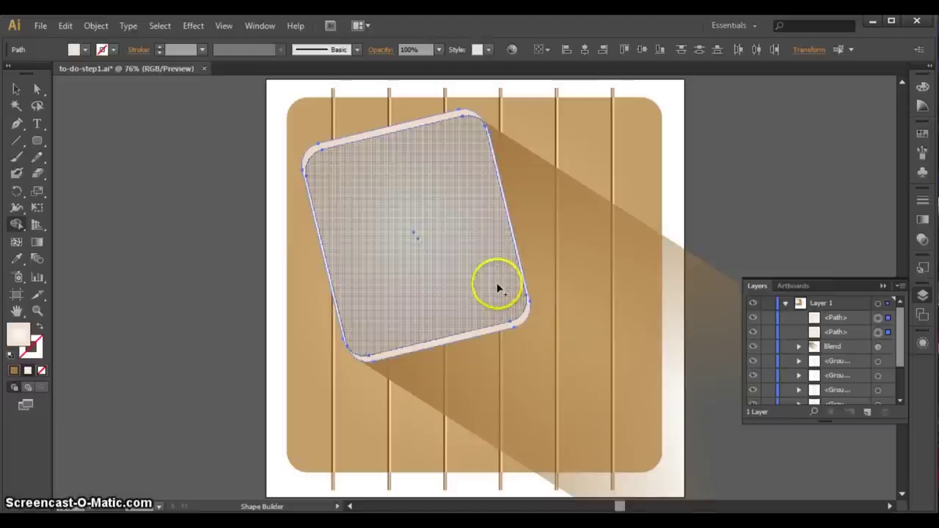
left_click(374, 137, "alt")
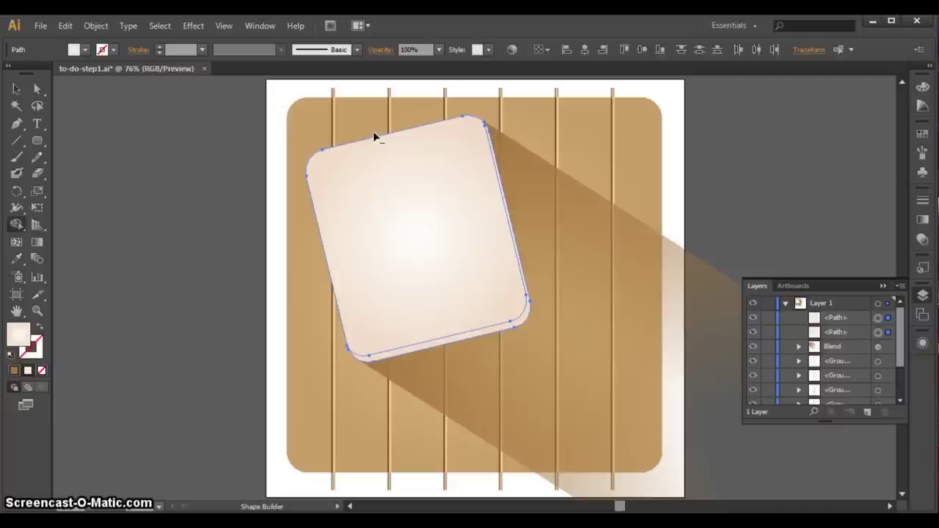
left_click(16, 88)
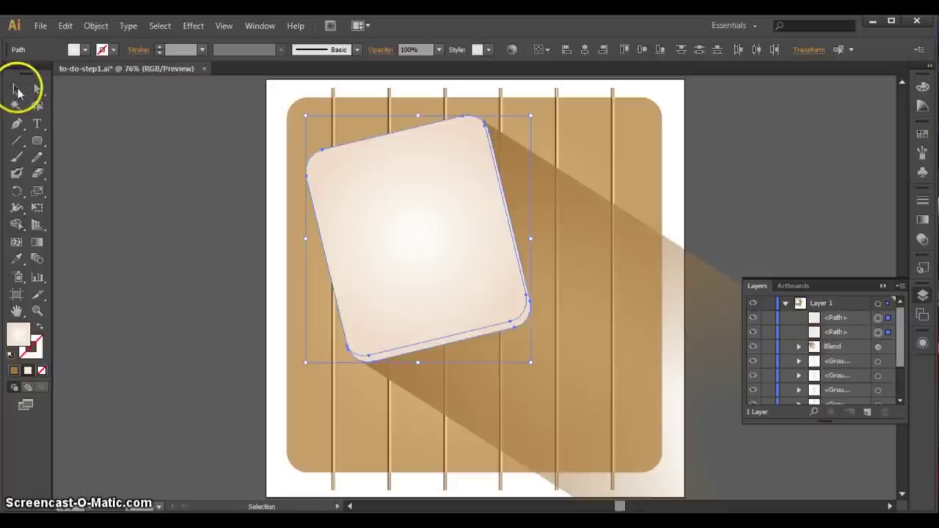
left_click(782, 161)
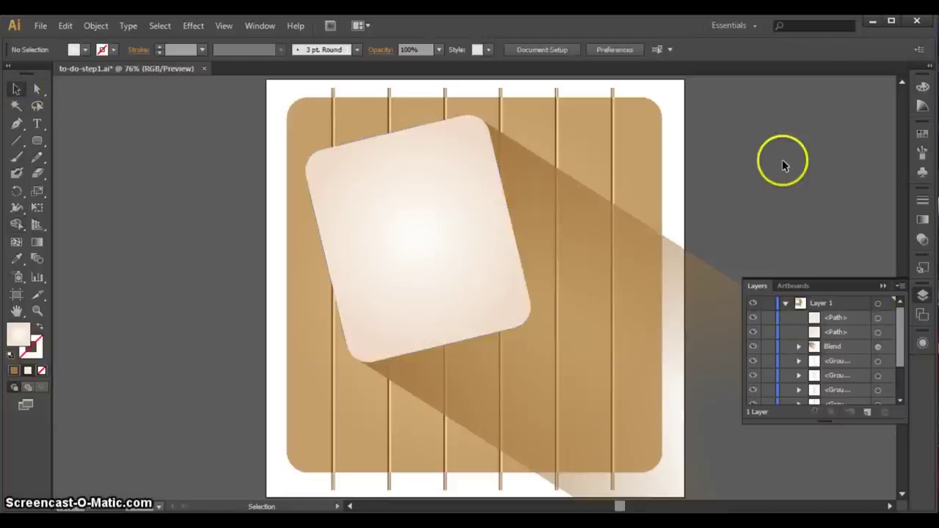
Step: Fill the back card copy with tan #dbb588 through the Color Picker
left_click(524, 324)
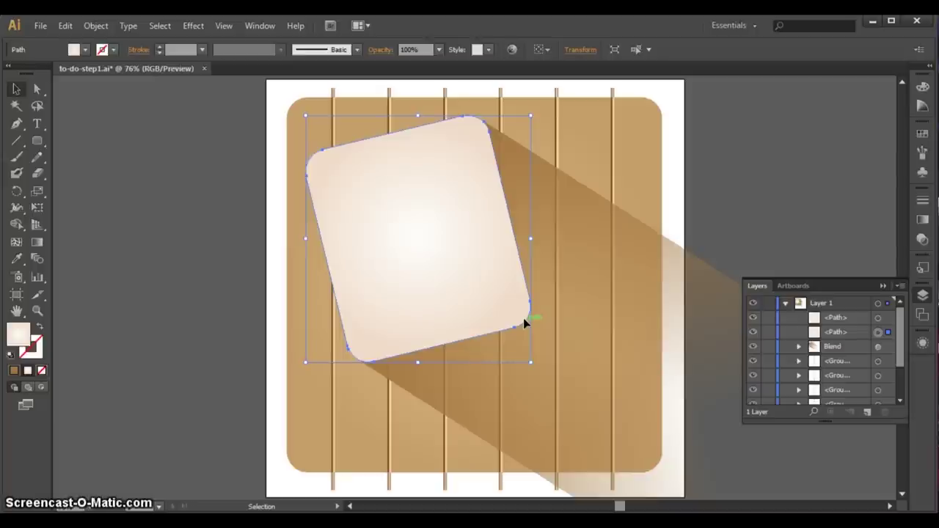
left_click(523, 317)
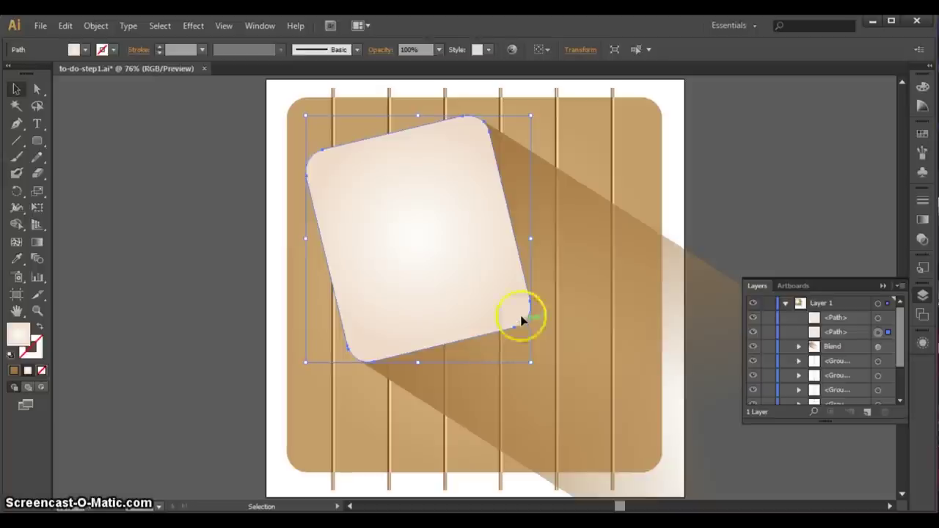
double_click(18, 333)
left_click(659, 453)
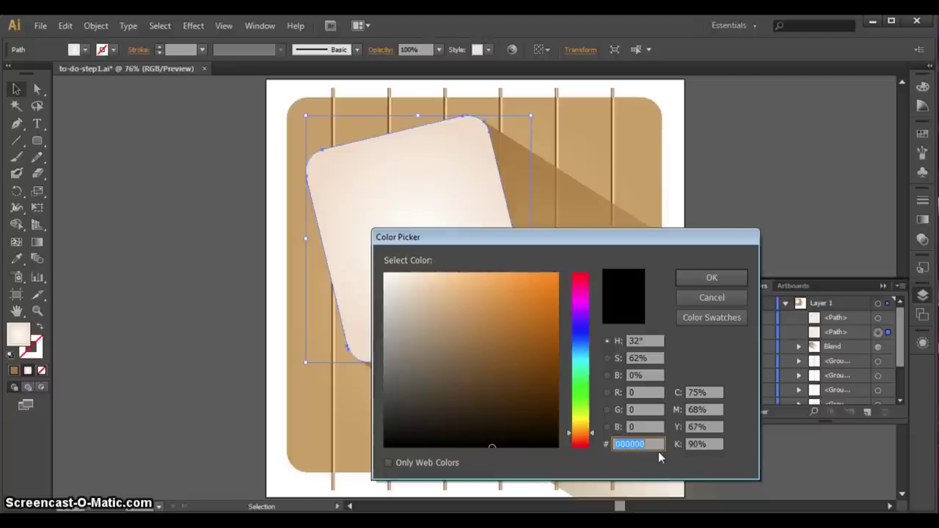
type("db")
left_click(657, 459)
type("b588")
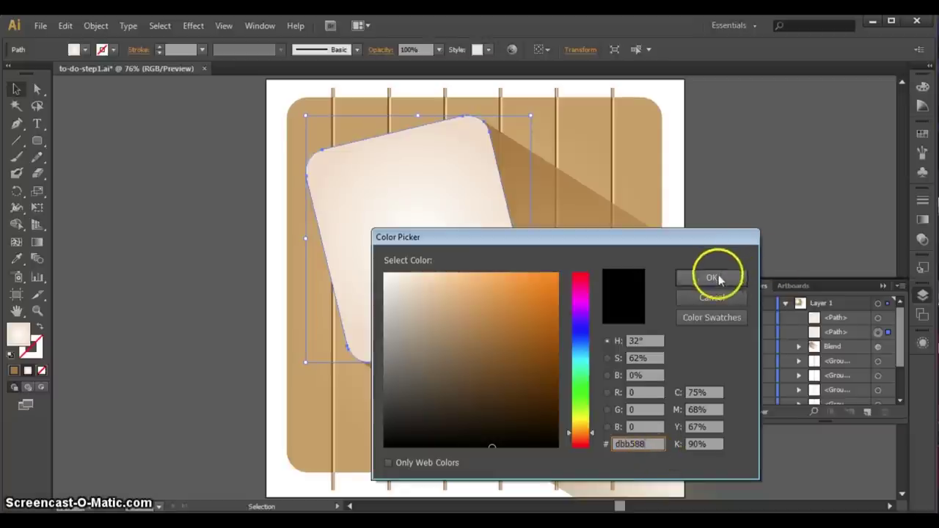
left_click(729, 276)
left_click(724, 224)
left_click(402, 183)
left_click(782, 237)
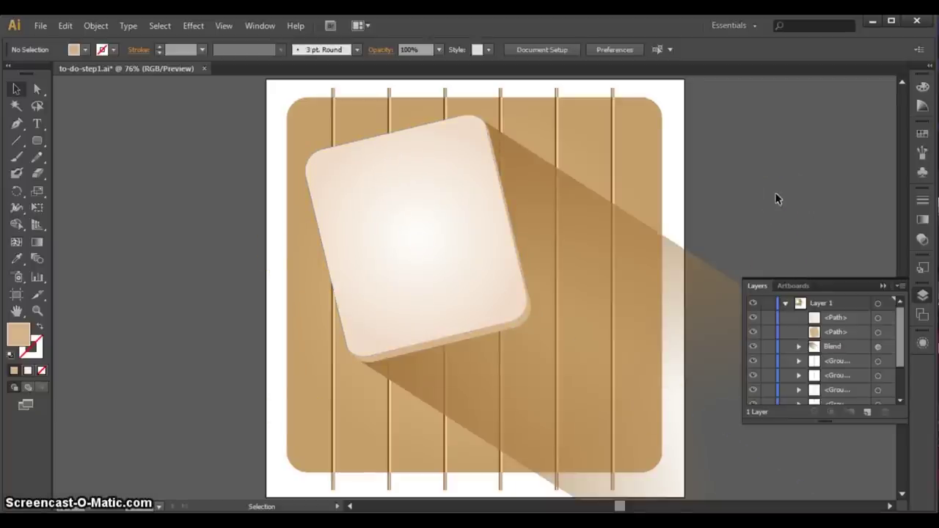
Step: Draw a small rounded rectangle with 10 px corner radius near the card's top
key("ctrl+=")
key("ctrl+=")
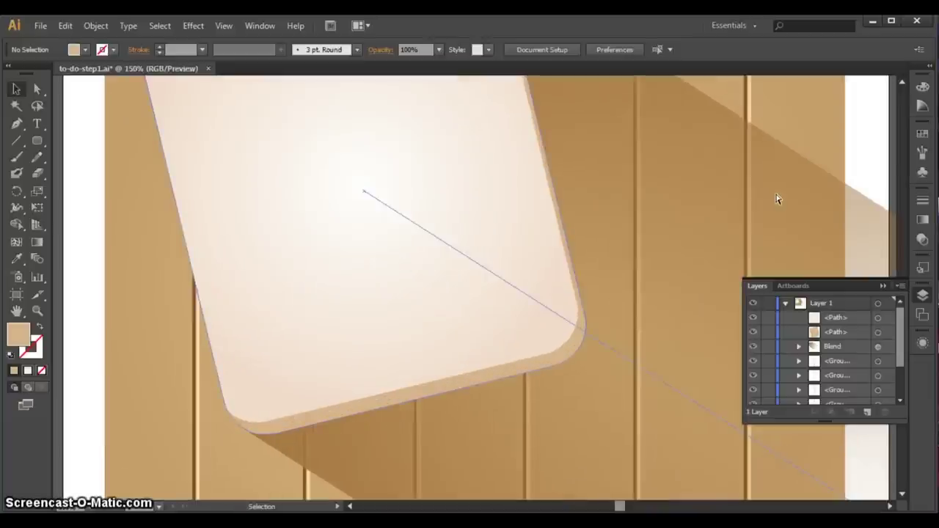
left_click(900, 162)
left_click(902, 82)
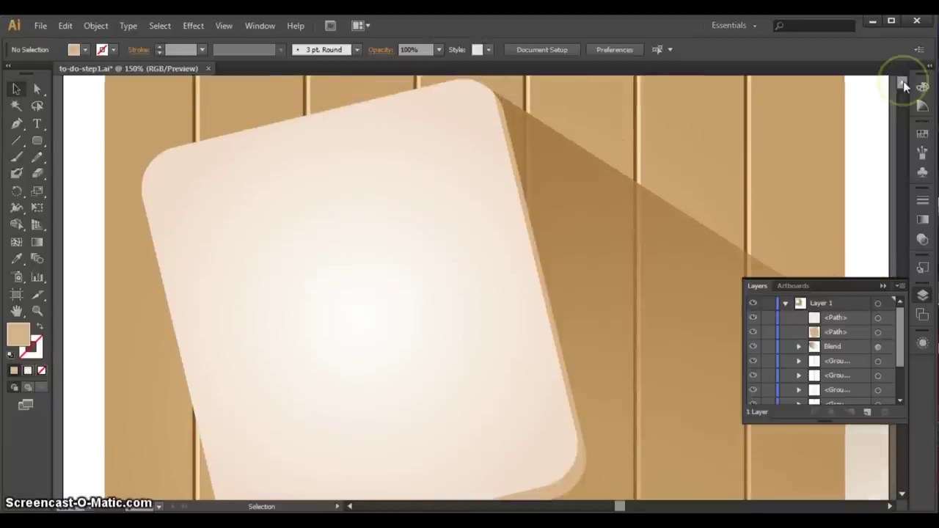
left_click(36, 140)
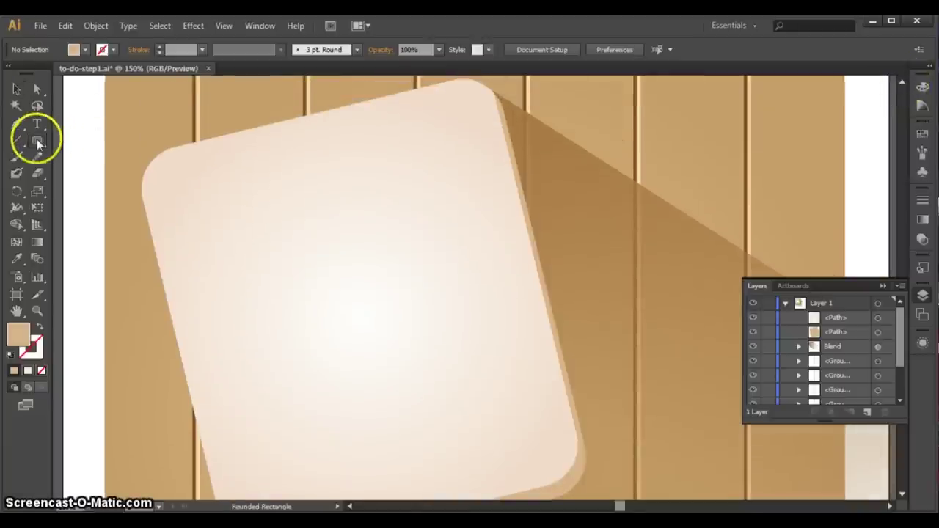
left_click(388, 261)
double_click(458, 274)
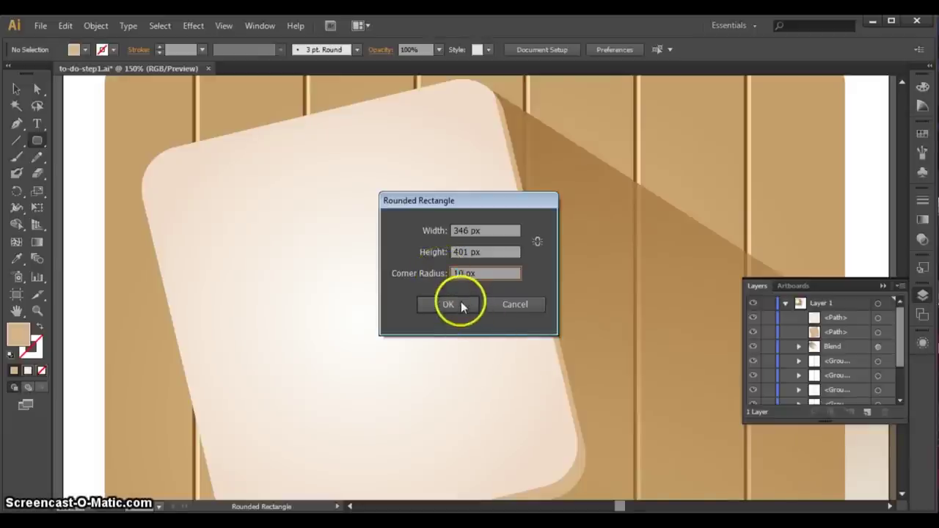
type("10")
left_click(461, 305)
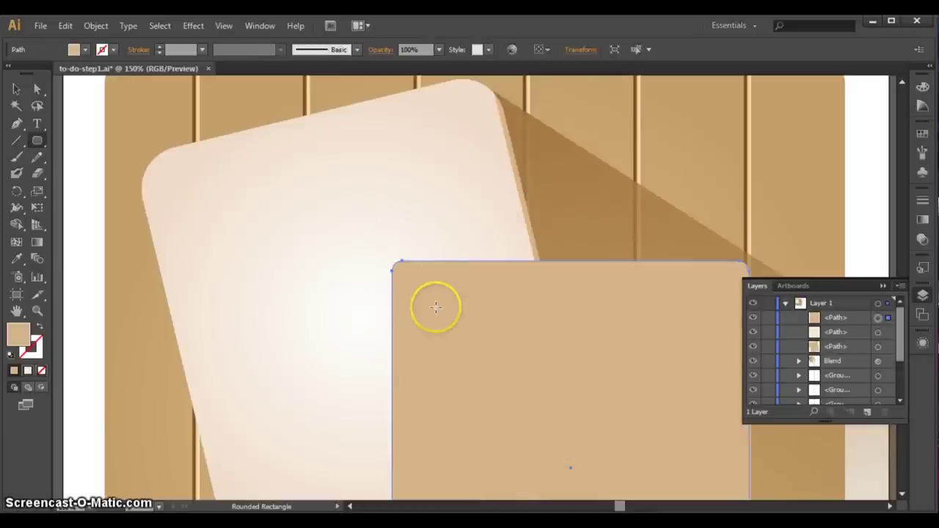
key("Delete")
left_click_drag(350, 182, 379, 240)
left_click(16, 89)
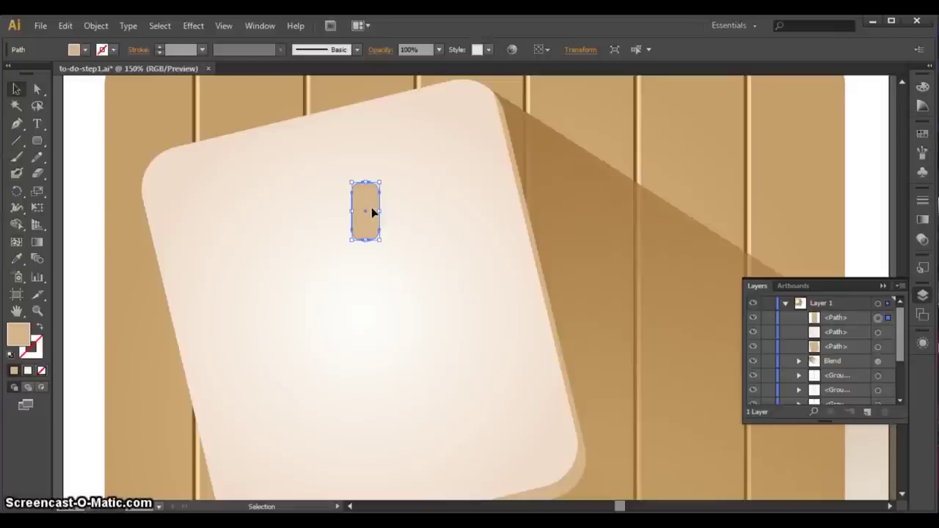
Step: Use the Eyedropper to copy the card's cream gradient fill onto the small peg
left_click(17, 258)
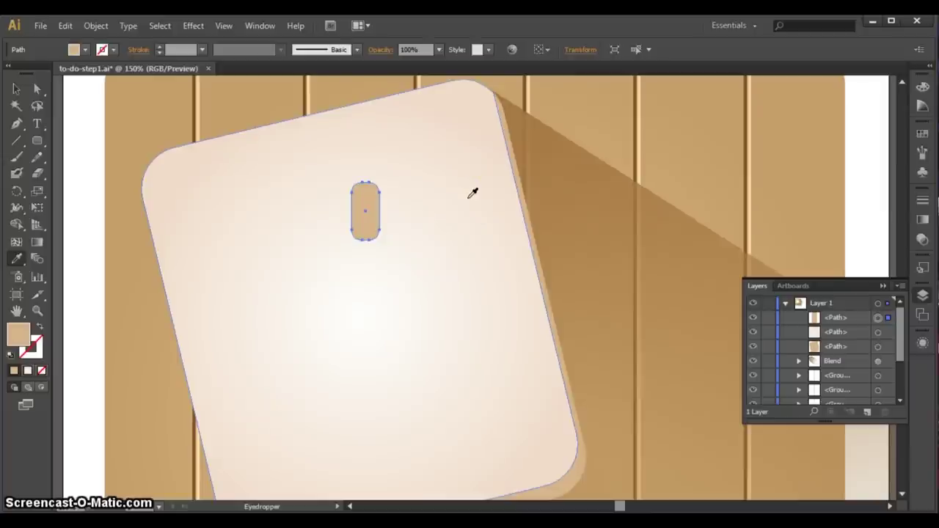
left_click(605, 107)
left_click(439, 197)
left_click(440, 194)
left_click(16, 88)
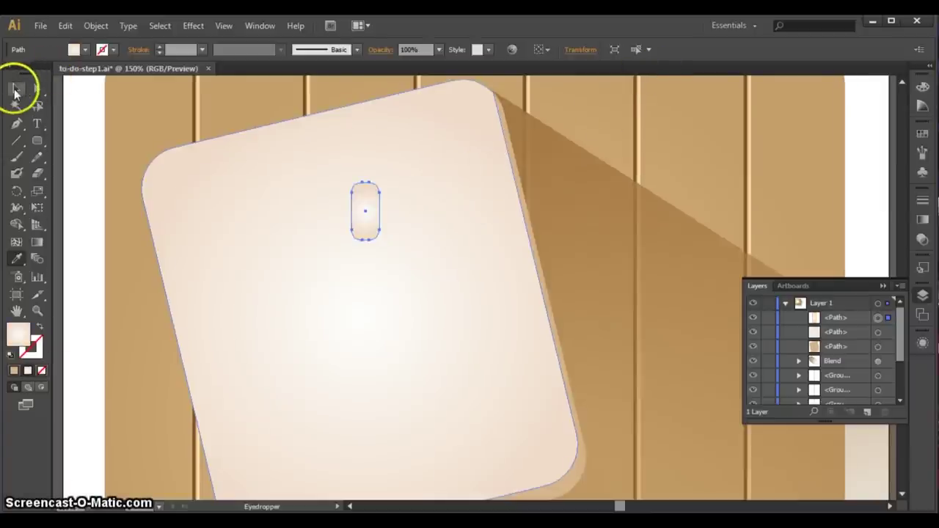
Step: Set the peg gradient's left stop to light grey #b6ada6
left_click(923, 220)
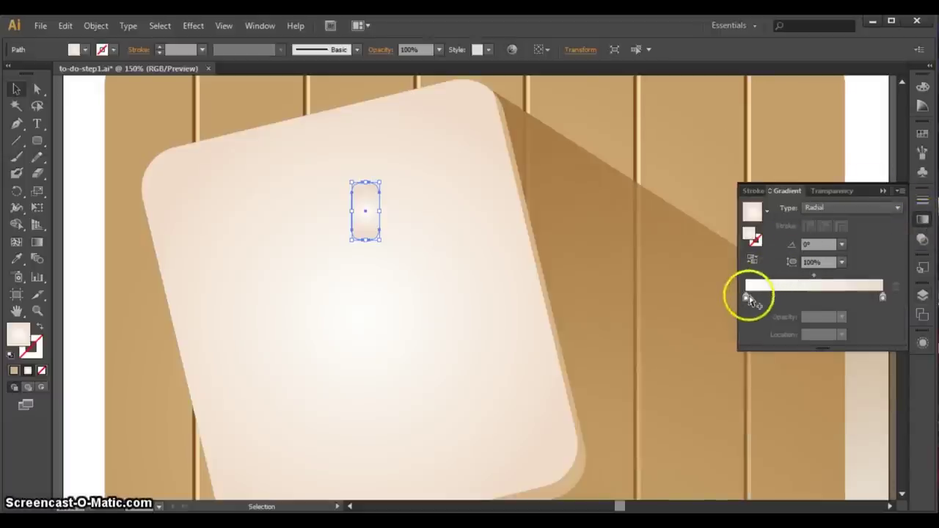
double_click(746, 298)
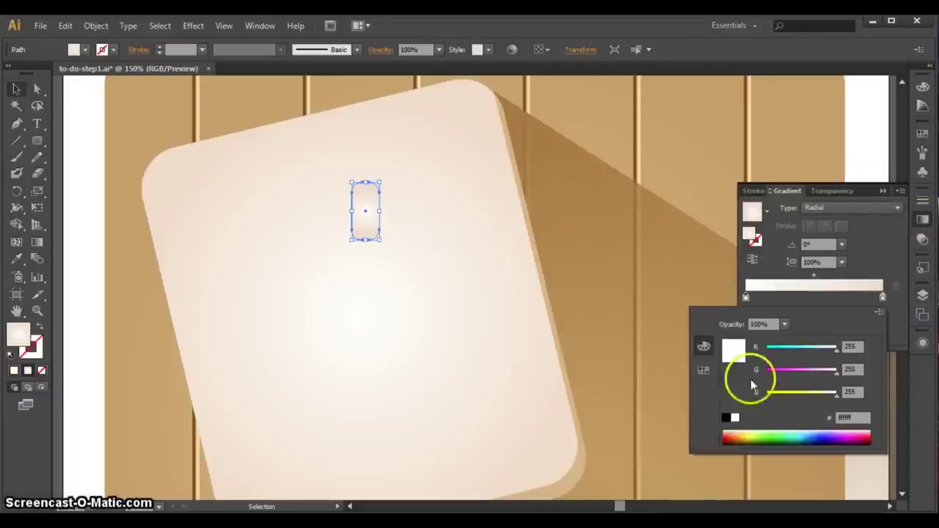
left_click(851, 417)
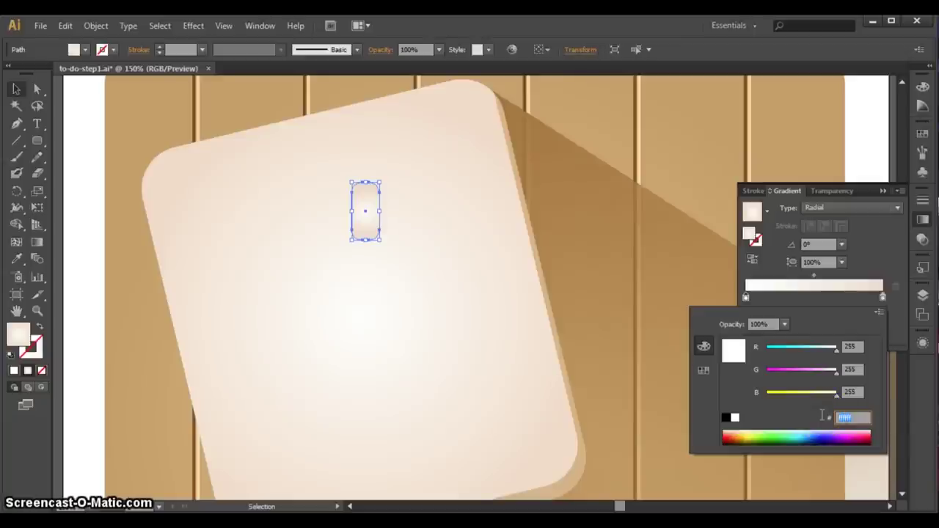
type("f6ede6")
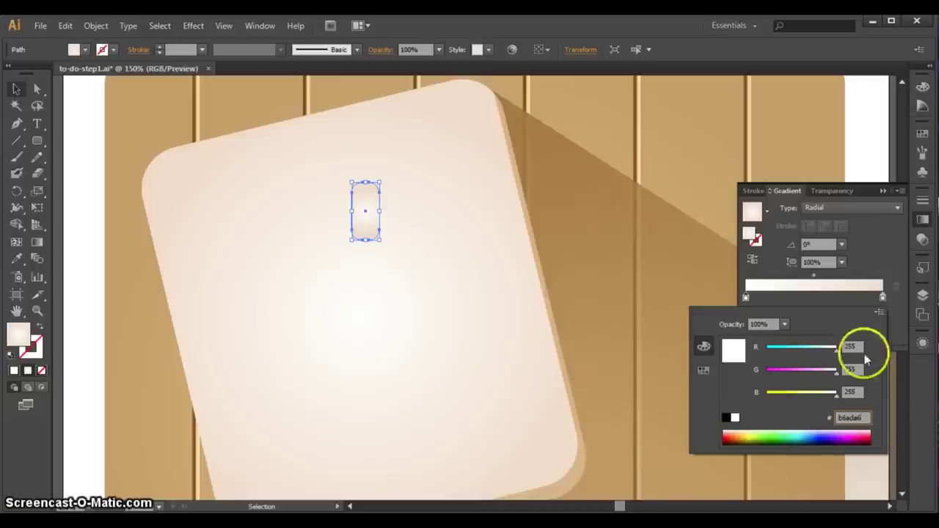
left_click(852, 392)
Step: Set the right gradient stop to dark brown #6f5c4f
left_click(884, 297)
double_click(883, 297)
double_click(845, 417)
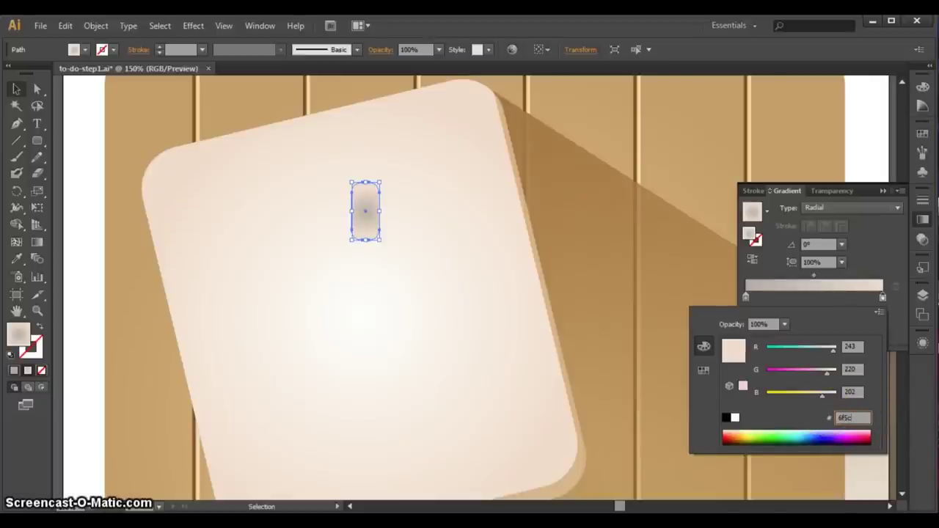
type("6f5c4f")
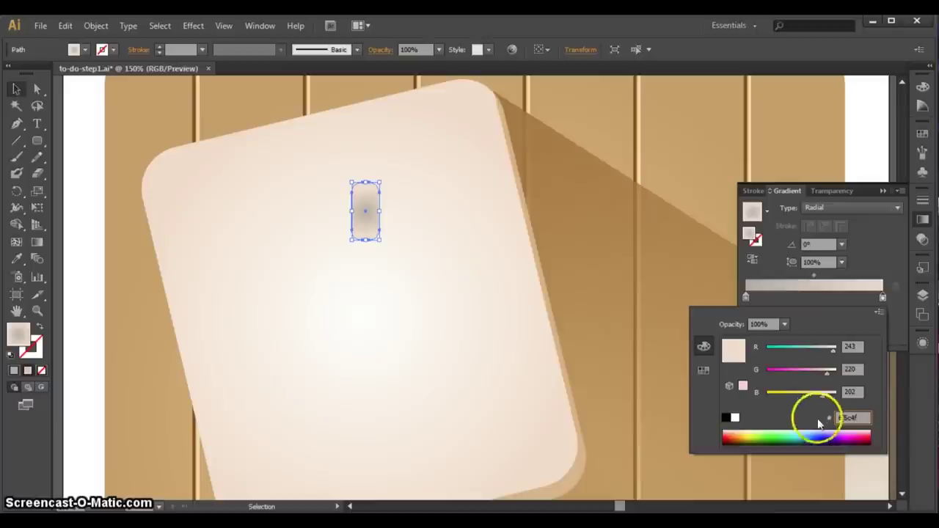
left_click(853, 391)
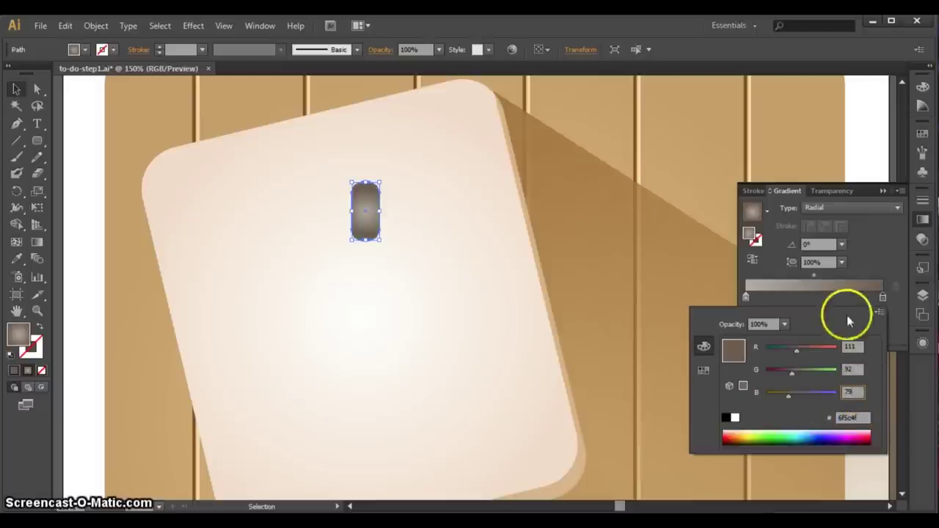
left_click(367, 196)
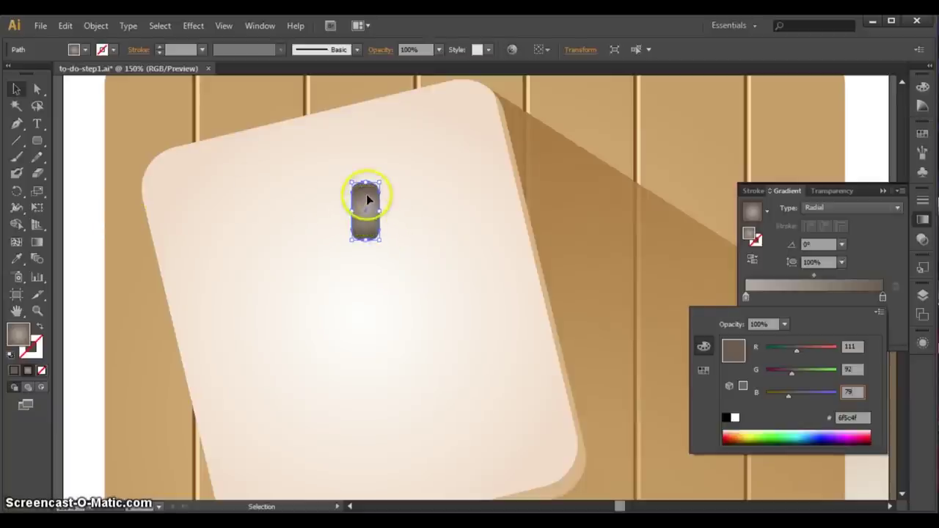
left_click(315, 203)
left_click(366, 197)
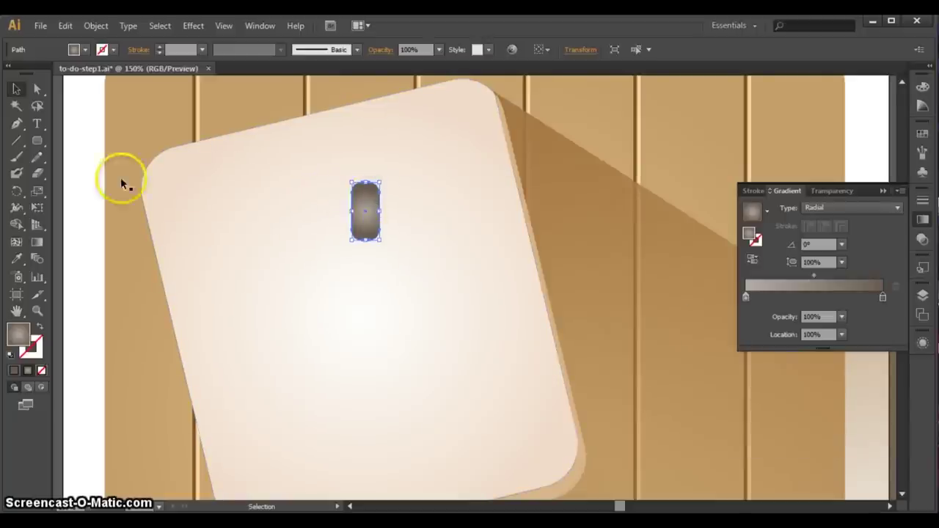
Step: With the Gradient tool, move the radial origin to the peg's top and widen the gradient
left_click(37, 243)
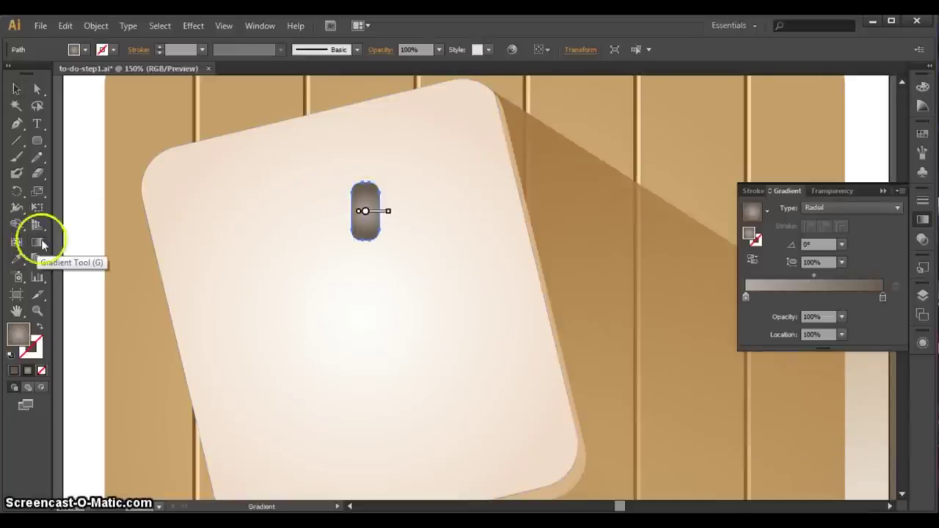
left_click_drag(366, 210, 363, 184)
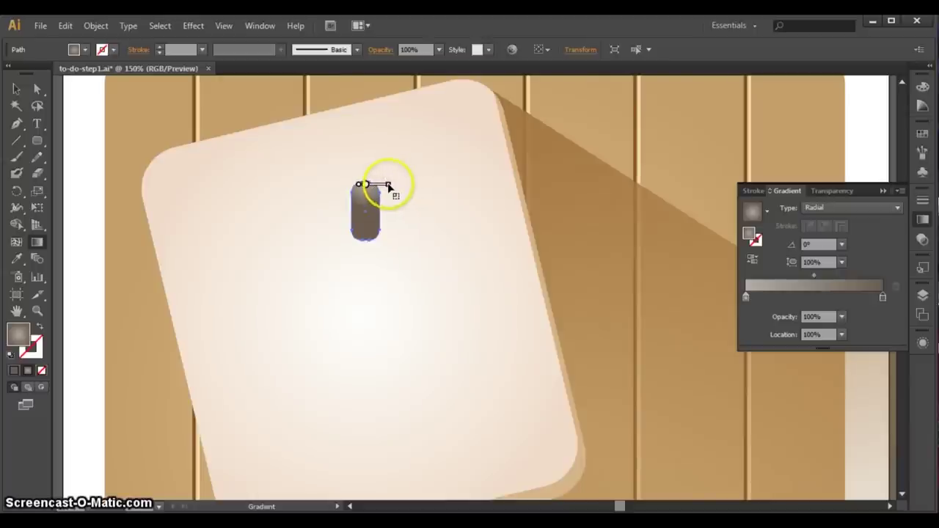
left_click_drag(391, 187, 407, 188)
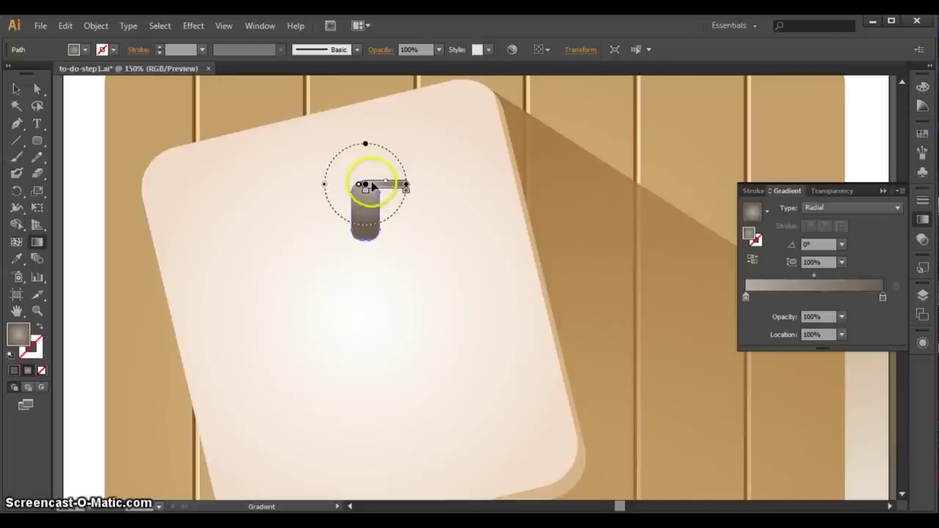
left_click_drag(382, 183, 381, 183)
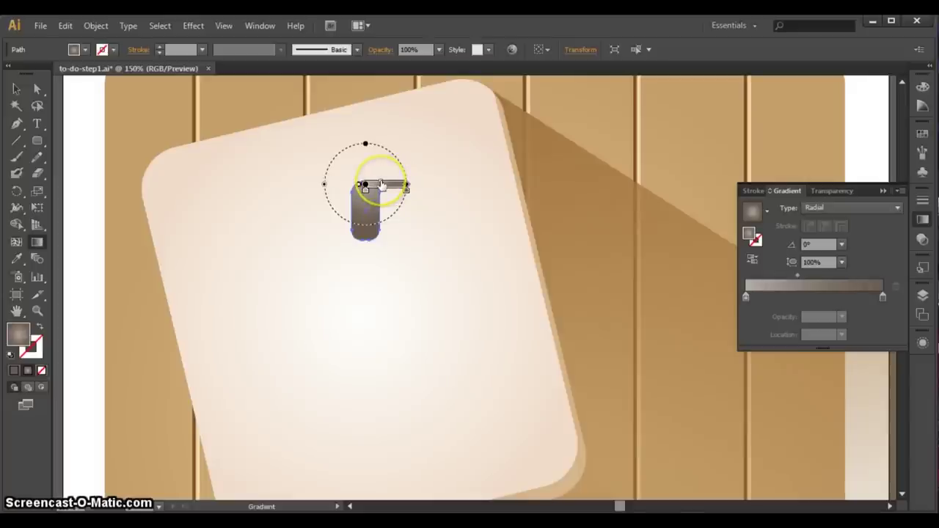
left_click(16, 89)
left_click(421, 252)
left_click(382, 223)
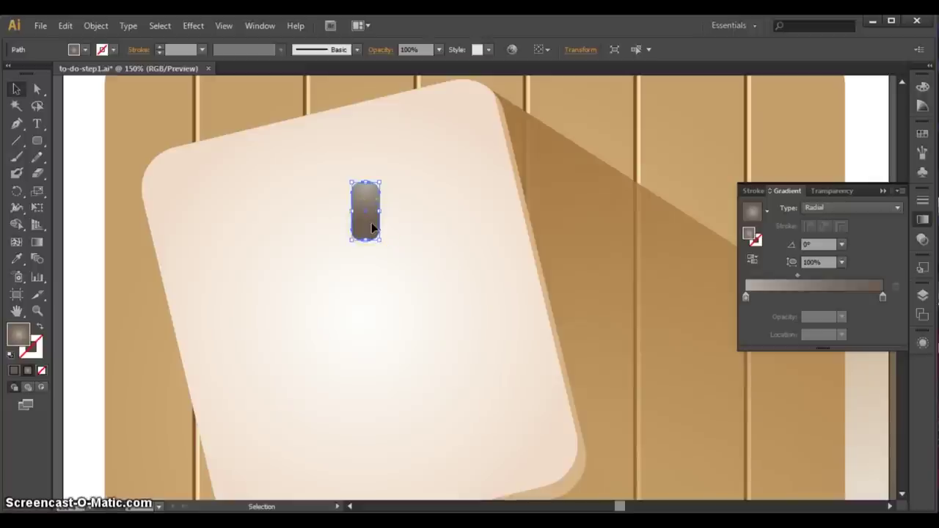
Step: Duplicate the peg into four copies in a row and distribute them evenly horizontally
left_click_drag(372, 228, 420, 231)
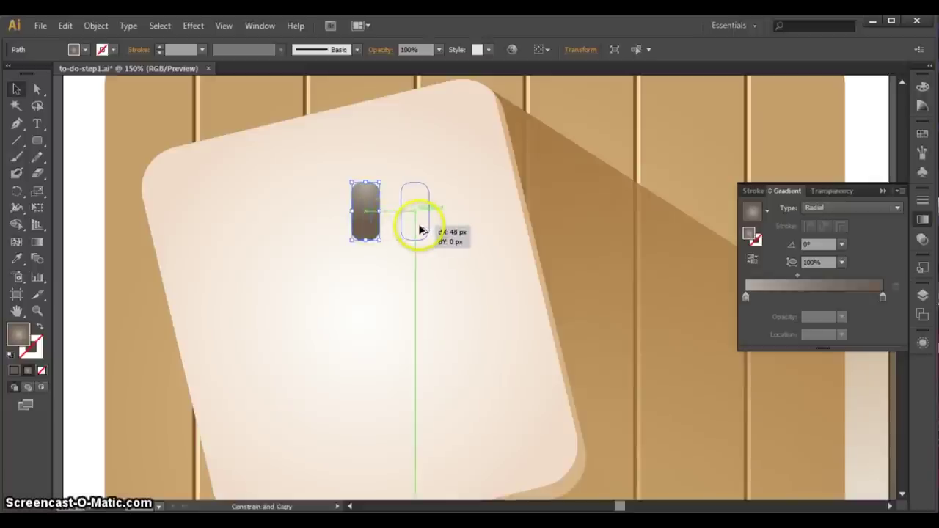
left_click_drag(420, 230, 519, 217)
left_click_drag(368, 210, 304, 212)
left_click(415, 214, "shift")
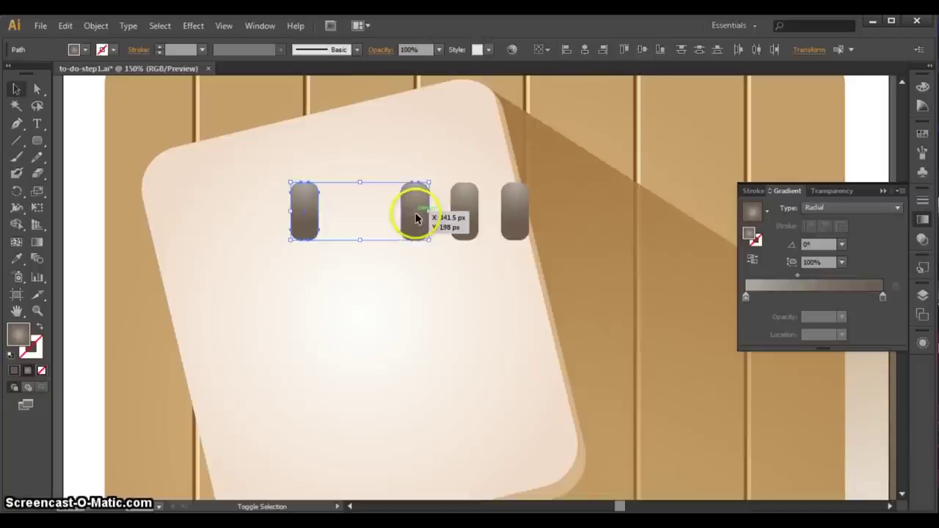
left_click(475, 201, "shift")
left_click(517, 209, "shift")
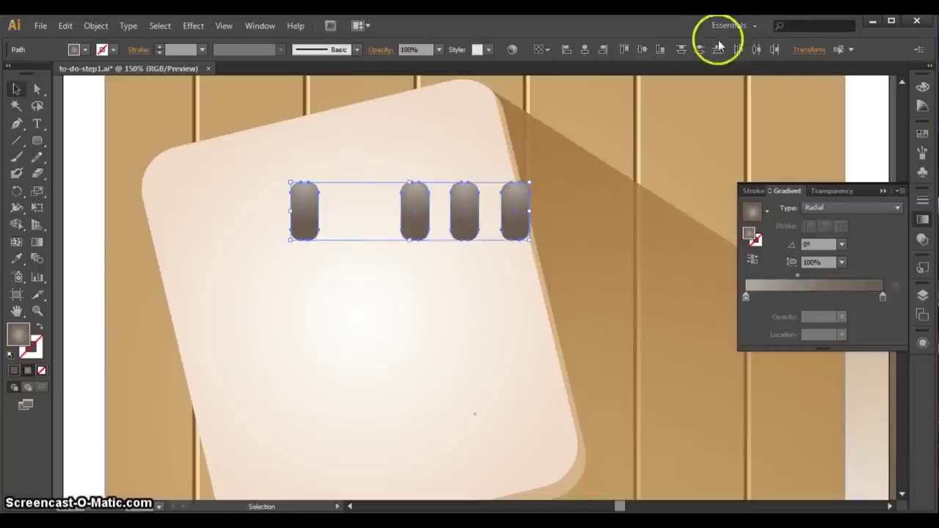
left_click(757, 51)
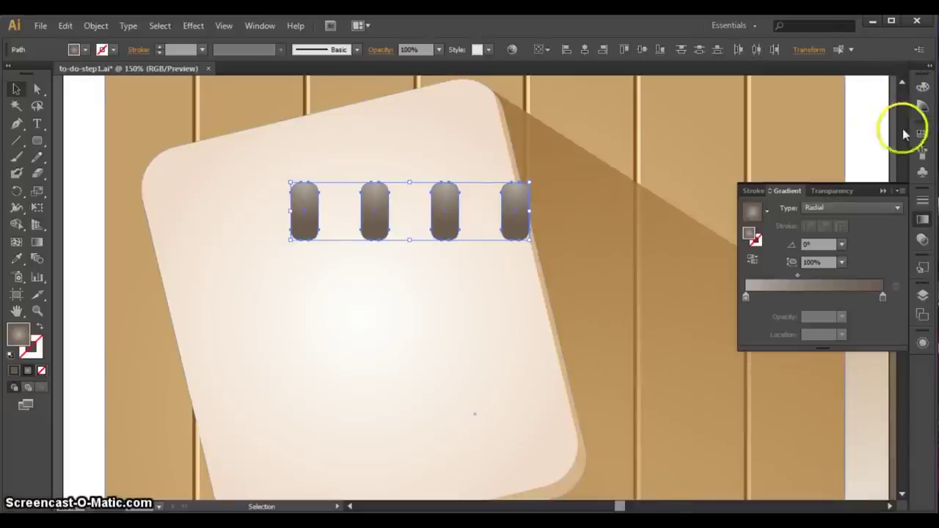
Step: Move the four pegs onto the card's top edge and tilt them about 15°
left_click(901, 83)
left_click_drag(453, 248, 347, 160)
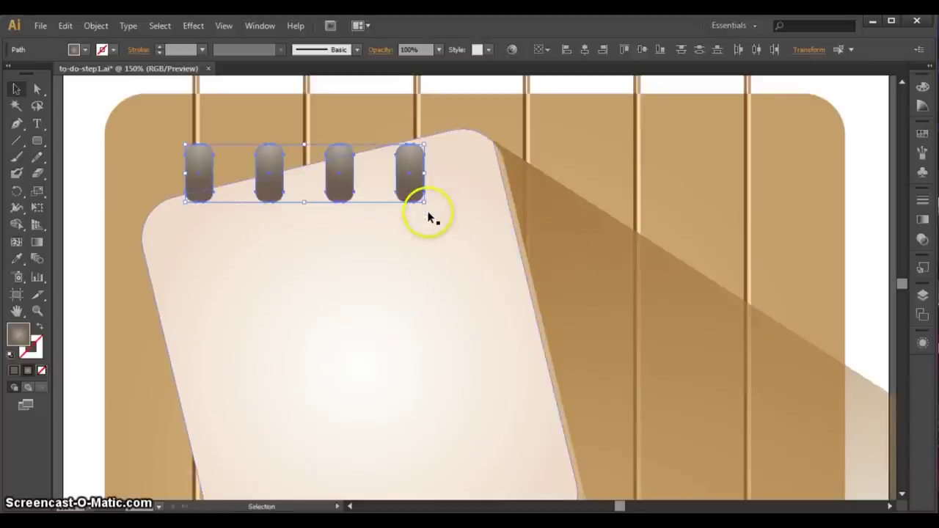
left_click_drag(431, 208, 436, 176)
Step: Nudge the pegs down, right and slightly up until they sit evenly along the edge
key("Down")
key("Down")
key("Down")
key("Down")
key("Down")
key("Right")
key("Right")
key("Right")
key("Right")
key("Right")
key("Right")
key("Right")
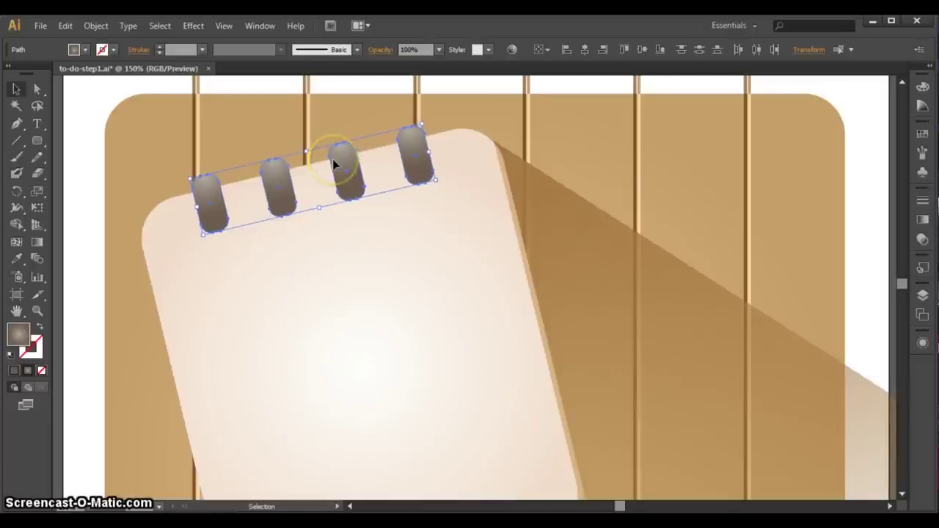
key("Up")
key("Up")
key("Up")
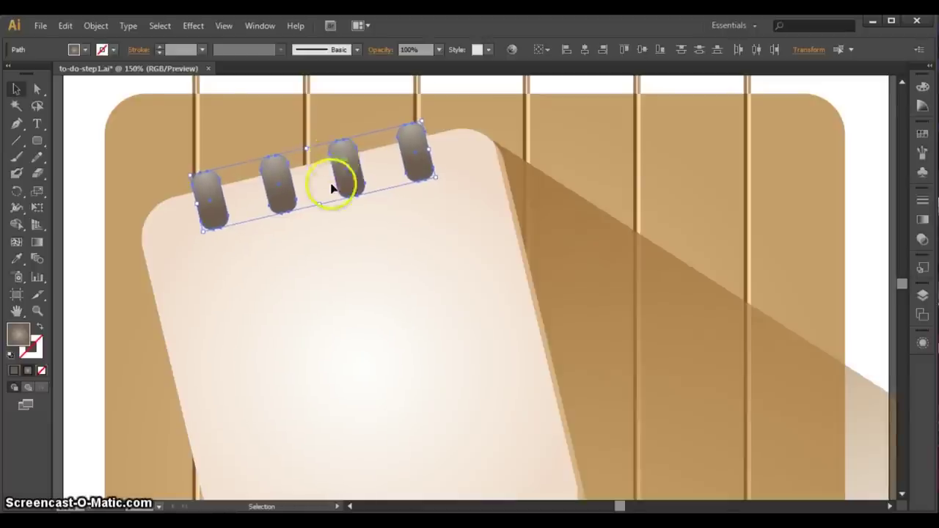
left_click(323, 299)
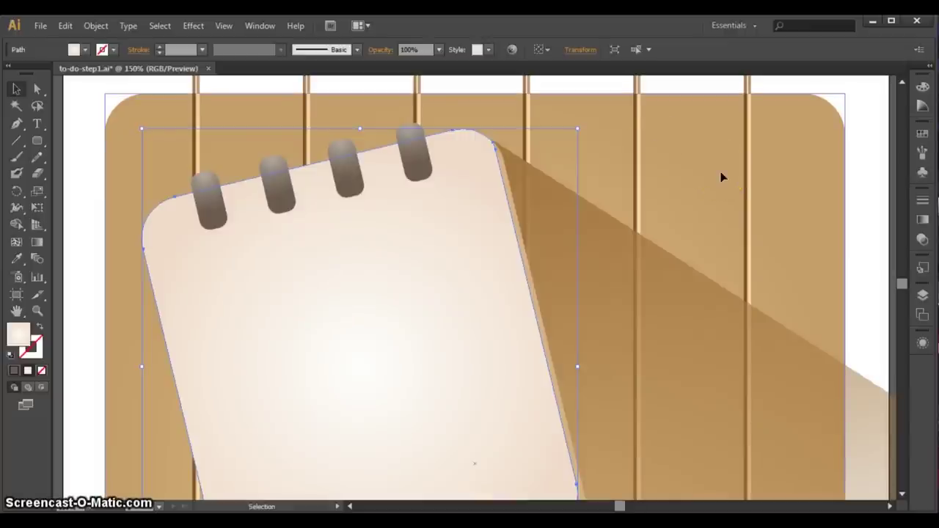
left_click(306, 106)
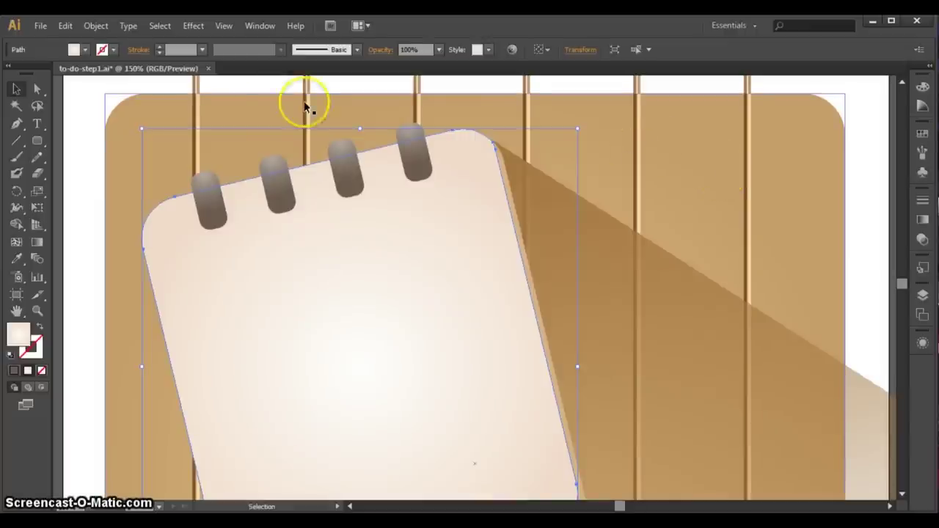
Step: Draw a small circle at the first peg's base, fill it from the swatches, and duplicate it to the second peg
left_click_drag(36, 141, 70, 172)
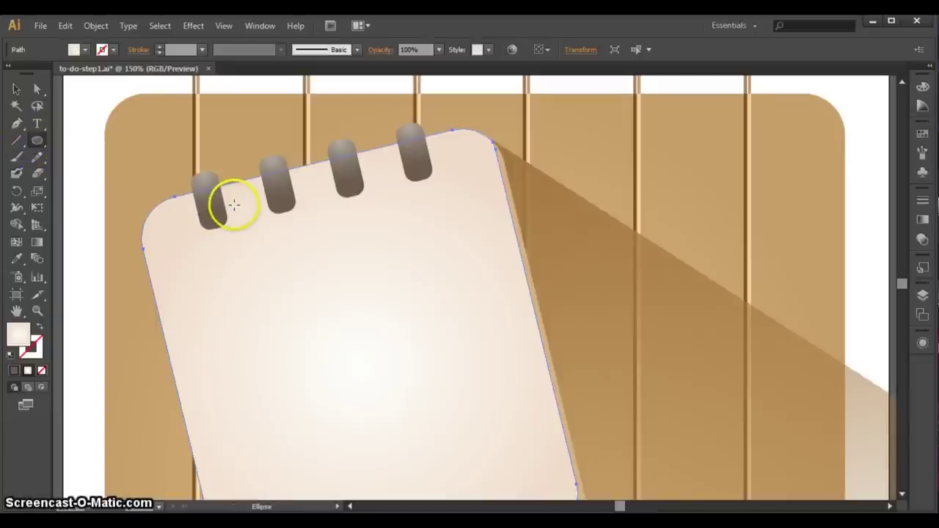
left_click_drag(228, 213, 195, 237)
left_click(18, 89)
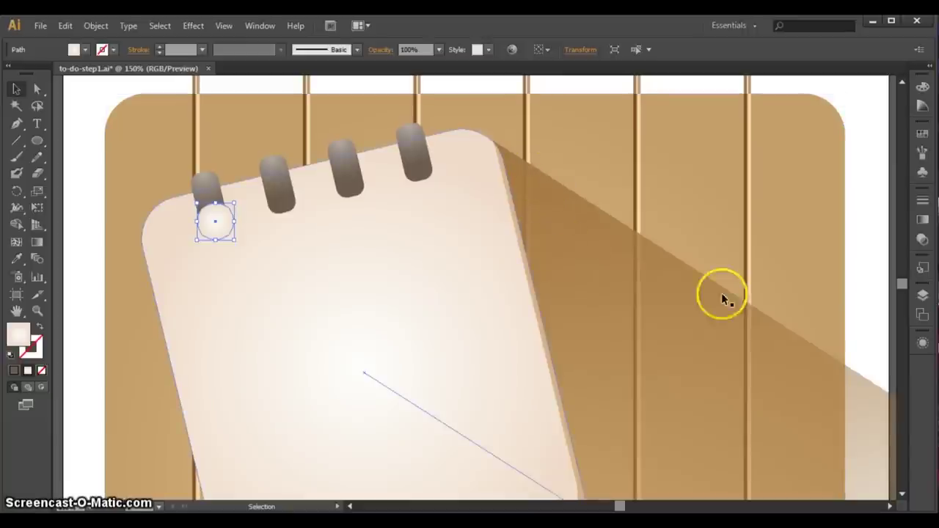
left_click(921, 133)
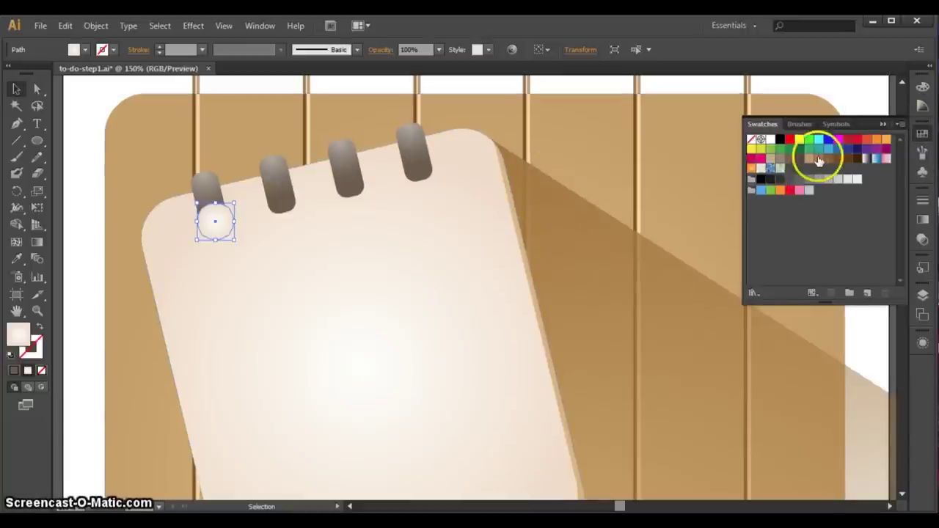
left_click(818, 159)
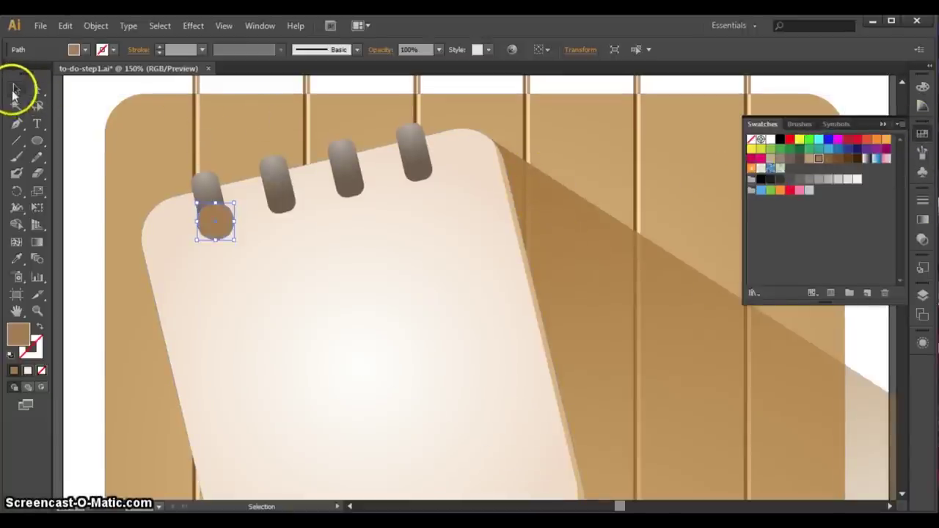
left_click_drag(216, 221, 421, 174, "alt")
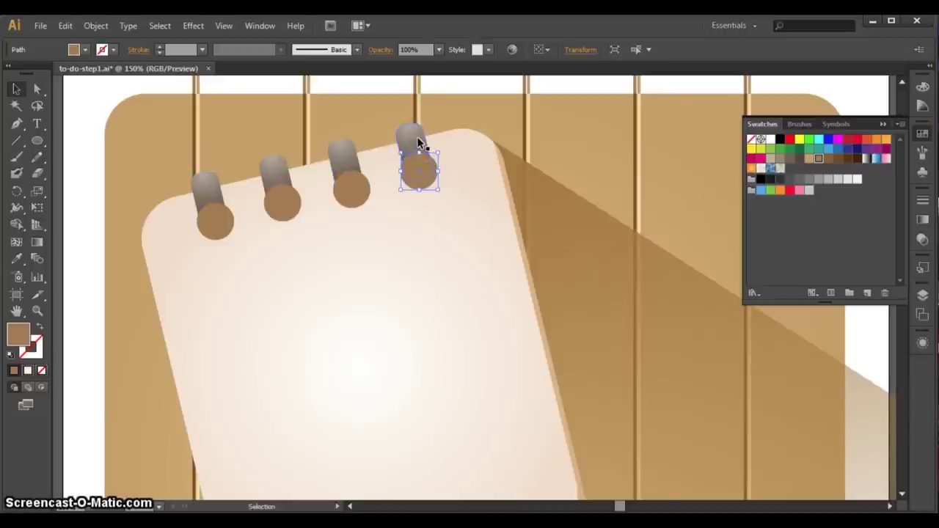
left_click(923, 295)
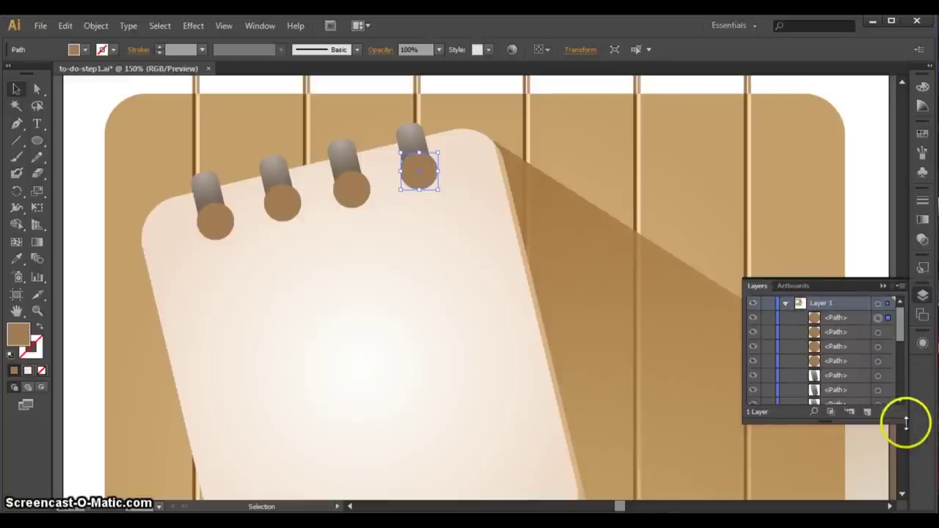
Step: Select the four peg paths, group them, and drag the group to the top of the stack
left_click_drag(906, 423, 904, 477)
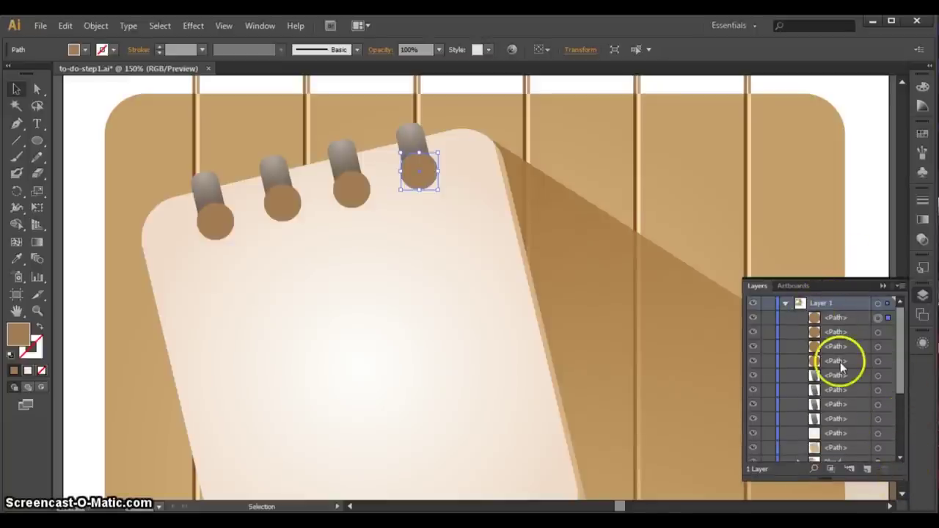
left_click(880, 376)
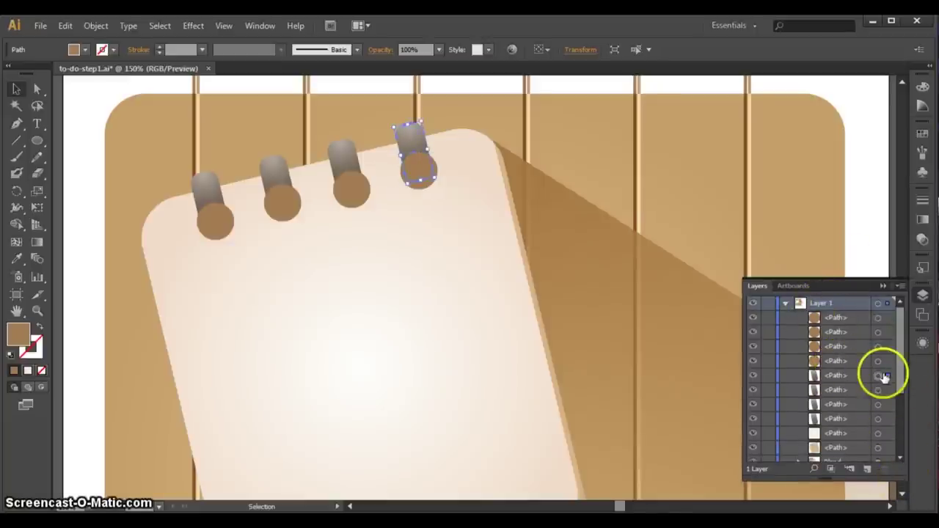
left_click(885, 418)
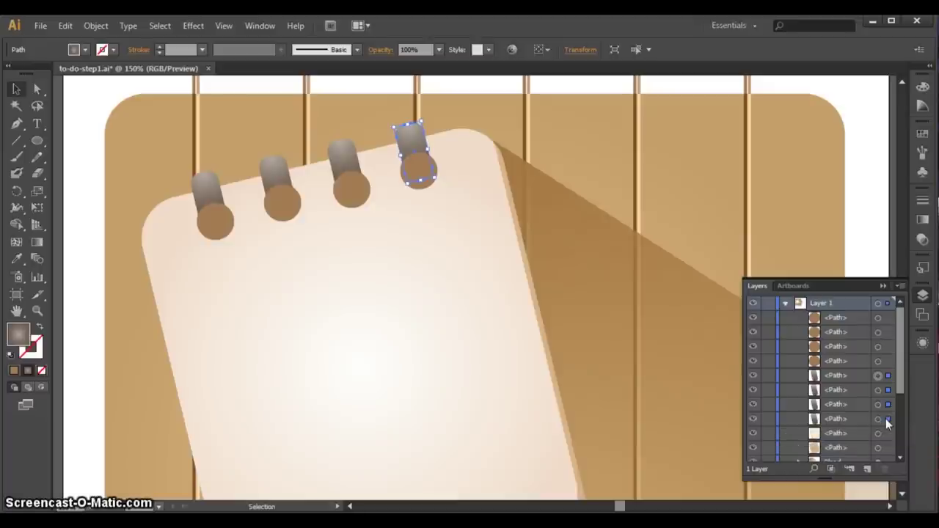
left_click(207, 188)
left_click(96, 25)
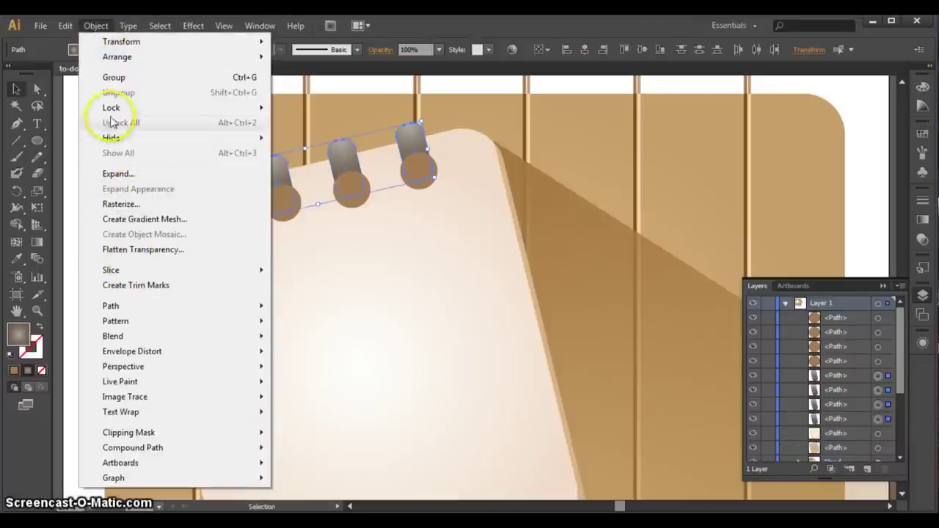
left_click(117, 78)
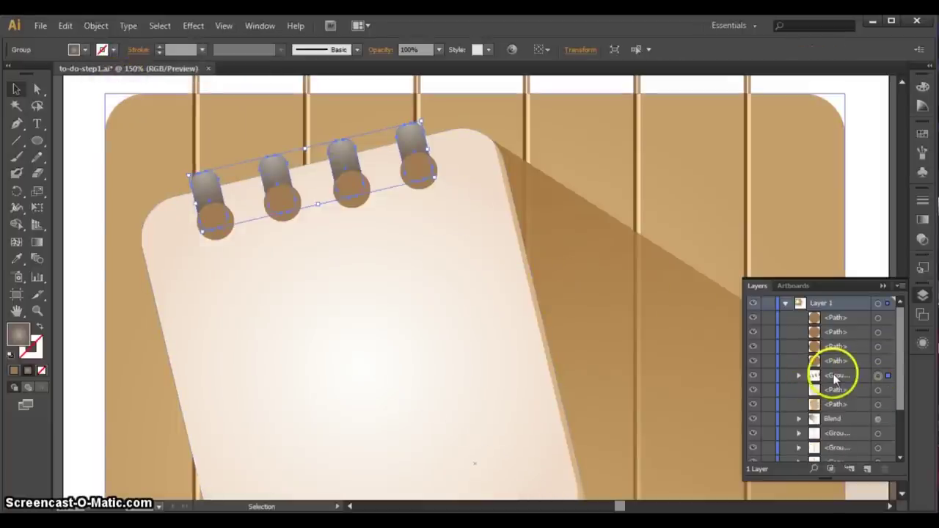
left_click_drag(834, 377, 837, 317)
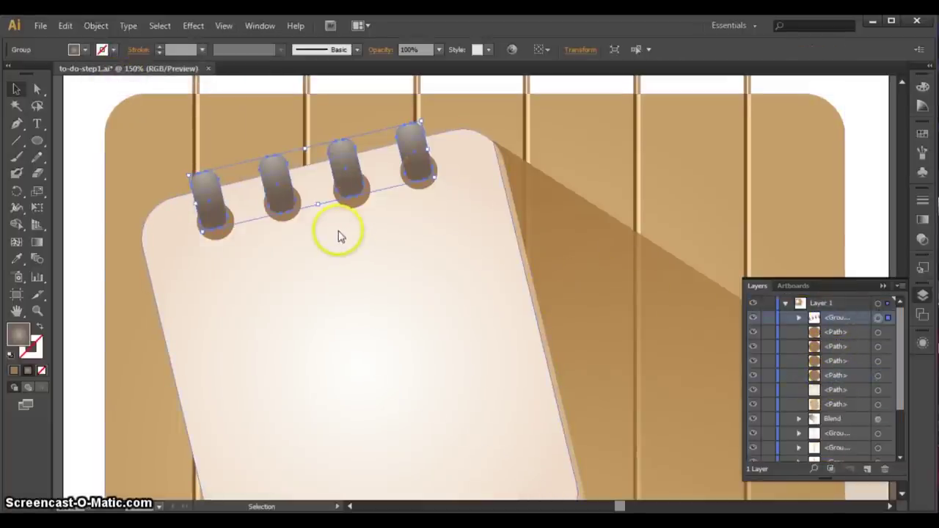
Step: Select the holes under the third and first pegs, then the notepad body
left_click(335, 277)
left_click(355, 207)
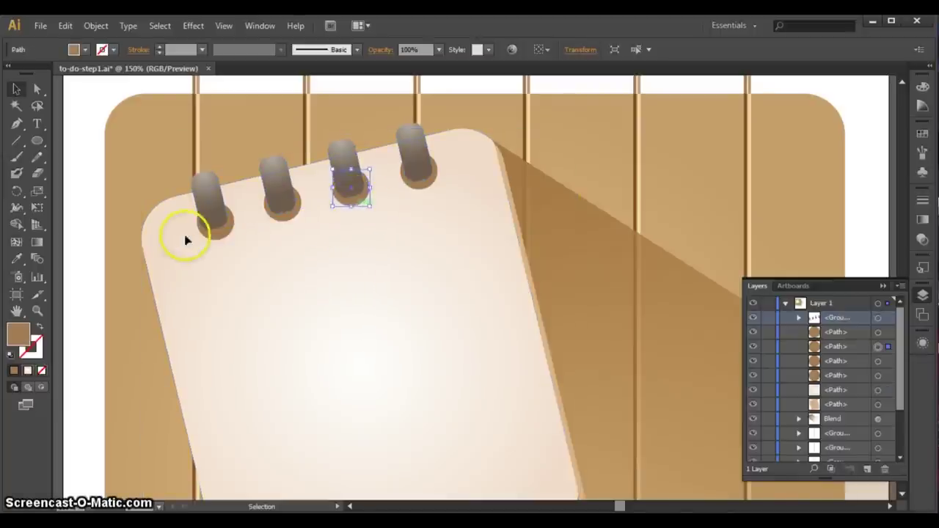
left_click(218, 237)
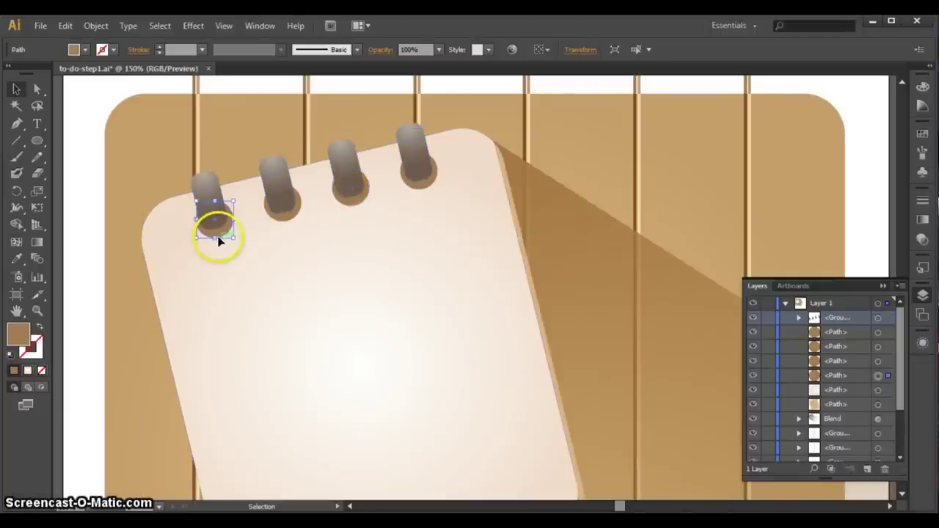
left_click(278, 296)
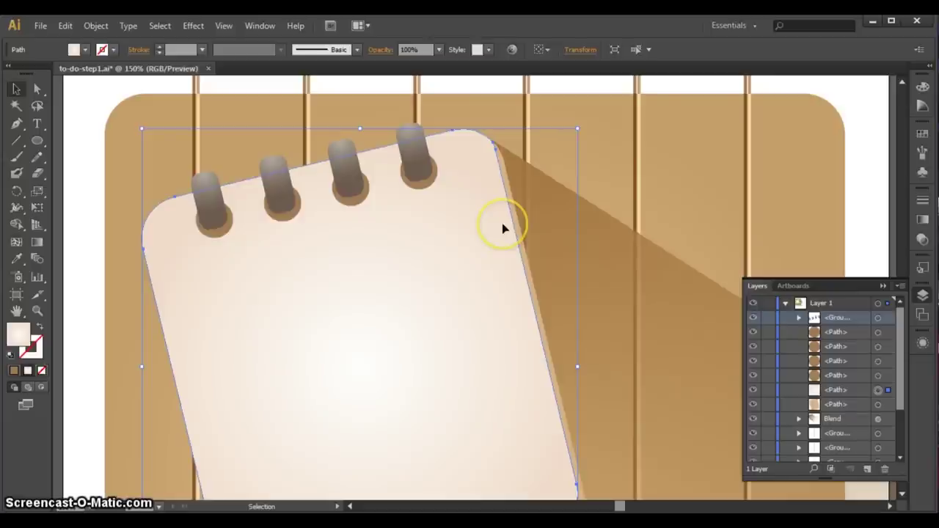
Step: Zoom out to 100% and reselect the notepad body
key("ctrl+minus")
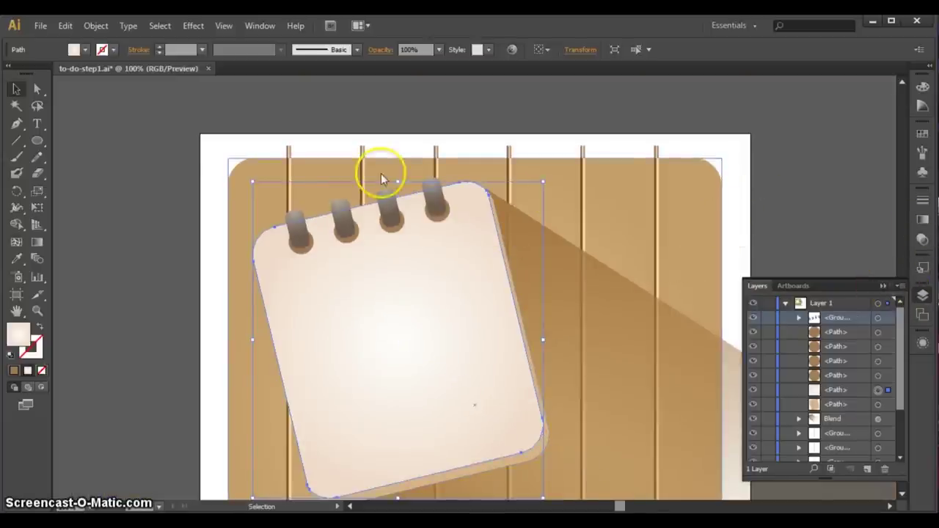
left_click(901, 493)
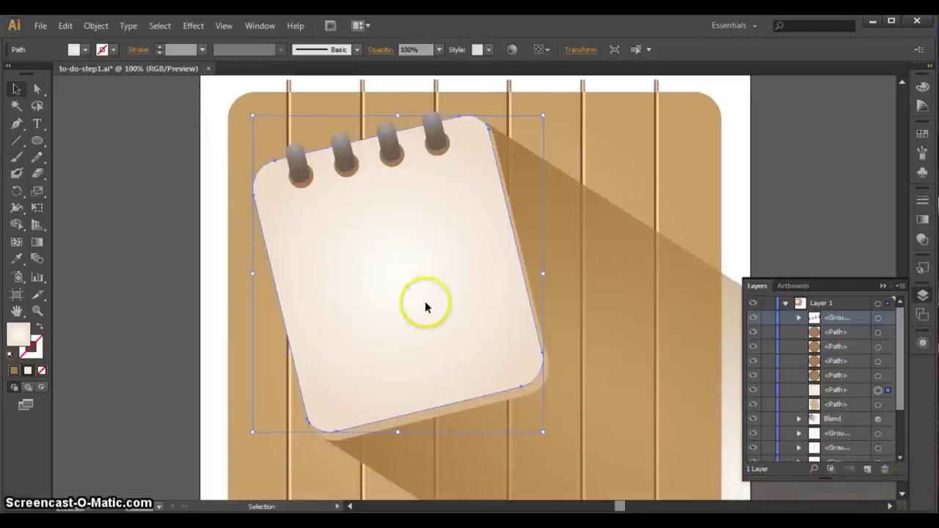
left_click(866, 157)
left_click(434, 266)
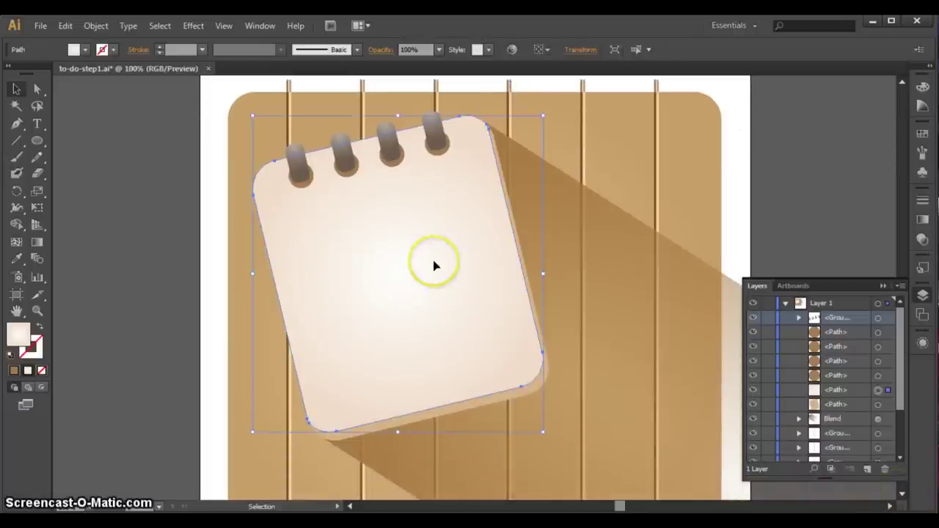
Step: Copy the notepad body and paste it in place on top of the original
left_click(96, 26)
mouse_move(68, 26)
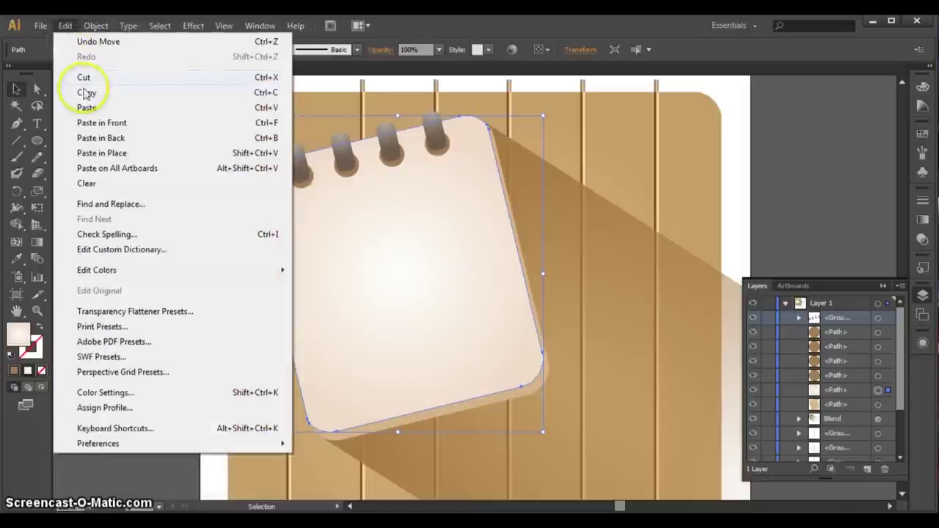
left_click(91, 90)
left_click(64, 26)
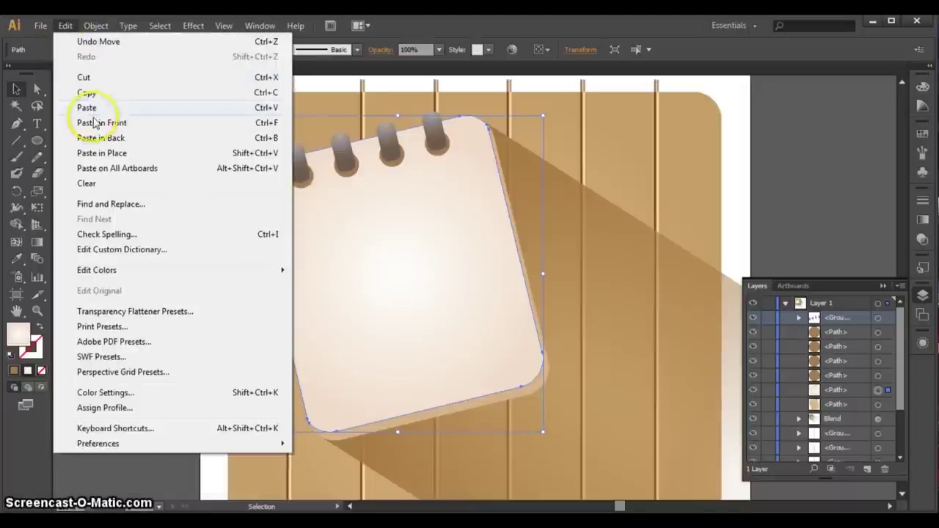
left_click(95, 154)
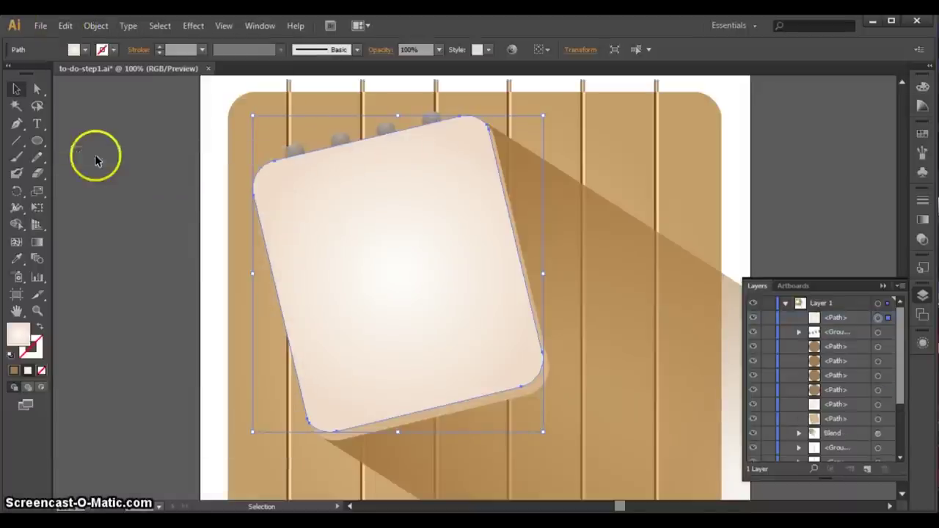
left_click(17, 126)
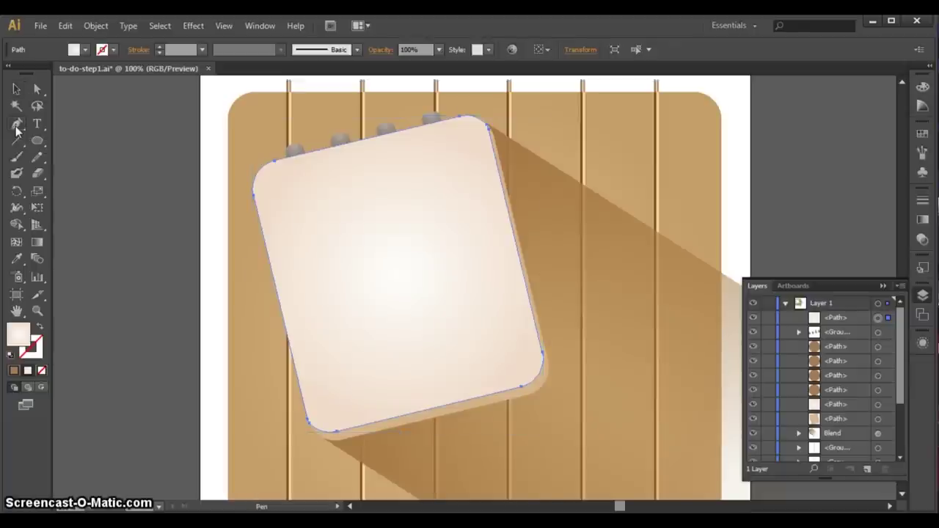
Step: Pen-draw a closed triangle over the card's lower-right corner and select it with the notepad copy
left_click(538, 294)
left_click_drag(506, 407, 574, 404)
left_click(569, 400)
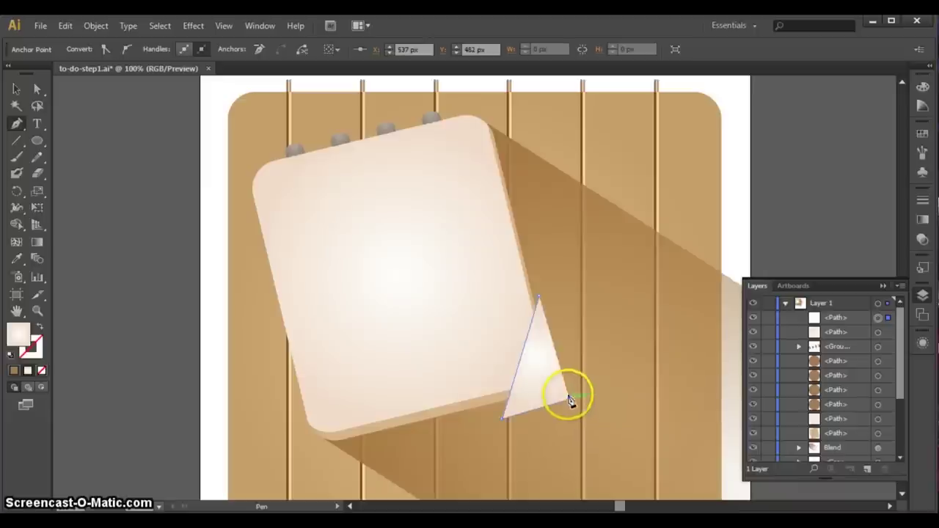
left_click(538, 295)
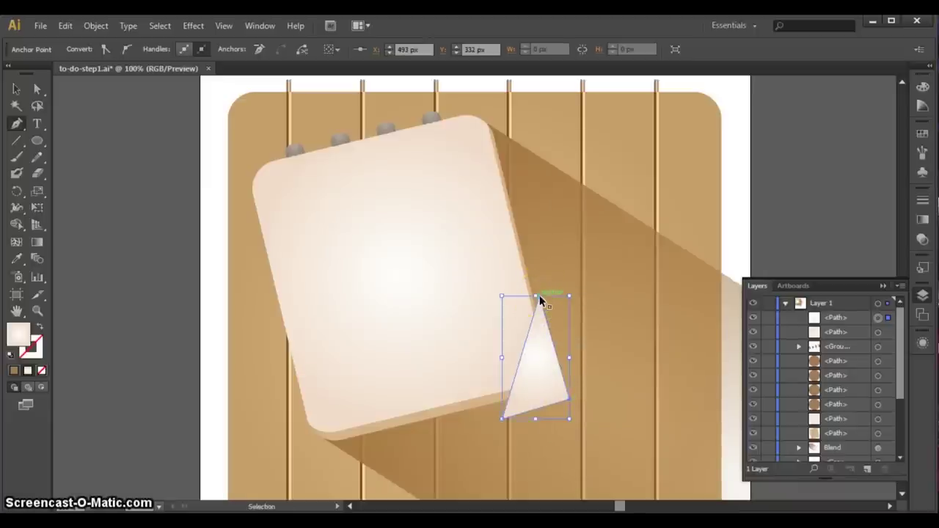
left_click(563, 294)
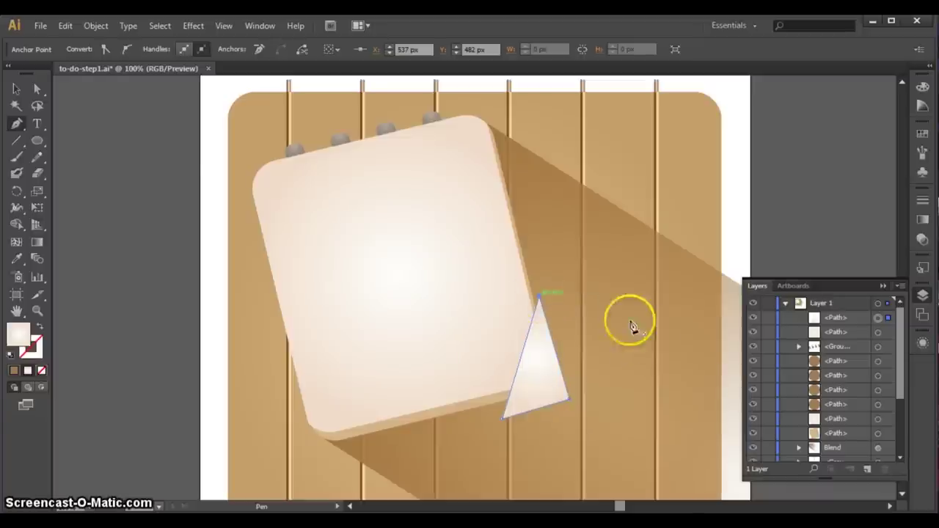
left_click(18, 89)
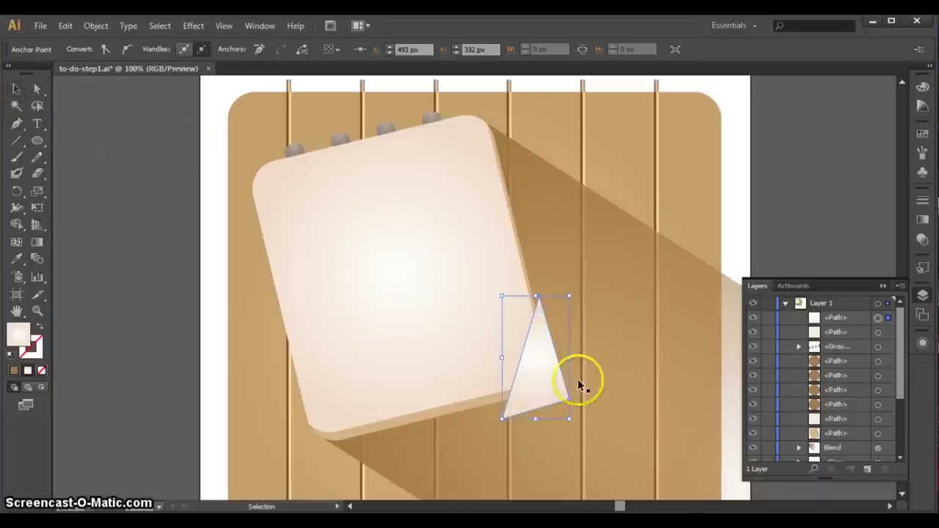
left_click(372, 286, "shift")
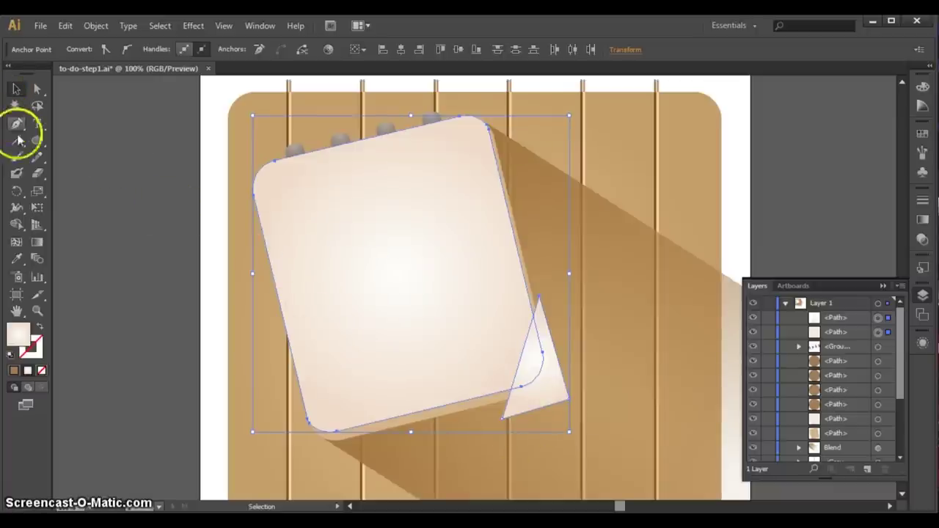
Step: Remove the triangle region past the corner with Shape Builder, then delete the small leftover triangle
left_click(14, 229)
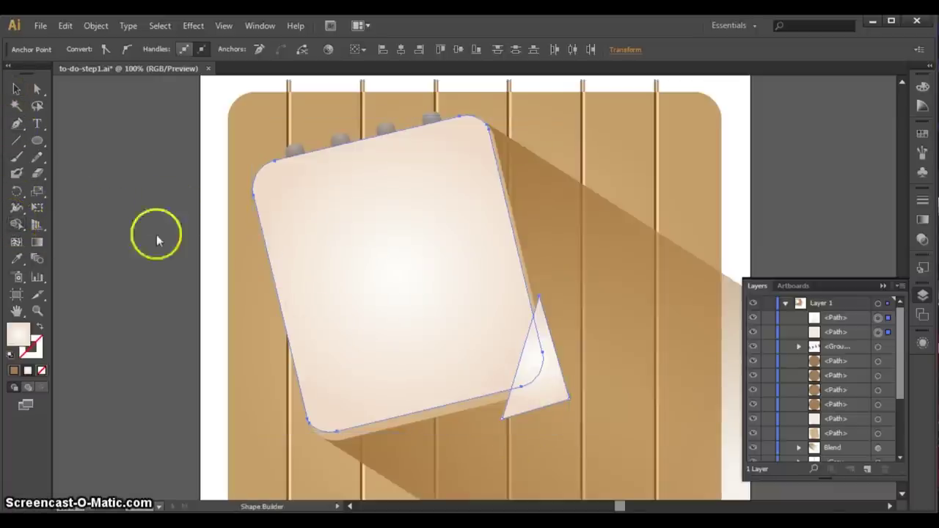
left_click(547, 399, "alt")
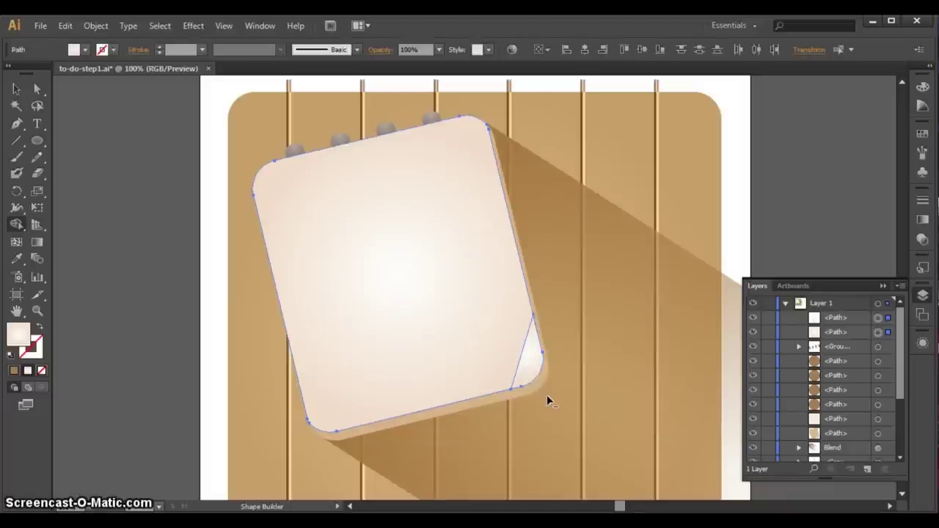
left_click(16, 89)
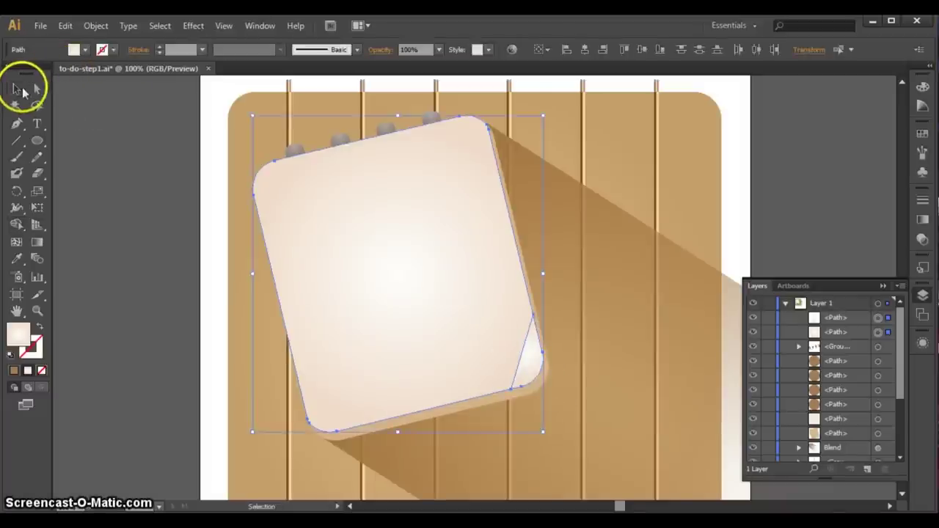
left_click(535, 366)
left_click(525, 370)
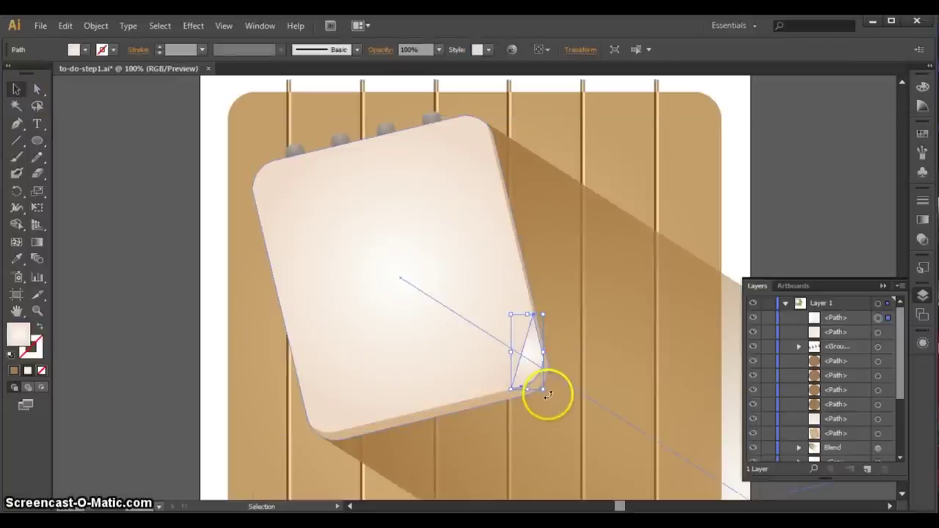
key("Delete")
left_click(547, 393)
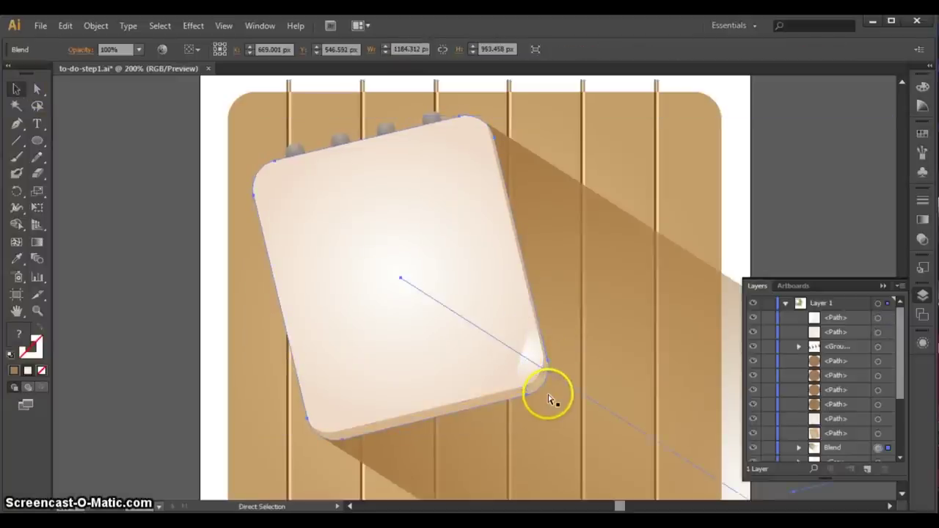
Step: Zoom to 200% and rotate the corner highlight about 180 degrees
key("ctrl+=")
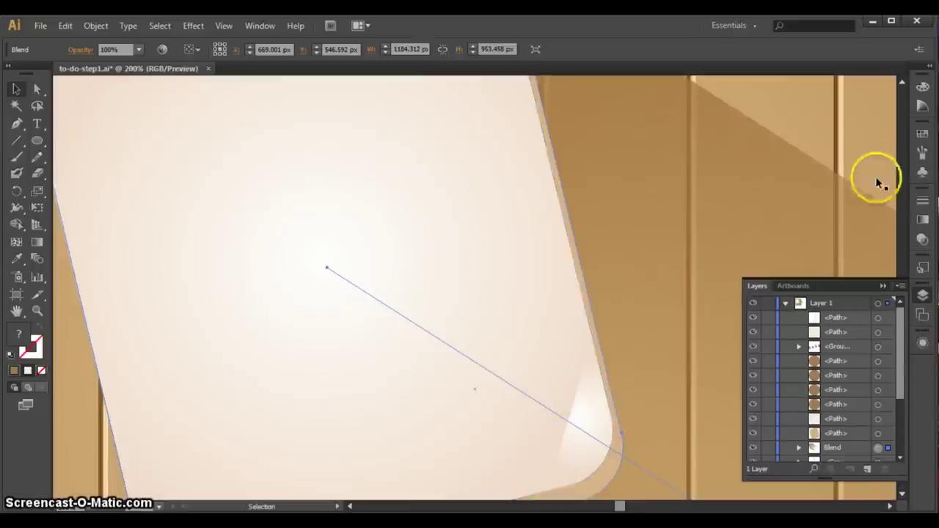
left_click(901, 494)
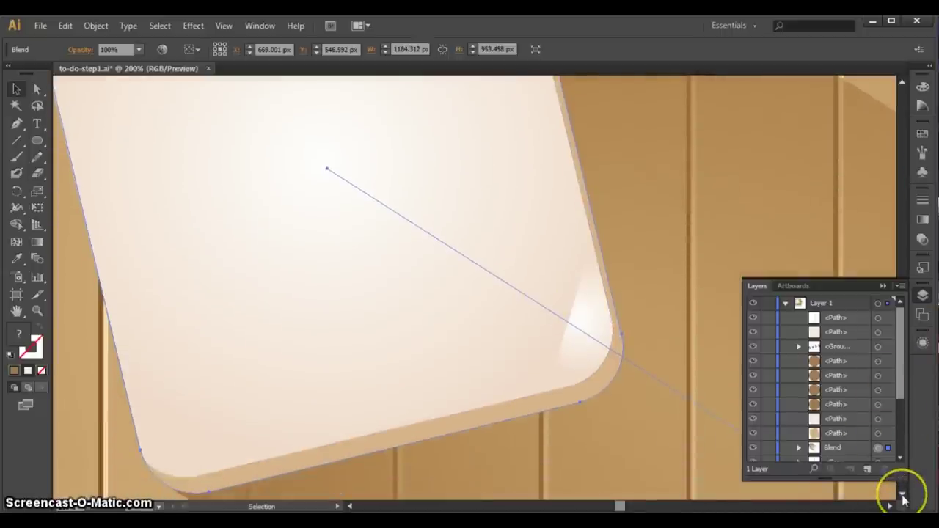
left_click(598, 295)
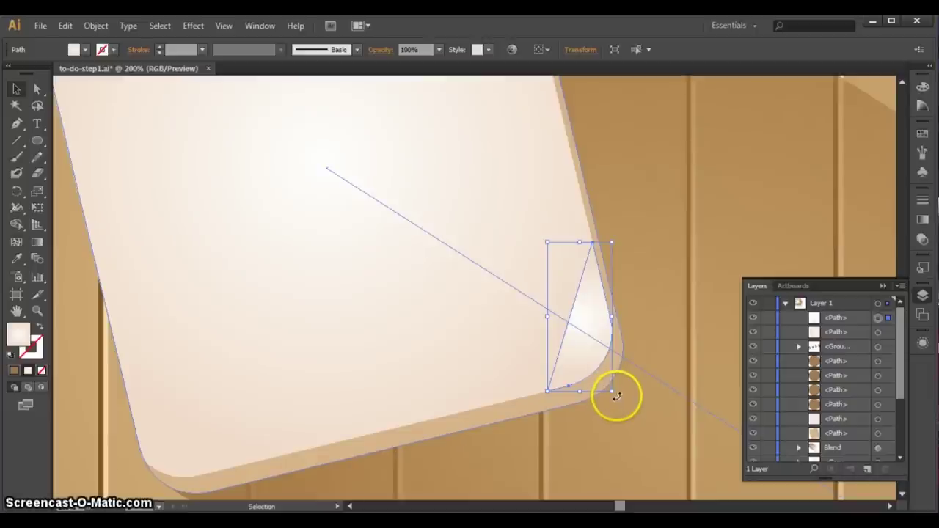
left_click_drag(616, 398, 567, 222)
Step: Drag the highlight left and nudge it with arrow keys into the page corner
left_click_drag(570, 300, 549, 304)
key("Left")
key("Up")
key("Left")
key("Down")
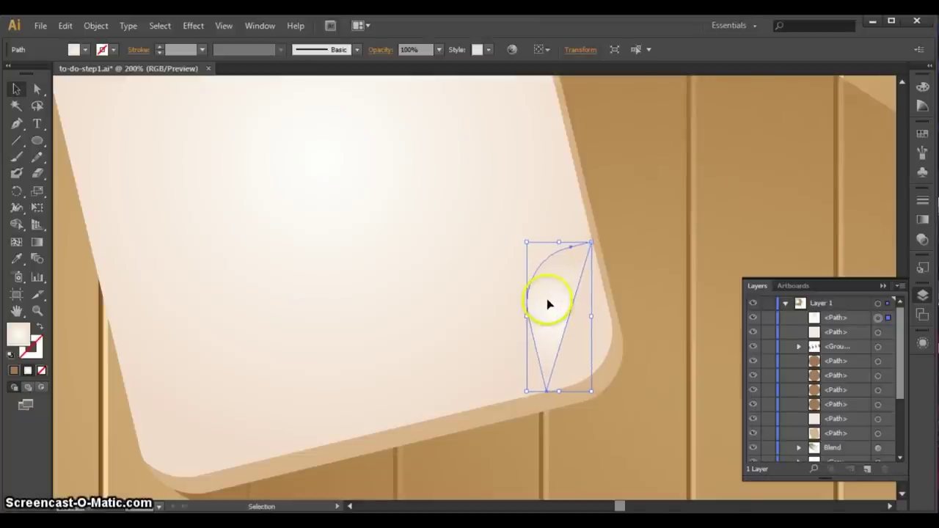
left_click(639, 254)
left_click(575, 278)
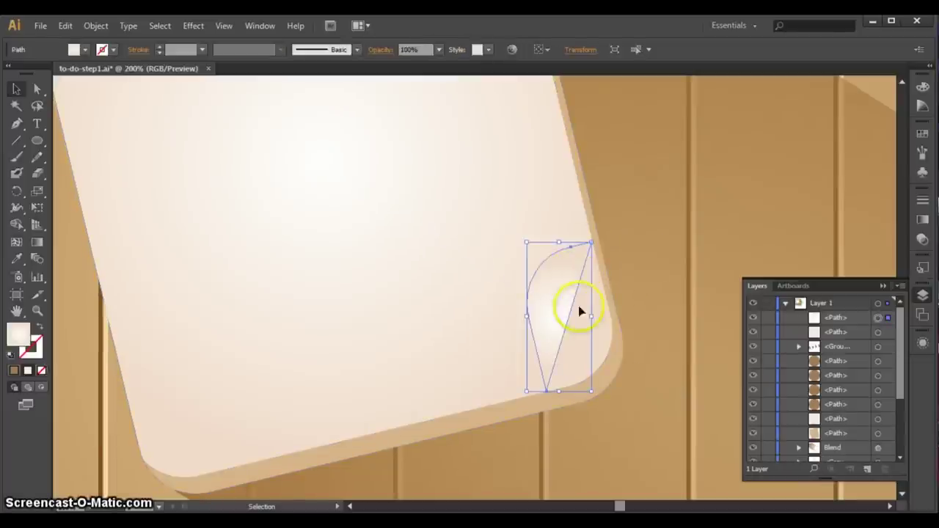
Step: Change the highlight's gradient from radial to linear and reverse its direction
left_click(922, 219)
left_click(820, 208)
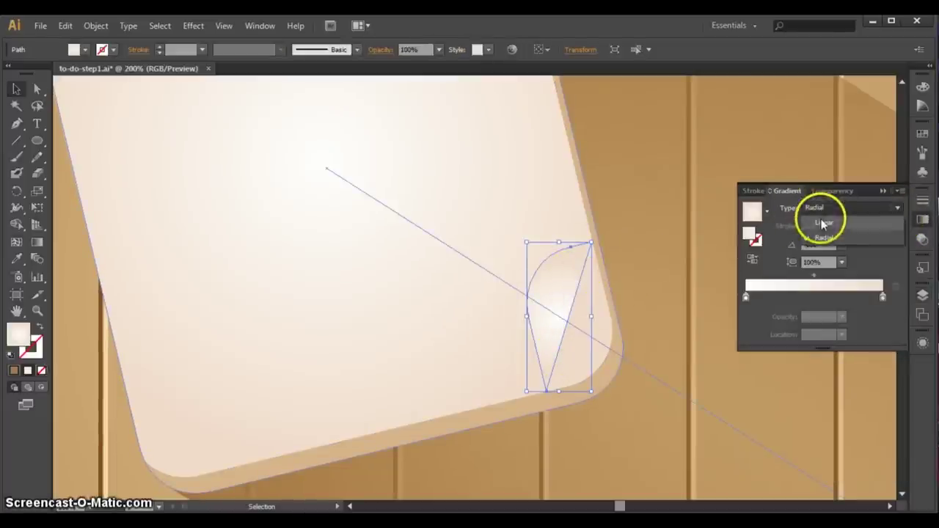
left_click(823, 223)
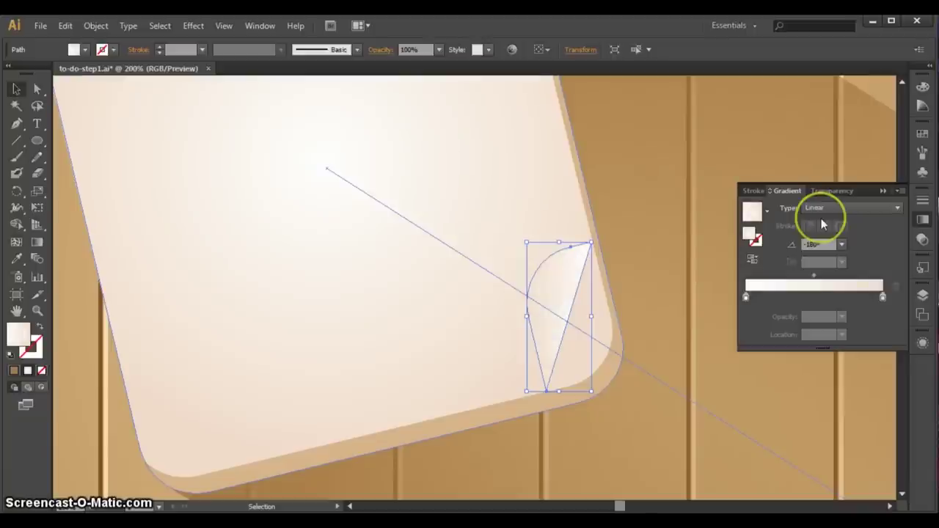
left_click(751, 260)
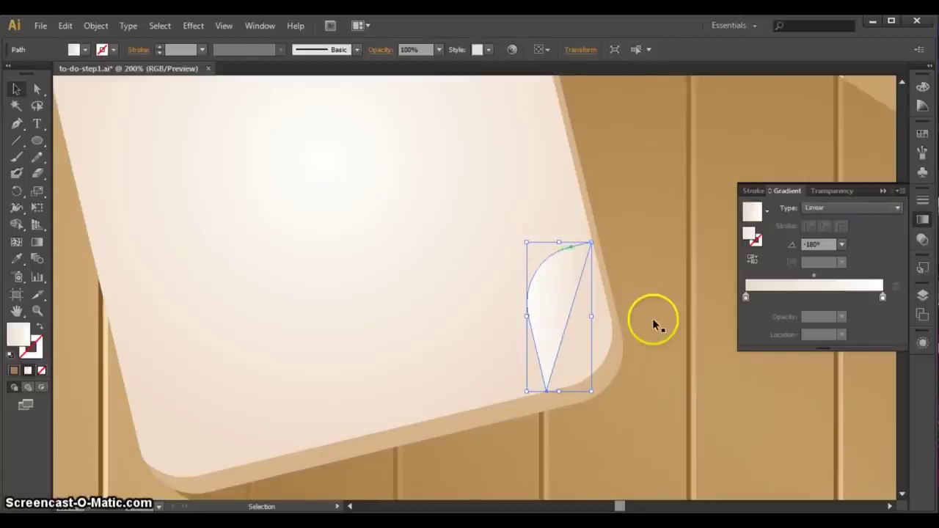
left_click(581, 332, "shift")
key("ctrl+alt+b")
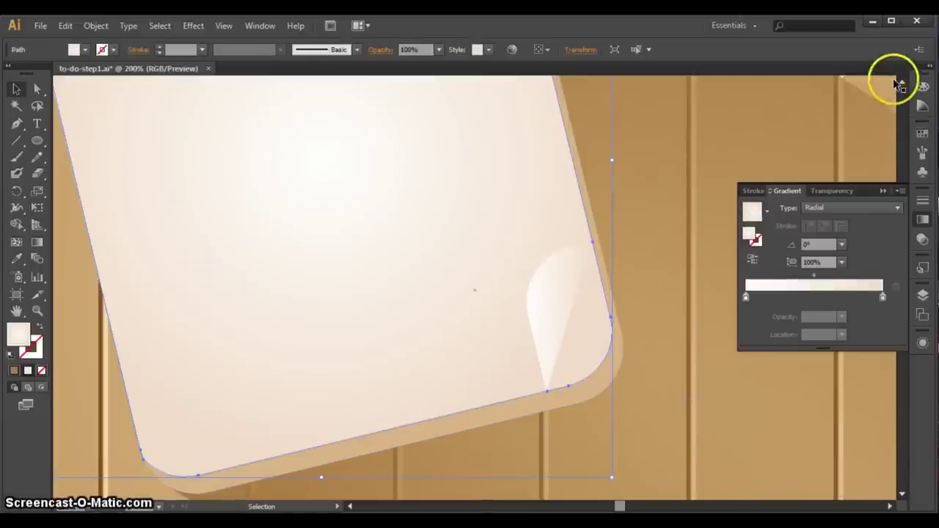
Step: Darken the page gradient's outer stop to warm tan RGB 223/162/114 (dfa272)
left_click(918, 294)
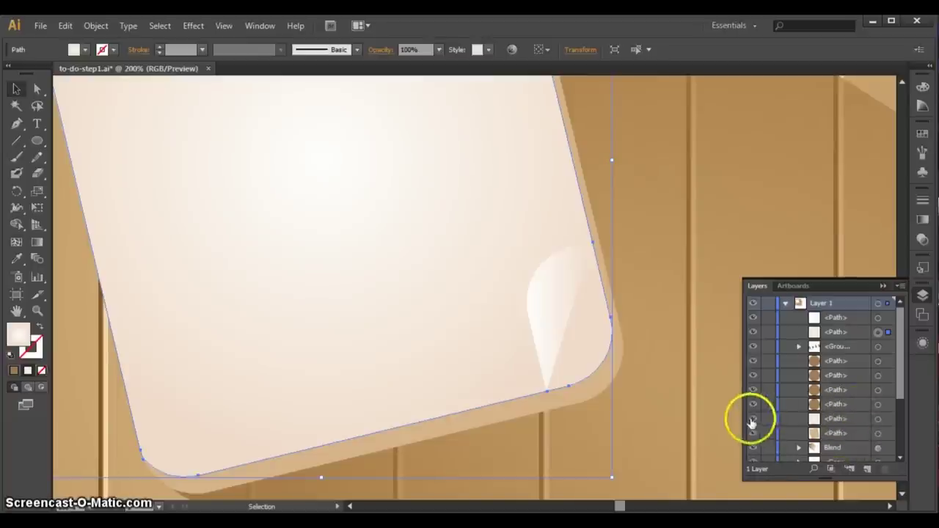
left_click(888, 419)
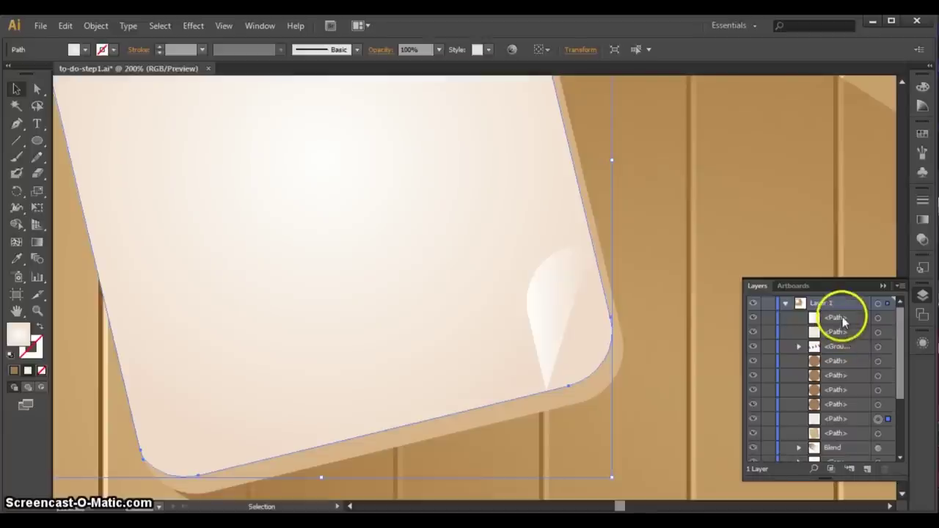
left_click(922, 220)
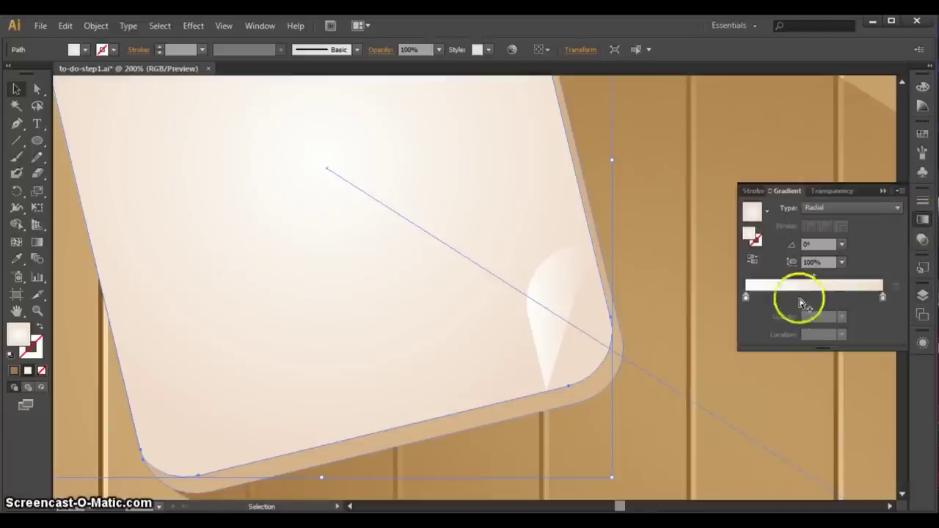
double_click(882, 298)
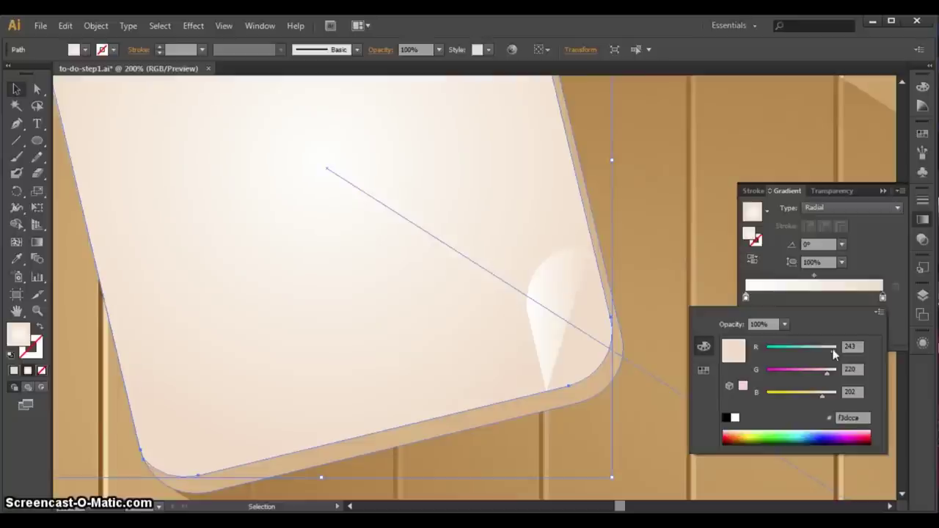
left_click_drag(833, 354, 830, 353)
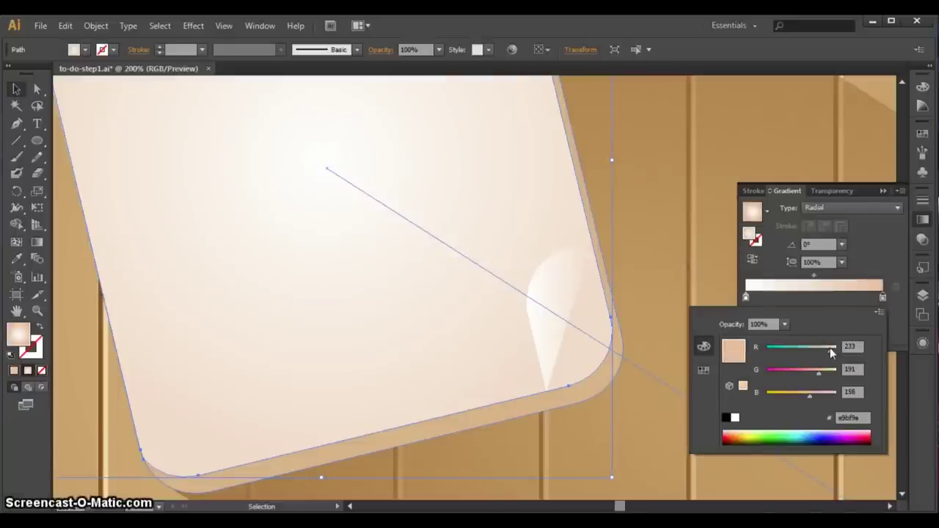
left_click_drag(831, 353, 827, 353)
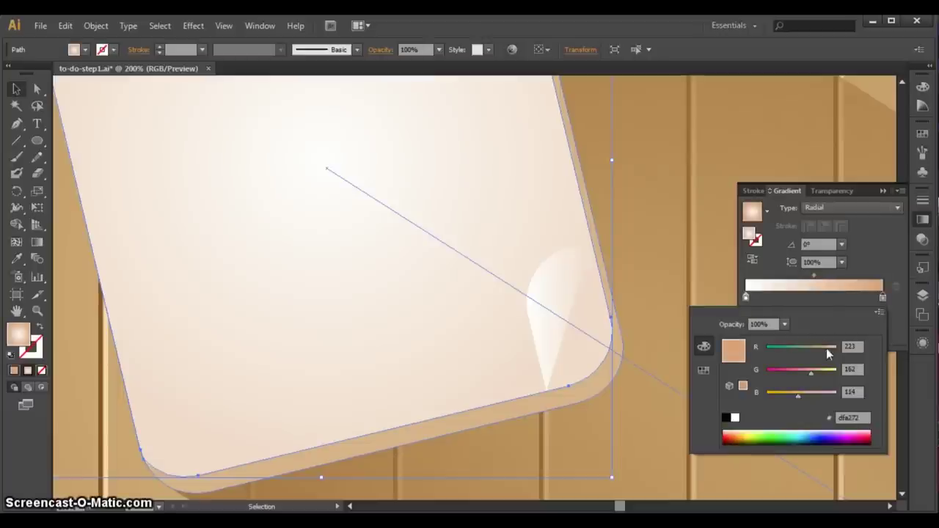
key("Escape")
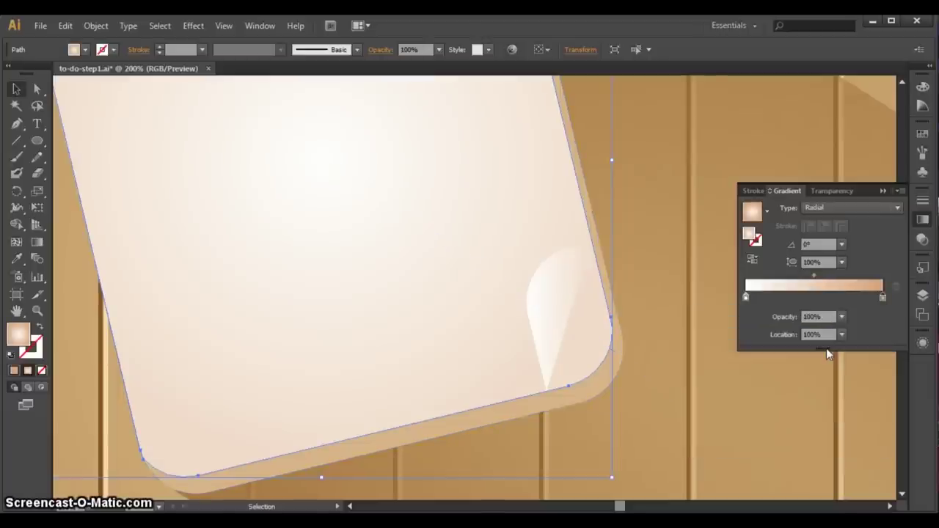
left_click(633, 250)
key("ctrl+0")
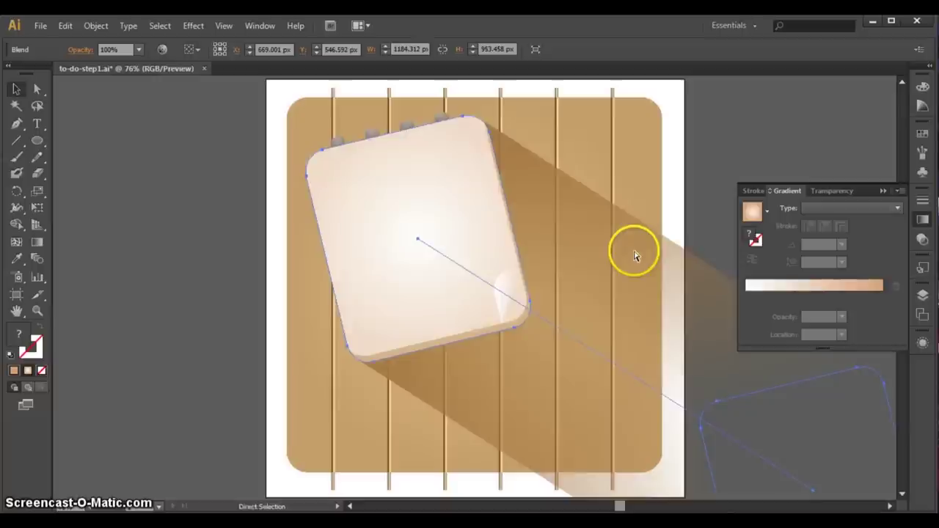
Step: Move the spiral peg group above the notepad page in the Layers panel
left_click(374, 210)
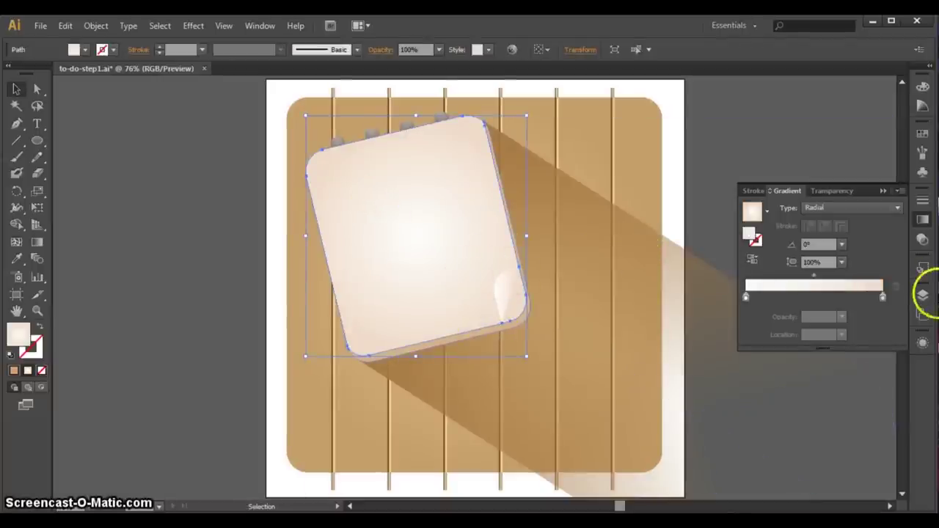
left_click(921, 294)
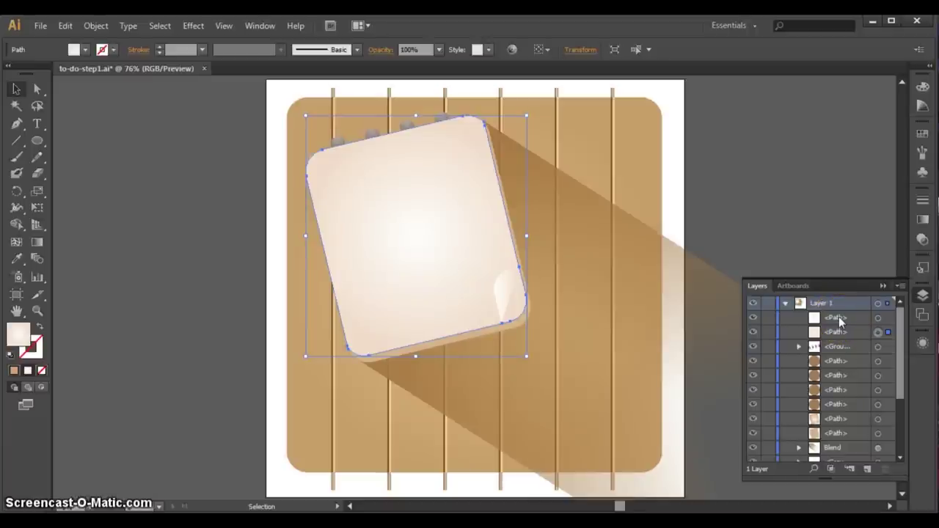
mouse_move(842, 321)
left_mouse_down()
mouse_move(846, 342)
mouse_move(842, 315)
left_mouse_up()
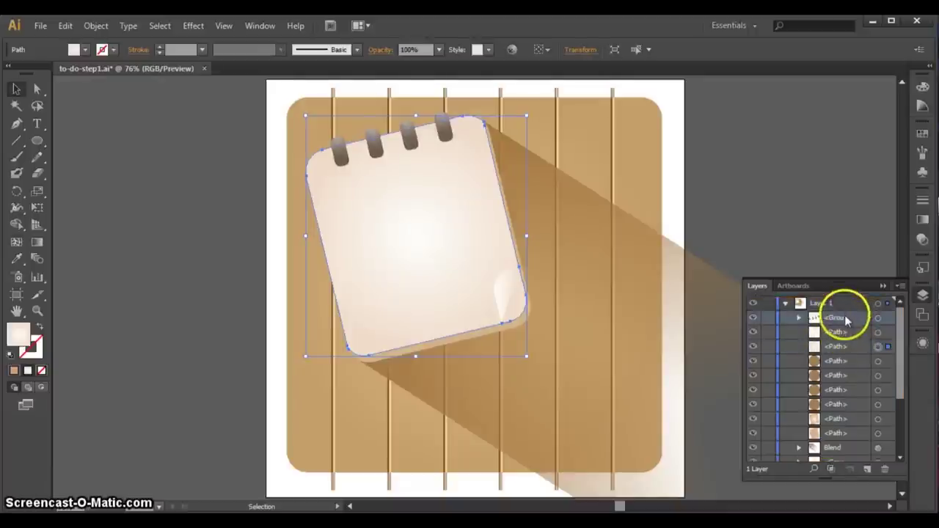
Step: Select the four peg hole paths and drag them above the page, then deselect everything
left_click(886, 361)
left_click(888, 376, "shift")
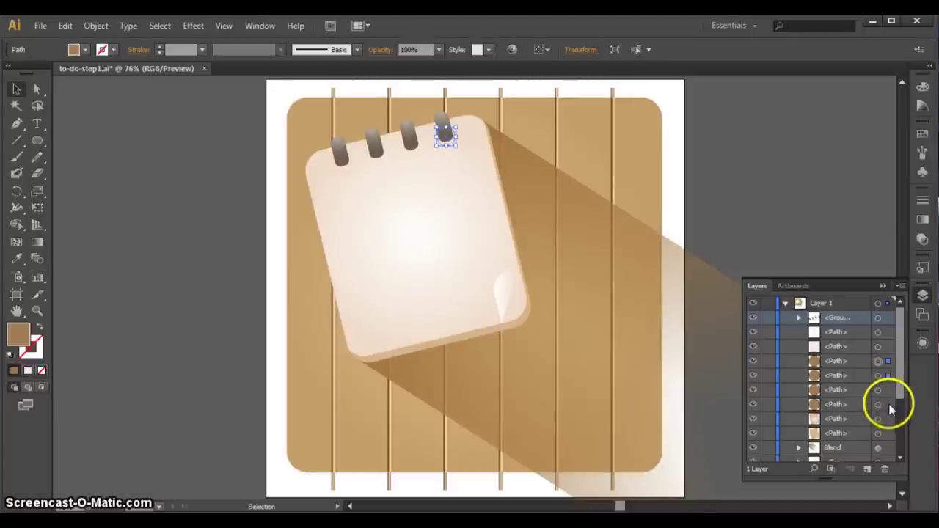
left_click(888, 404, "shift")
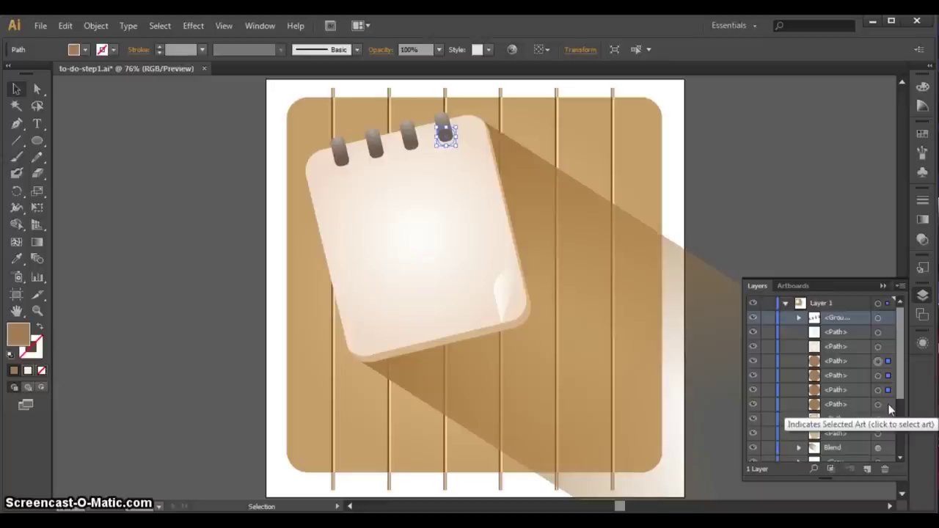
left_click(887, 404, "shift")
mouse_move(849, 363)
left_mouse_down()
mouse_move(840, 328)
mouse_move(848, 317)
mouse_move(849, 383)
mouse_move(836, 335)
mouse_move(837, 356)
left_mouse_up()
left_click_drag(836, 399, 834, 371)
left_click(755, 157)
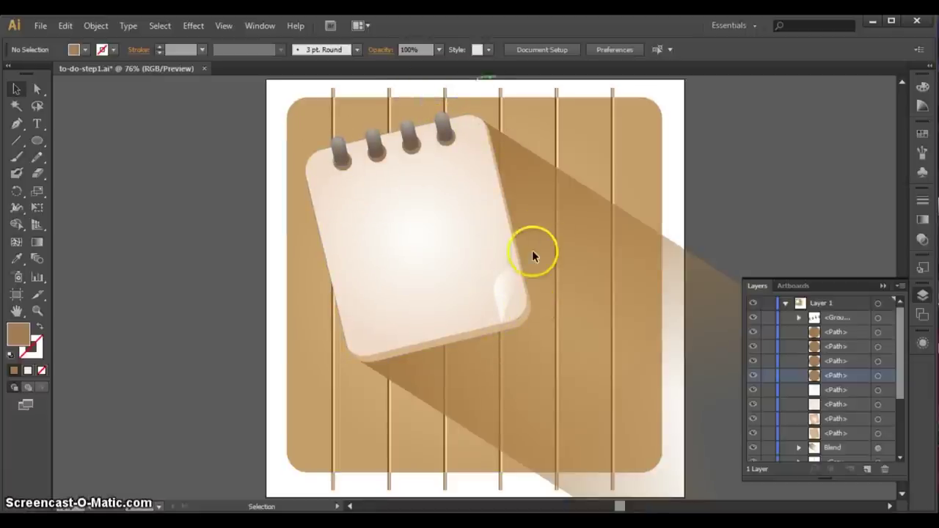
left_click(487, 279)
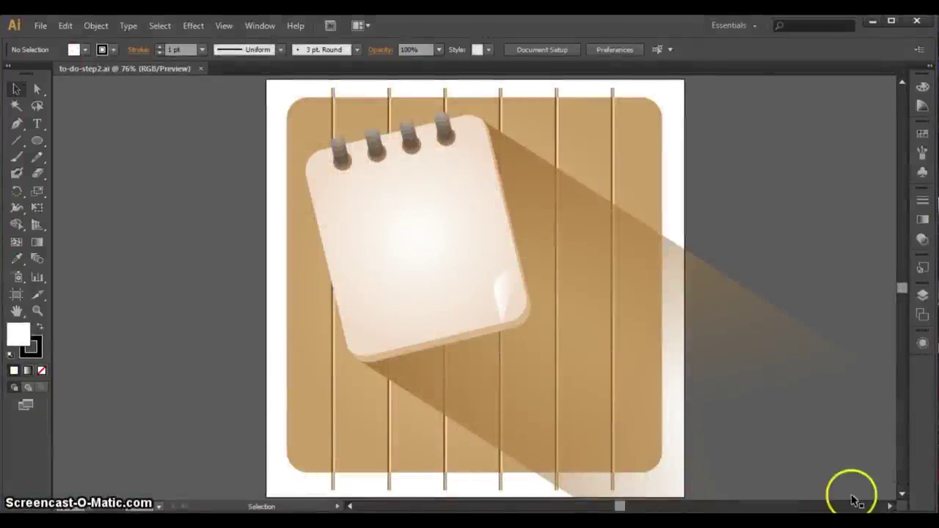
Step: Draw a tall rectangle in the empty area left of the artboard with the Rectangle tool
left_click(351, 506)
left_click_drag(352, 506, 352, 507)
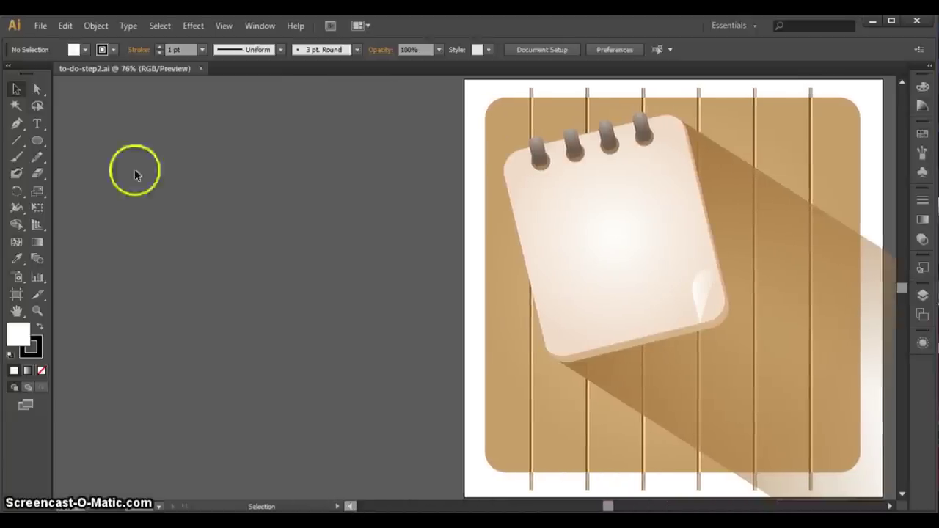
left_click_drag(37, 140, 80, 140)
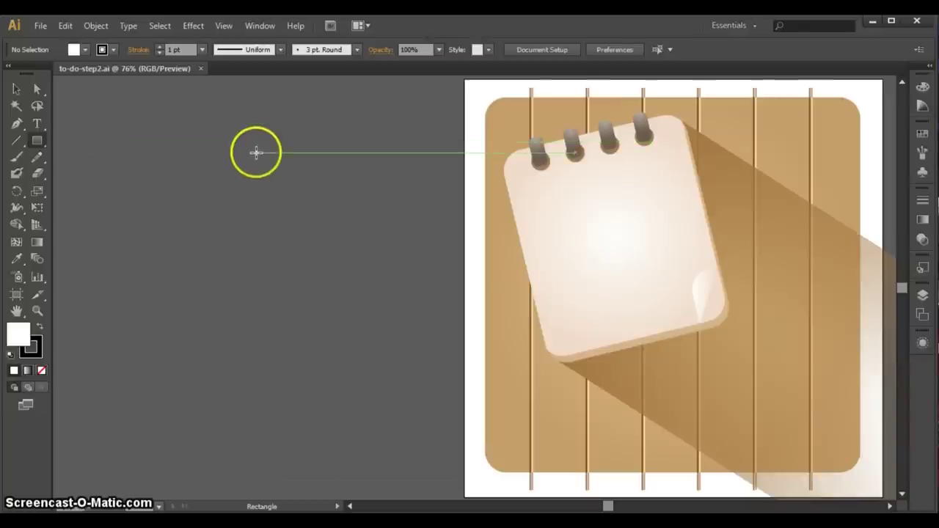
left_click_drag(256, 153, 337, 337)
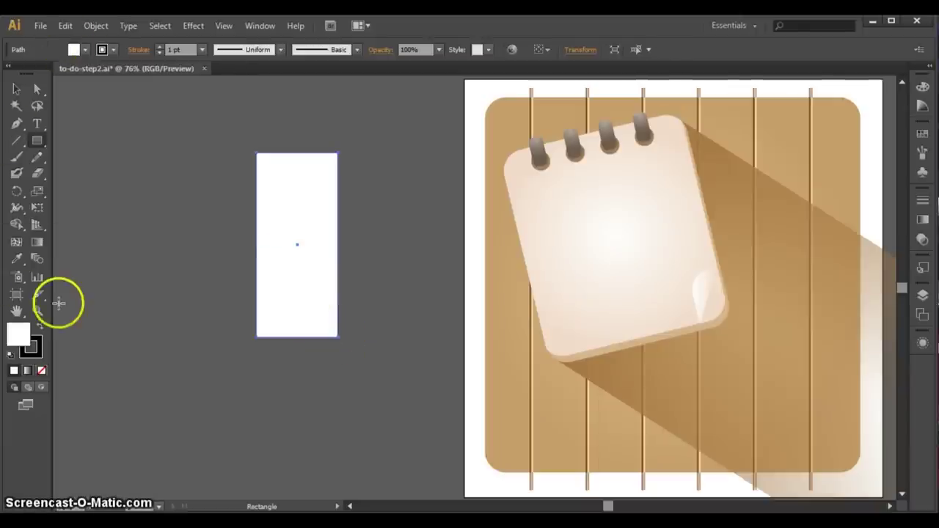
Step: Fill the rectangle with teal 00a79d and set its stroke to None
double_click(18, 339)
double_click(622, 444)
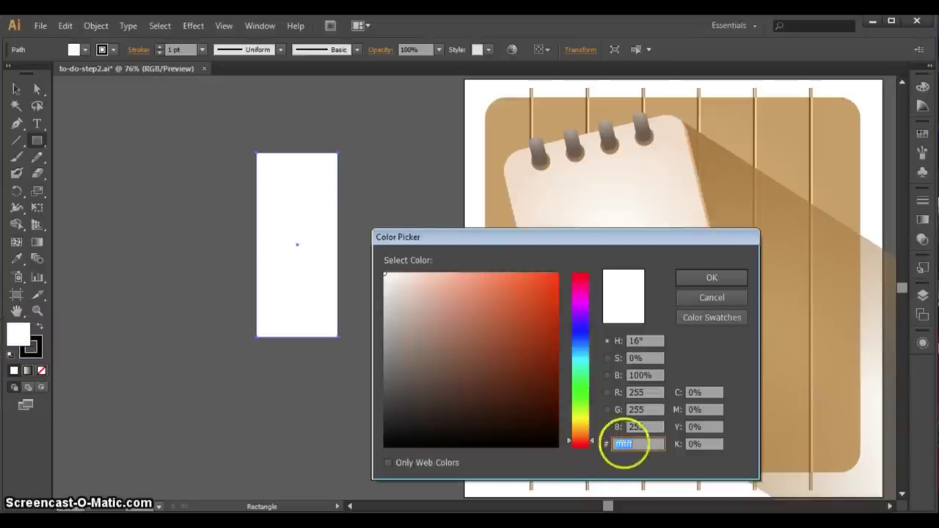
type("00a7")
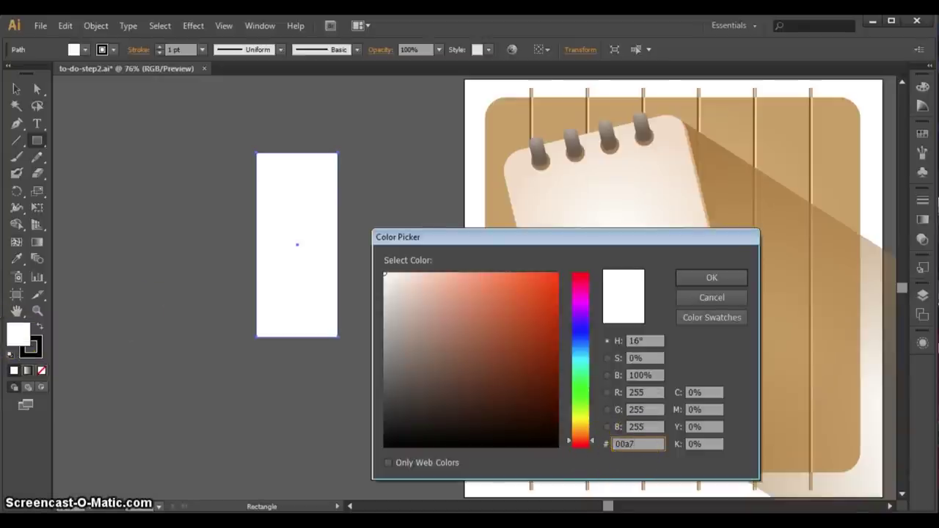
type("9d")
key("Return")
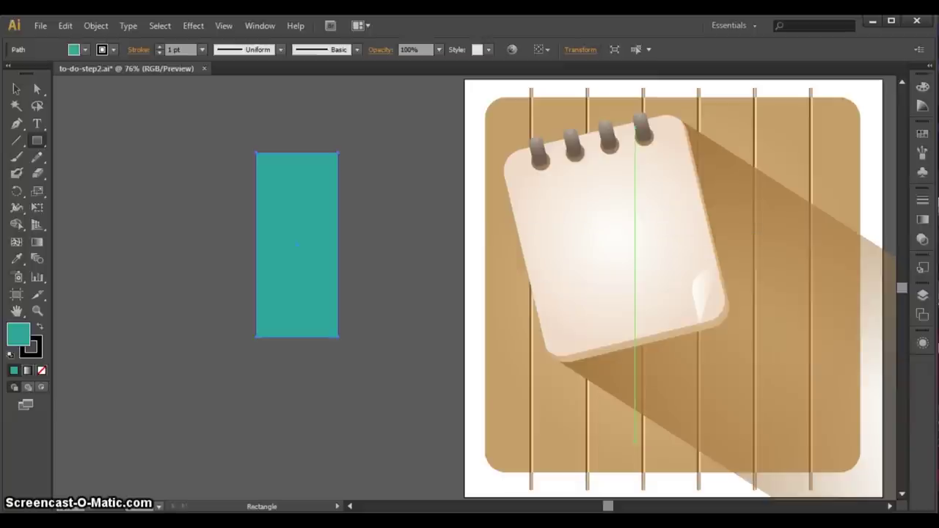
left_click(35, 347)
left_click(41, 372)
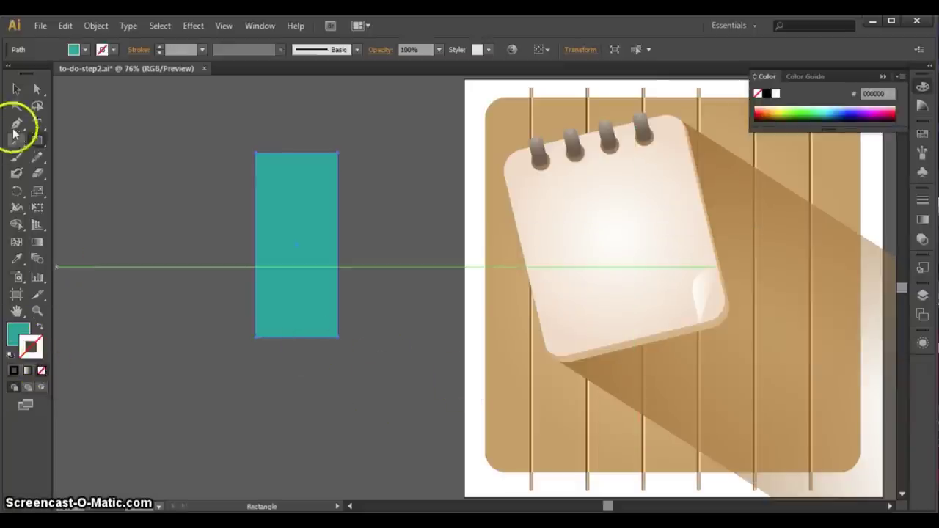
left_click(16, 89)
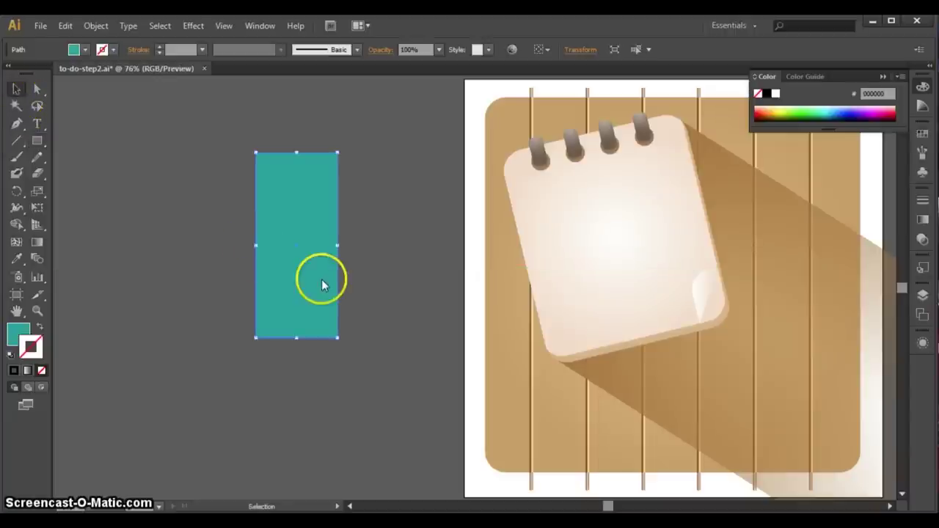
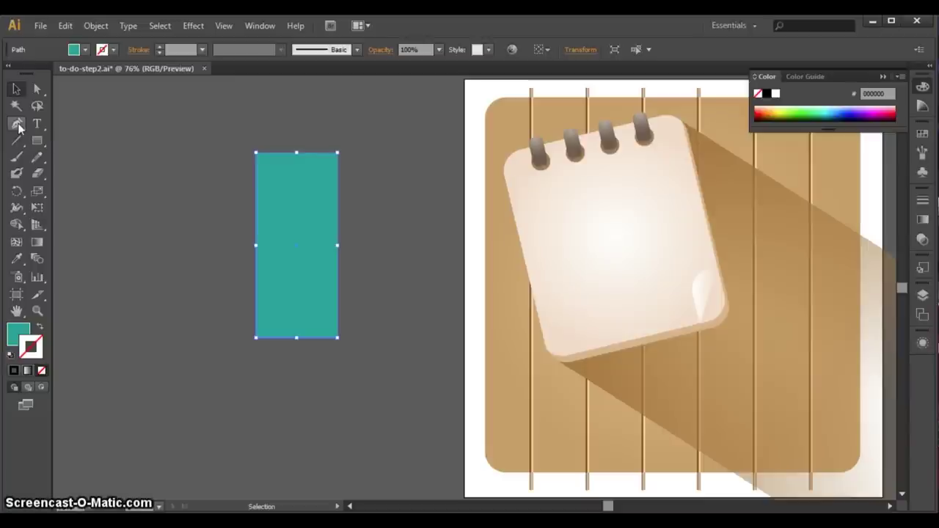
Step: Draw a closed notched shape with the Pen tool over the teal bar's bottom end
left_click(18, 126)
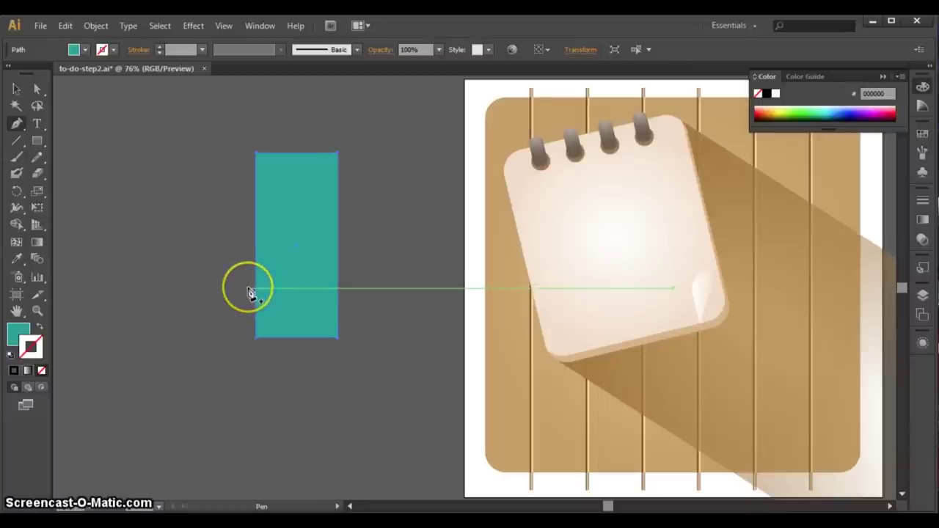
left_click_drag(247, 287, 349, 352)
left_click(346, 344)
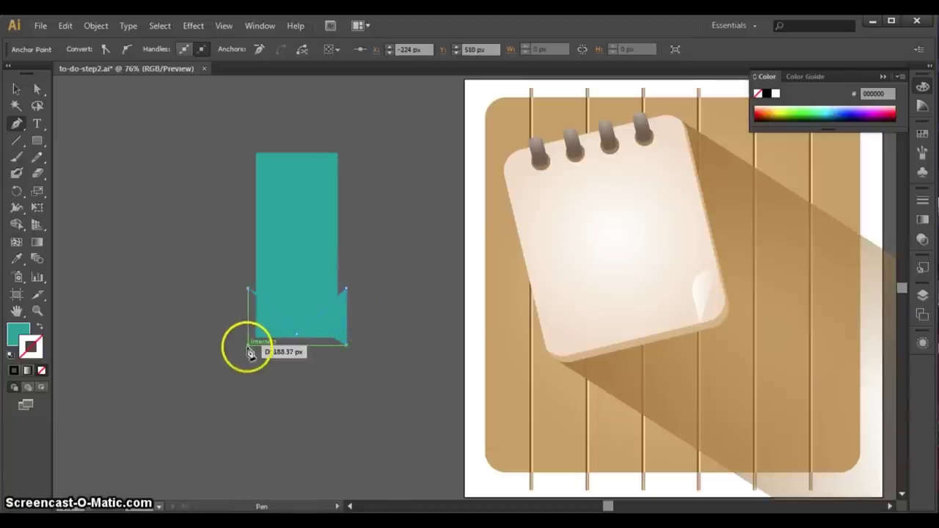
left_click(248, 345)
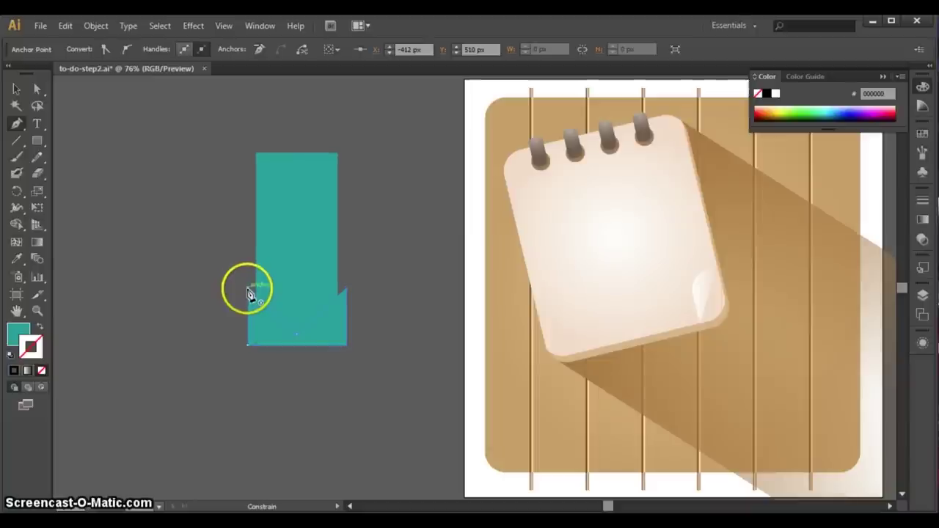
left_click(248, 292)
Step: Select the bar and notched shape and Shape Builder-delete the side regions to leave a pointed tip
left_click(16, 88)
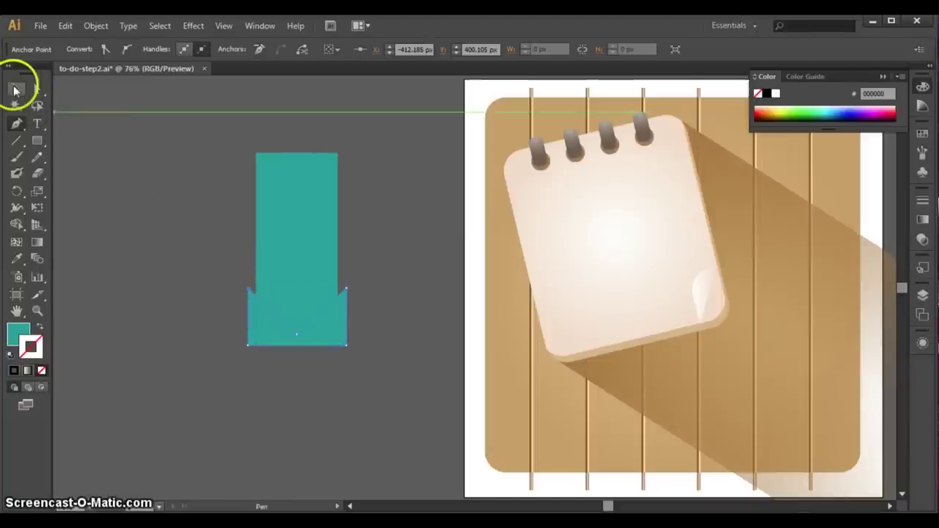
left_click(314, 233, "shift")
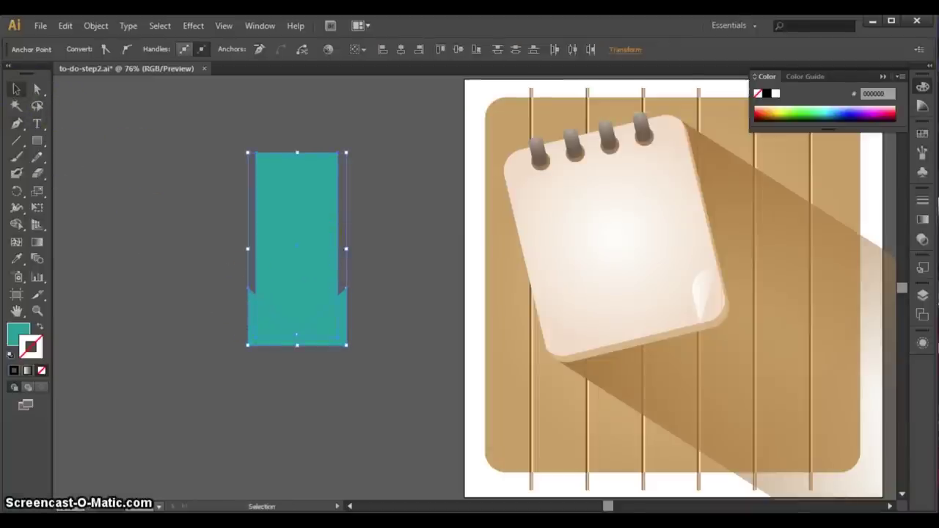
left_click(19, 229)
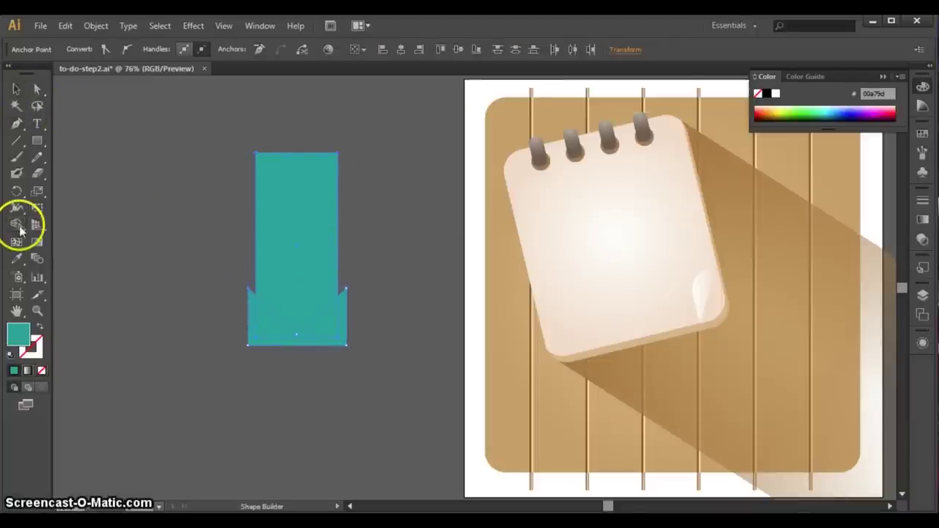
left_click(342, 330, "alt")
key("ctrl+z")
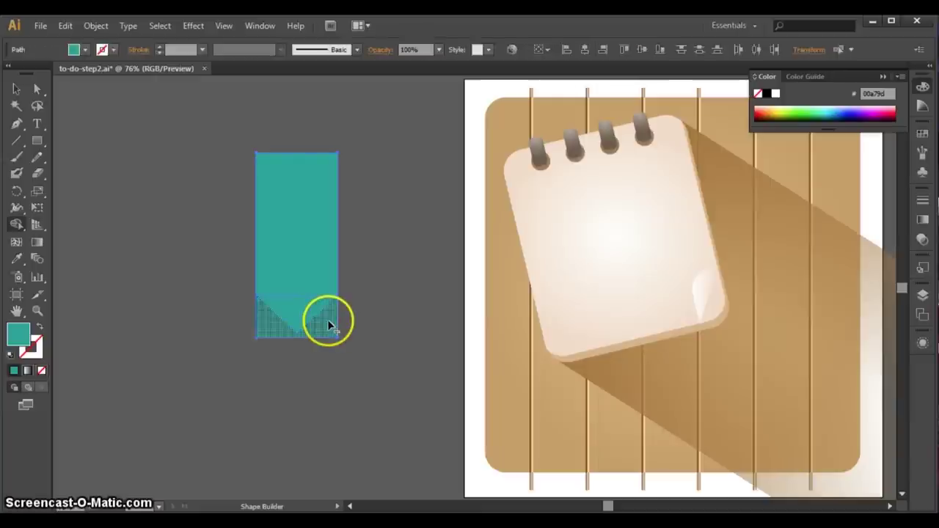
left_click(329, 324, "alt")
left_click(14, 86)
left_click(230, 302)
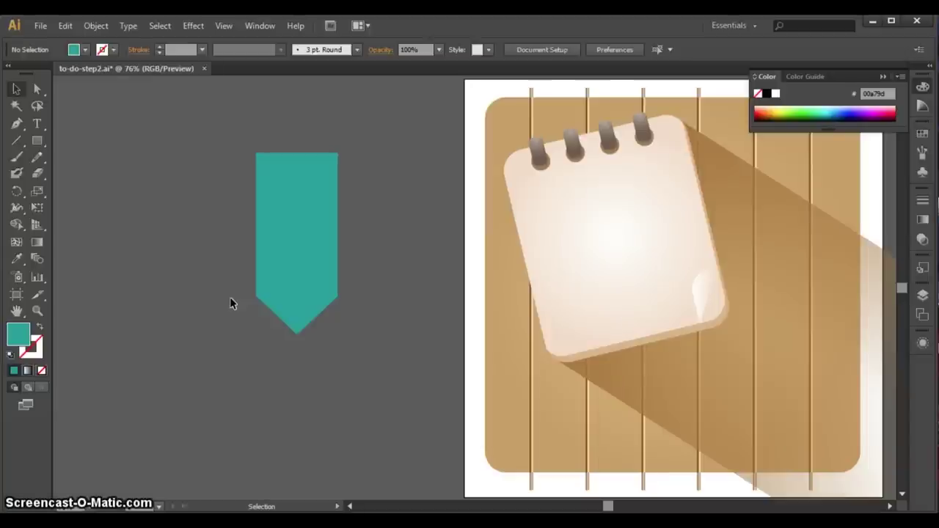
Step: Undo the Shape Builder steps and redo the Pen edit to restore the separate notched piece
key("a")
key("ctrl+z")
key("ctrl+z")
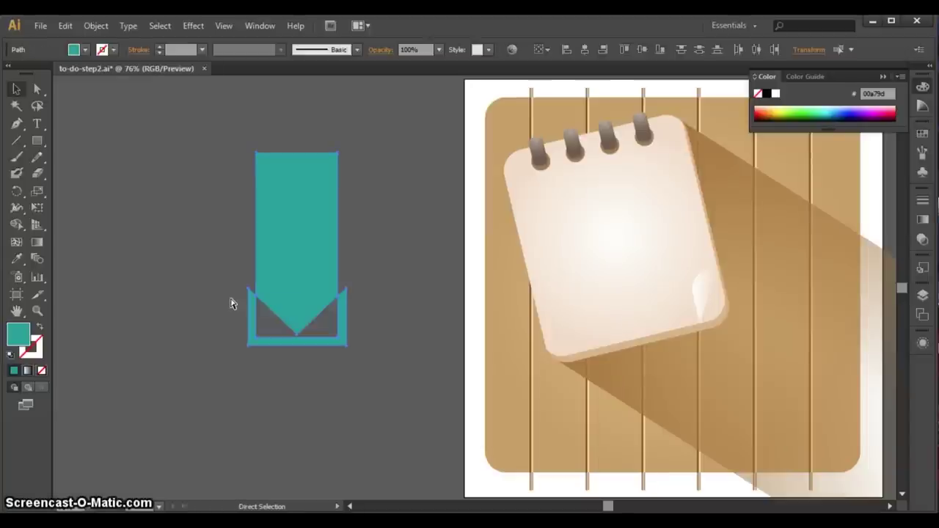
key("ctrl+shift+z")
key("v")
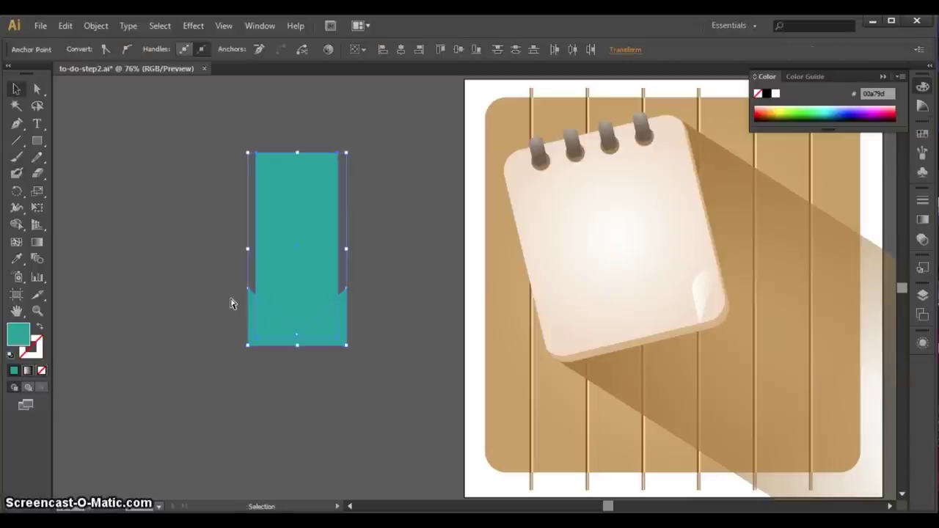
key("ctrl+z")
key("v")
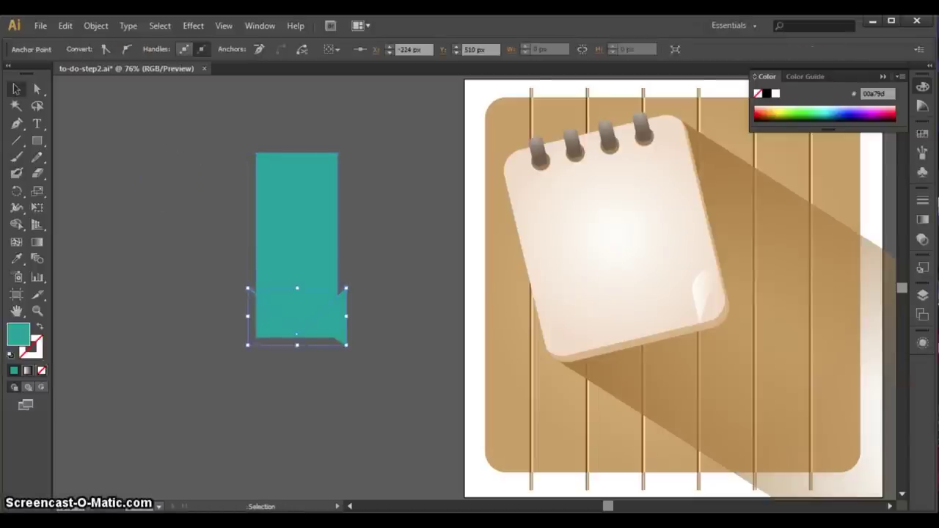
left_click(65, 26)
left_click(93, 58)
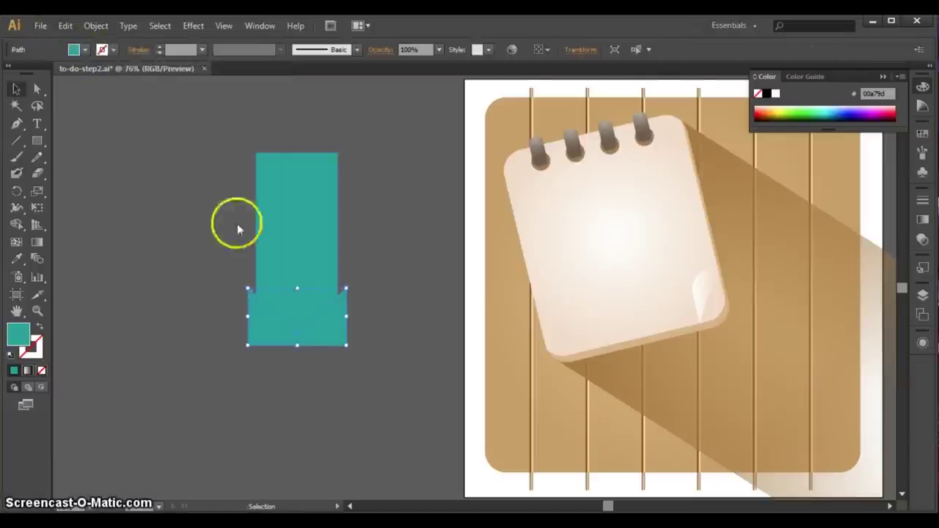
Step: Move the V-notched piece below the bar and add a Pen anchor to fill its bottom-left corner
left_click(218, 347)
left_click_drag(266, 339, 264, 399)
key("p")
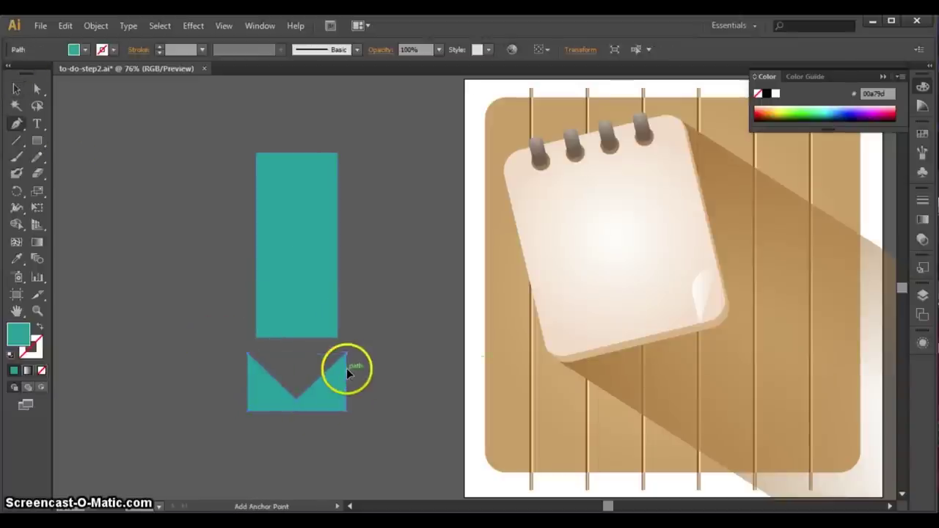
left_click(247, 412)
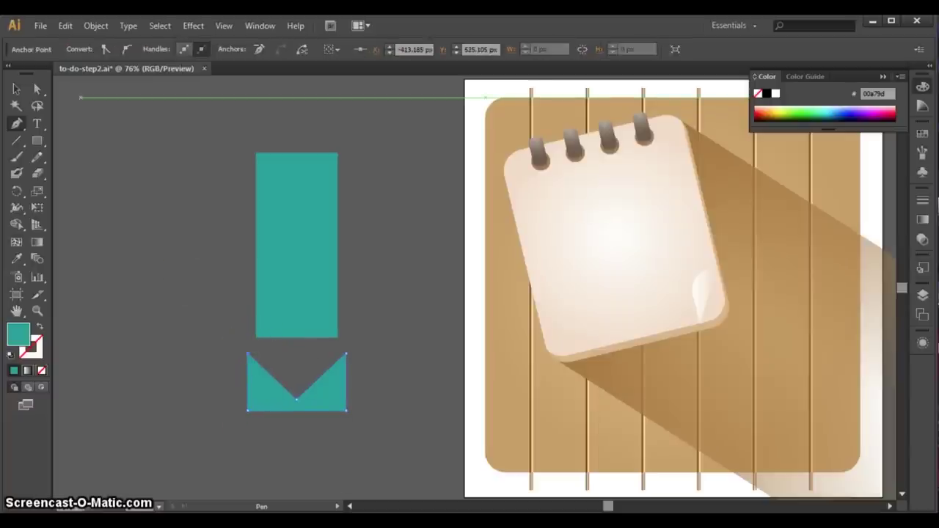
left_click(16, 88)
left_click(202, 348)
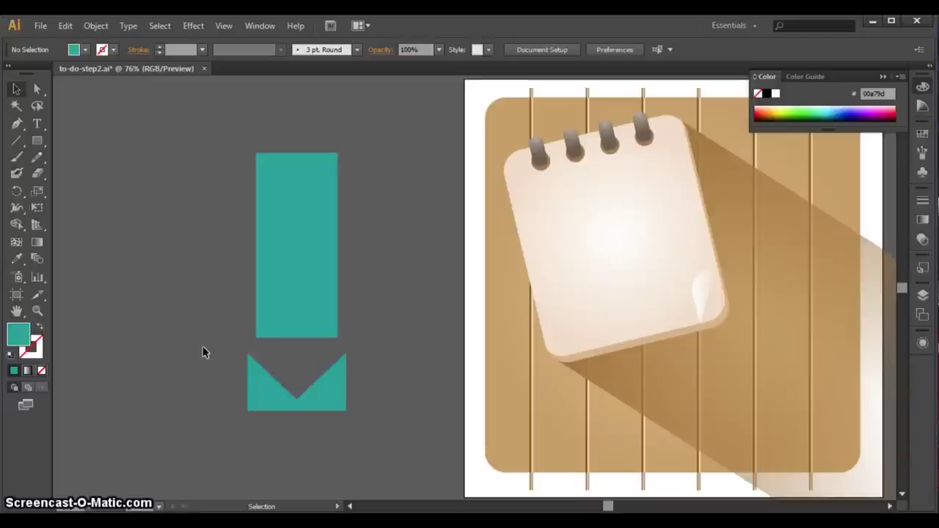
Step: Draw a narrow rectangle over the bar's lower left and fill it with a tan swatch
left_click(36, 140)
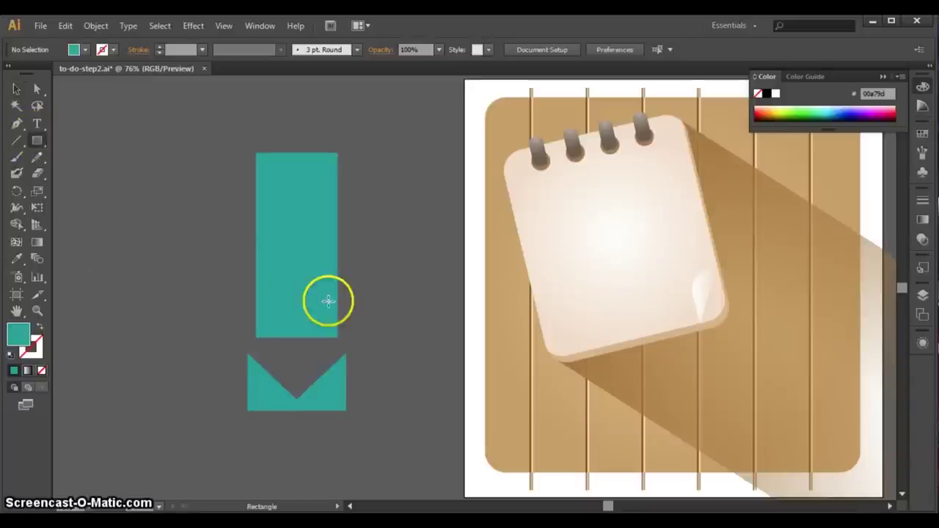
mouse_move(255, 246)
left_mouse_down()
mouse_move(272, 329)
mouse_move(285, 336)
left_mouse_up()
left_click(16, 89)
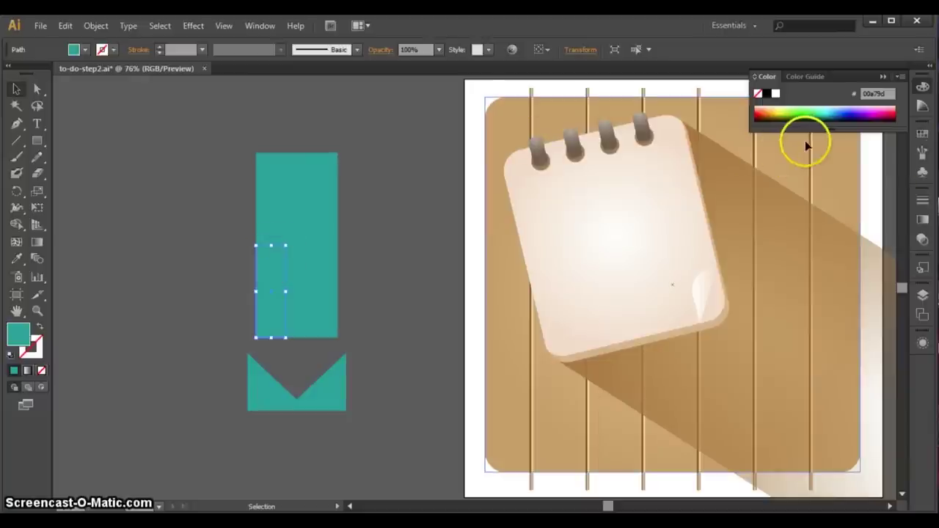
left_click(922, 136)
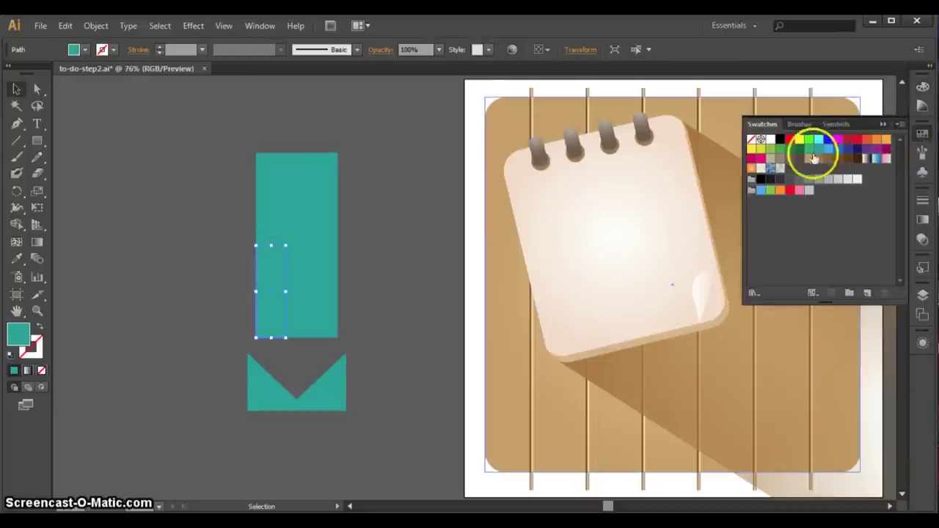
left_click(807, 160)
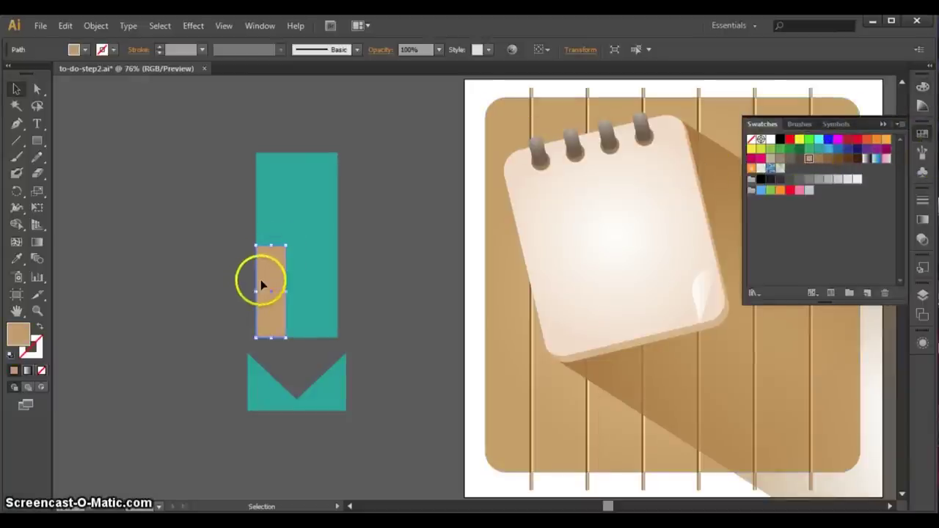
Step: Alt-drag copies of the tan strip to the right to make three side-by-side strips
left_click_drag(264, 281, 290, 281)
key("alt")
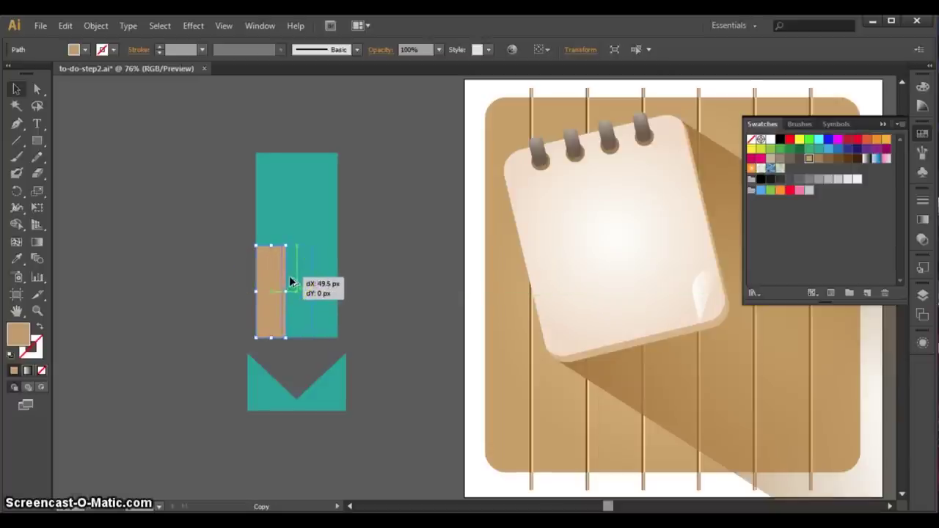
left_click_drag(290, 277, 318, 282)
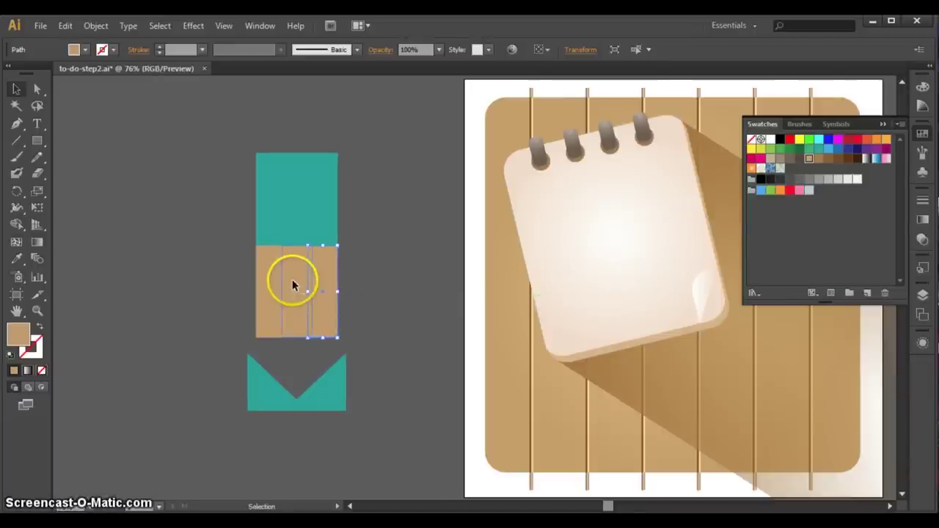
Step: Lighten the left tan strip's fill slightly in the Color Picker
left_click(270, 277)
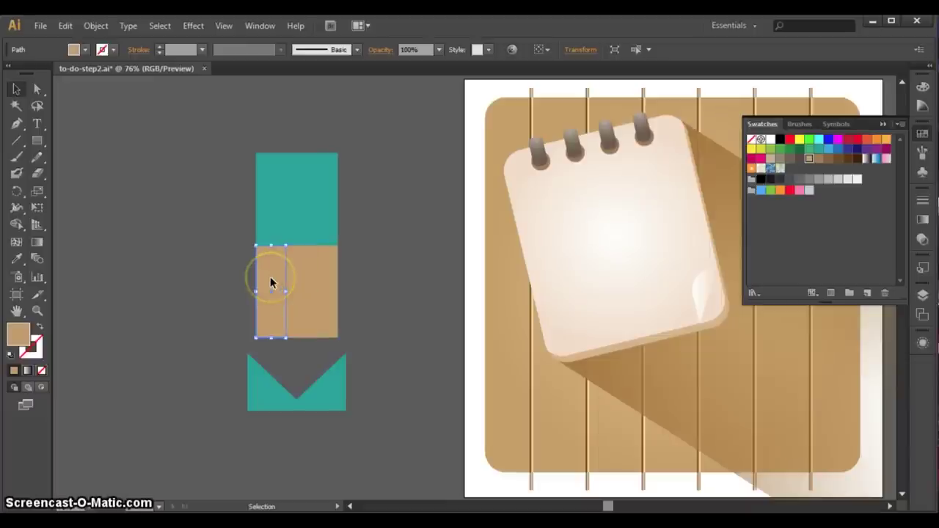
double_click(20, 341)
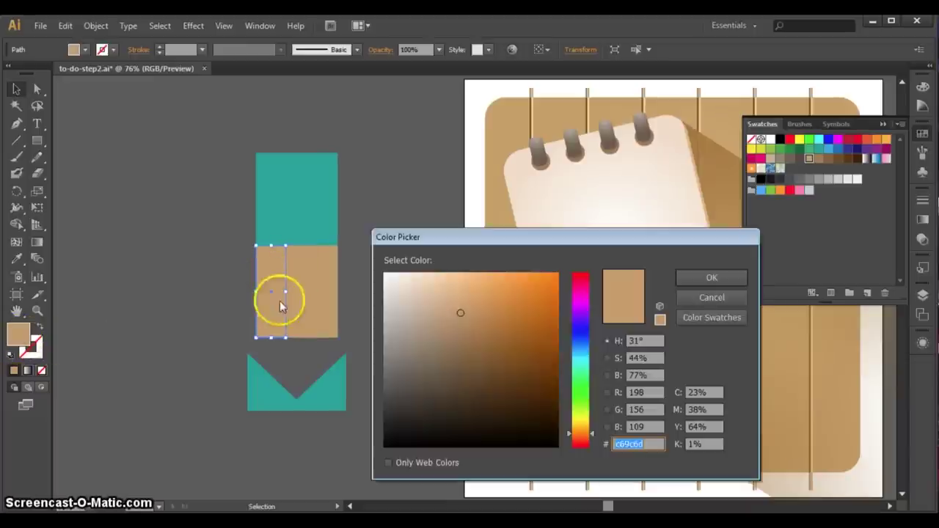
left_click_drag(451, 305, 444, 299)
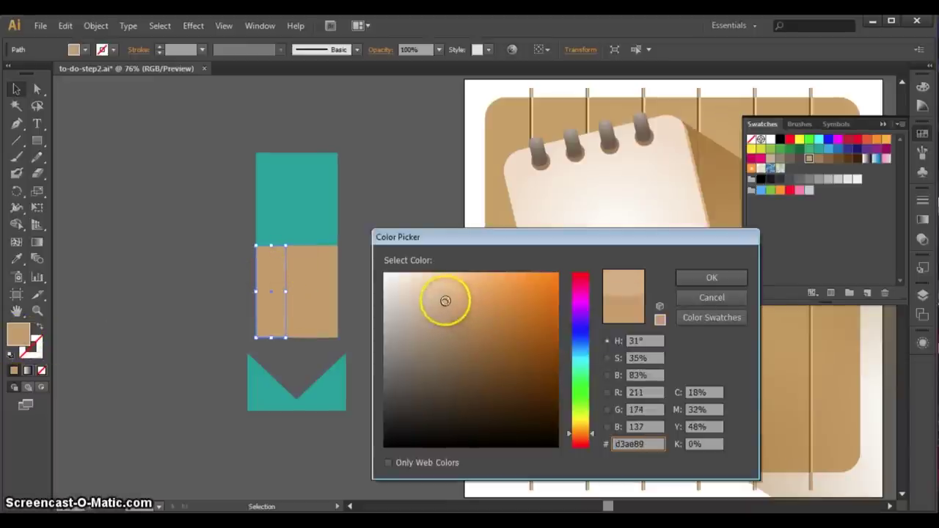
left_click(731, 277)
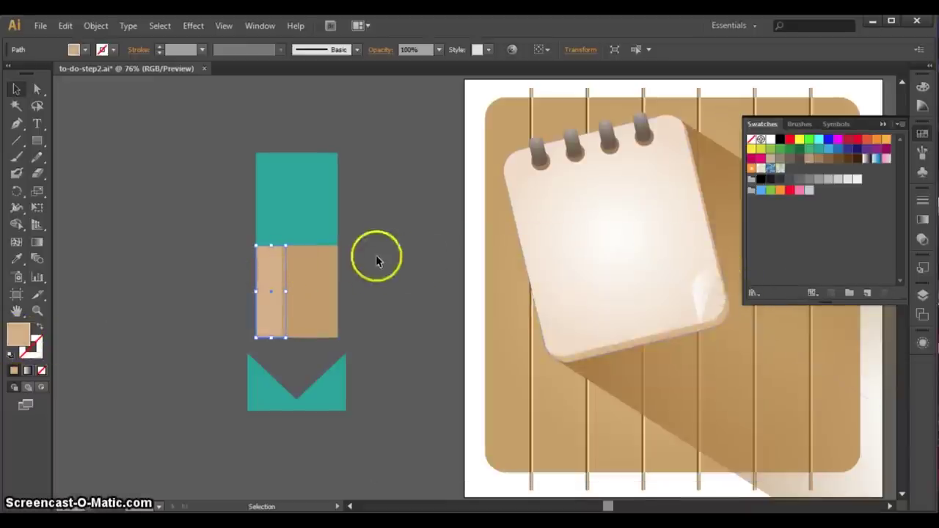
Step: Darken the right tan strip's fill in the Color Picker
left_click(325, 268)
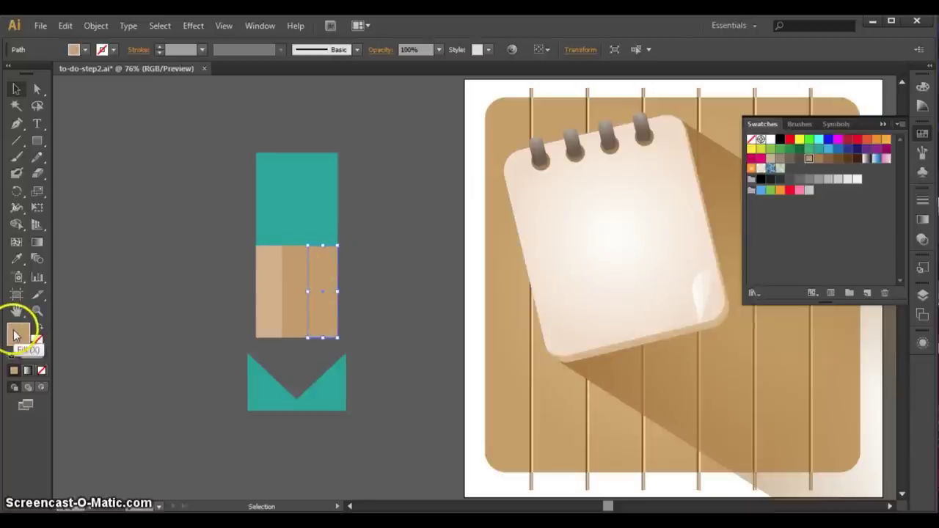
double_click(16, 334)
left_click_drag(457, 316, 457, 327)
left_click(689, 278)
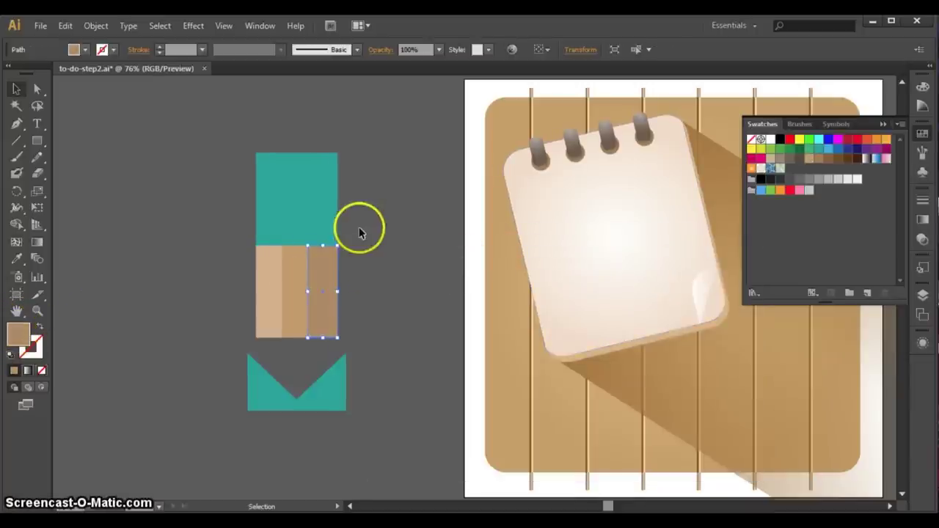
left_click(359, 227)
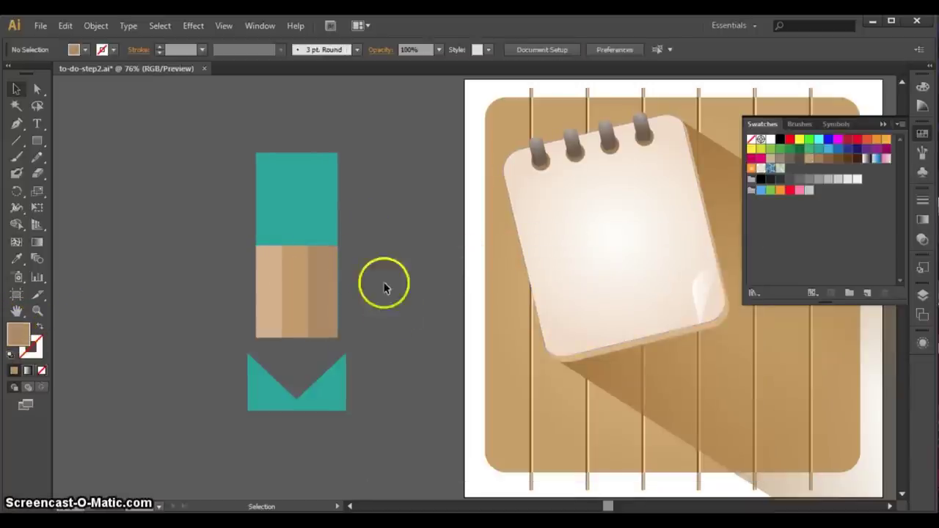
double_click(330, 299)
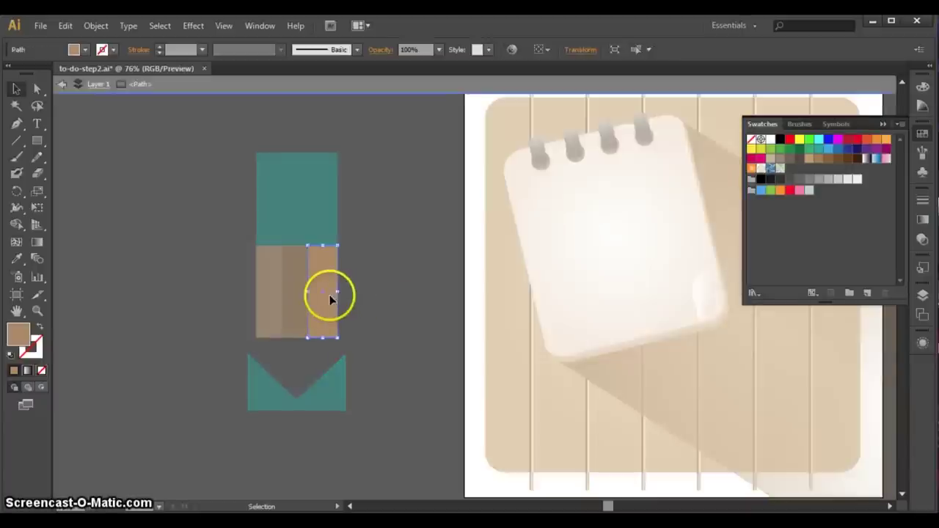
left_click(59, 86)
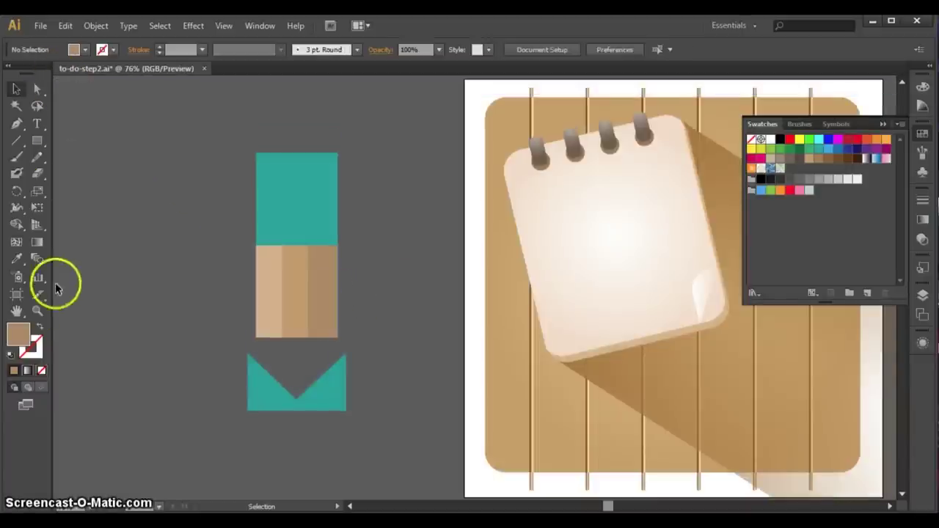
Step: Recolour the right strip to ba8b65 and move the teal notched piece up over the strips
left_click(329, 276)
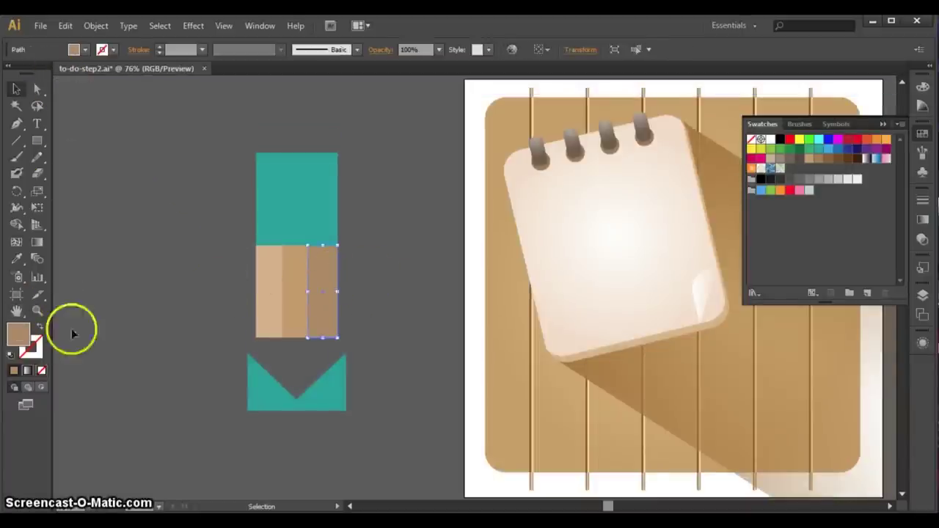
double_click(17, 332)
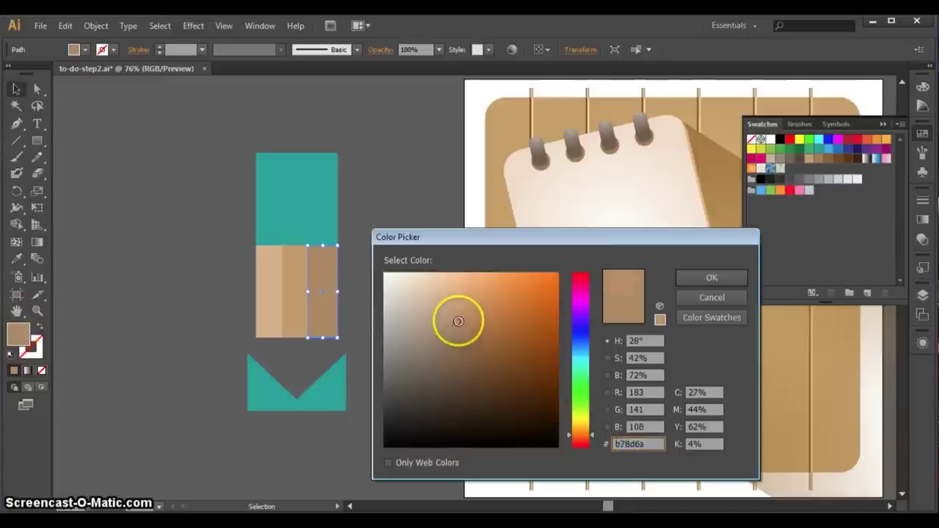
left_click(463, 320)
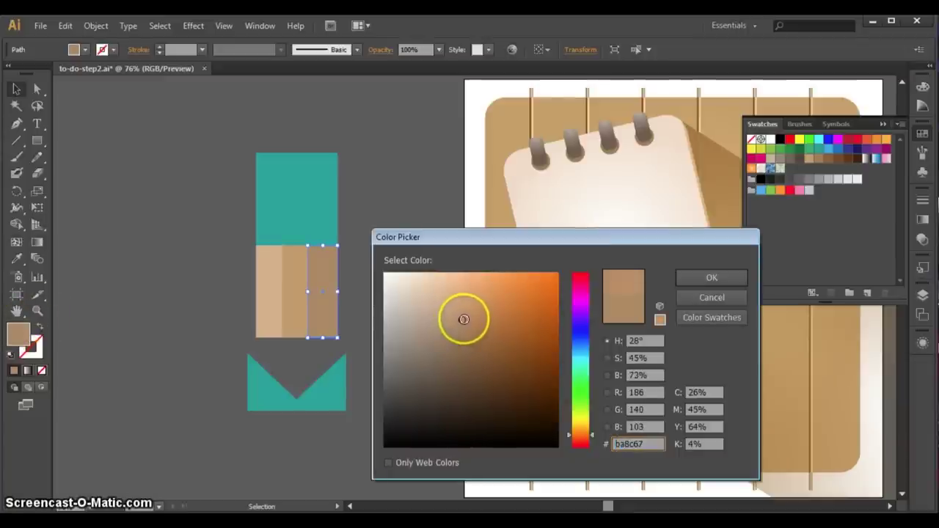
left_click(722, 279)
left_click(379, 210)
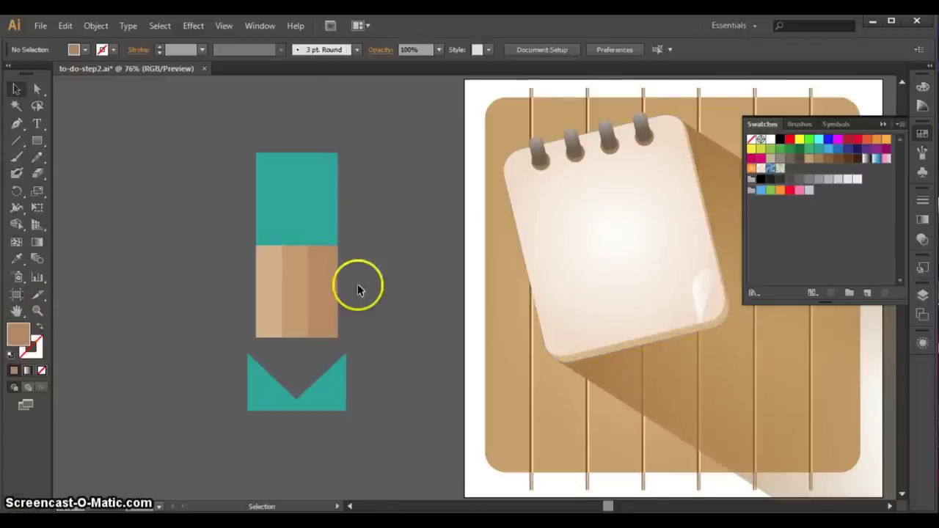
left_click_drag(333, 389, 336, 333)
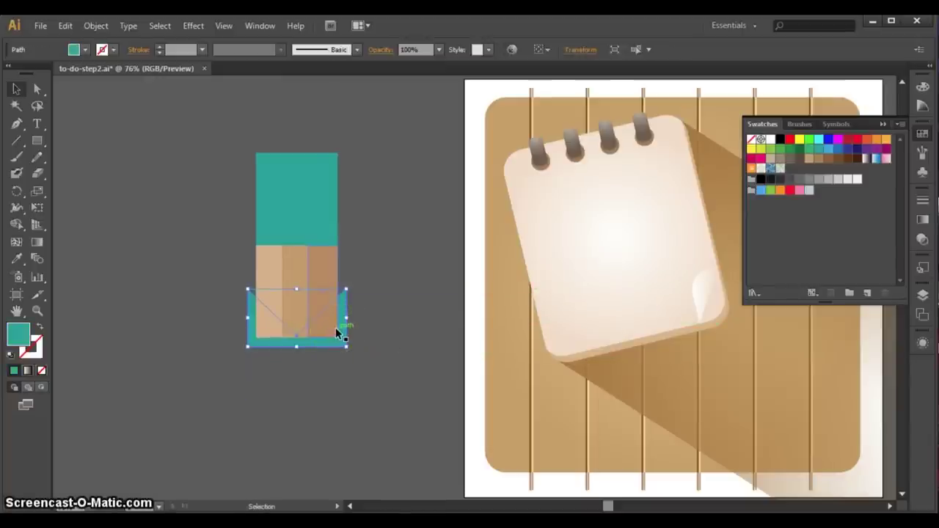
Step: Select all pencil shapes and use Shape Builder to cut the strips' bottoms into a point
left_click(345, 336)
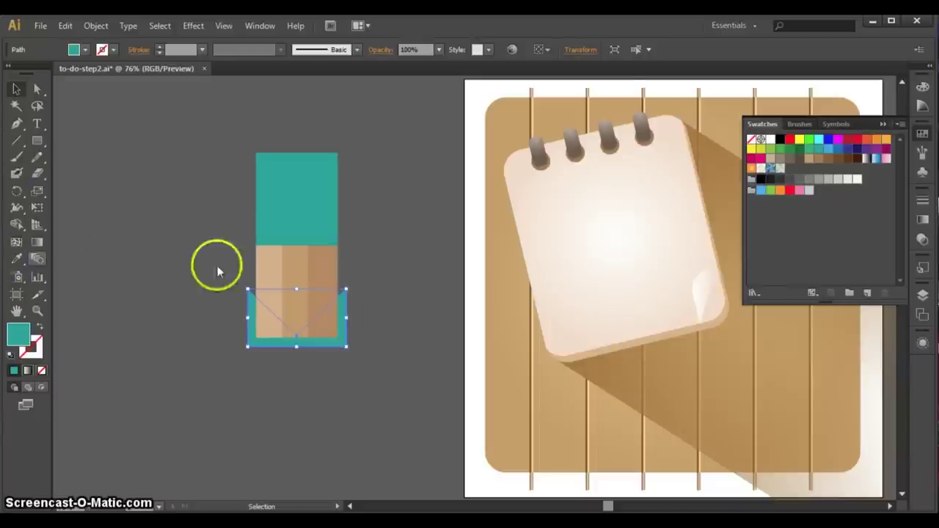
left_click_drag(149, 188, 371, 379)
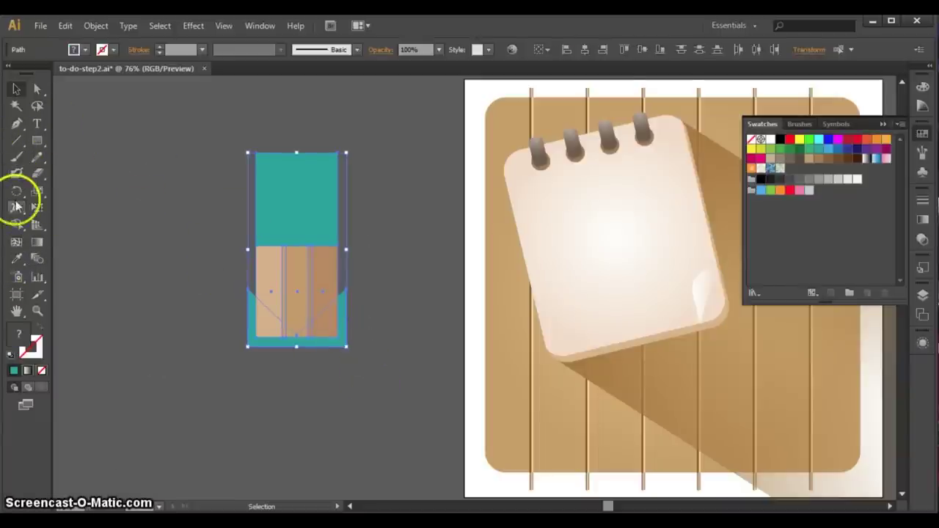
left_click(16, 224)
left_click_drag(330, 345, 342, 331)
left_click(326, 330, "alt")
left_click(309, 330, "alt")
left_click(297, 330, "alt")
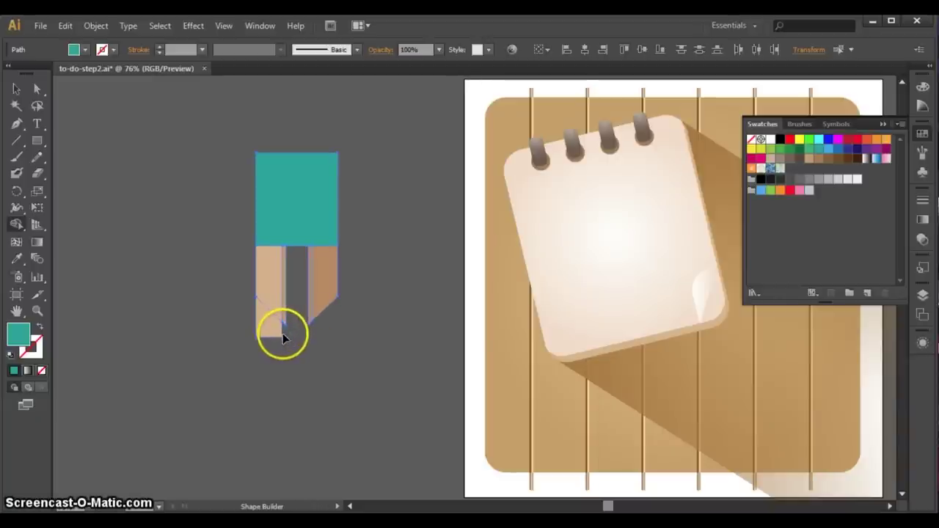
left_click(282, 334)
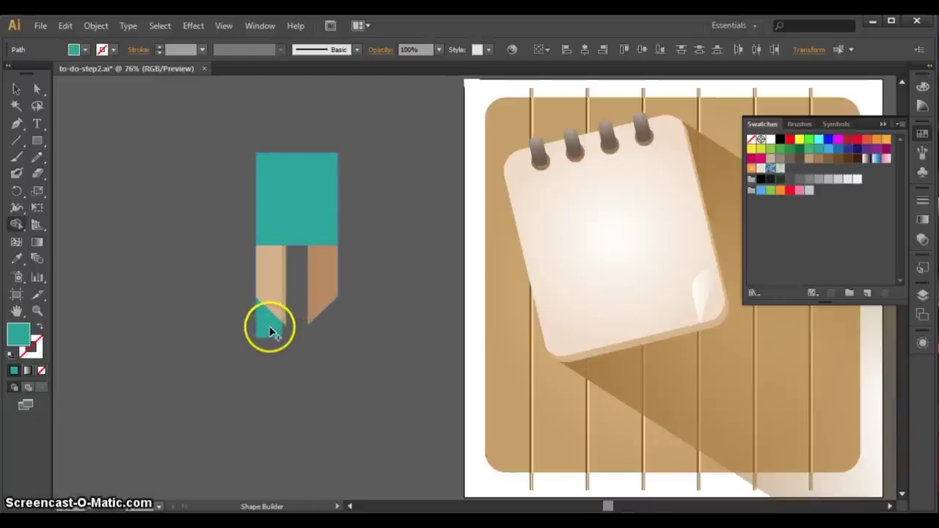
Step: Undo the teal fill on the left strip and restore the deleted middle strip
key("ctrl+a")
key("z")
left_click(21, 85)
key("ctrl+z")
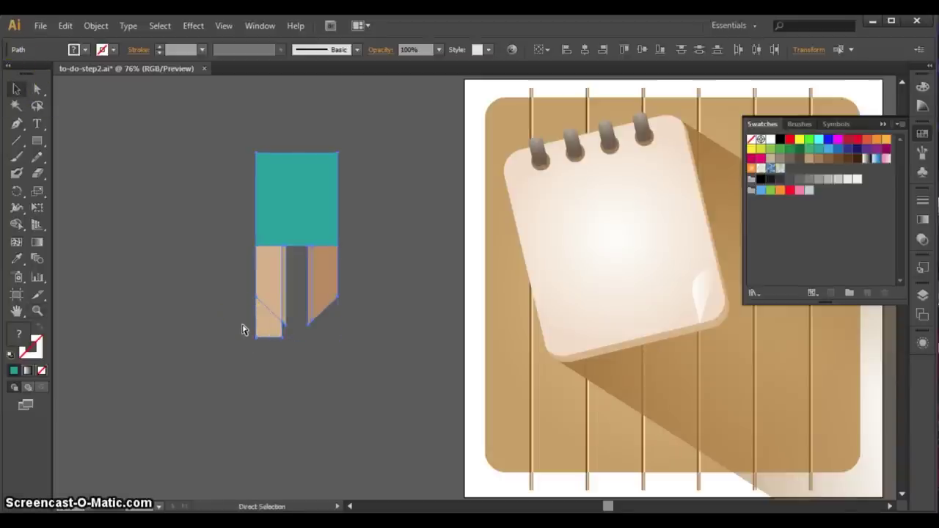
key("ctrl+z")
left_click(220, 351)
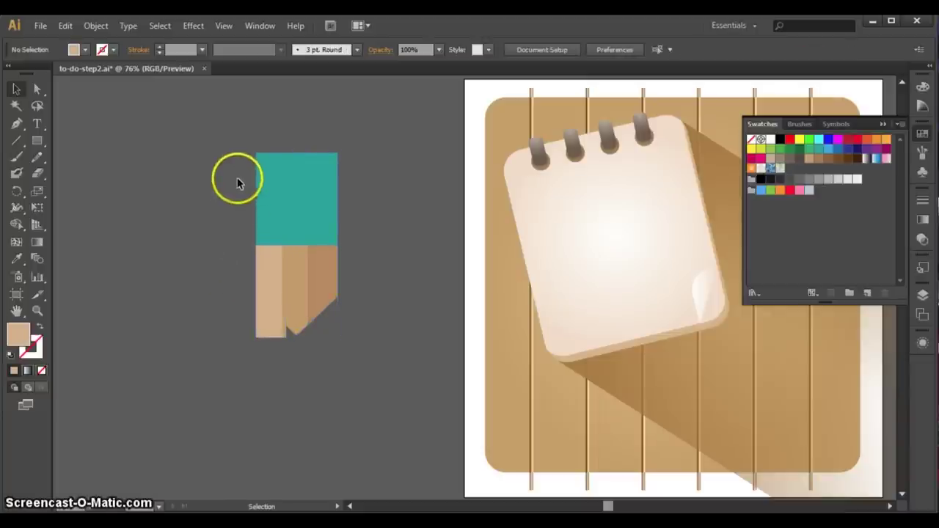
Step: Reselect all pencil shapes and Shape Builder-merge the tip pieces into the strips
left_click_drag(210, 121, 393, 364)
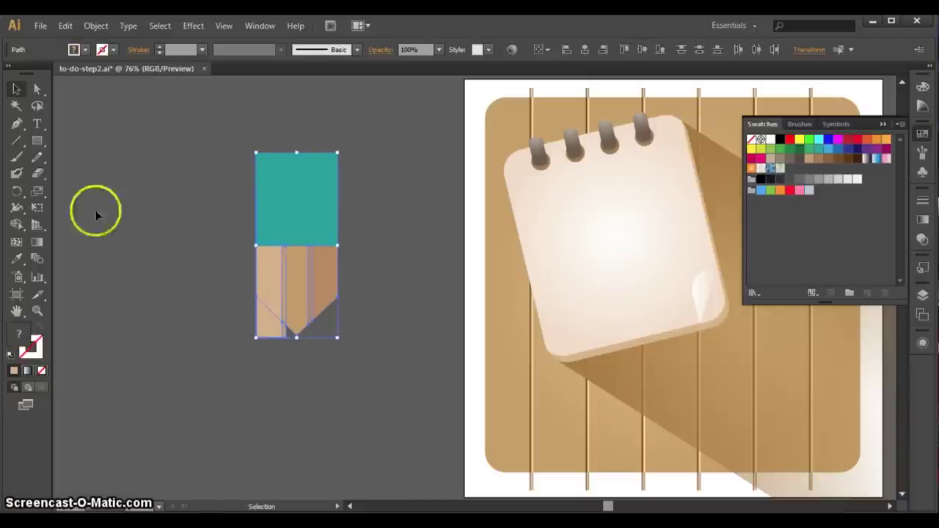
left_click(16, 225)
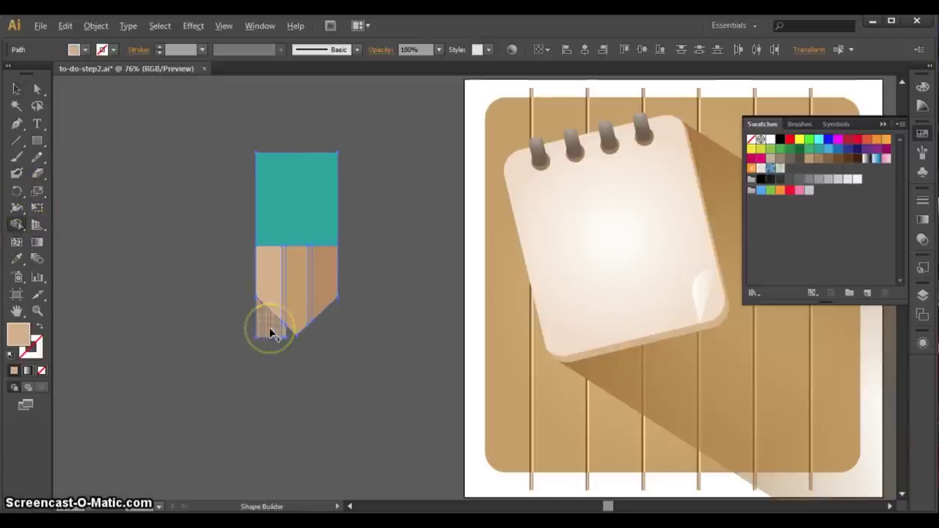
left_click_drag(269, 329, 284, 335)
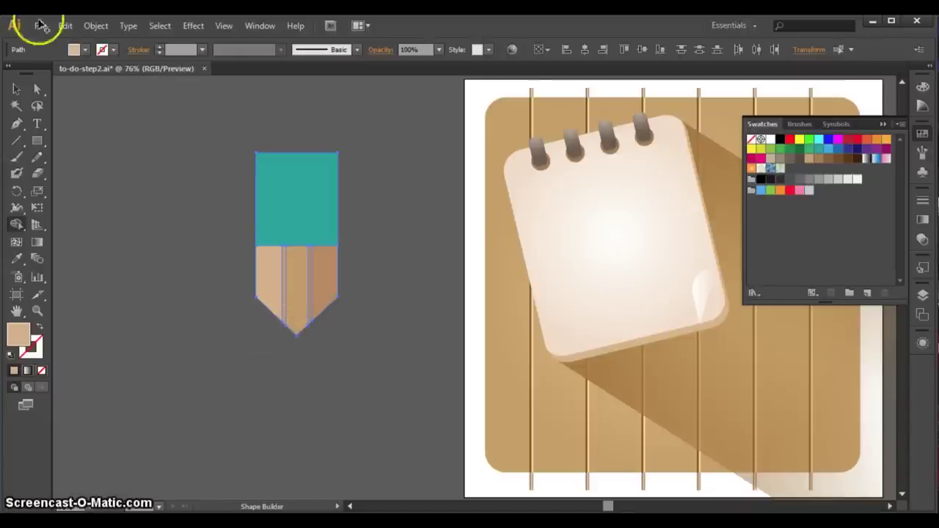
left_click(16, 88)
left_click(352, 467)
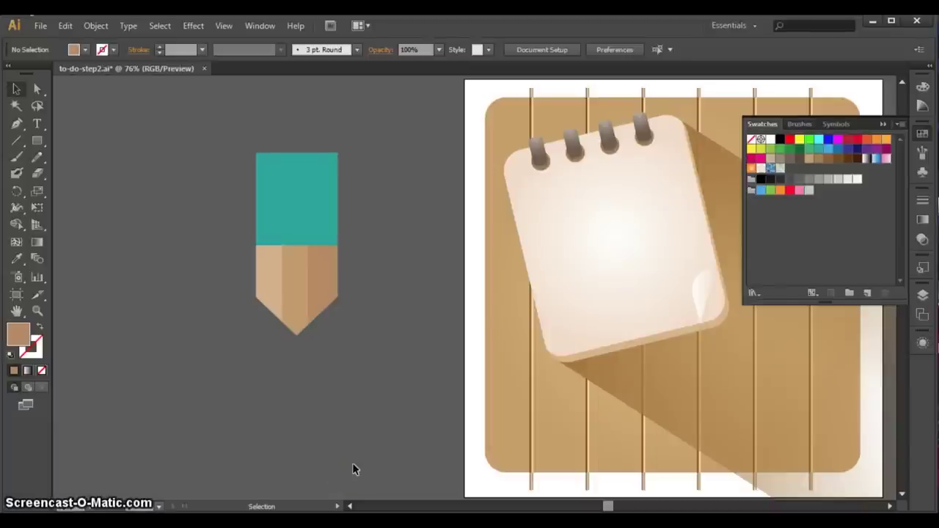
Step: Bring the middle tan tip strip to the front with Object > Arrange > Bring to Front
left_click(325, 342)
left_click(301, 313)
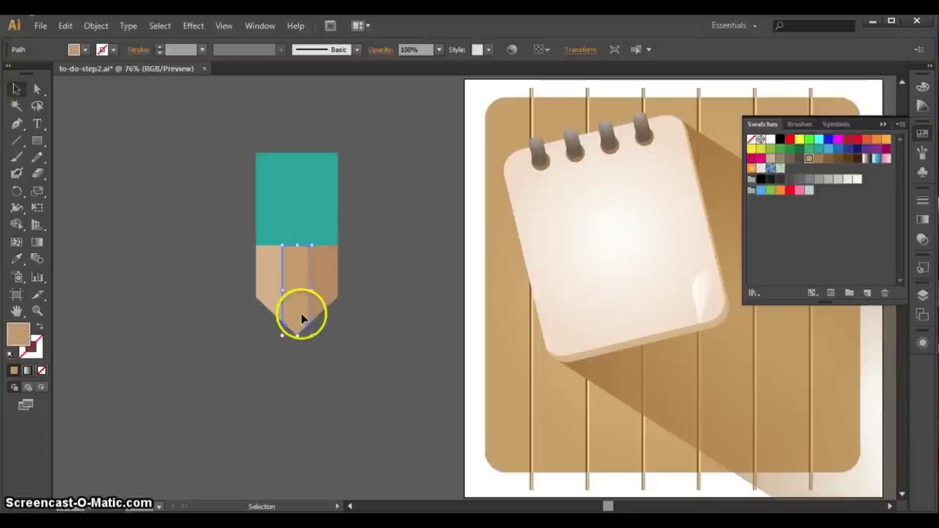
left_click(103, 30)
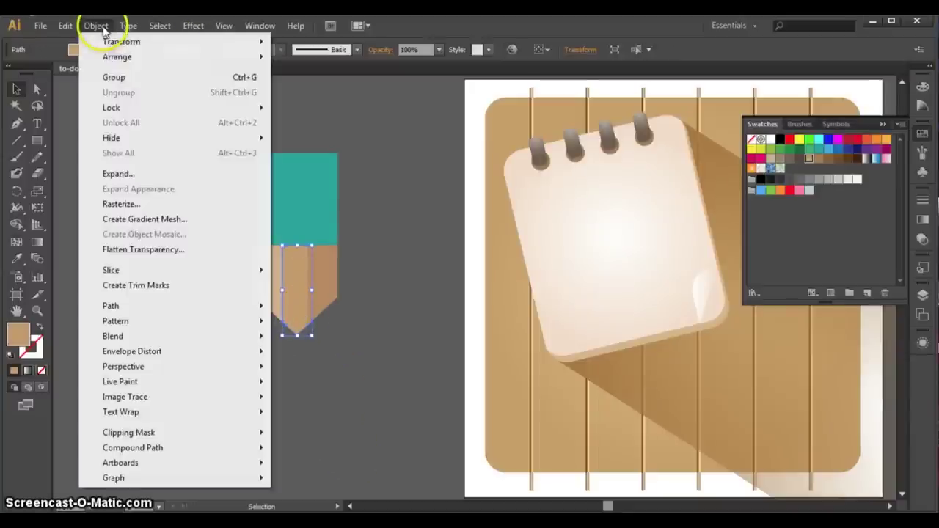
mouse_move(163, 56)
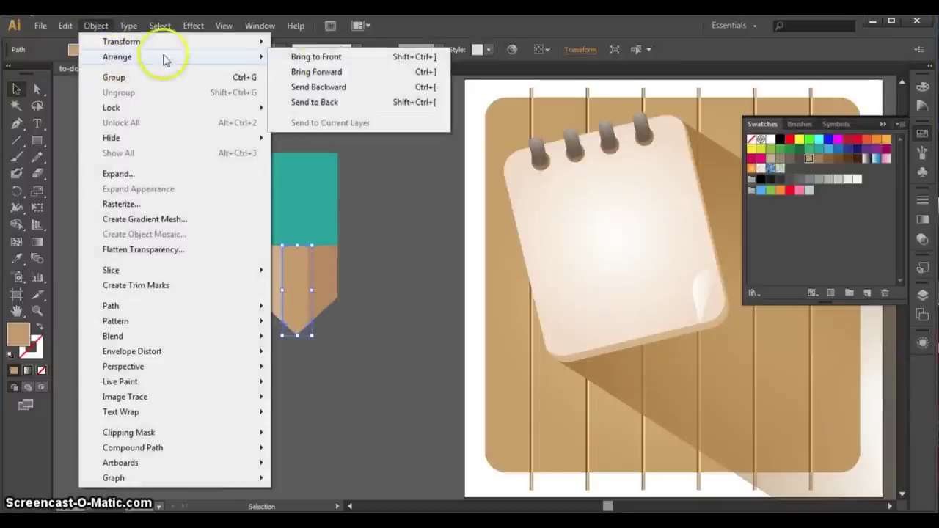
left_click(320, 57)
left_click(377, 381)
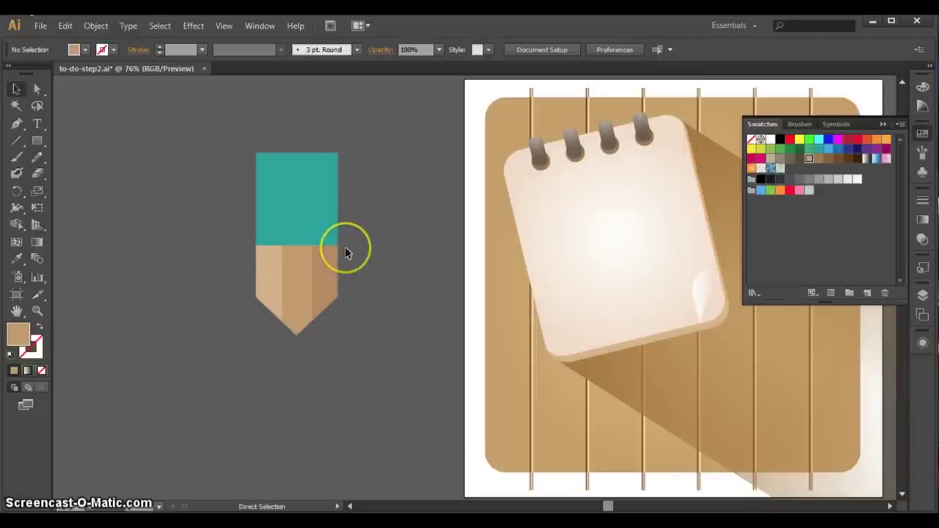
key("ctrl+plus")
key("ctrl+plus")
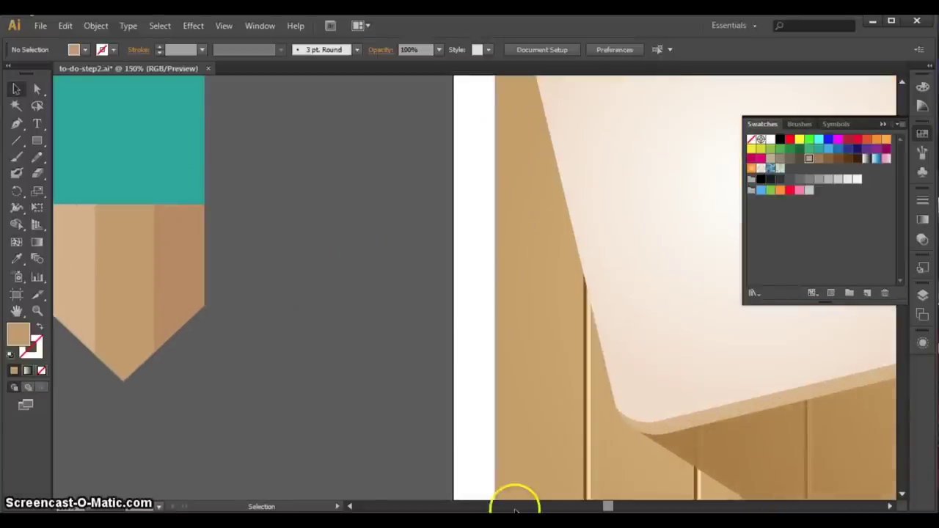
Step: Pen-draw a closed trapezoid above the stripes with a curved, scalloped lower edge following their arched tops
left_click(349, 506)
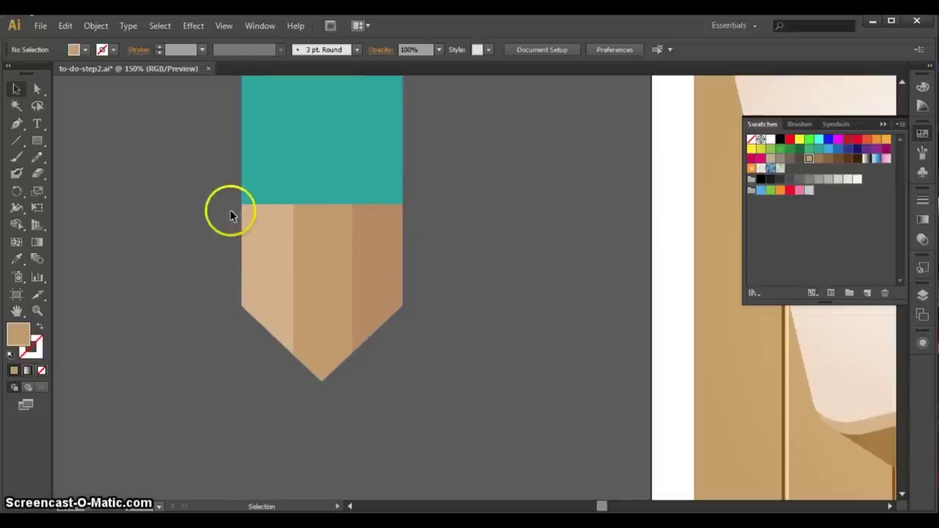
left_click(16, 126)
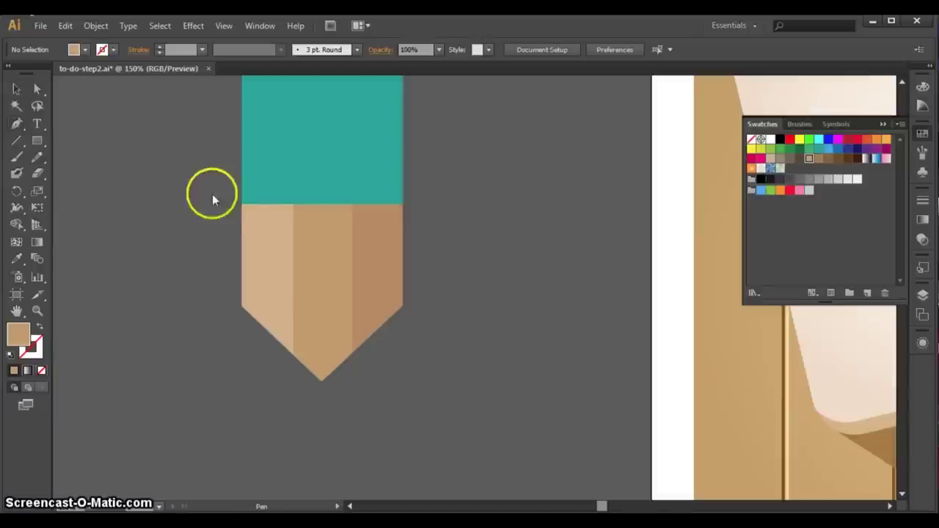
left_click(236, 225)
left_click(270, 207)
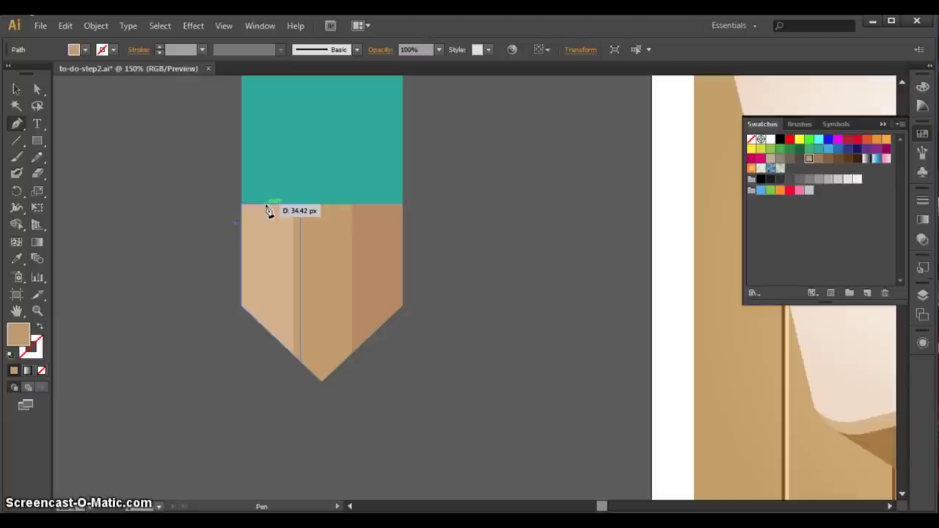
left_click(285, 206)
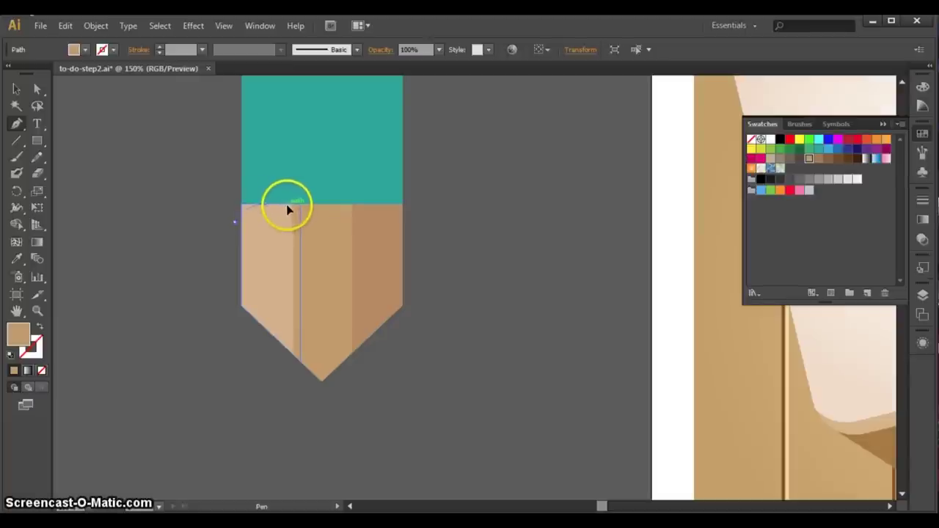
left_click_drag(289, 210, 323, 207)
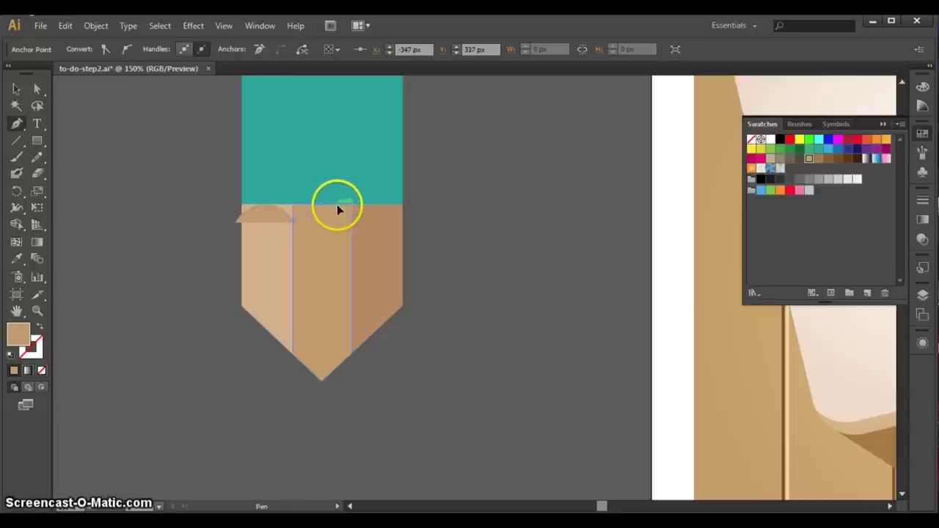
left_click_drag(340, 210, 379, 209)
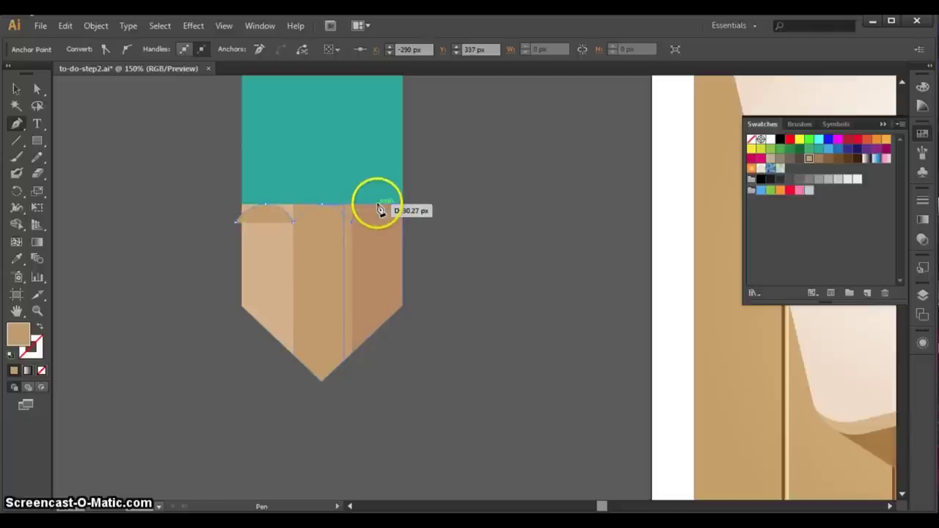
left_click_drag(396, 205, 413, 227)
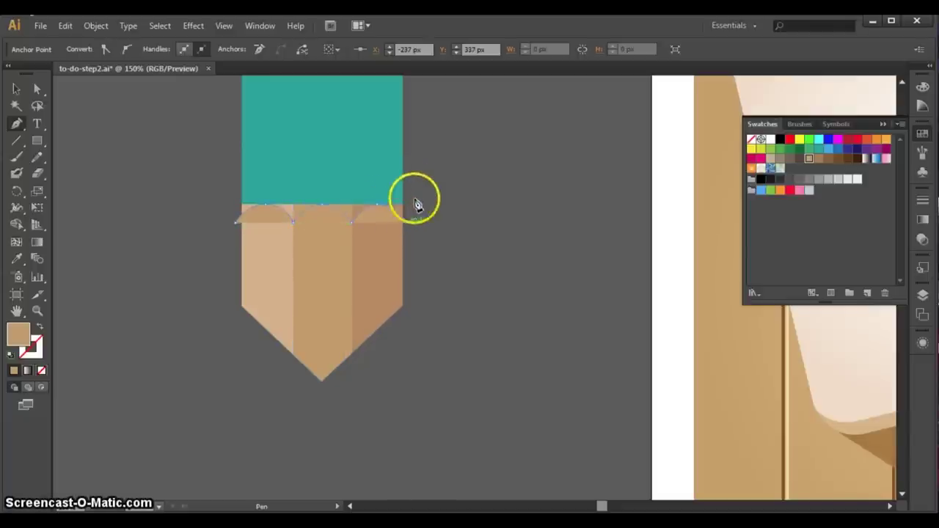
left_click(413, 160)
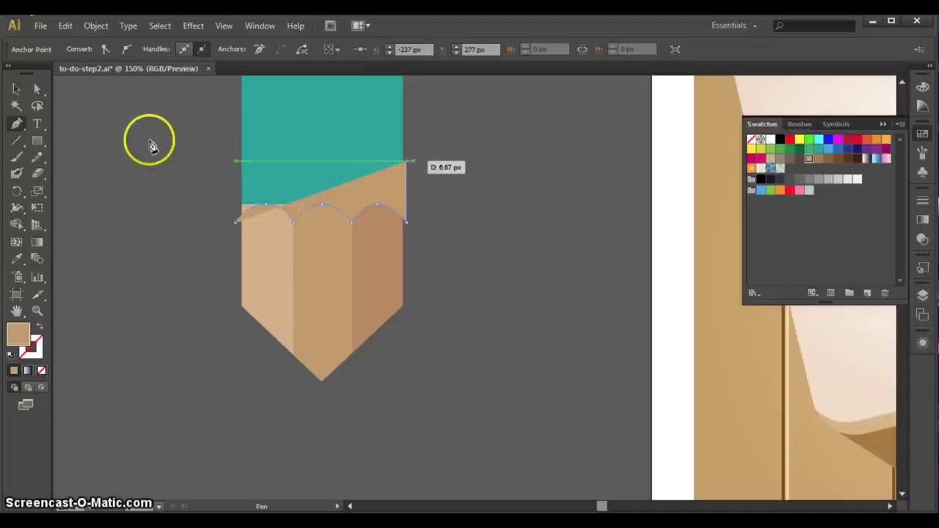
left_click(201, 161)
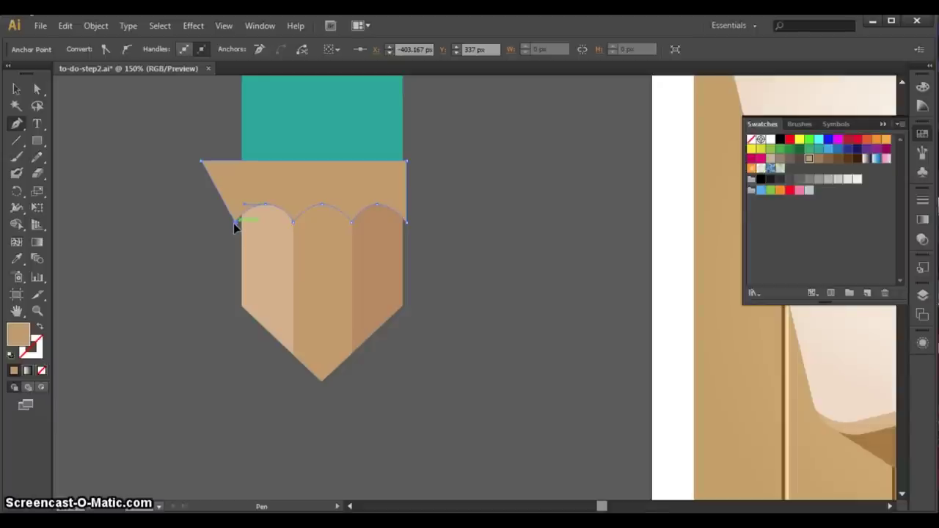
left_click(193, 218)
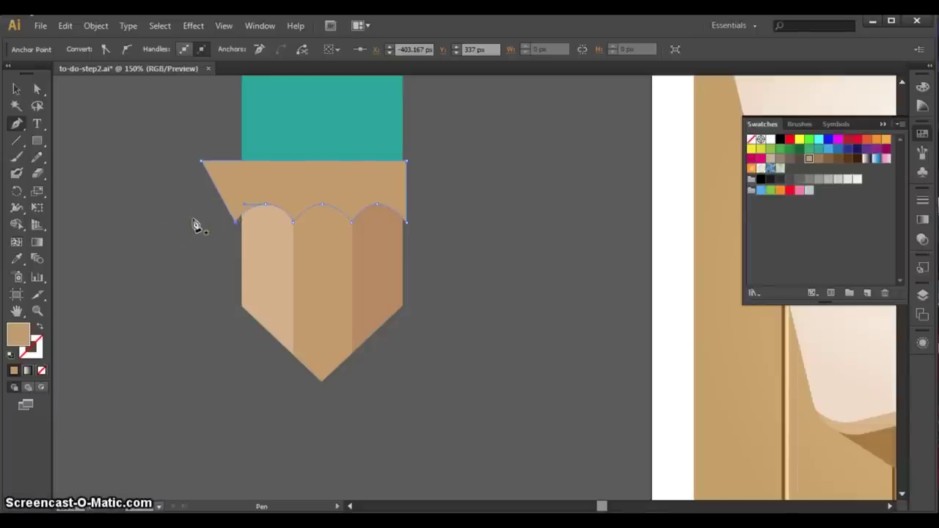
left_click(16, 89)
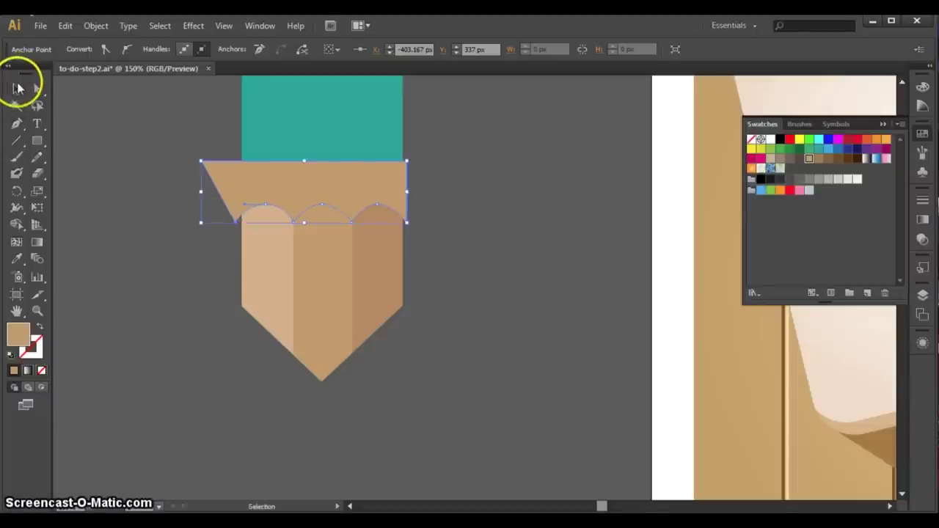
Step: Draw a roughly 50 px circle, duplicate it into a row of three, and move them onto empty canvas
left_click(36, 140)
left_click_drag(55, 146, 74, 173)
left_click_drag(478, 206, 524, 256)
key("v")
left_click_drag(390, 249, 387, 258)
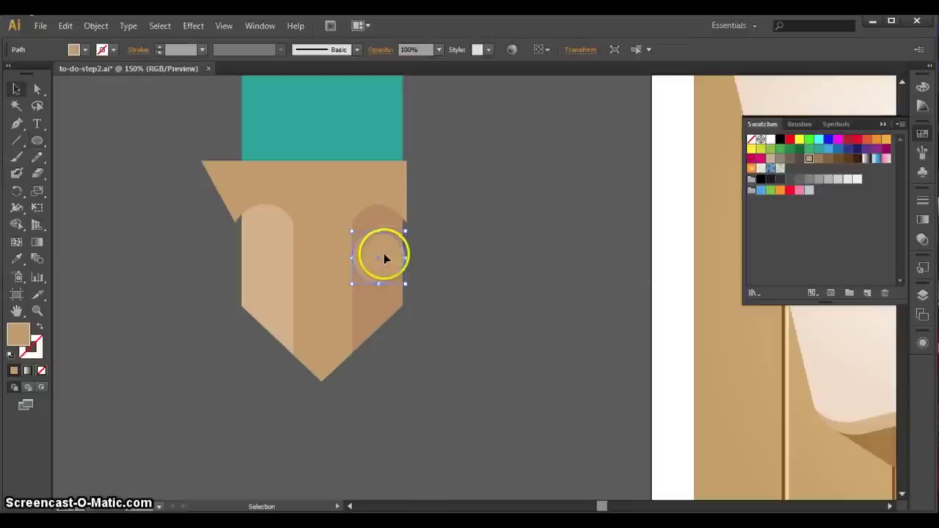
left_click_drag(442, 256, 484, 262)
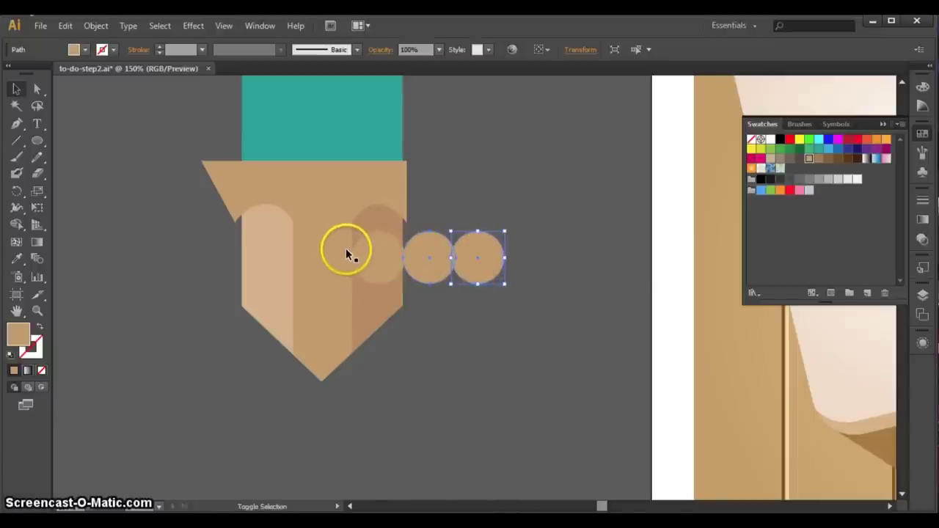
left_click(373, 250, "shift")
left_click_drag(373, 253, 465, 255)
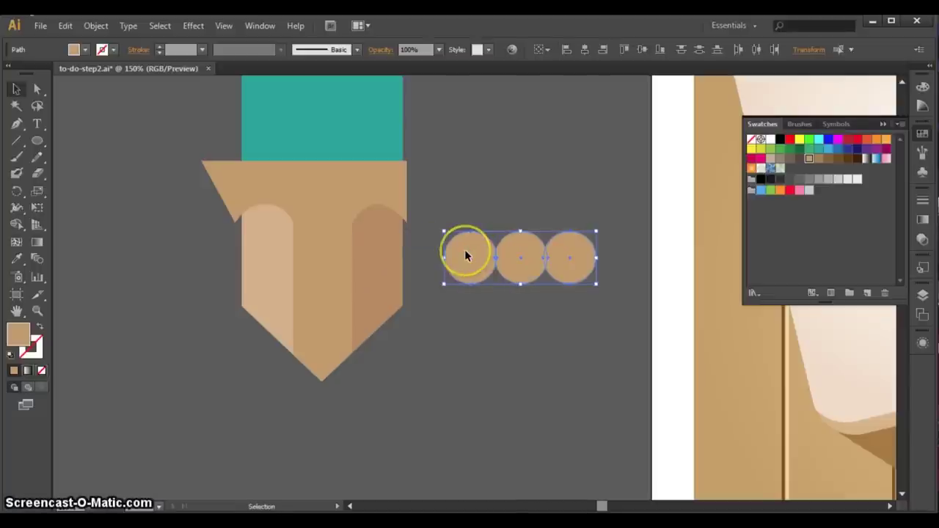
Step: Merge the three circles with Shape Builder and draw a rectangle over their upper halves
left_click(18, 227)
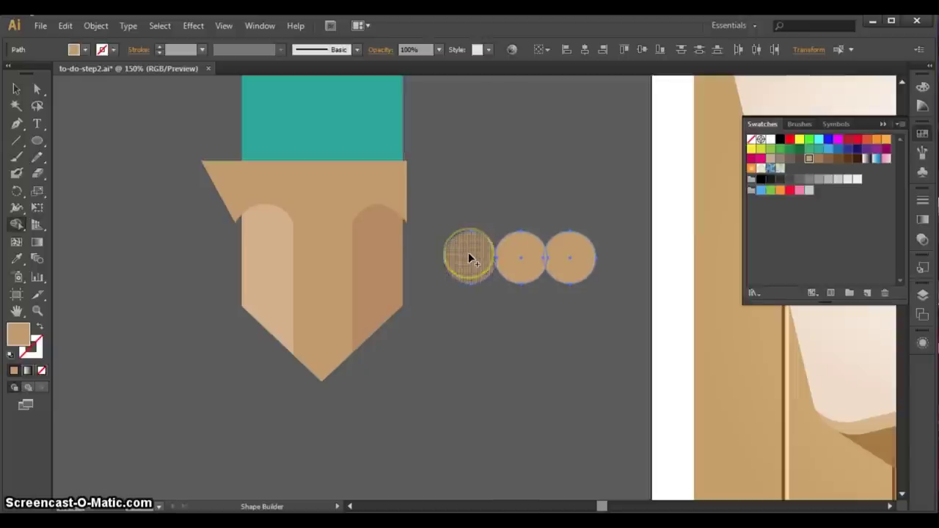
left_click_drag(468, 252, 576, 261)
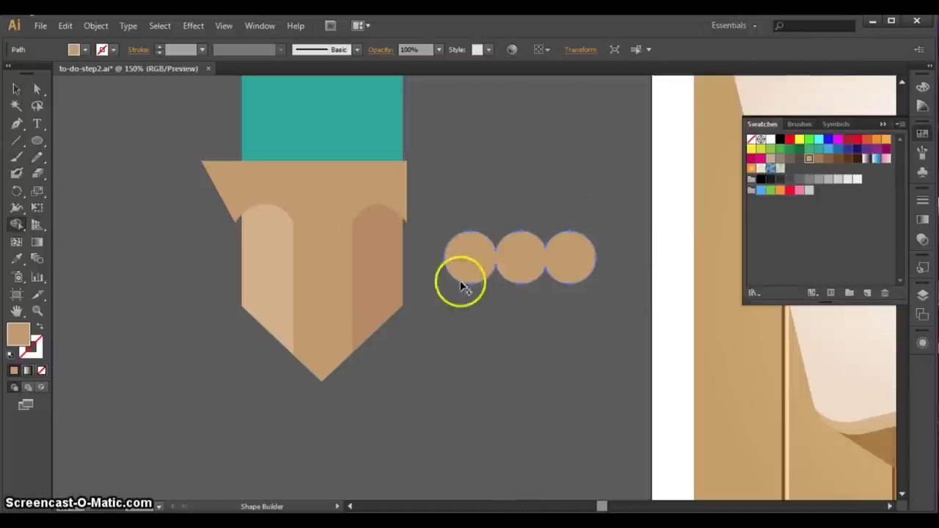
left_click_drag(36, 138, 70, 141)
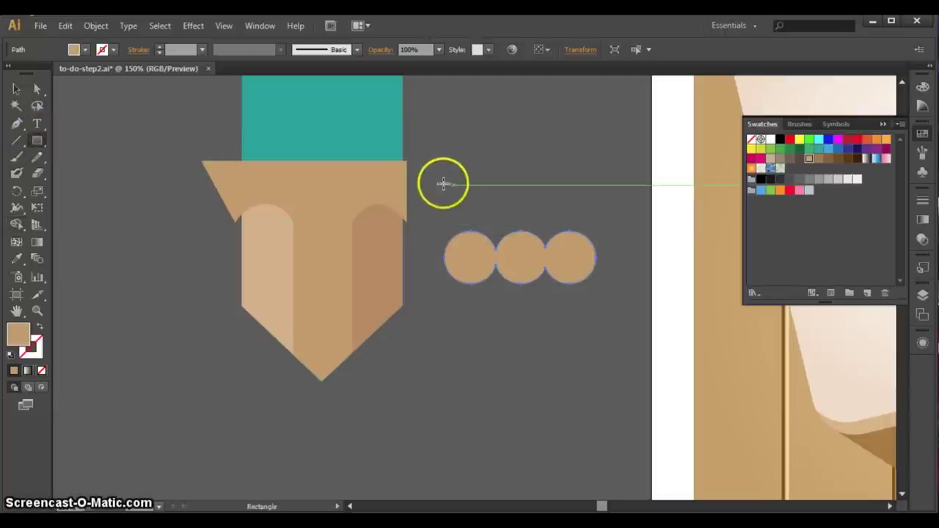
left_click_drag(440, 172, 594, 257)
left_click(16, 88)
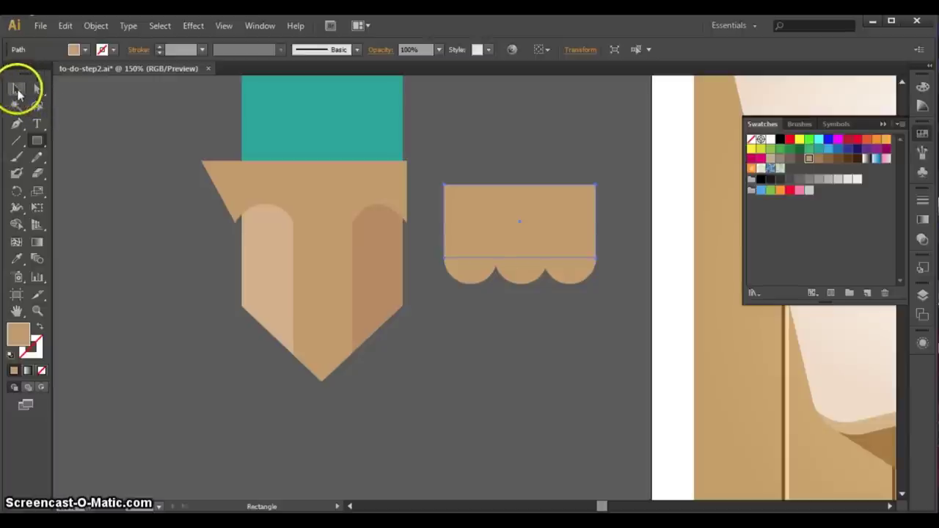
Step: Shape Builder-delete the circles from the rectangle, leaving three scallops cut from its bottom edge
left_click_drag(626, 350, 475, 192)
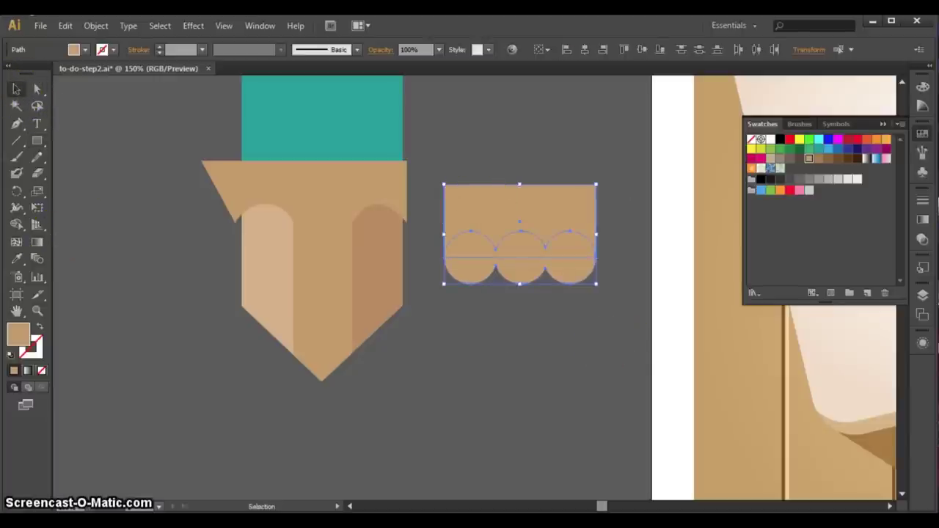
left_click(16, 223)
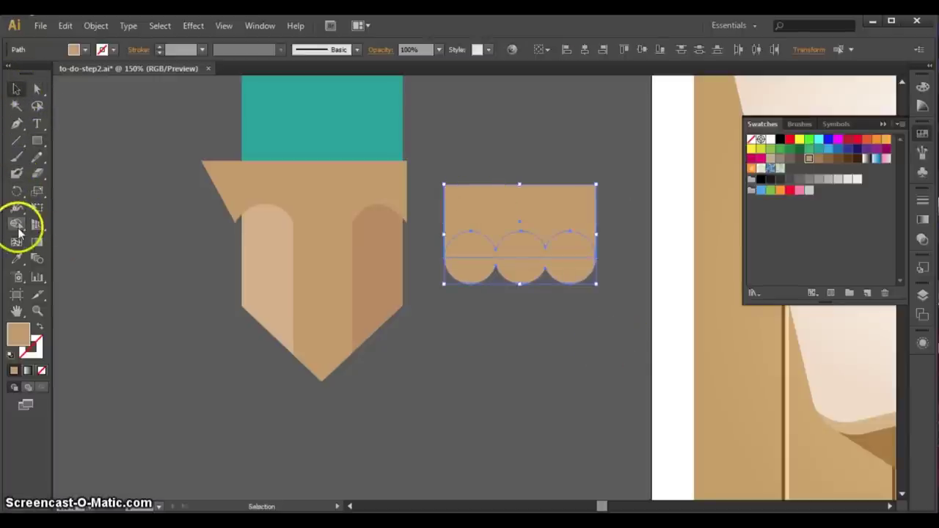
left_click_drag(520, 267, 520, 267)
left_click_drag(470, 245, 520, 257)
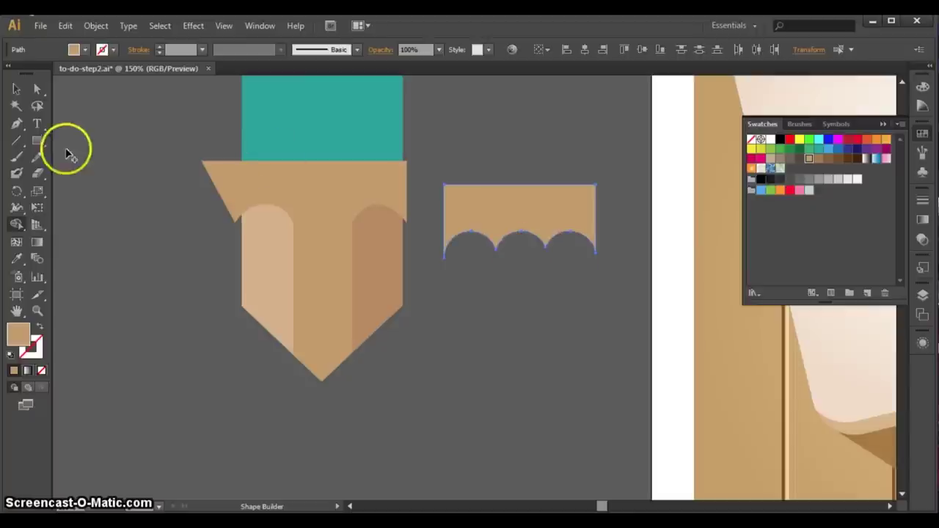
left_click(17, 88)
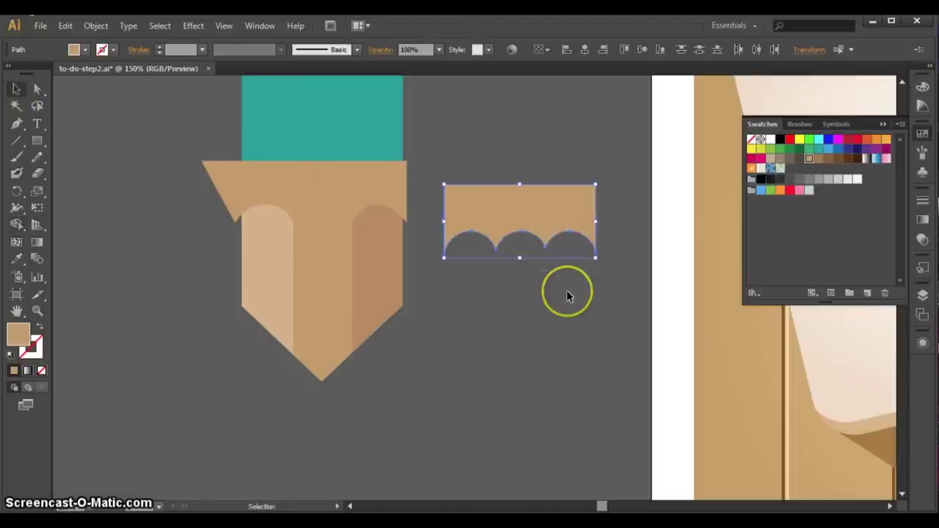
left_click(317, 179)
Step: Select the cap with the three stripes and Shape Builder-delete the tan cap band
left_click(325, 276, "shift")
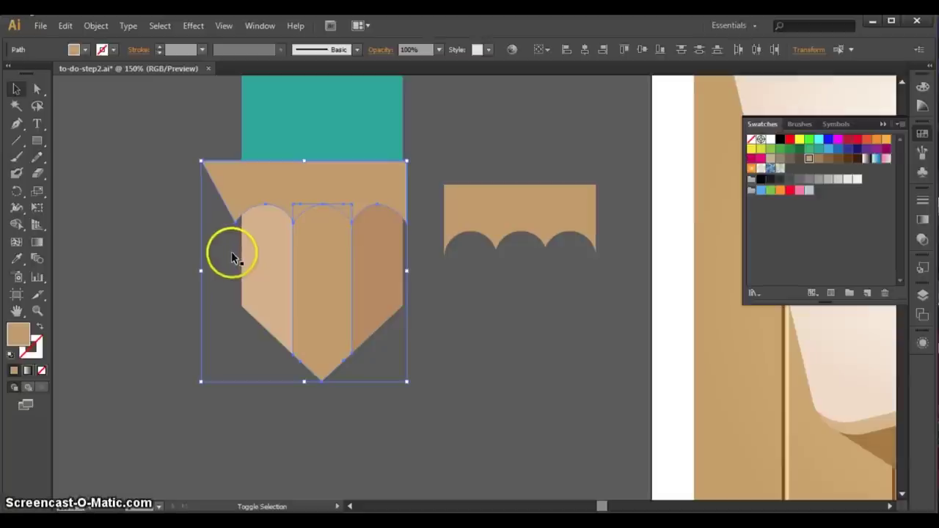
left_click(252, 255, "shift")
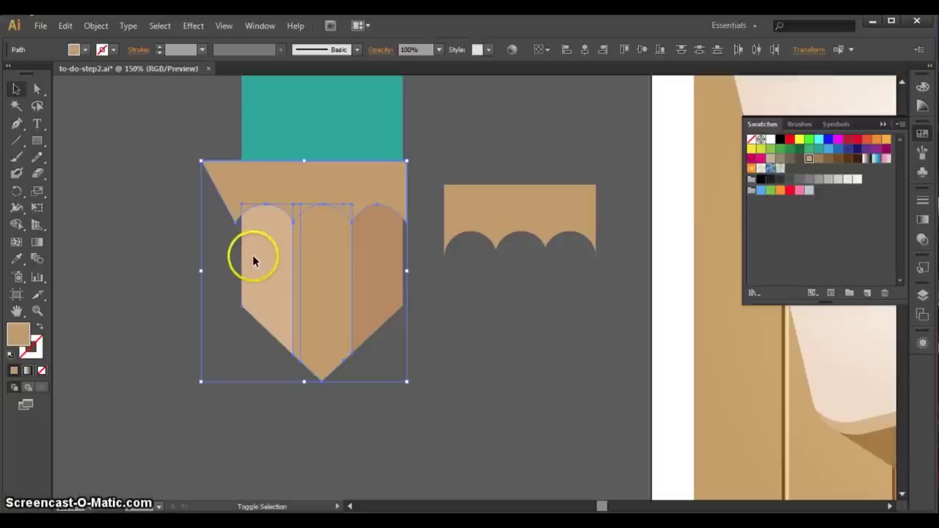
left_click(360, 250, "shift")
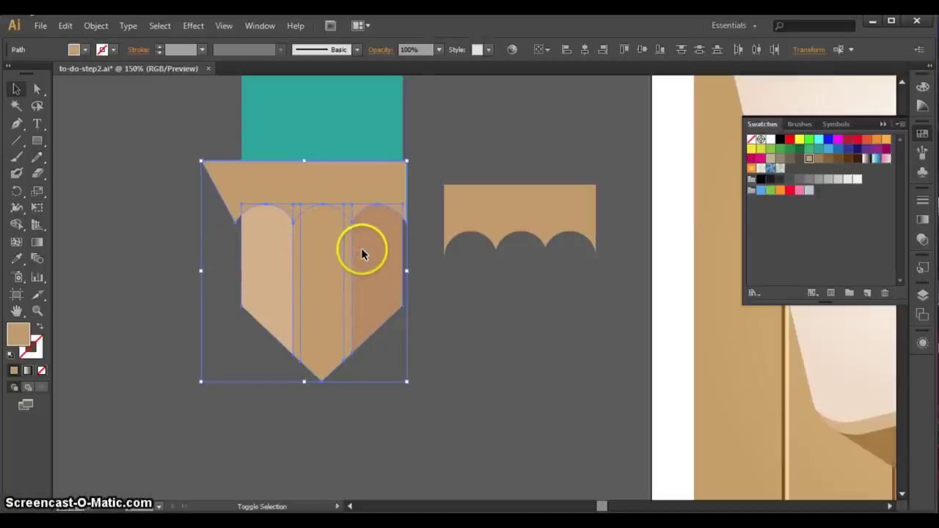
left_click(16, 224)
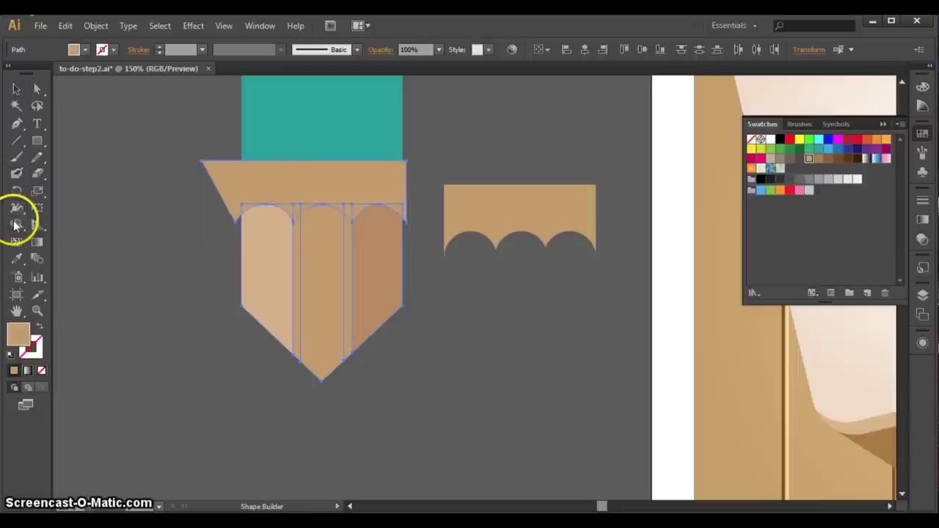
left_click(289, 186, "alt")
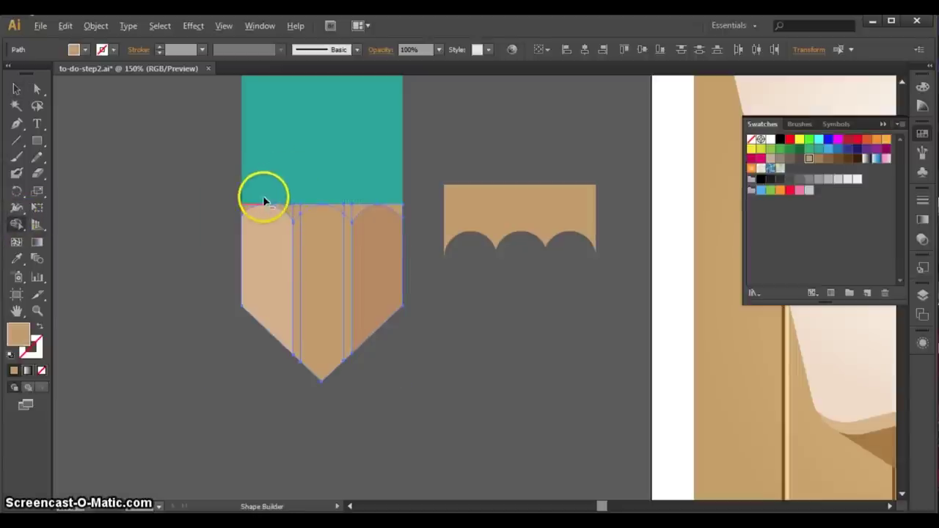
Step: Undo the accidental merge of the left stripe into the teal shape
left_click_drag(245, 207, 271, 210)
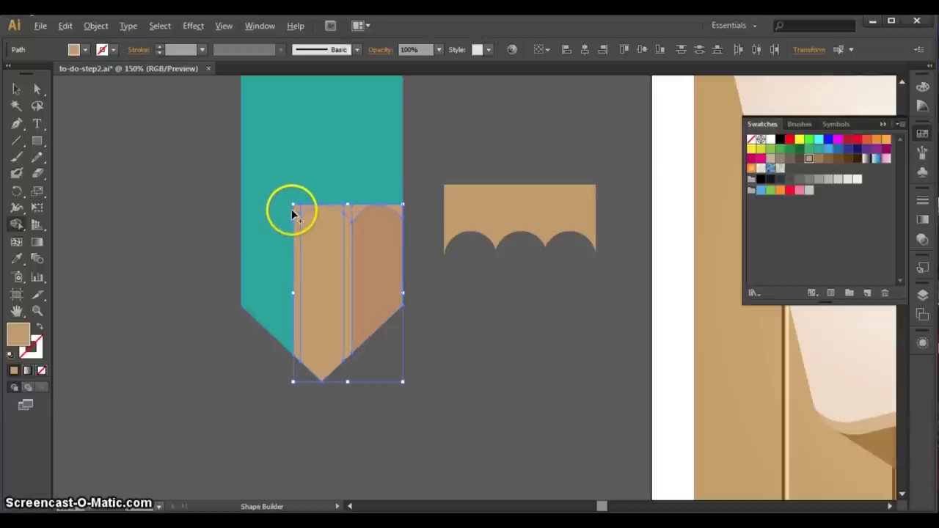
left_click(327, 207)
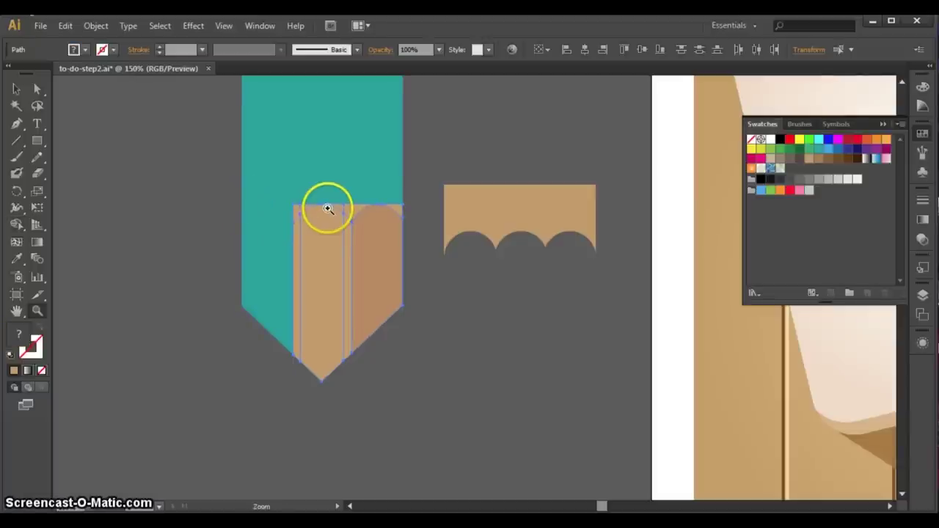
key("z")
left_click(15, 88)
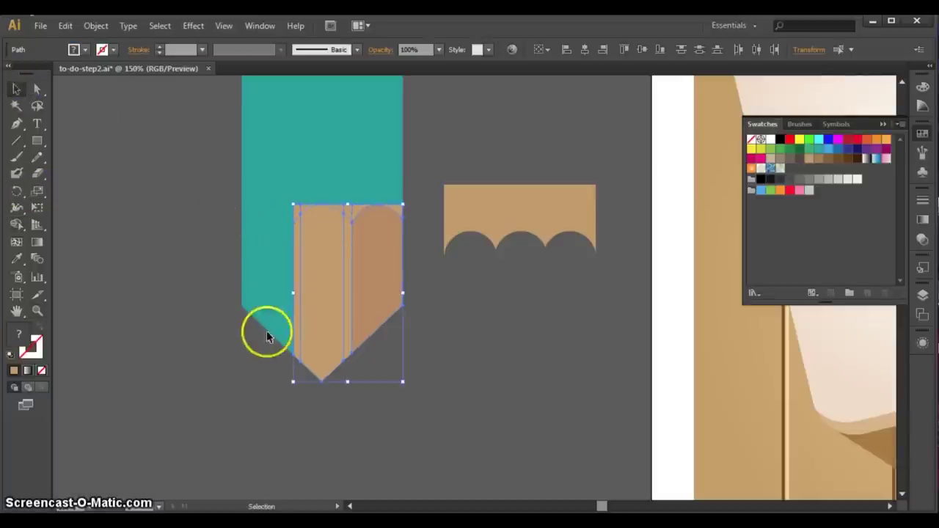
key("ctrl+z")
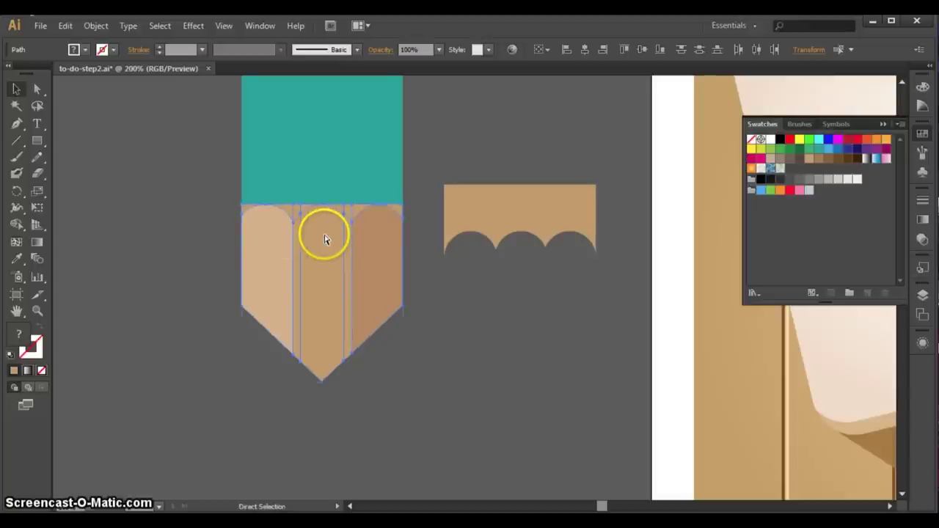
Step: Zoom in, select the left stripe and trim the leftover corner pieces above its arch with Shape Builder
key("ctrl+equal")
key("ctrl+equal")
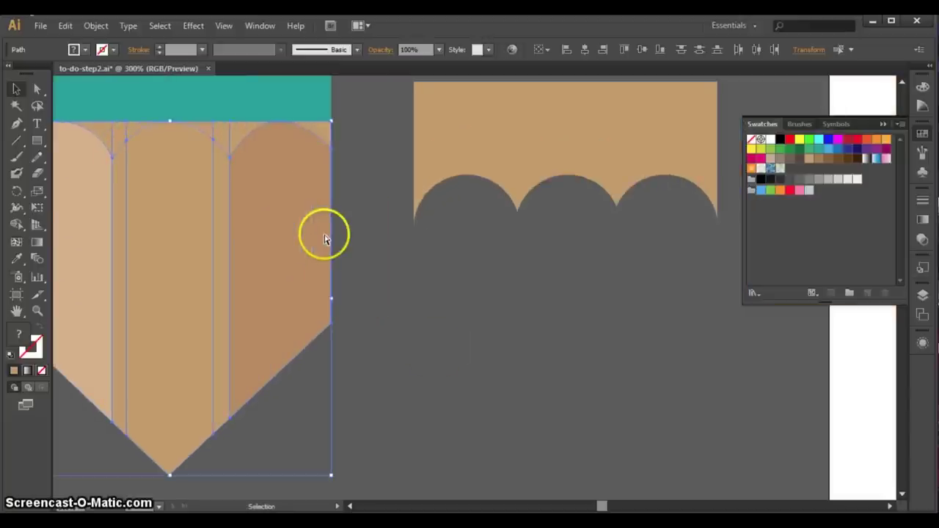
left_click(350, 506)
left_click(350, 506)
left_click(350, 506)
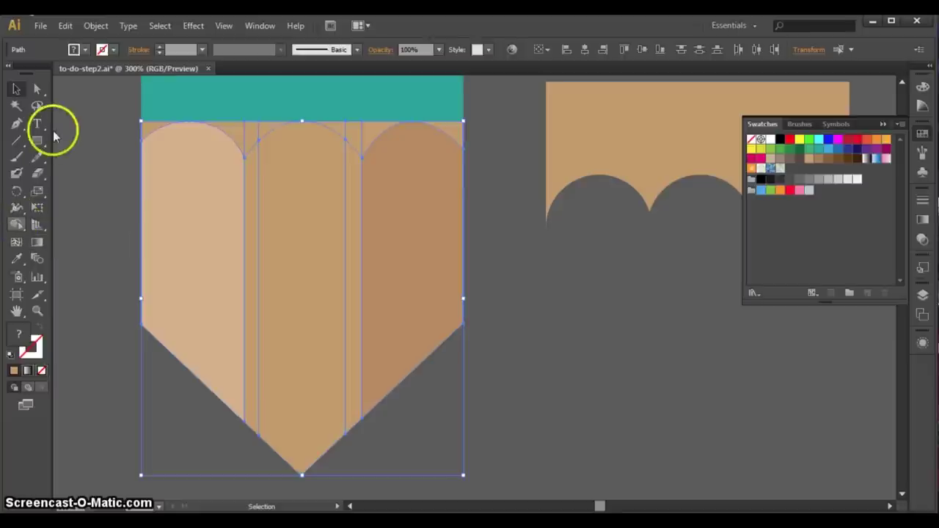
left_click(17, 90)
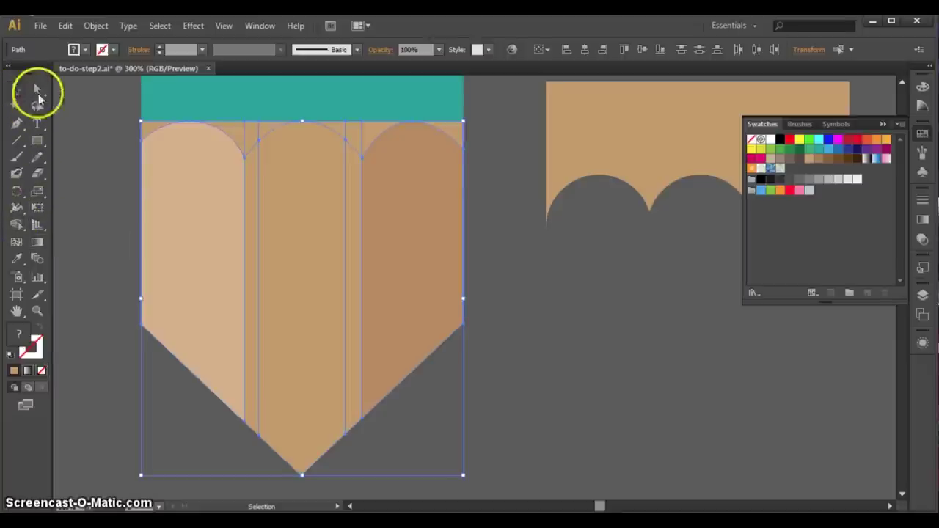
left_click(87, 110)
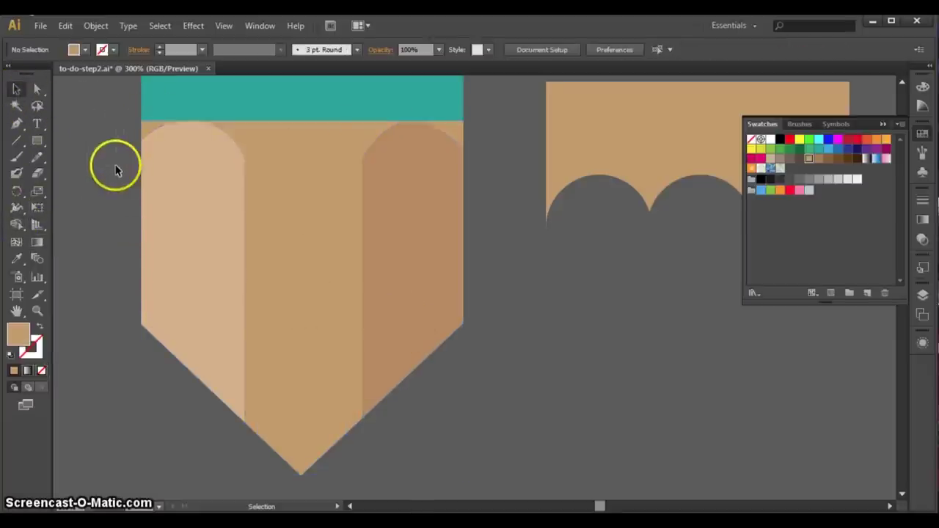
left_click(142, 128)
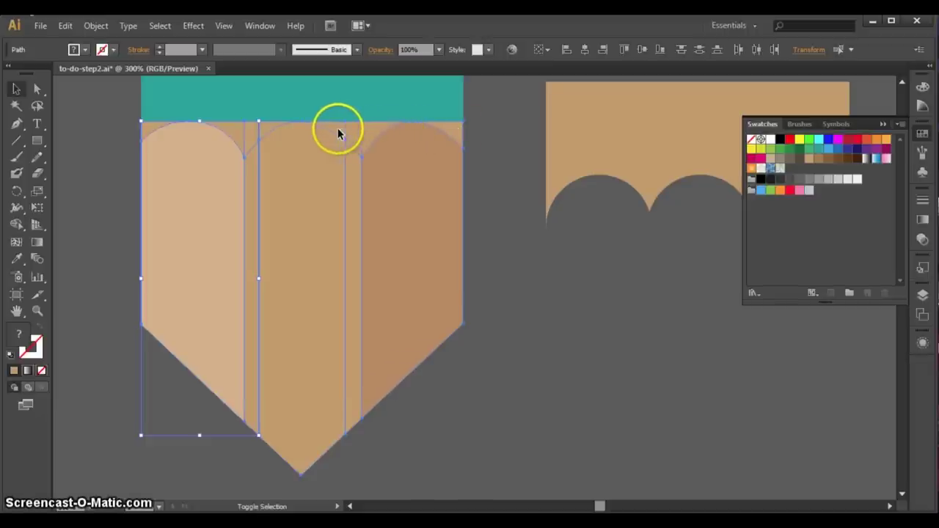
left_click(17, 228)
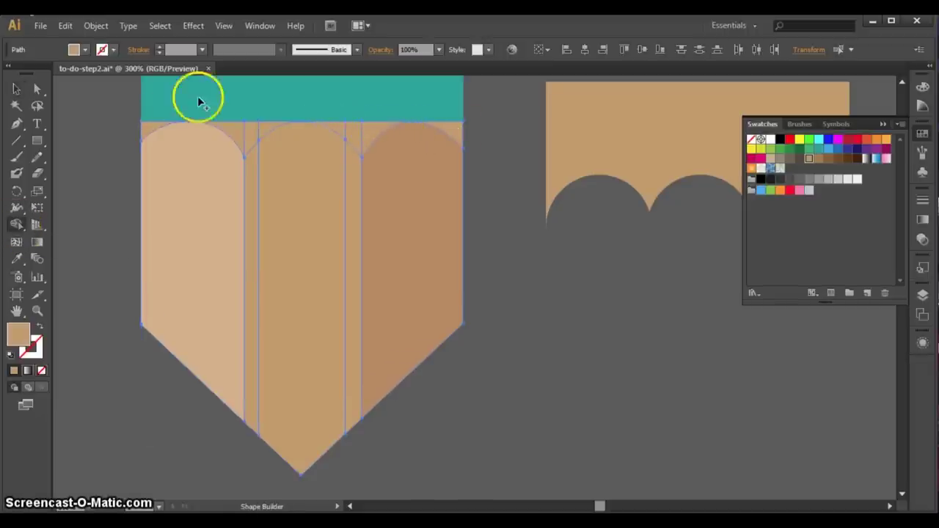
left_click(229, 132, "alt")
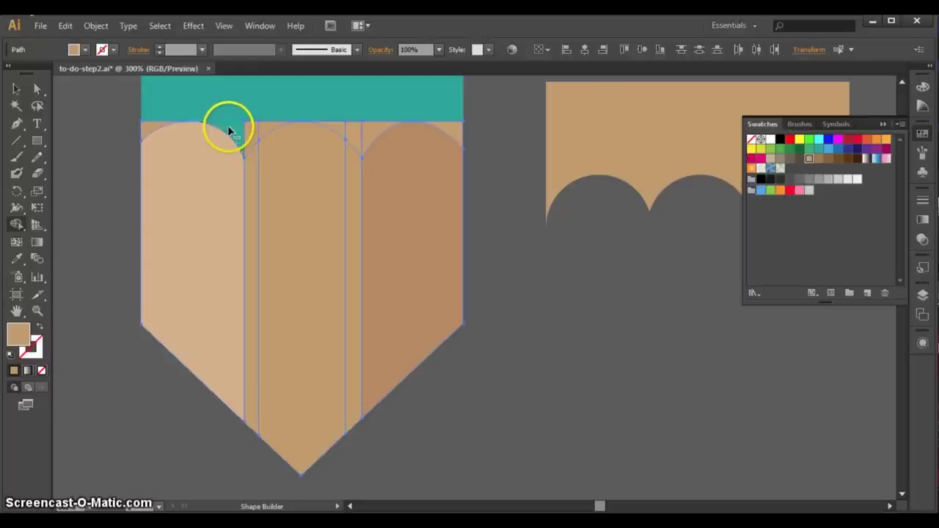
left_click(143, 123, "alt")
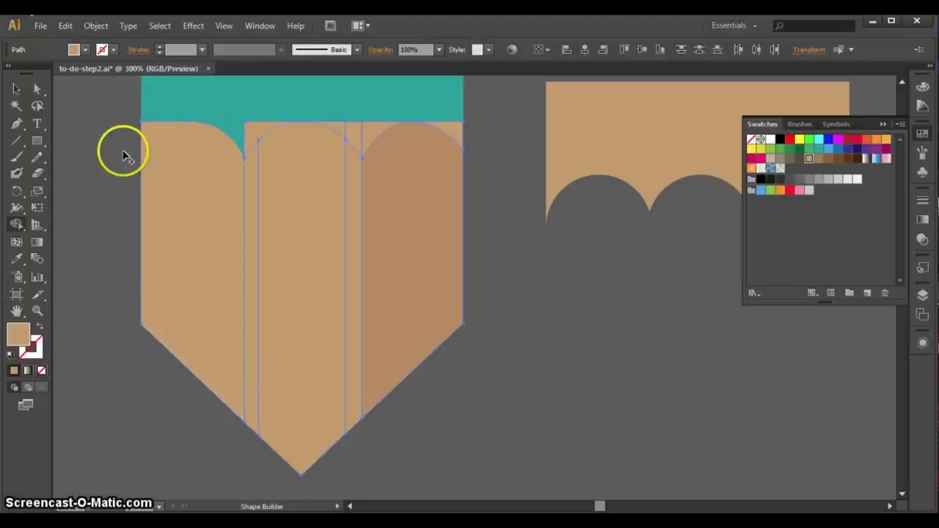
Step: Try removing the middle wooden tip piece, then undo that deletion
key("v")
key("shift+m")
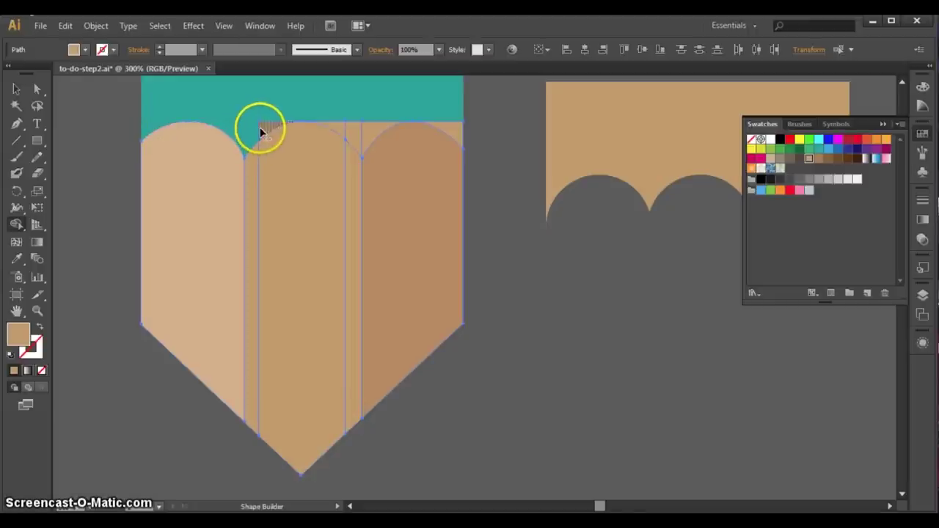
left_click(306, 131, "alt")
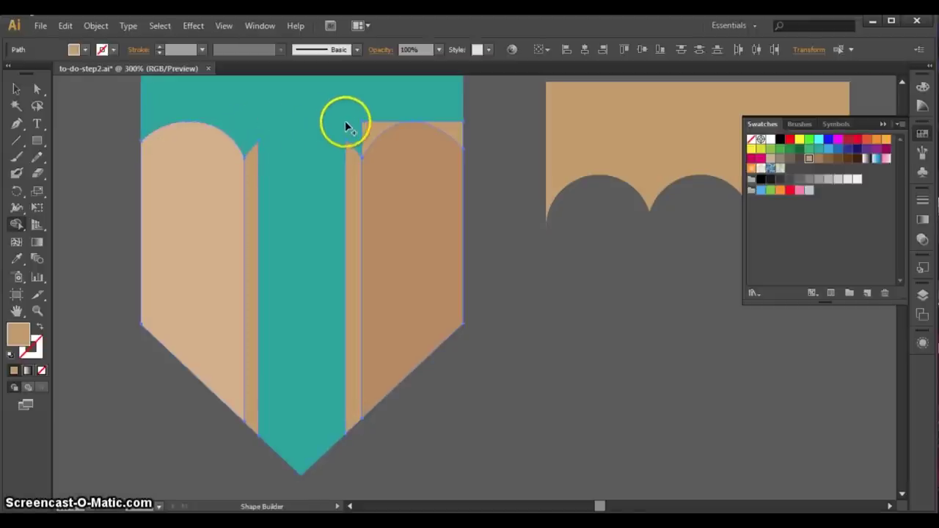
key("z")
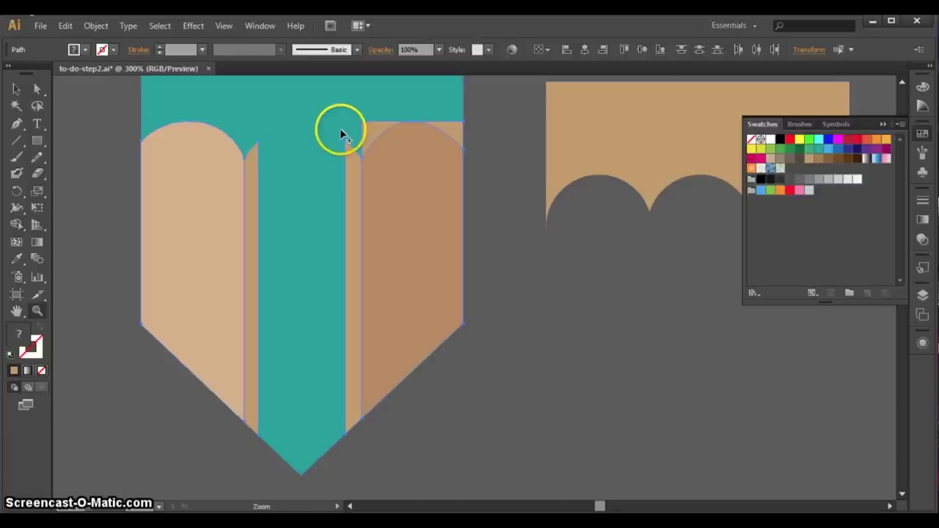
left_click(17, 88)
left_click(109, 167)
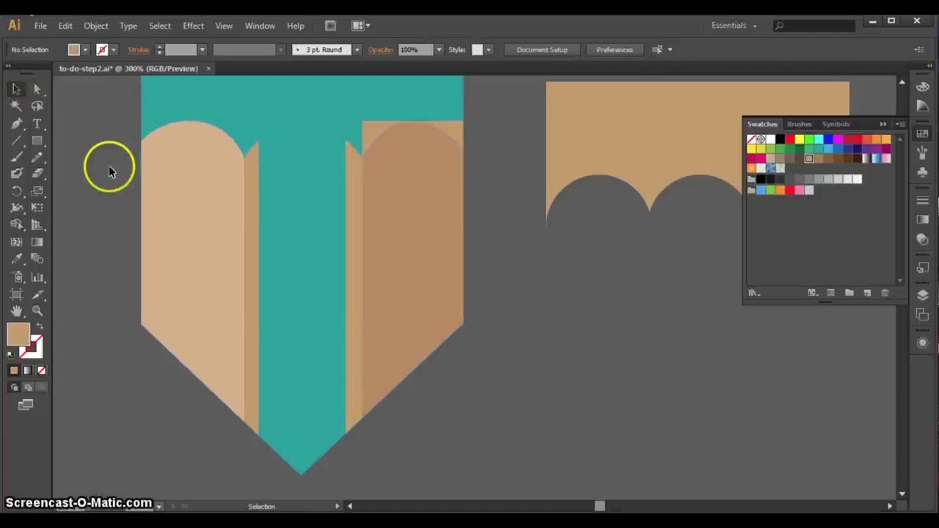
key("ctrl+z")
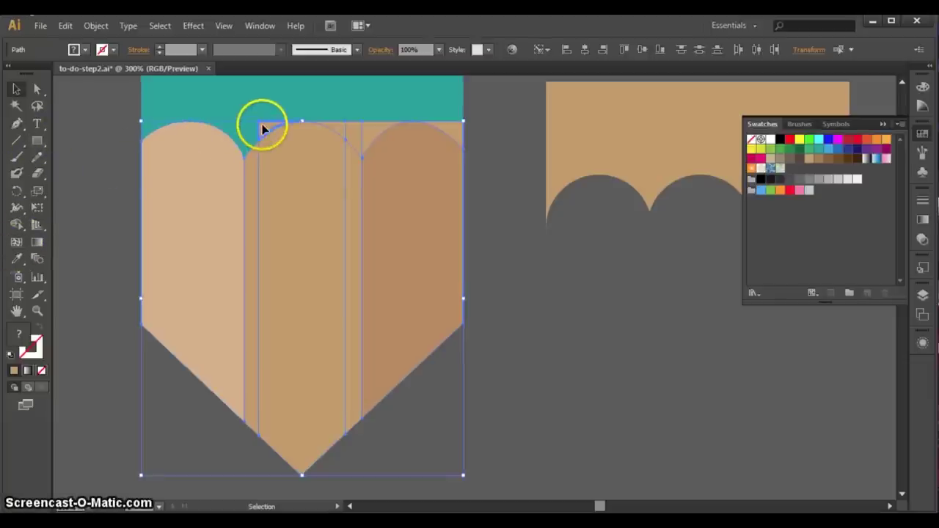
Step: Select the curved and tall middle tip pieces and trim above the arc, undoing the wrong removal
left_click(506, 178)
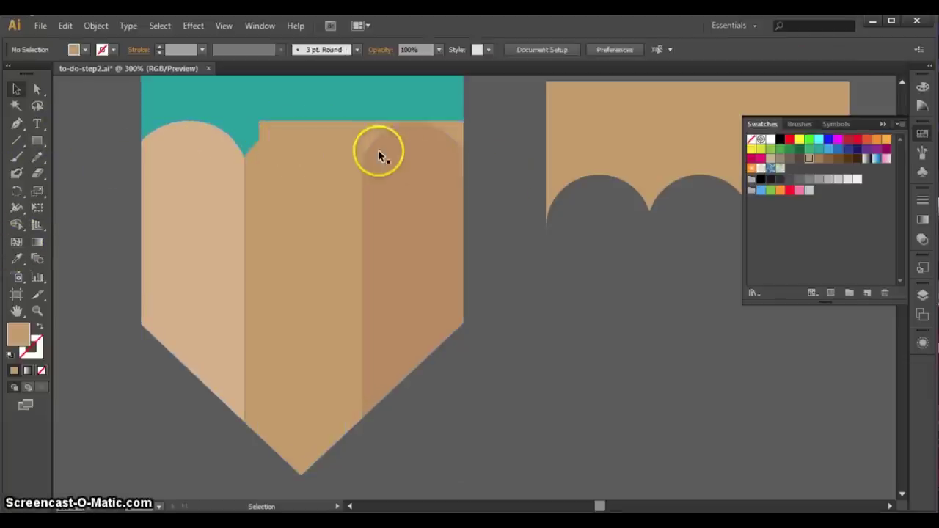
left_click(370, 133)
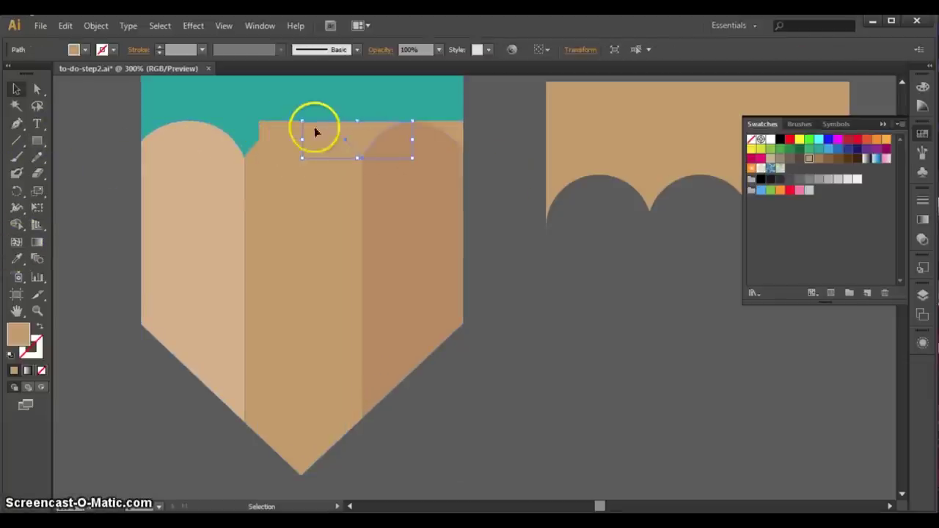
left_click(269, 126, "shift")
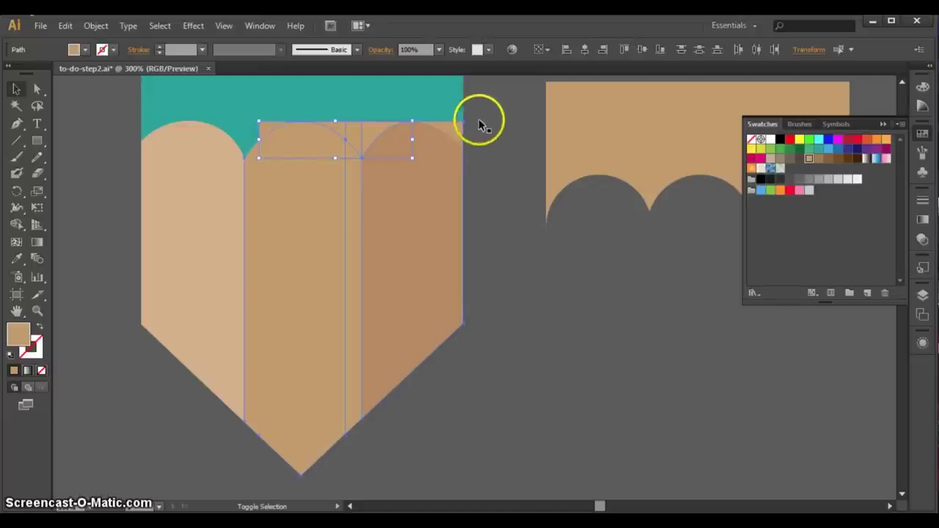
left_click(455, 128, "shift")
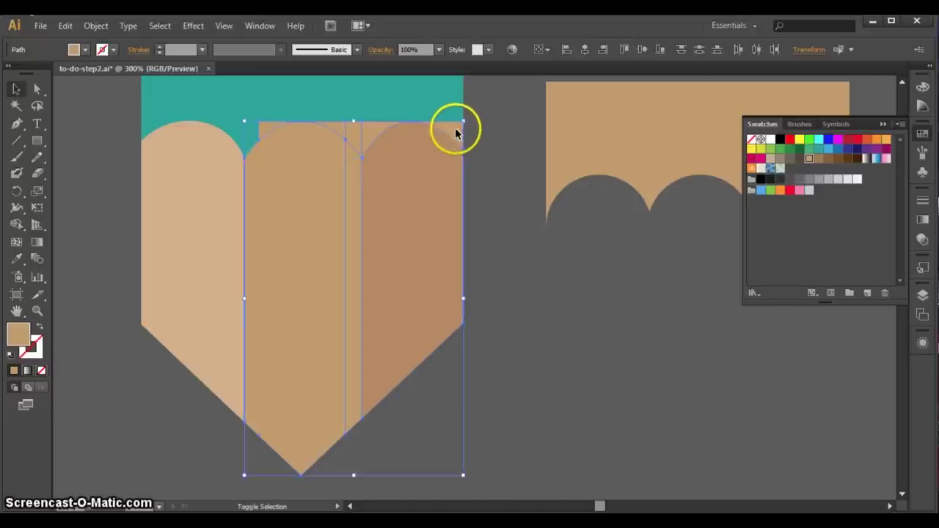
left_click(16, 225)
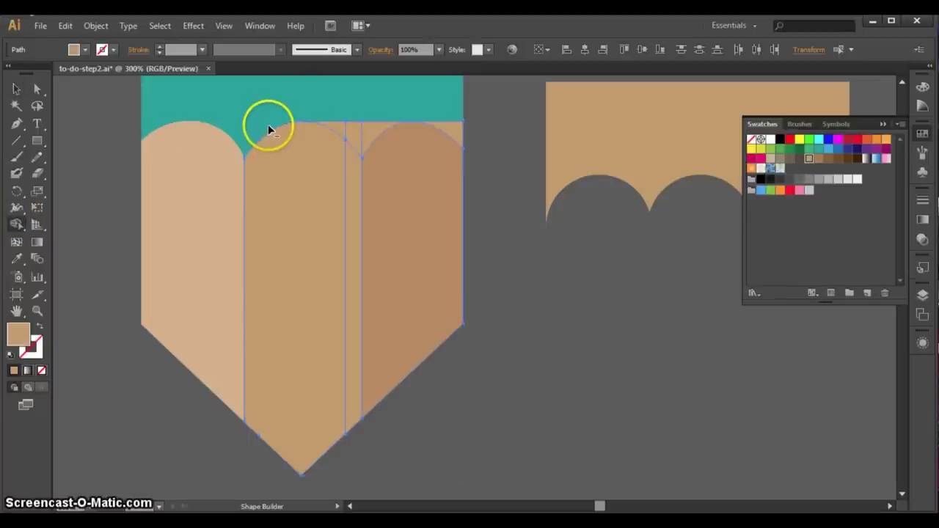
left_click(368, 128, "alt")
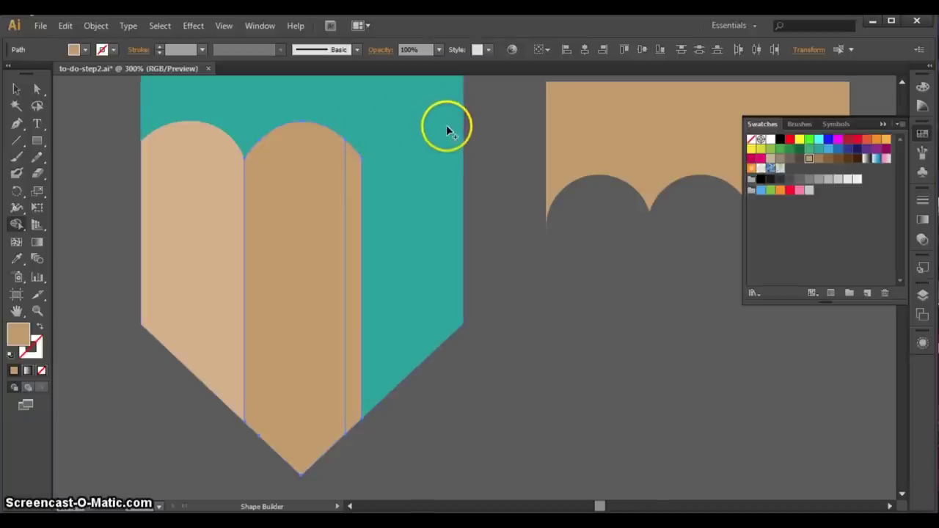
left_click(16, 88)
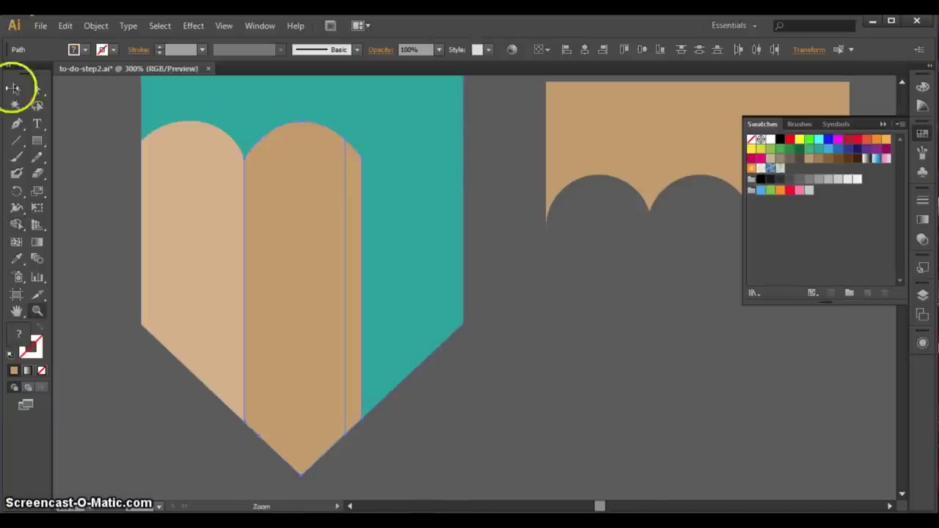
key("ctrl+z")
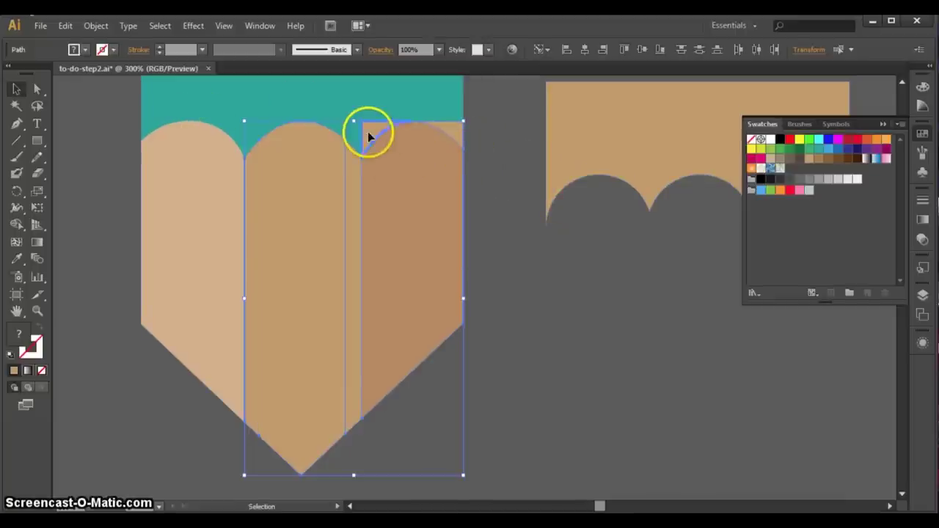
Step: Trim the remaining brown corners above the right stripe's arch, then zoom out
left_click(465, 150)
left_click(457, 129)
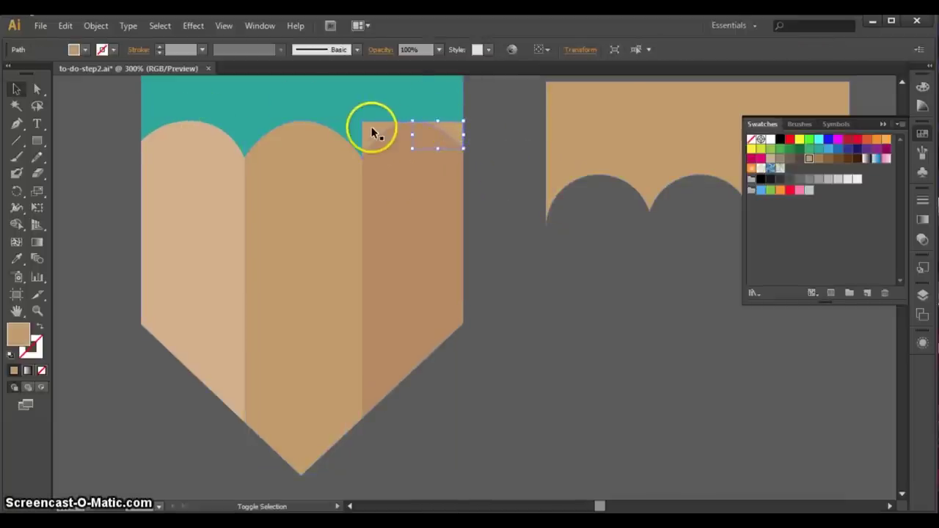
left_click(458, 251, "shift")
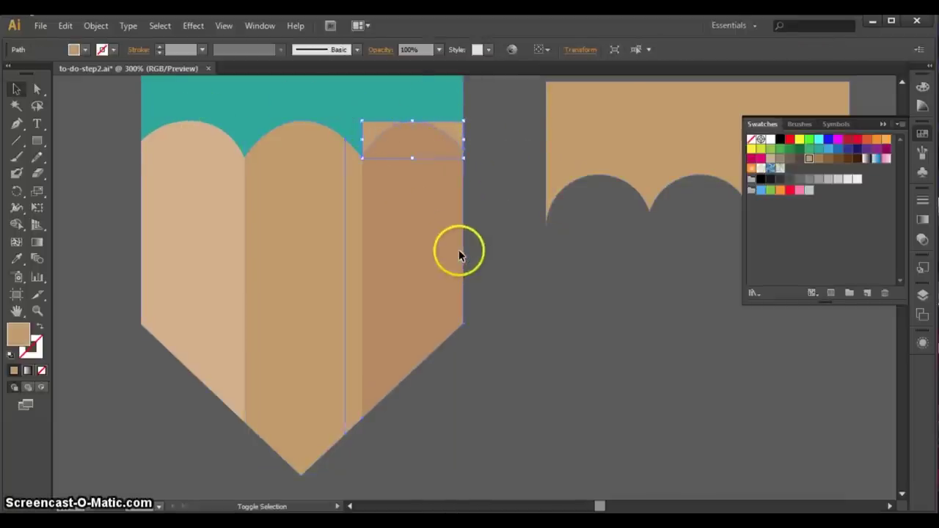
left_click(18, 224)
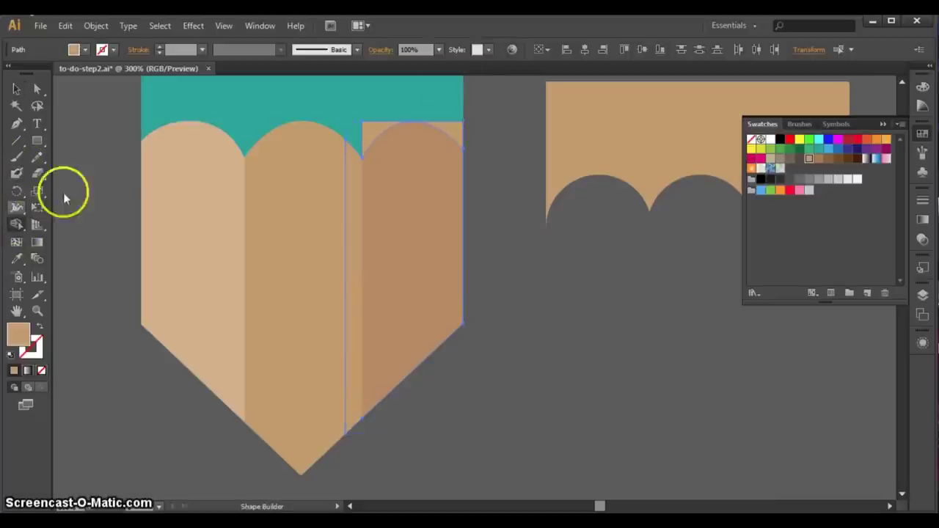
left_click(452, 133, "alt")
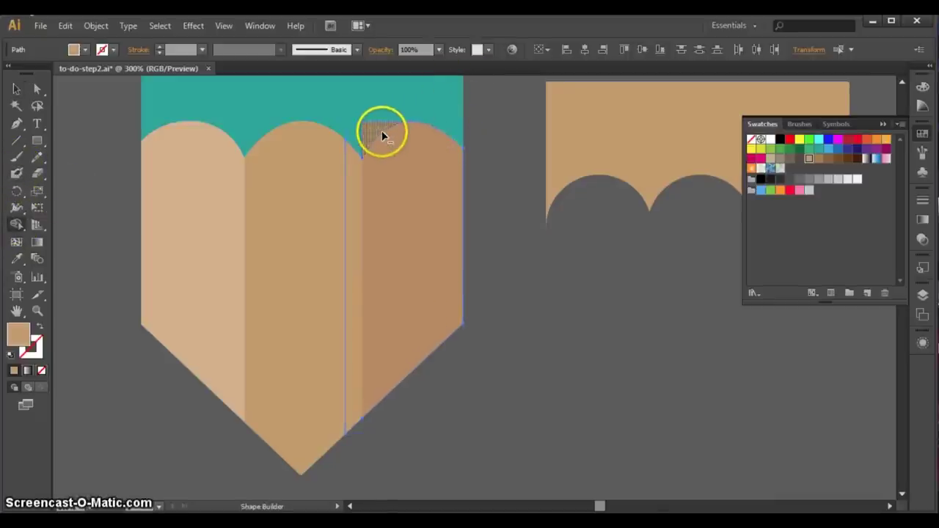
left_click(374, 129, "alt")
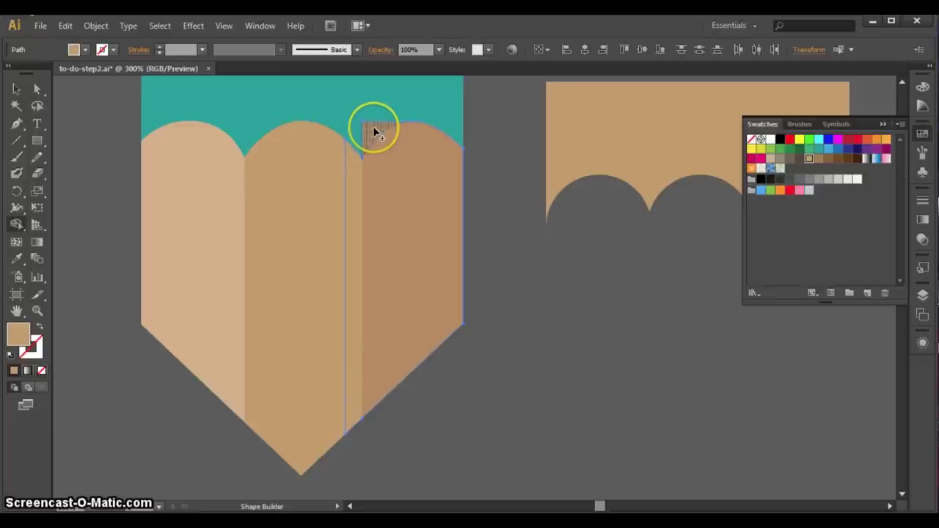
left_click(374, 129, "alt")
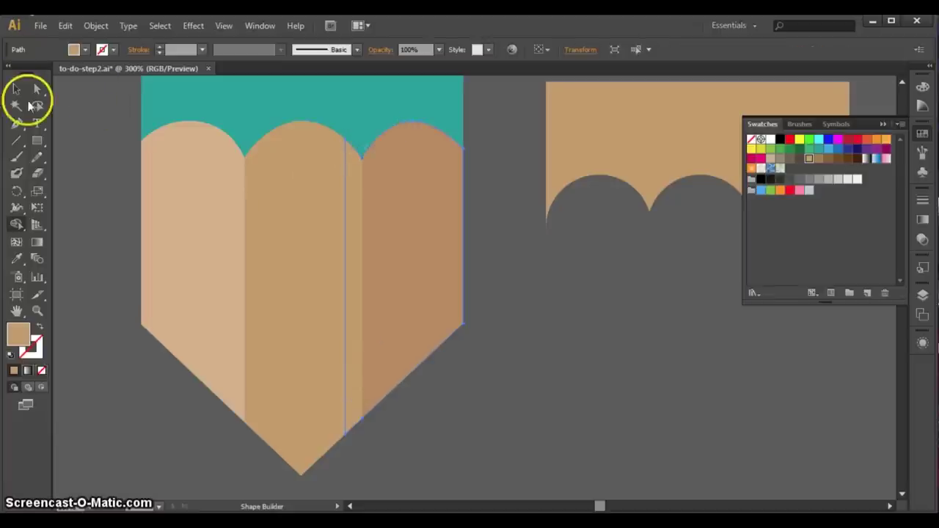
left_click(18, 89)
left_click(512, 255)
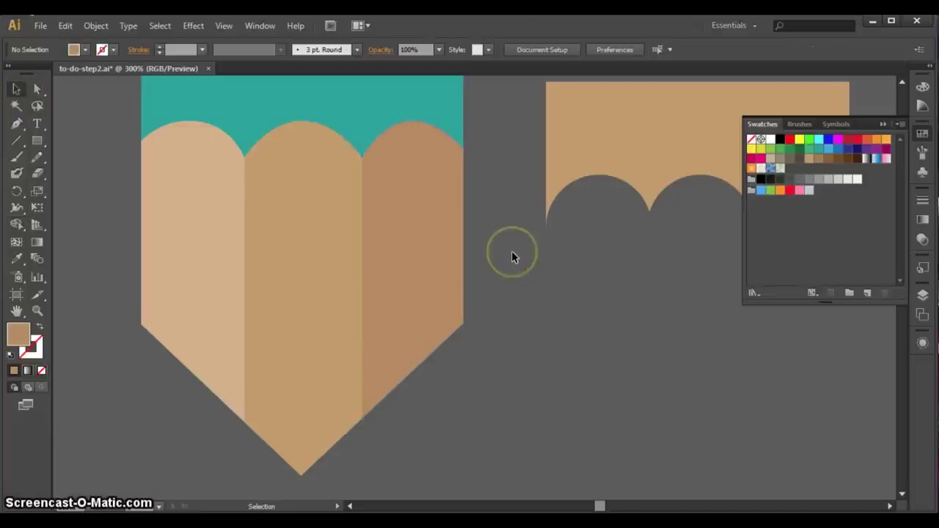
key("ctrl+minus")
key("ctrl+minus")
key("ctrl+minus")
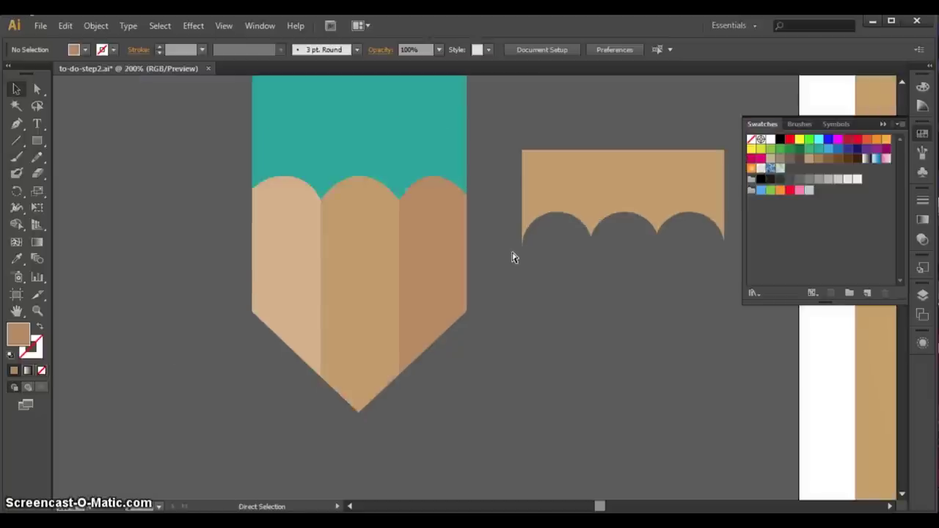
Step: Delete the spare tan scalloped shape
left_click(496, 232)
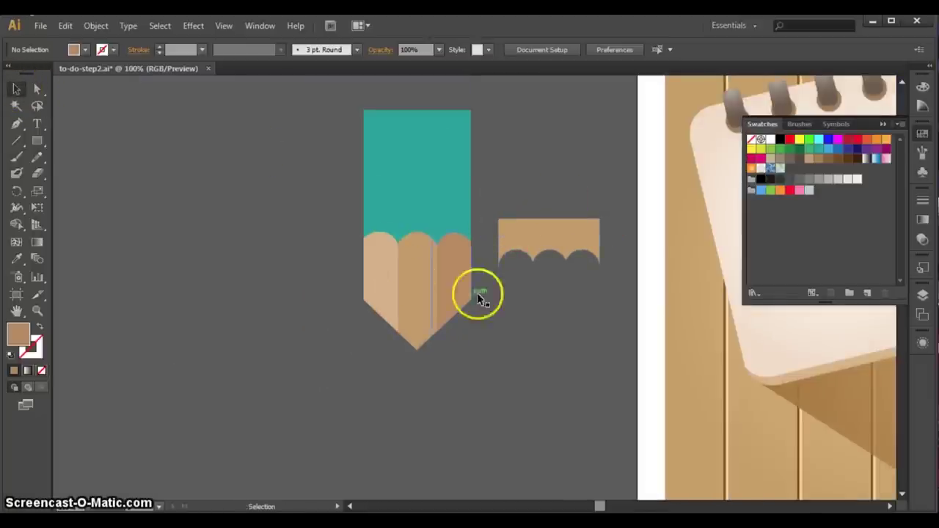
left_click(552, 237)
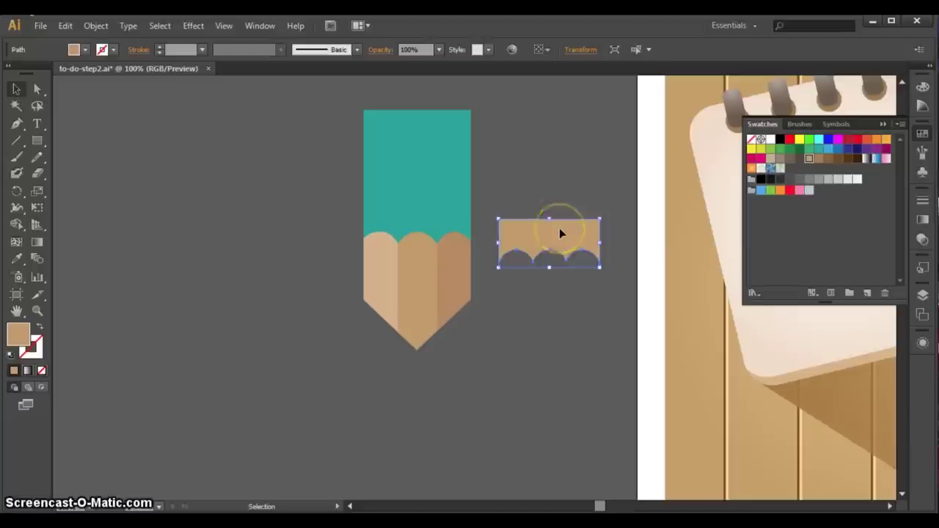
key("Delete")
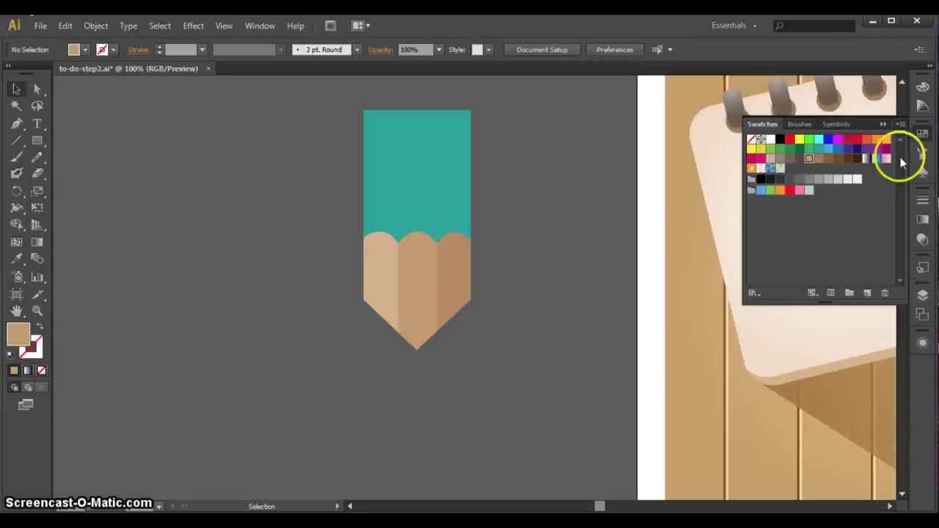
Step: Raise the teal body's top-left and top-right anchor points to make it slightly taller
left_click(902, 83)
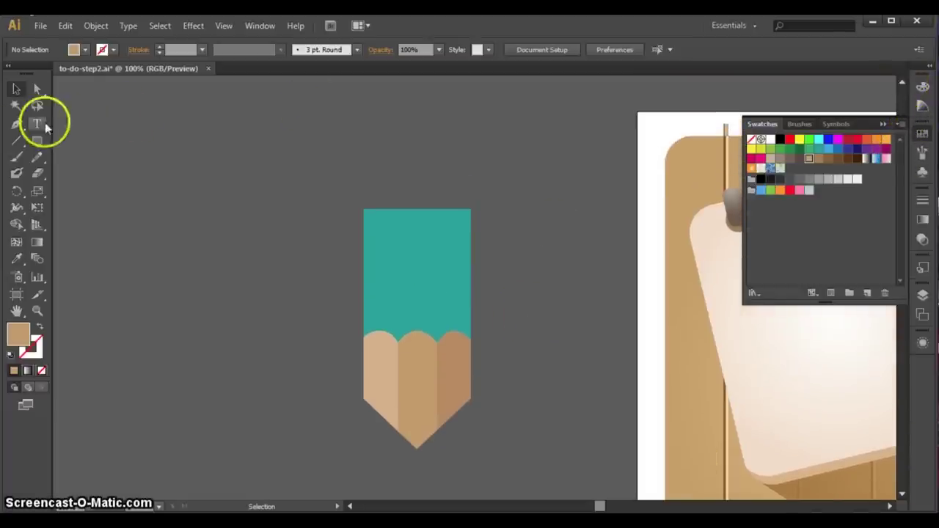
left_click(16, 156)
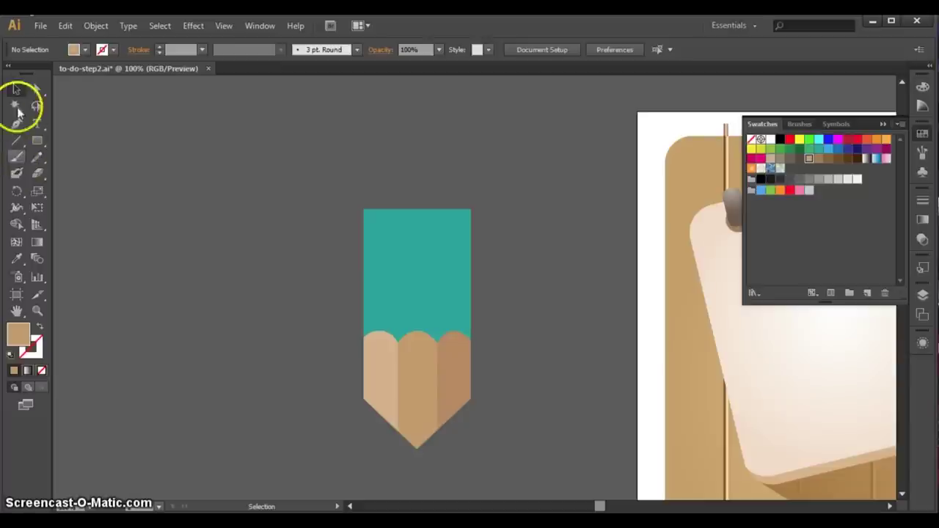
left_click(37, 88)
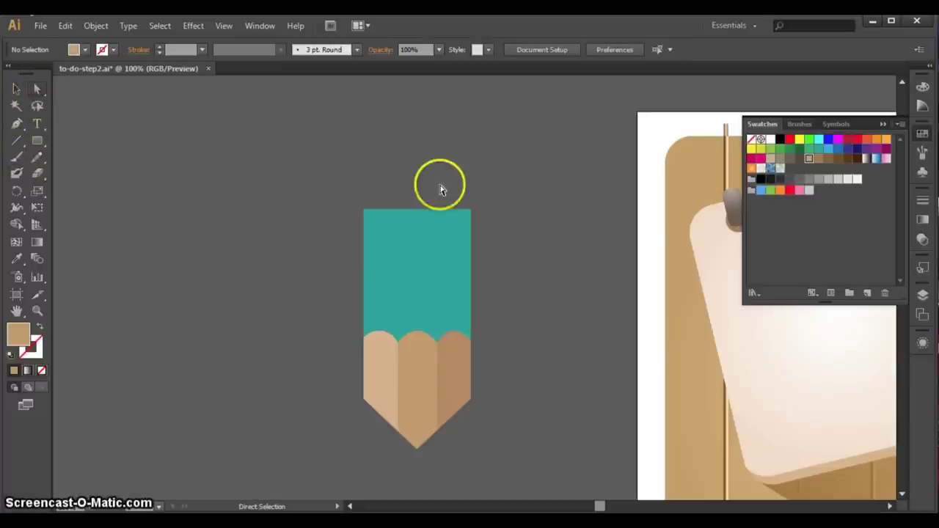
left_click(364, 210)
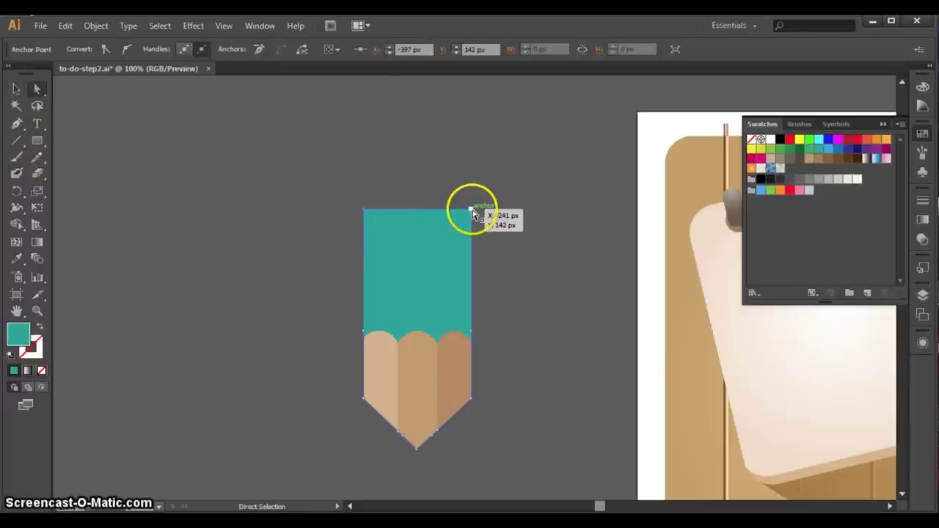
left_click(471, 210, "shift")
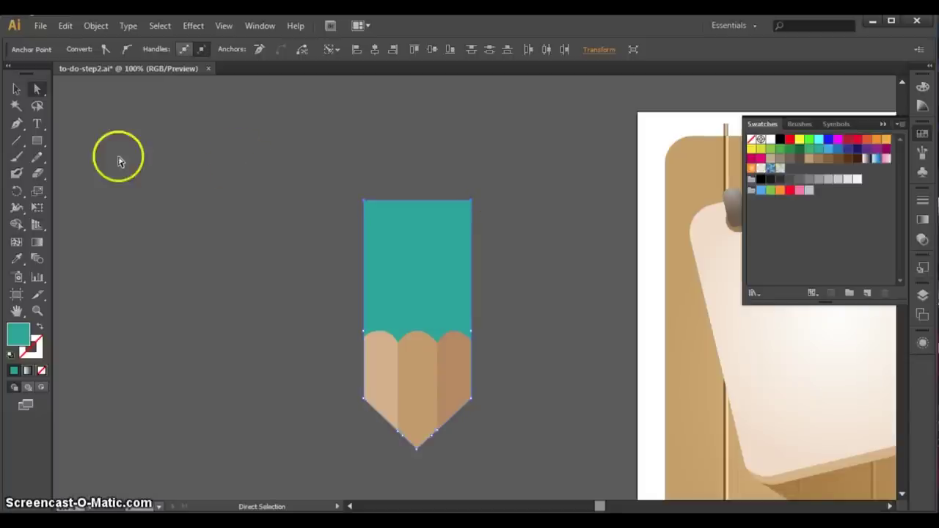
left_click(15, 89)
left_click(263, 261)
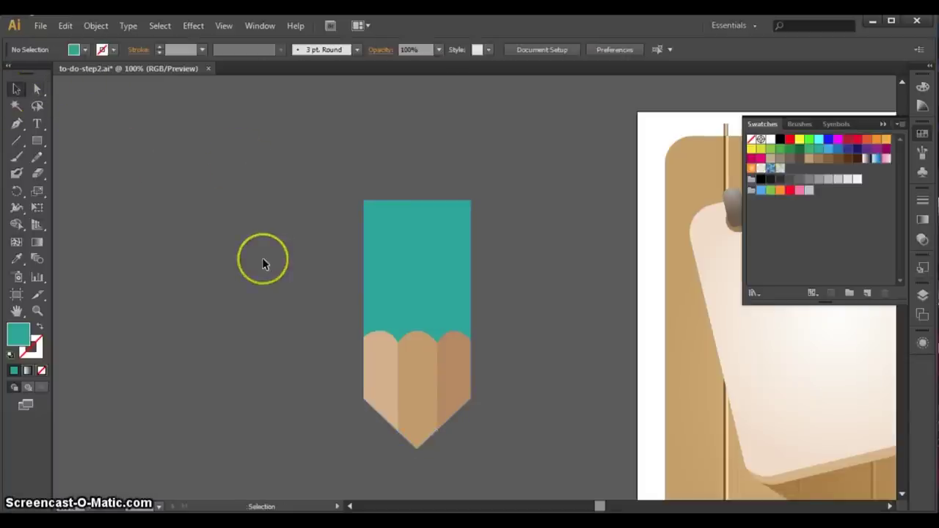
Step: Draw a teal rectangle at the top of the pencil
left_click(38, 140)
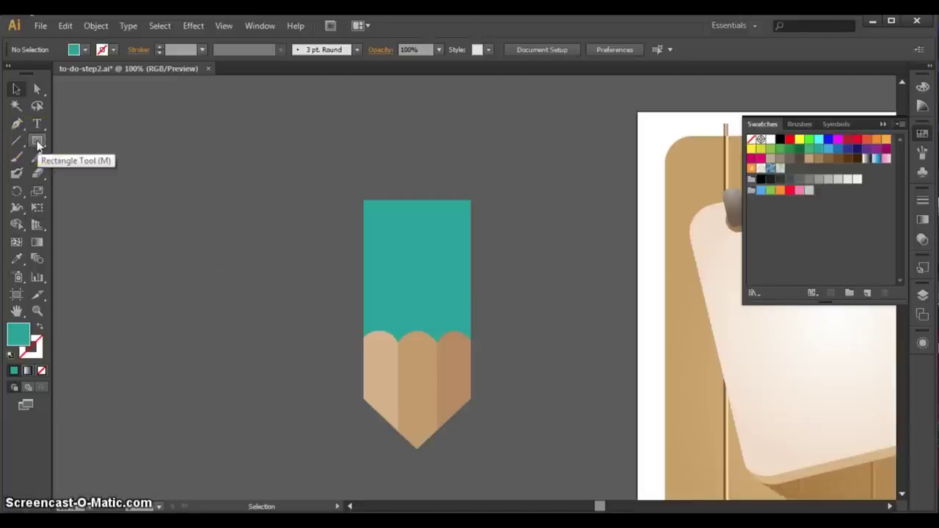
left_click(37, 143)
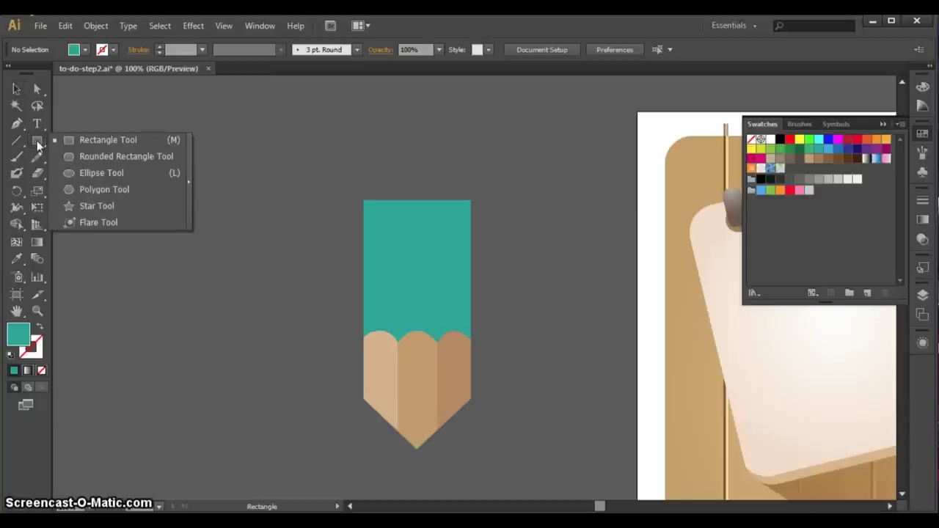
left_click(96, 141)
left_click_drag(362, 156, 469, 197)
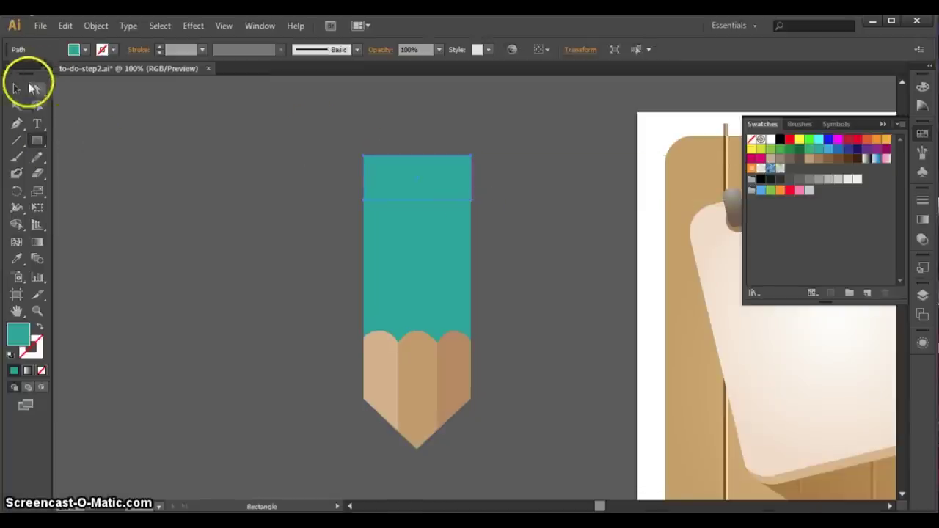
left_click(14, 88)
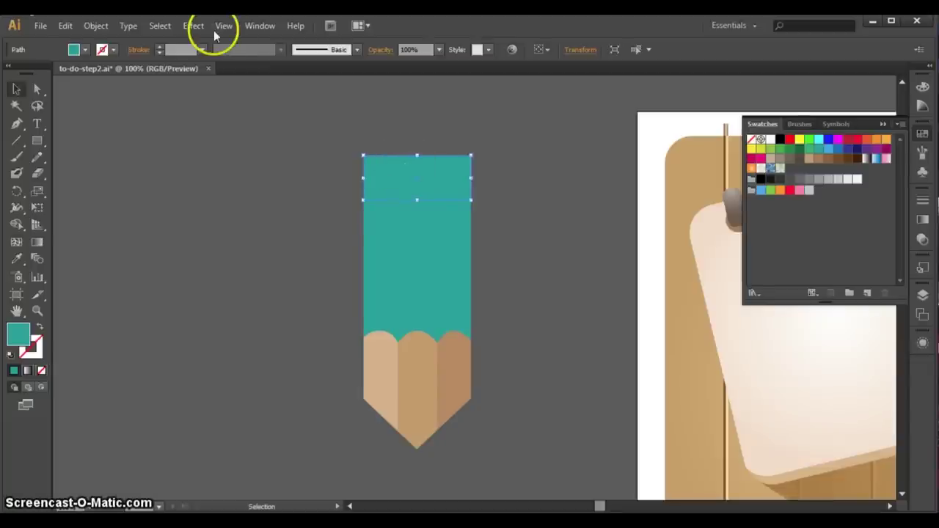
Step: Apply Effect > Stylize > Round Corners with a 30 px radius to the cap
left_click(96, 26)
mouse_move(195, 29)
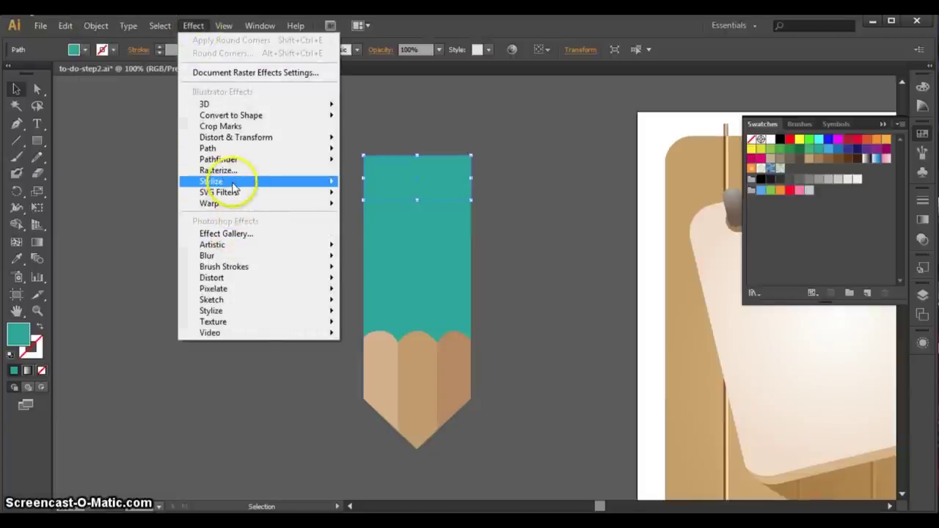
mouse_move(235, 182)
left_click(378, 244)
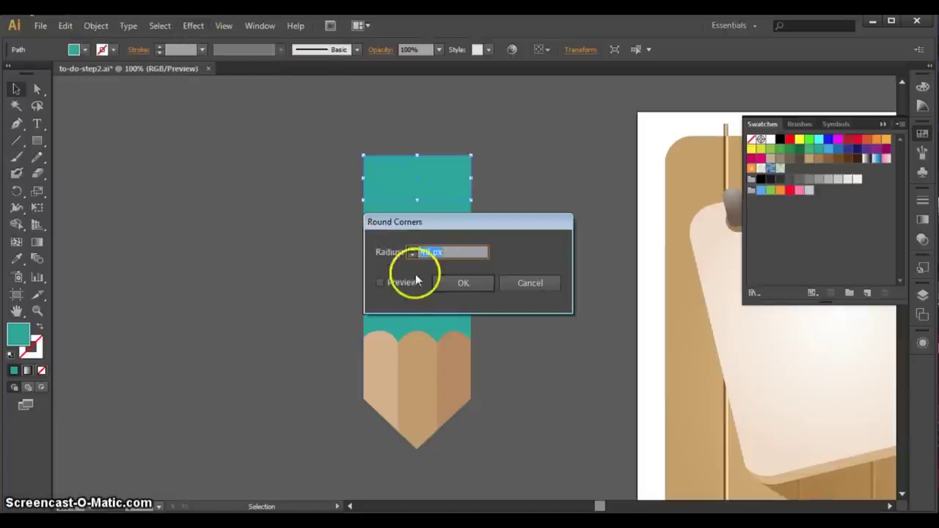
left_click_drag(429, 251, 412, 251)
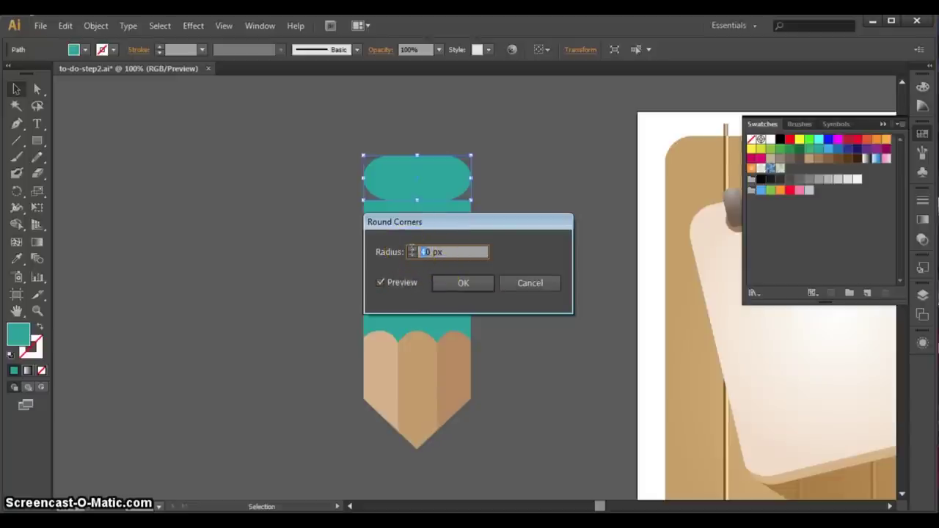
type("300")
key("BackSpace")
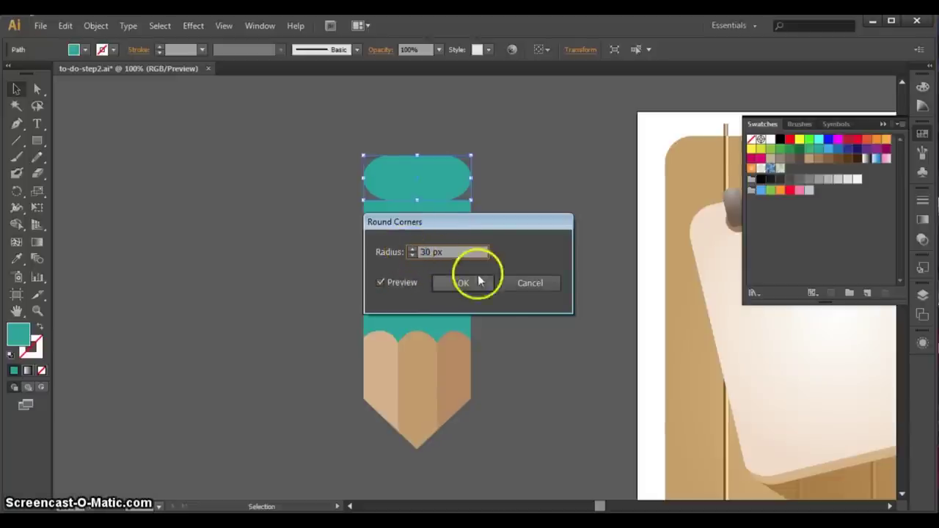
left_click(380, 283)
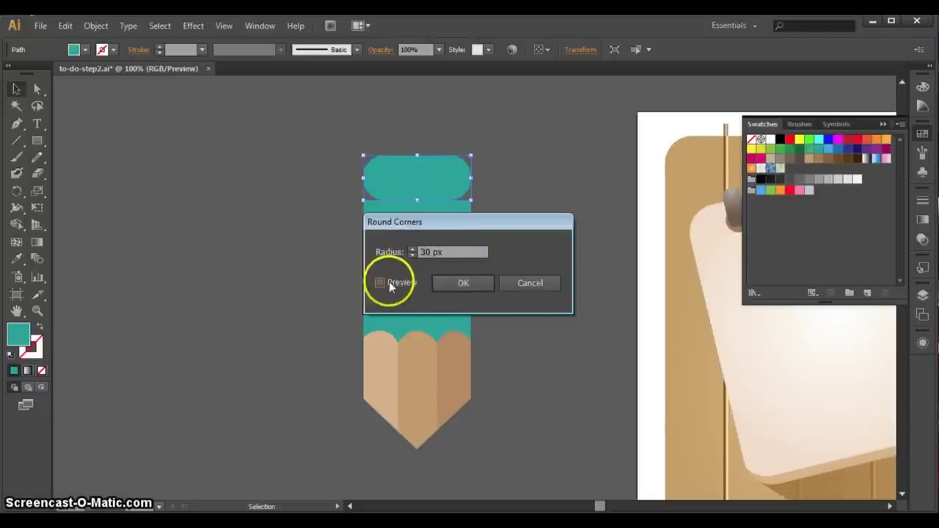
left_click(469, 283)
left_click(509, 149)
left_click(429, 186)
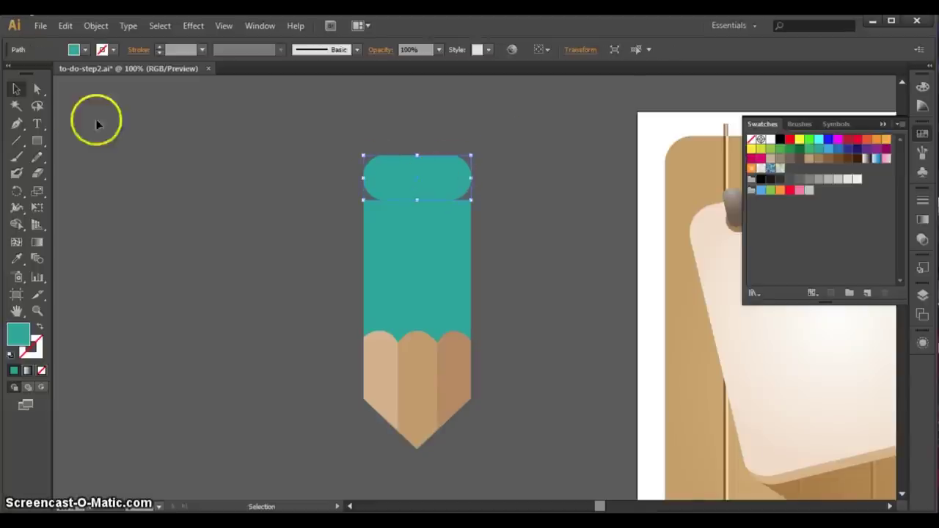
Step: Draw a rectangle over the cap's lower half and merge it with the cap using Shape Builder
left_click(37, 140)
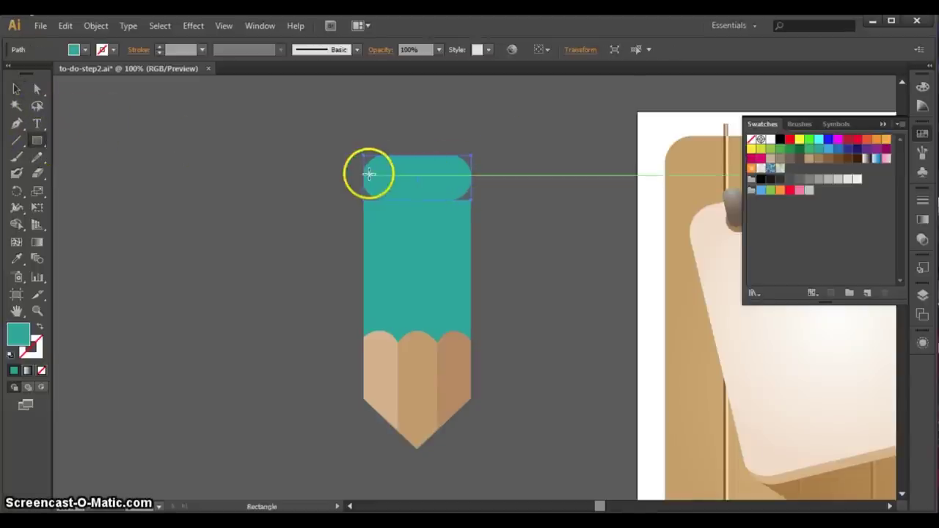
left_click_drag(363, 174, 469, 199)
key("v")
left_click(426, 175)
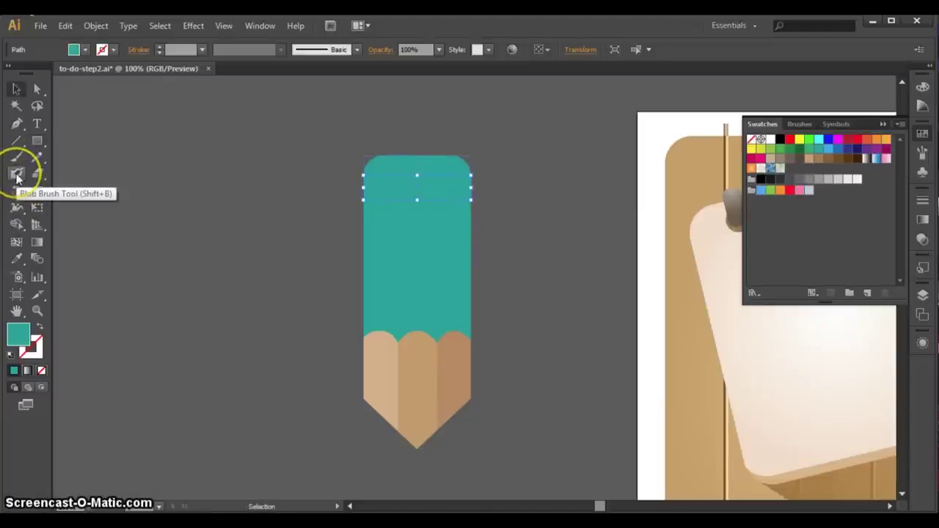
left_click(16, 224)
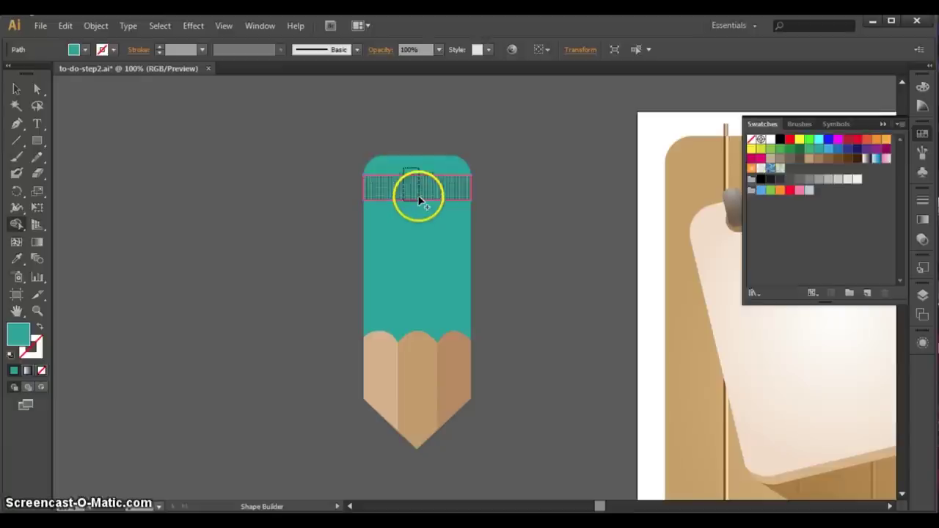
left_click(16, 89)
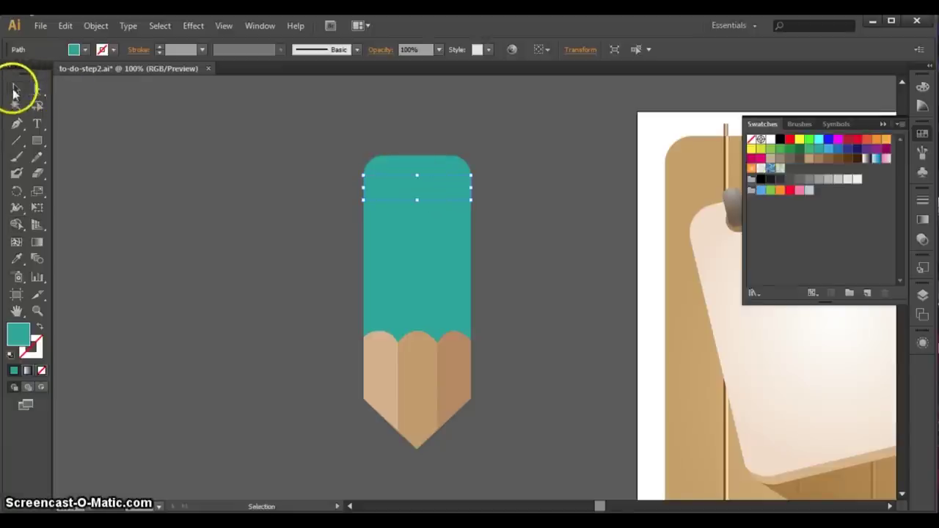
left_click(446, 163)
left_click(16, 224)
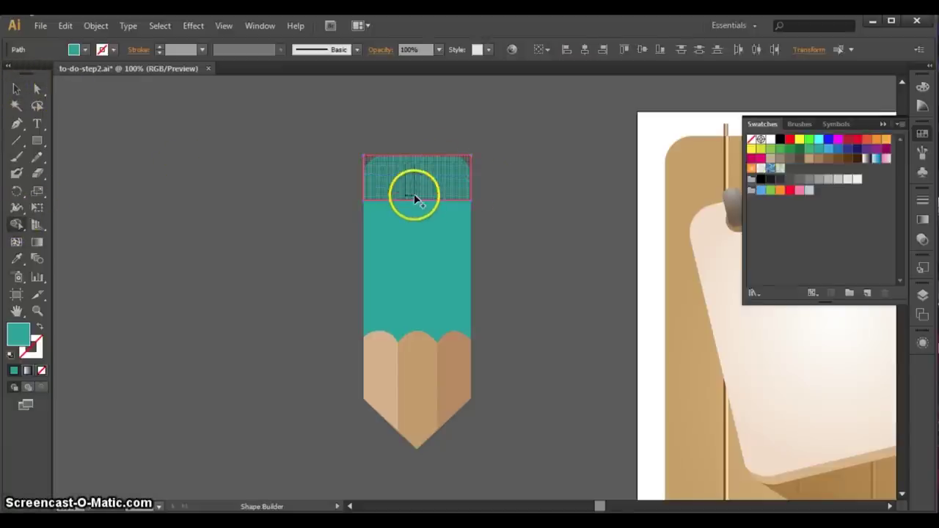
left_click(413, 192)
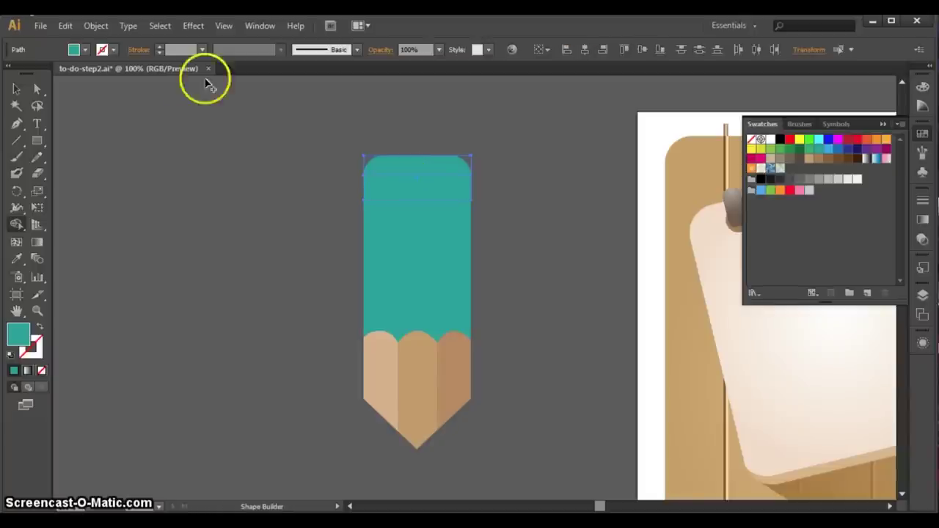
left_click(16, 89)
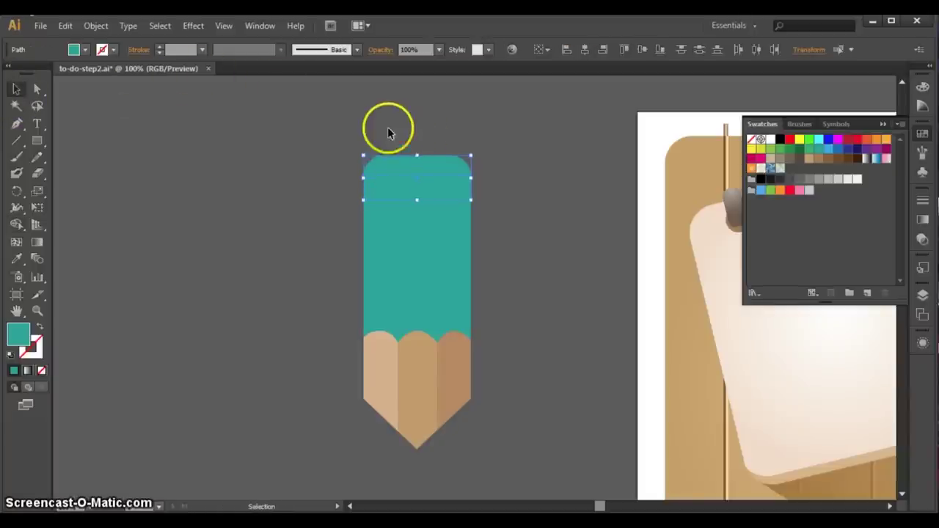
left_click(387, 127)
left_click(388, 166)
Step: Expand the cap's rounded-corner appearance into real paths and hide the bounding box
left_click(96, 26)
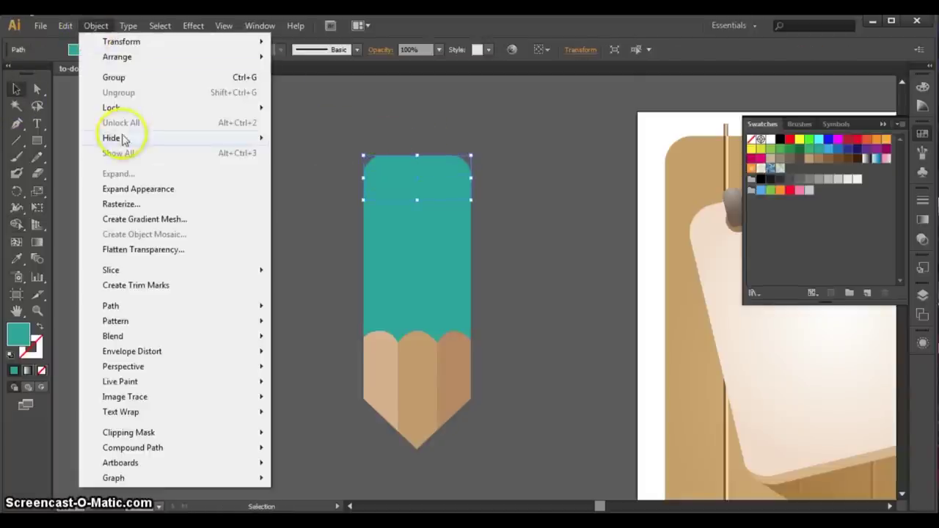
left_click(124, 188)
left_click(561, 162)
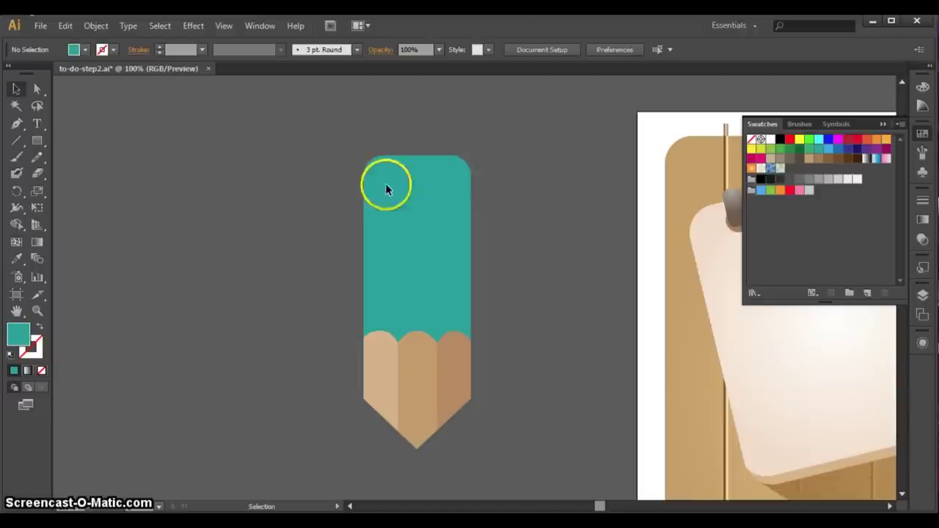
left_click(378, 163)
key("shift+ctrl+b")
left_click(382, 176, "shift")
left_click(384, 174)
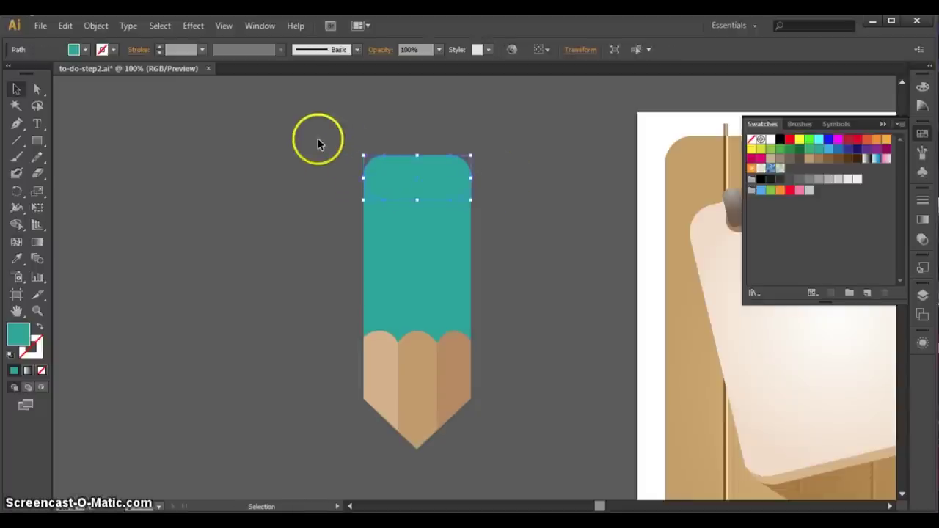
Step: Merge the rounded top and lower band into one flat-bottomed teal cap with Shape Builder
left_click_drag(316, 139, 504, 192)
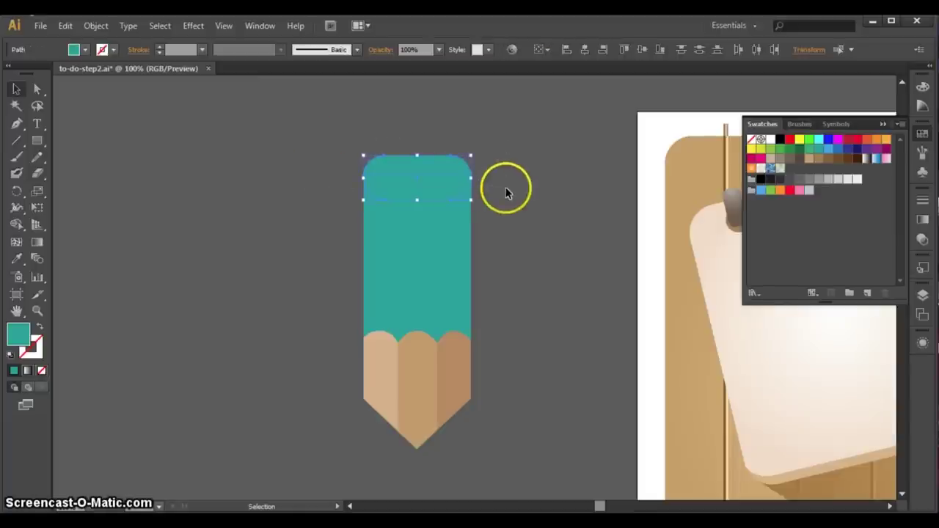
left_click(16, 224)
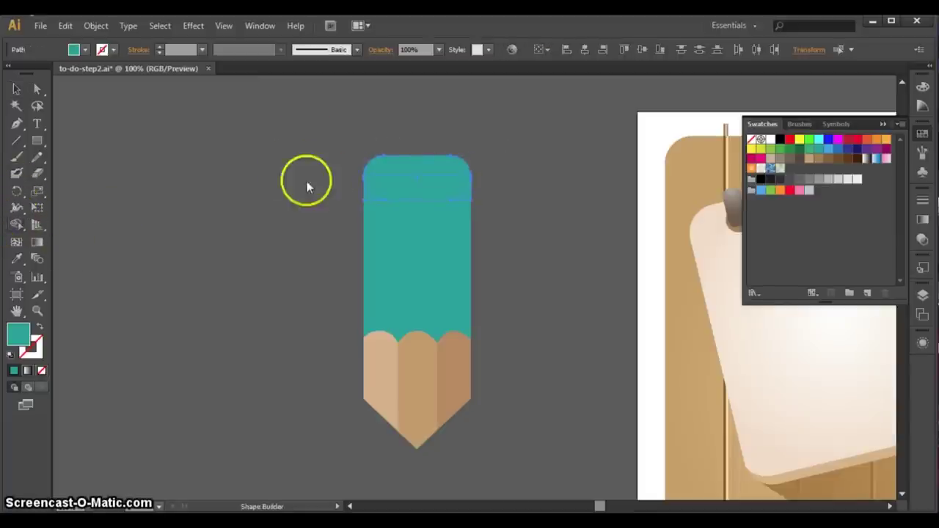
left_click_drag(415, 171, 417, 193)
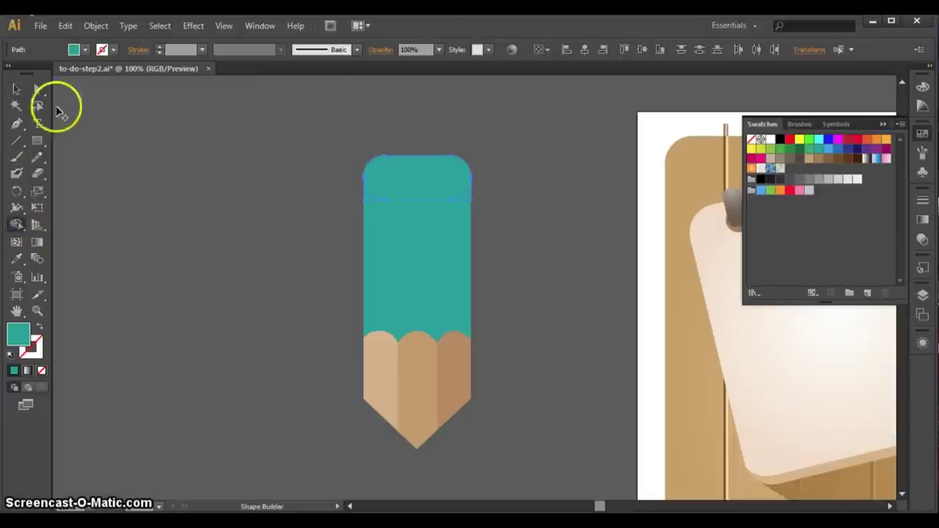
left_click(16, 91)
left_click(285, 204)
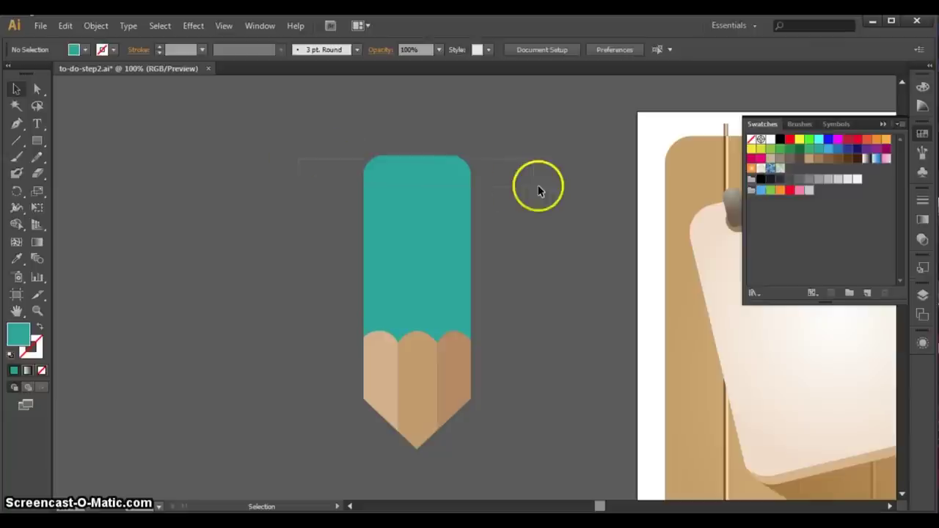
key("ctrl+z")
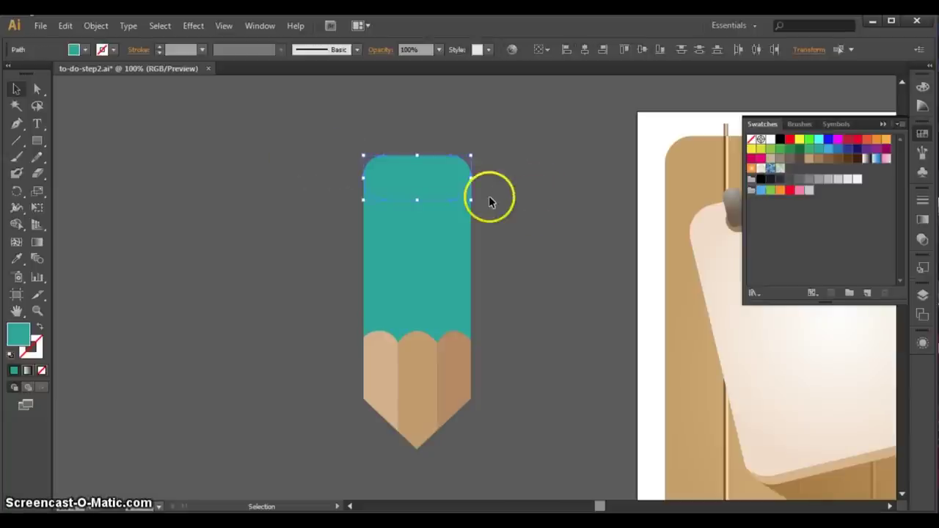
left_click(16, 224)
mouse_move(309, 133)
left_mouse_down()
mouse_move(532, 187)
mouse_move(496, 198)
left_mouse_up()
left_click_drag(486, 142, 347, 202)
left_click(16, 88)
left_click(481, 184)
left_click(421, 176)
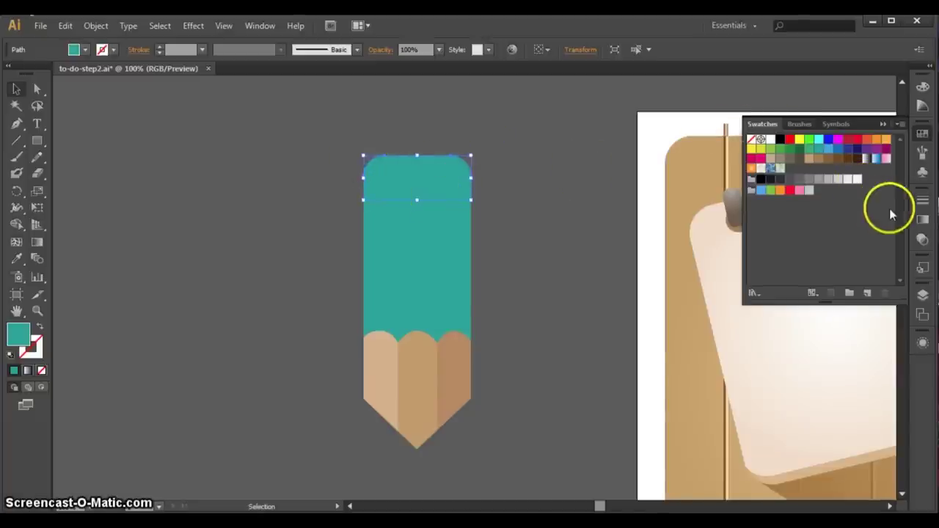
left_click(922, 221)
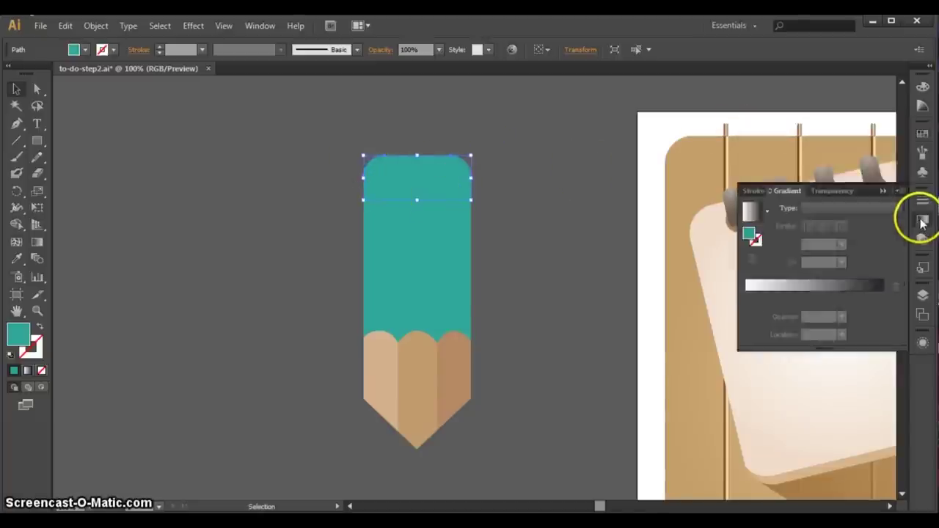
Step: Fill the cap with a linear gradient and set its left stop to fd393e
left_click(753, 213)
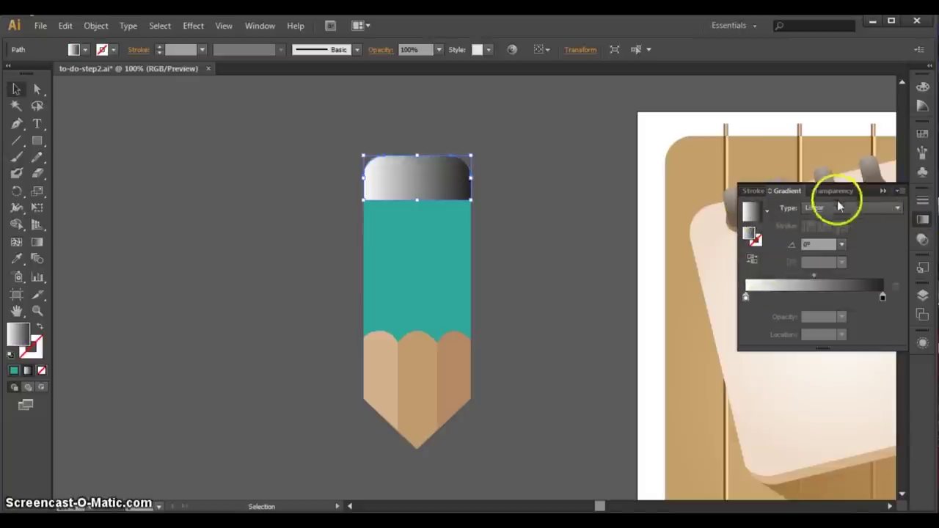
left_click(837, 207)
left_click(836, 216)
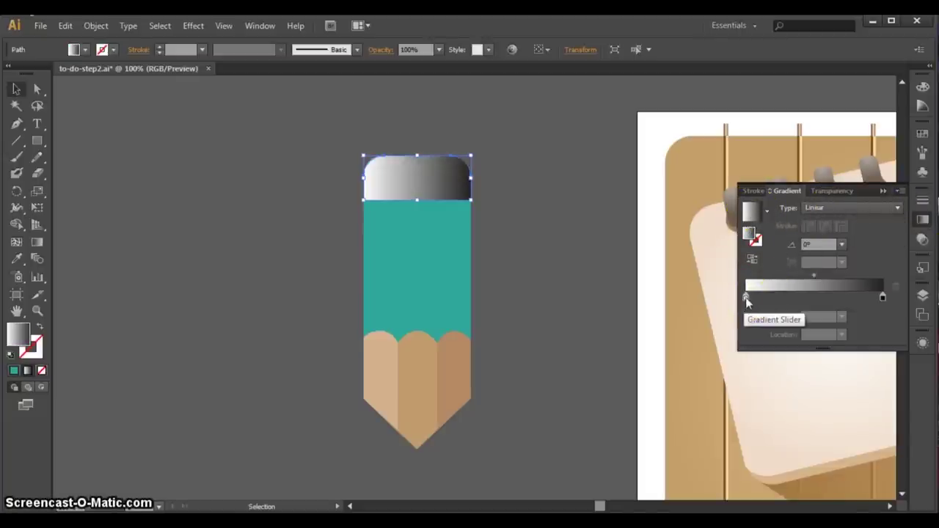
double_click(746, 297)
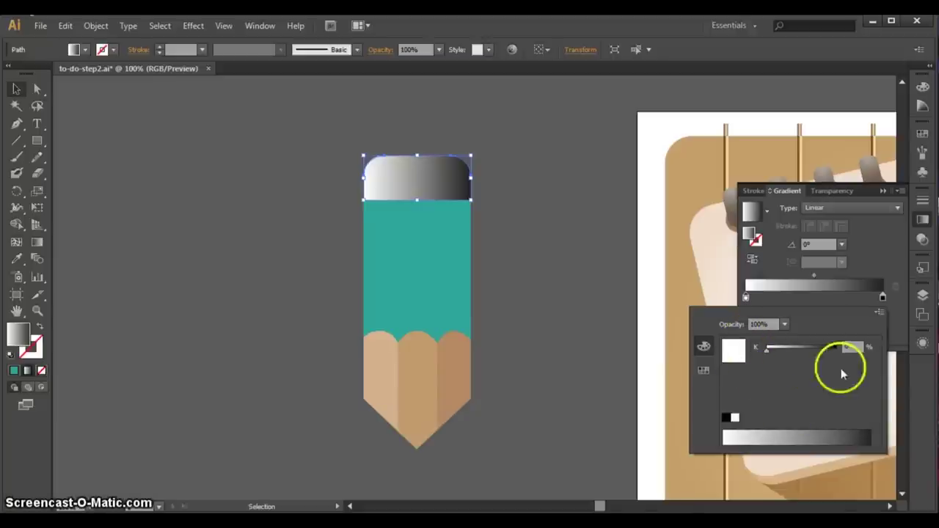
left_click(702, 370)
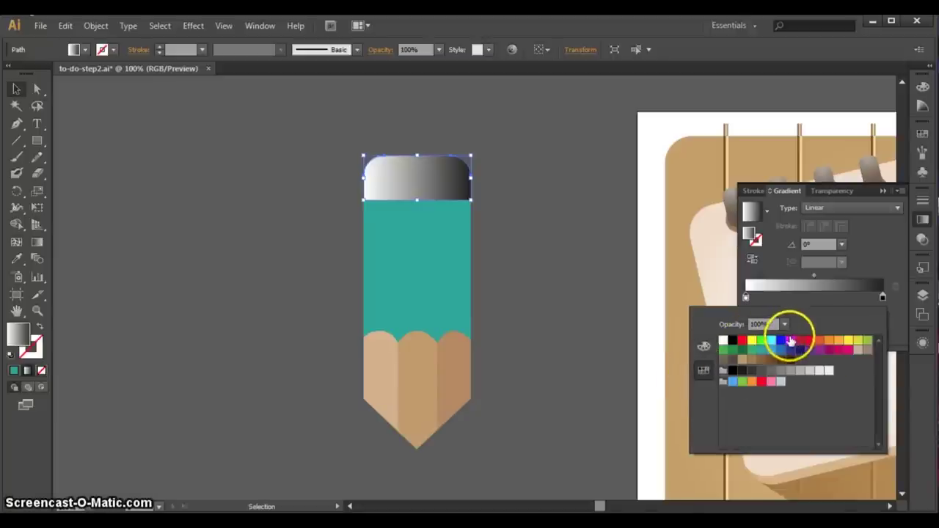
left_click(798, 340)
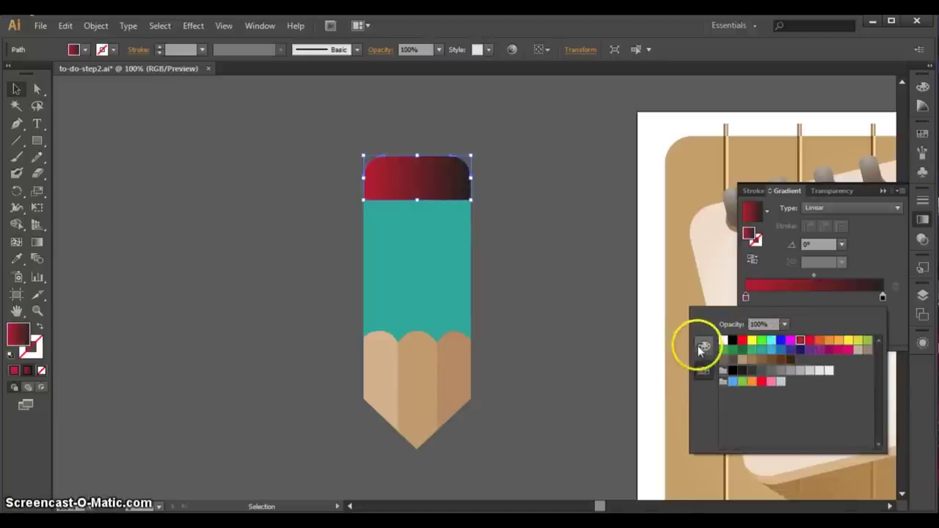
left_click(702, 348)
left_click_drag(863, 417, 820, 418)
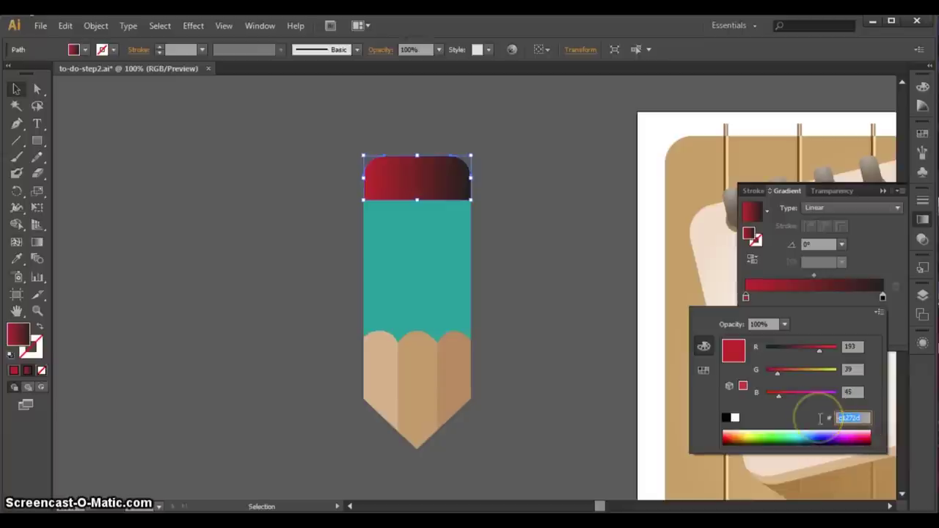
key("BackSpace")
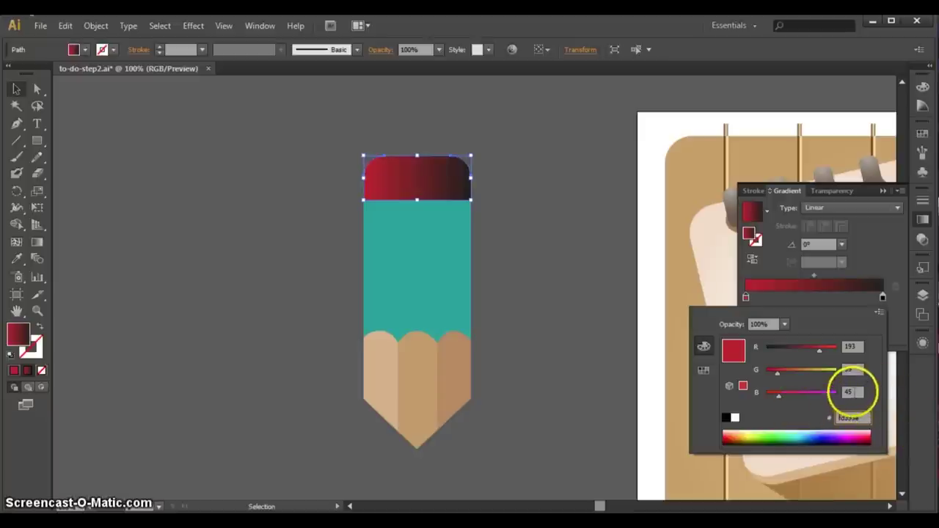
left_click(853, 392)
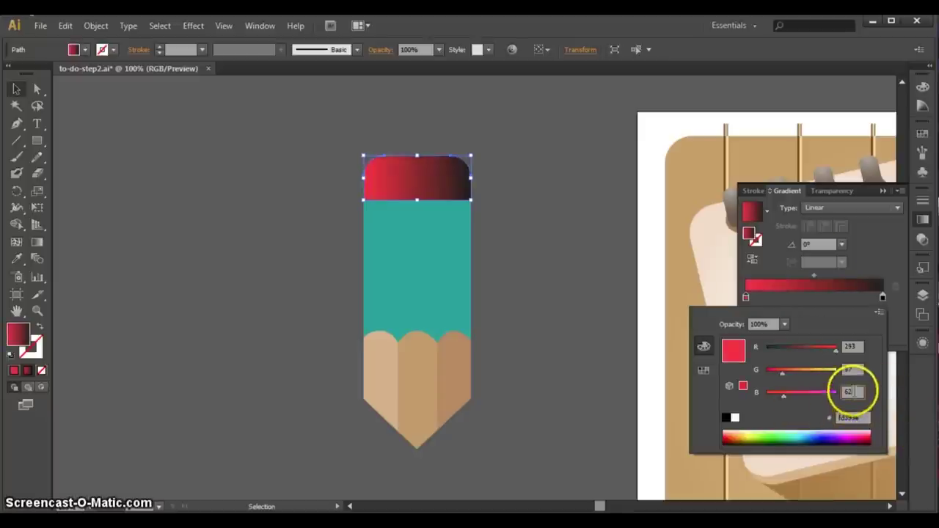
left_click(810, 298)
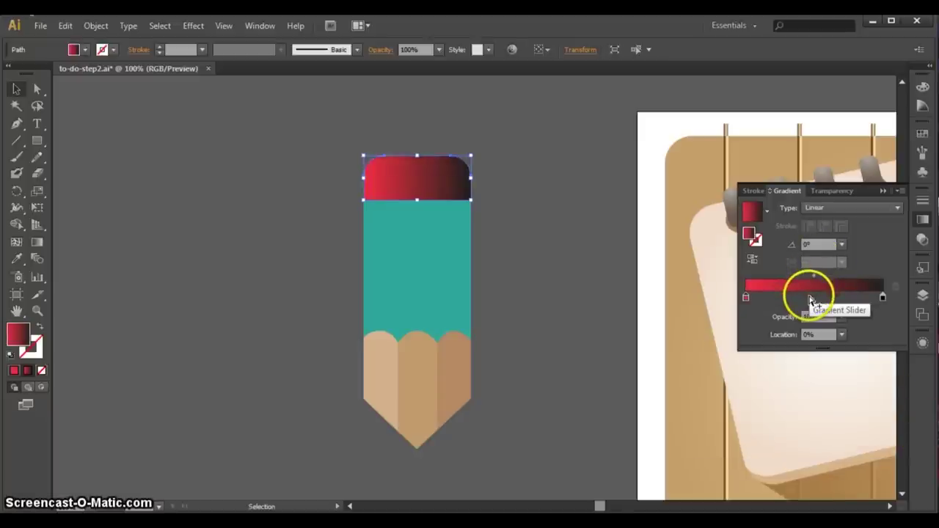
Step: Add a middle gradient stop near 32% coloured lighter pink ff706a
left_click(745, 297)
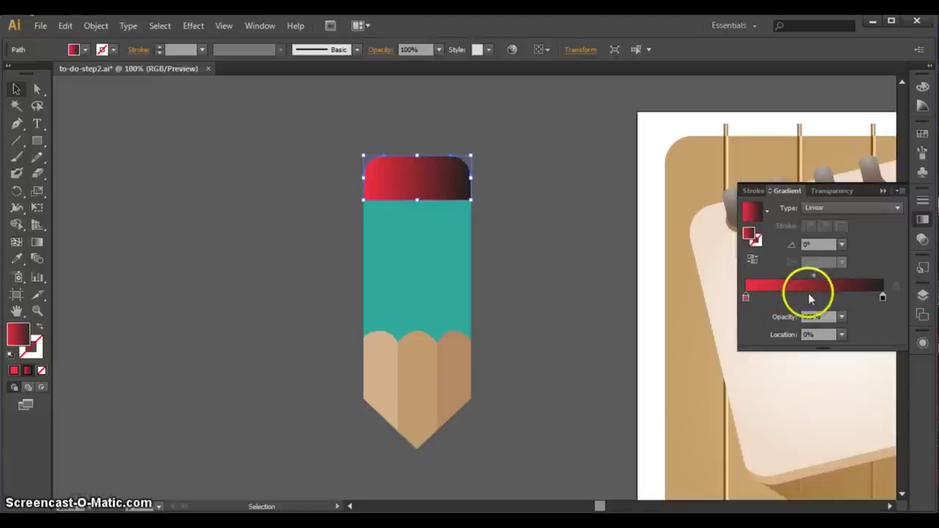
left_click_drag(746, 297, 816, 296)
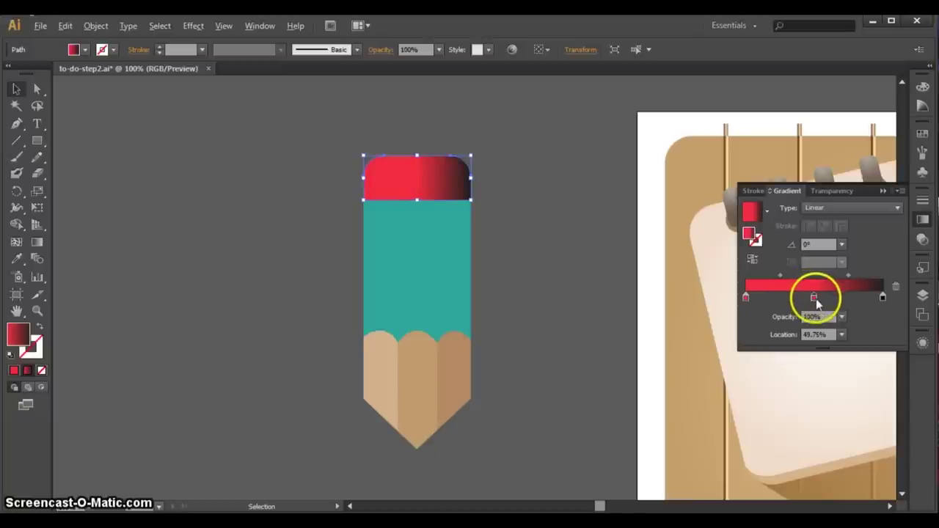
double_click(815, 298)
left_click(851, 417)
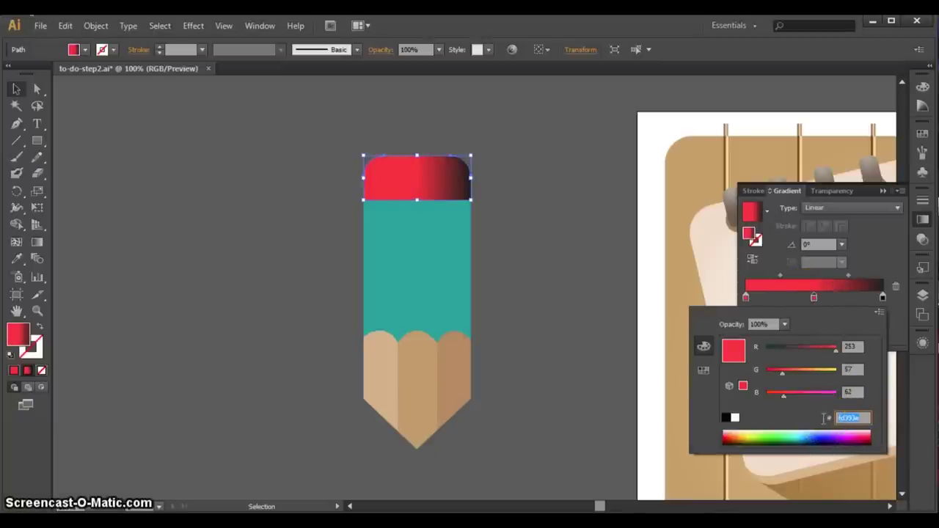
type("f706a")
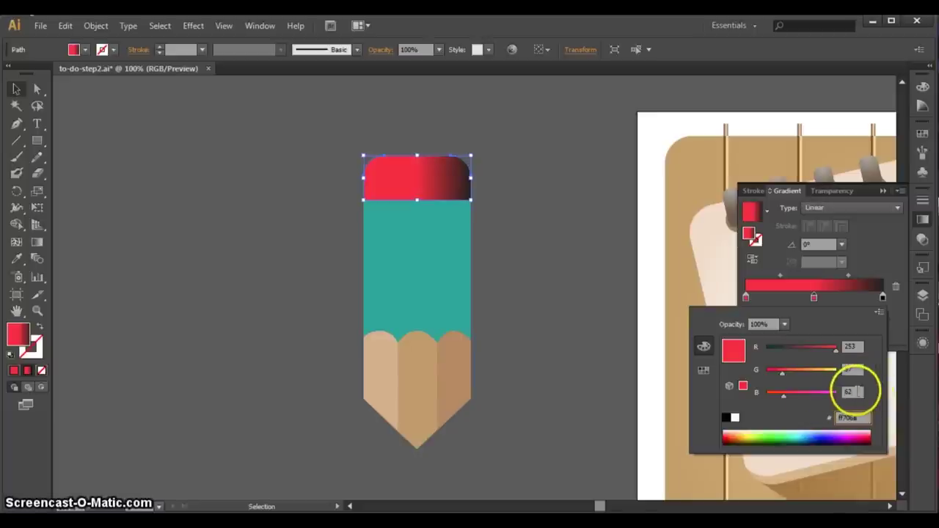
left_click(853, 389)
Step: Set the right gradient stop to fd393e and deselect the cap
left_click(883, 296)
double_click(882, 297)
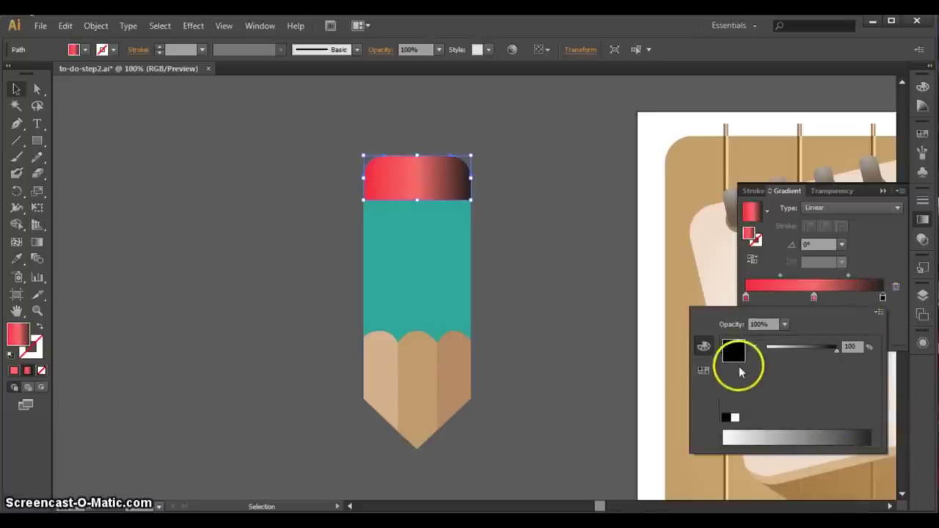
left_click(703, 369)
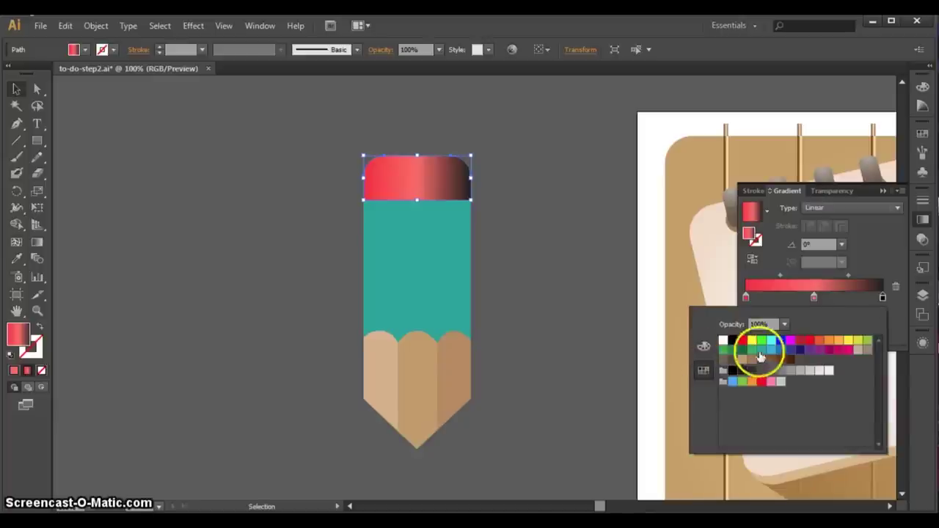
left_click(803, 343)
left_click(703, 345)
left_click(853, 417)
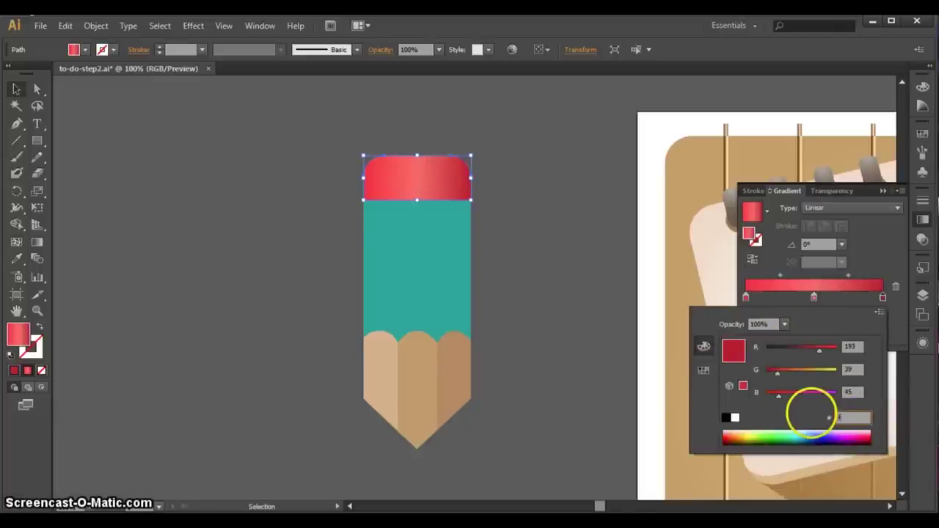
type("fd393e")
left_click(855, 346)
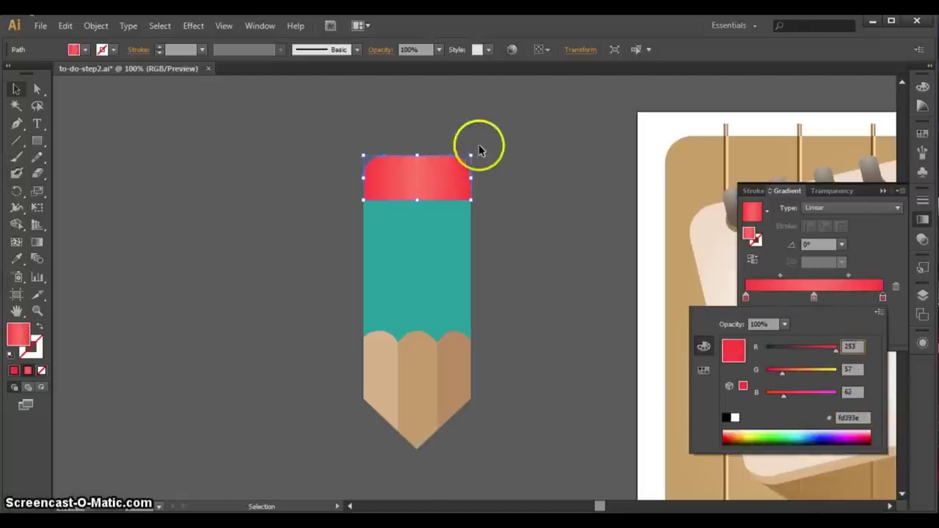
left_click(875, 229)
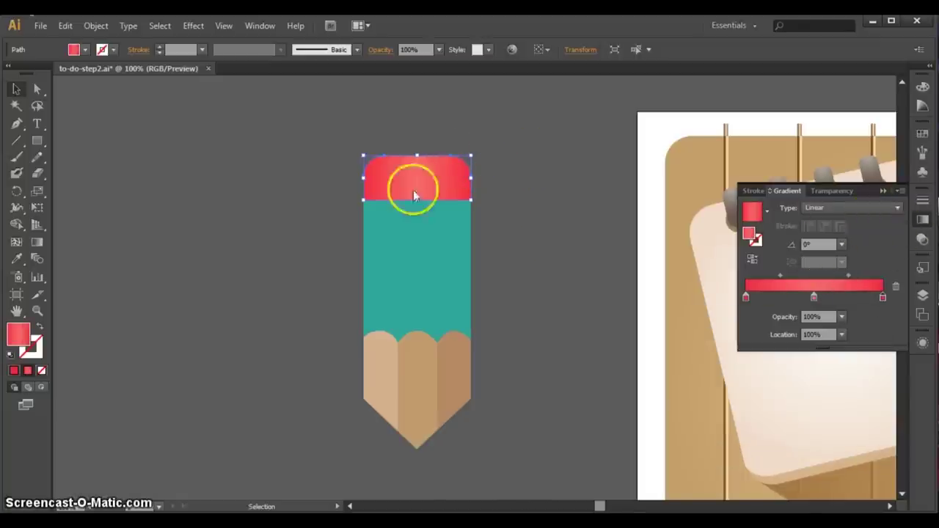
left_click(14, 89)
Step: Draw a thin band across the pencil body just below the red cap
left_click(245, 204)
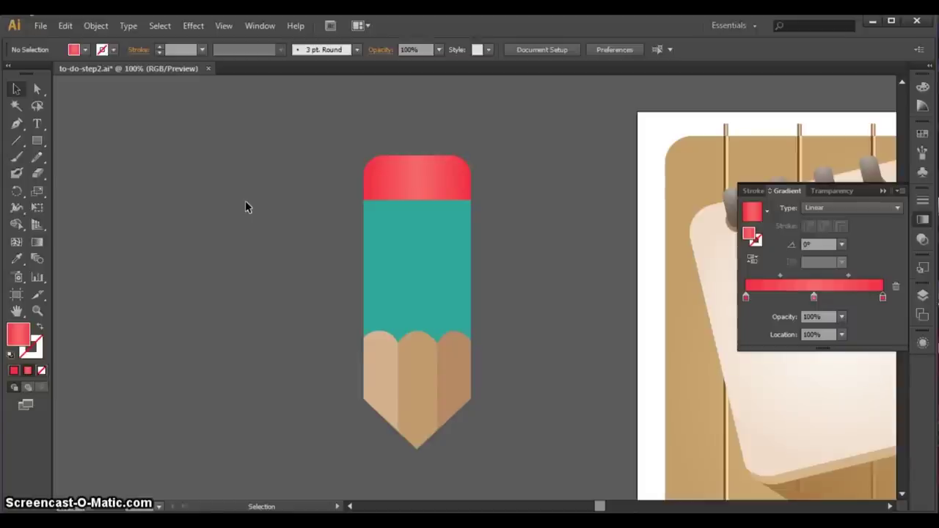
left_click(37, 143)
mouse_move(373, 203)
left_mouse_down()
mouse_move(360, 199)
mouse_move(465, 209)
left_mouse_up()
left_click(16, 89)
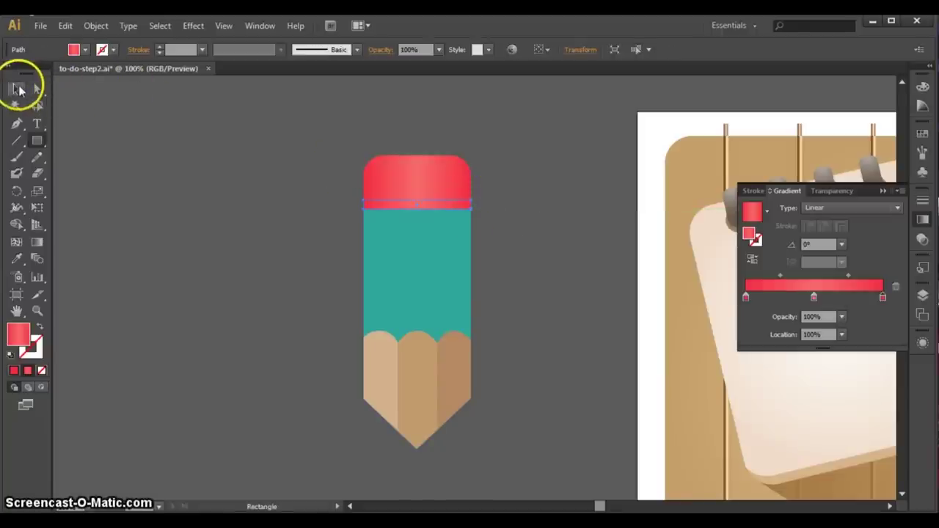
Step: Duplicate the band directly beneath the original and collapse the Gradient panel
left_click_drag(445, 203, 445, 208)
left_click(462, 199)
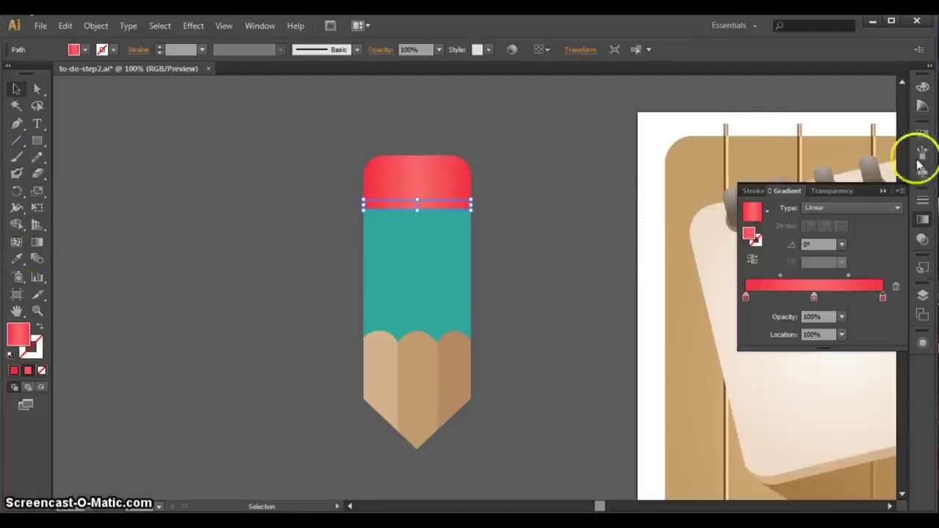
left_click(883, 190)
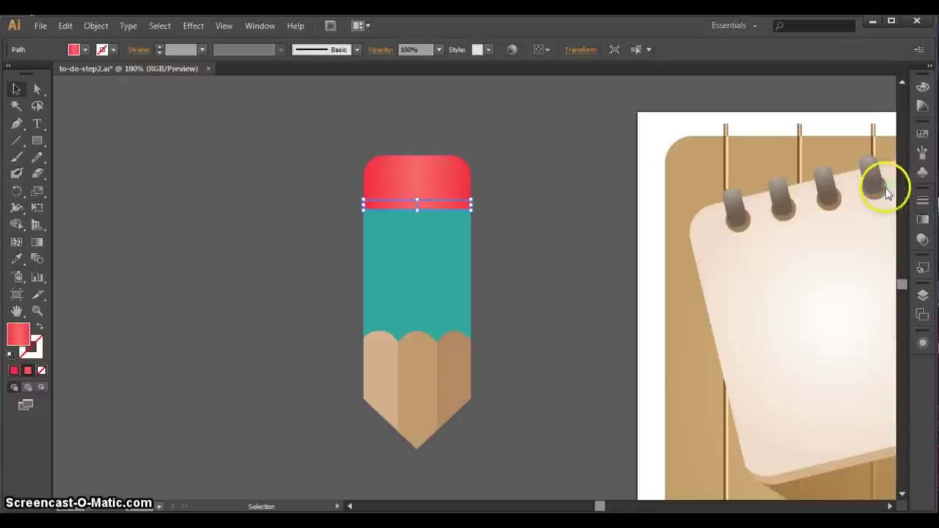
left_click(16, 262)
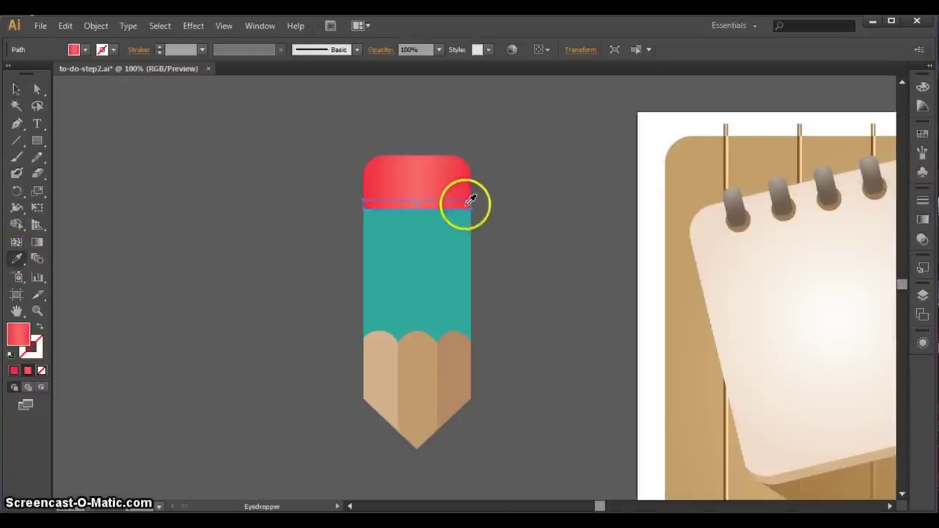
Step: Give the band the notebook ring's grey gradient and duplicate it twice downward
left_click(739, 188)
left_click(15, 90)
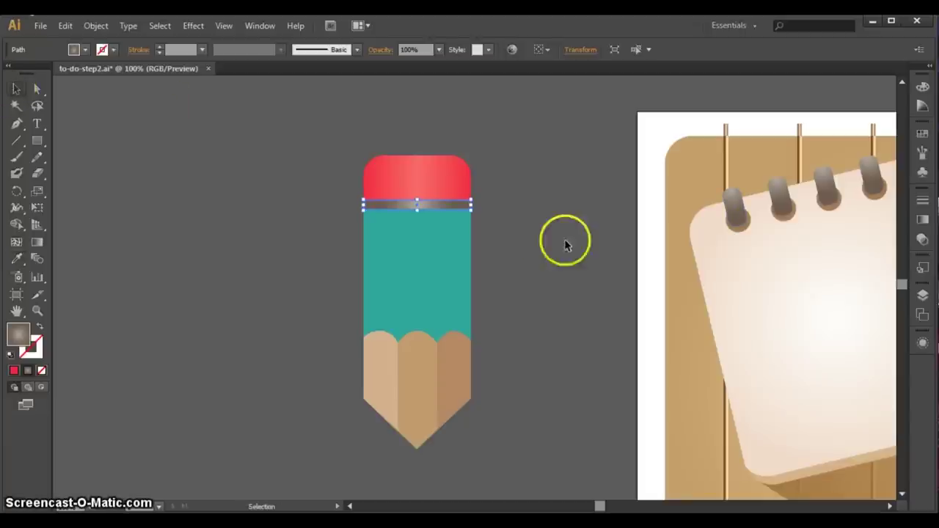
left_click(494, 218)
left_click(449, 203)
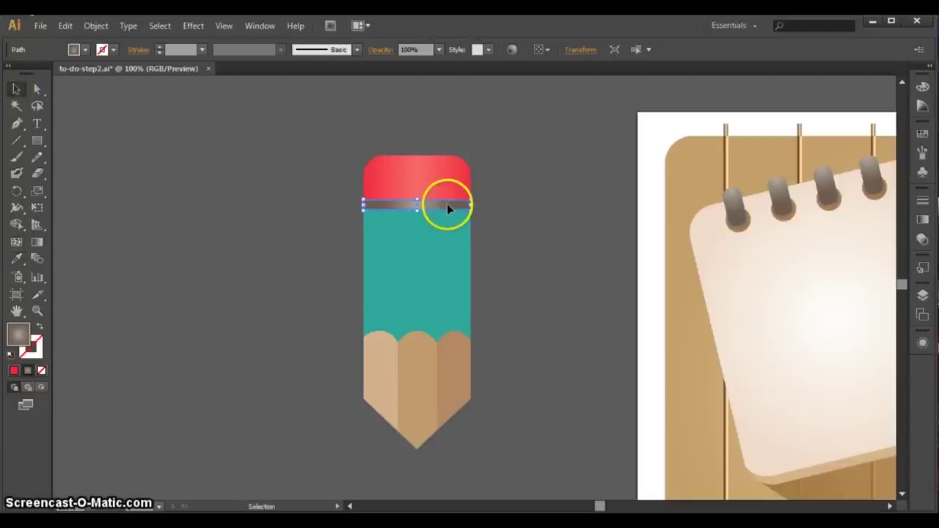
left_click_drag(446, 206, 451, 216)
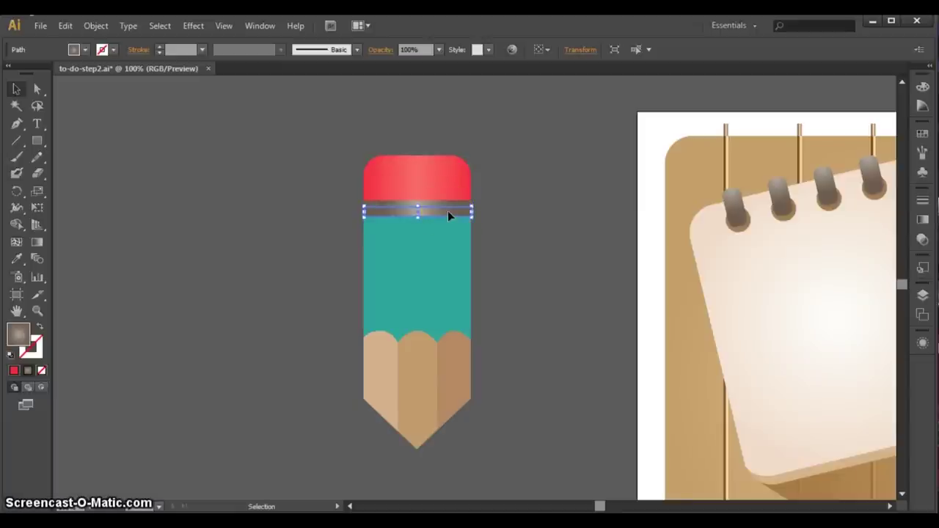
left_click_drag(448, 210, 450, 219)
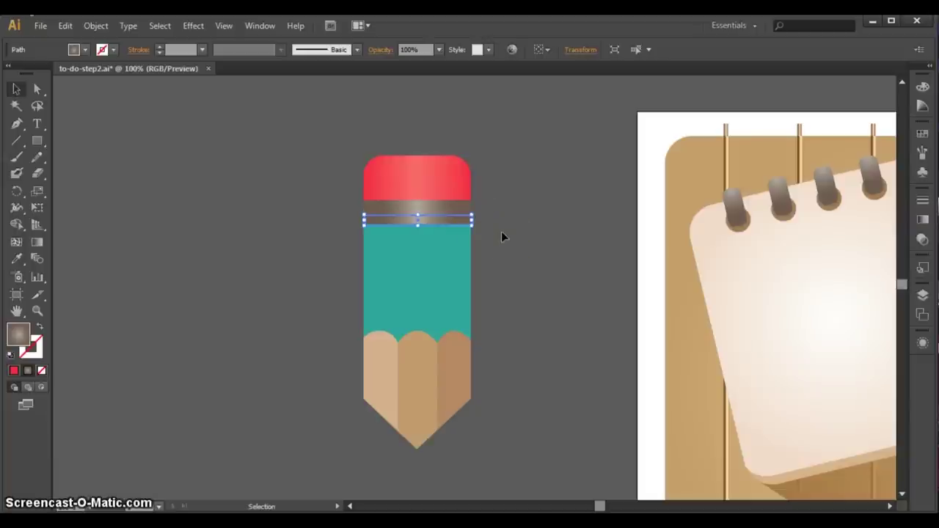
left_click(492, 199)
Step: Zoom to 200%, centre the upper band on the wider band, and select all three bands
left_click(455, 204)
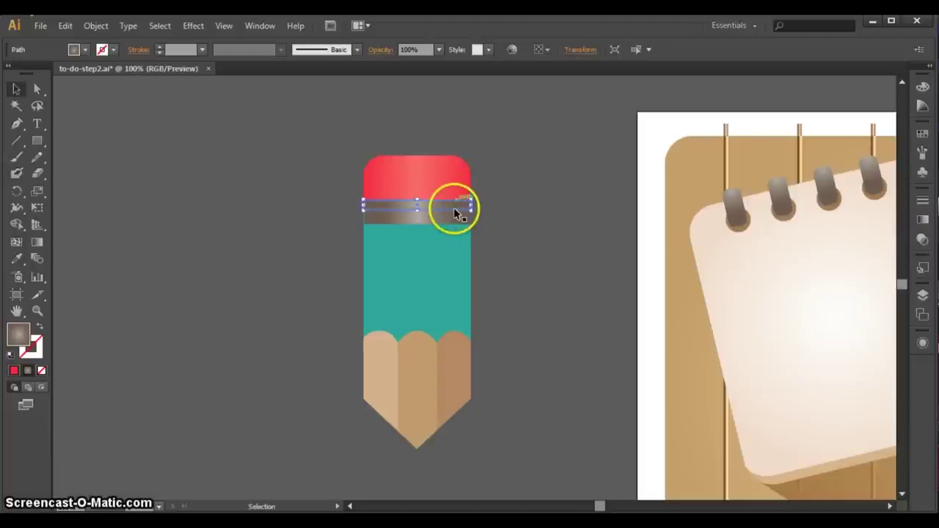
left_click(455, 214, "shift")
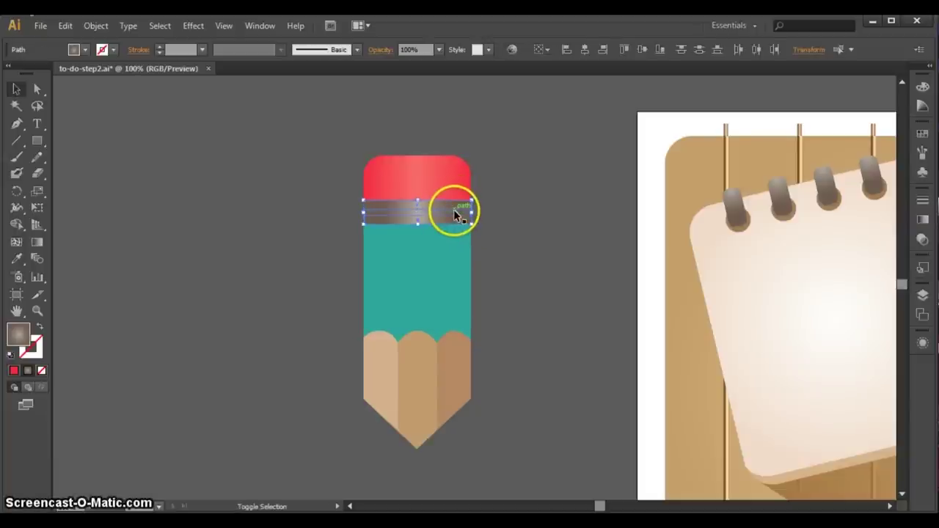
left_click(426, 213)
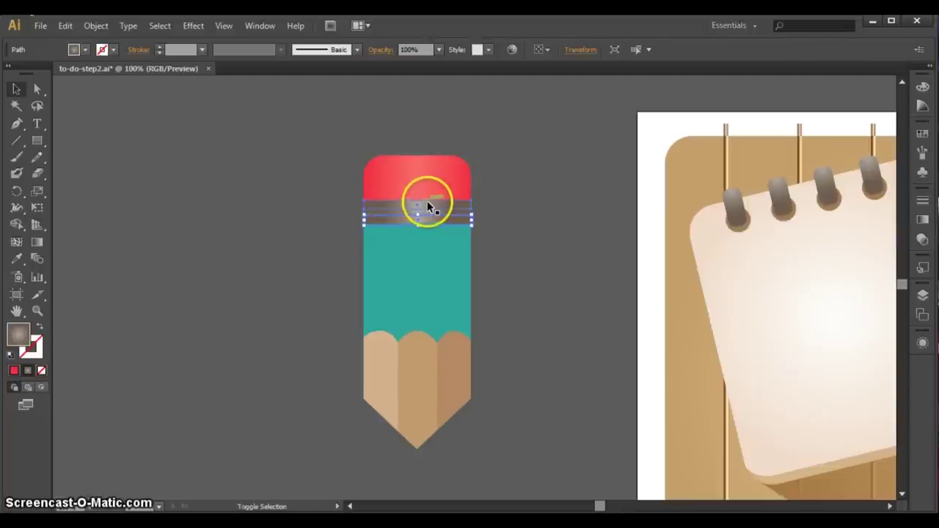
left_click(428, 201, "shift")
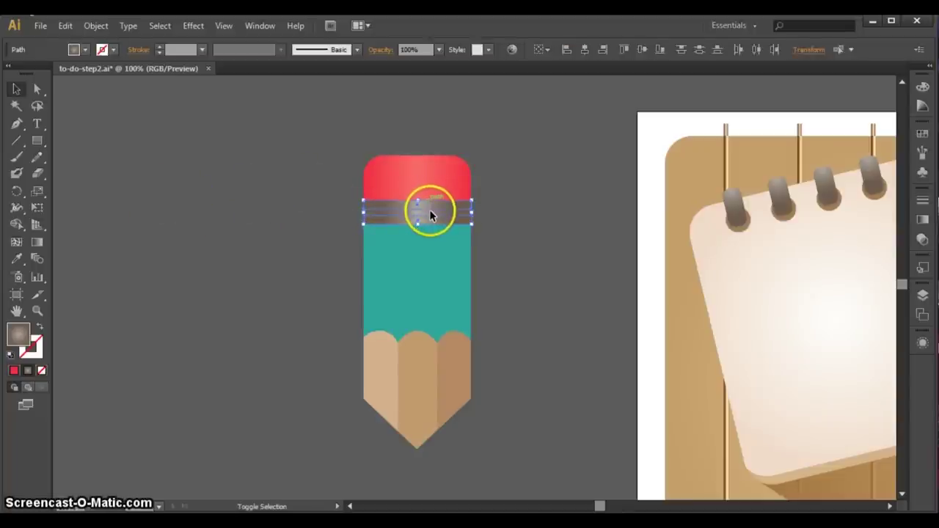
left_click(429, 212, "shift")
key("ctrl+equal")
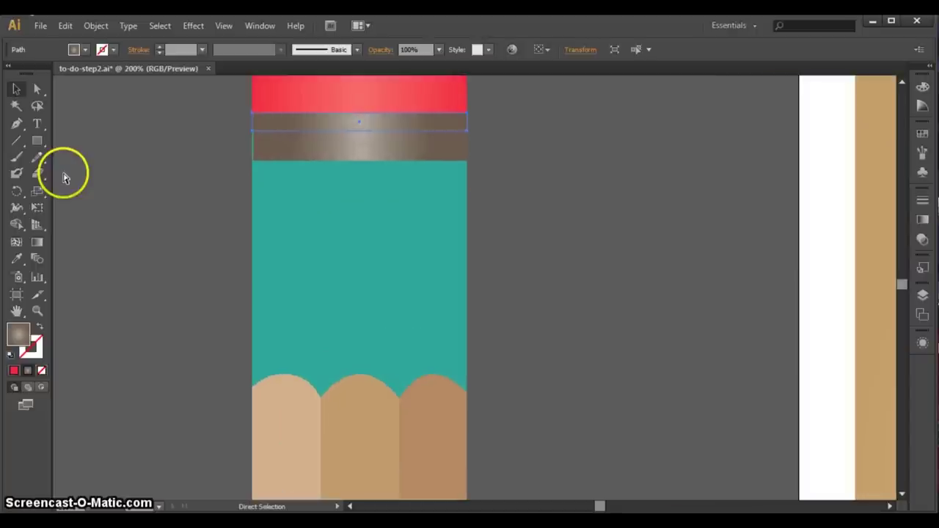
left_click(902, 82)
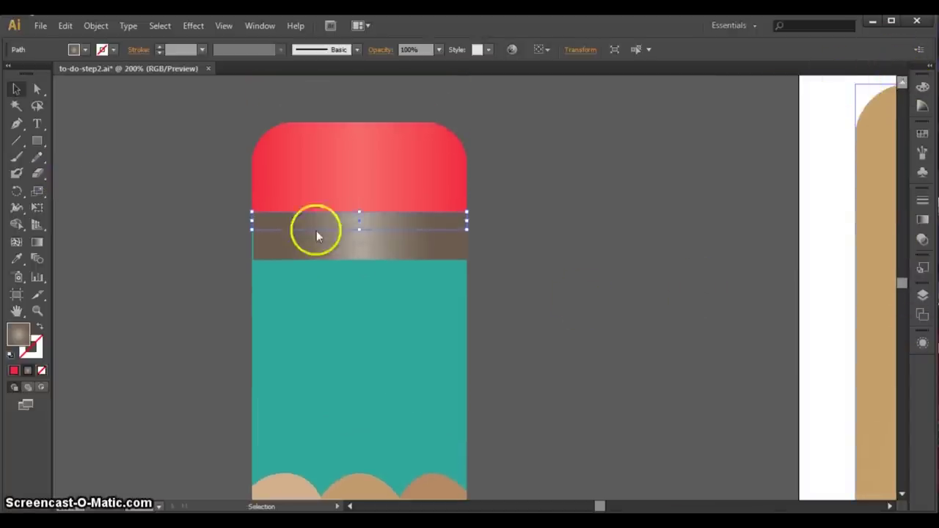
left_click_drag(421, 233, 422, 241)
left_click(418, 247, "shift")
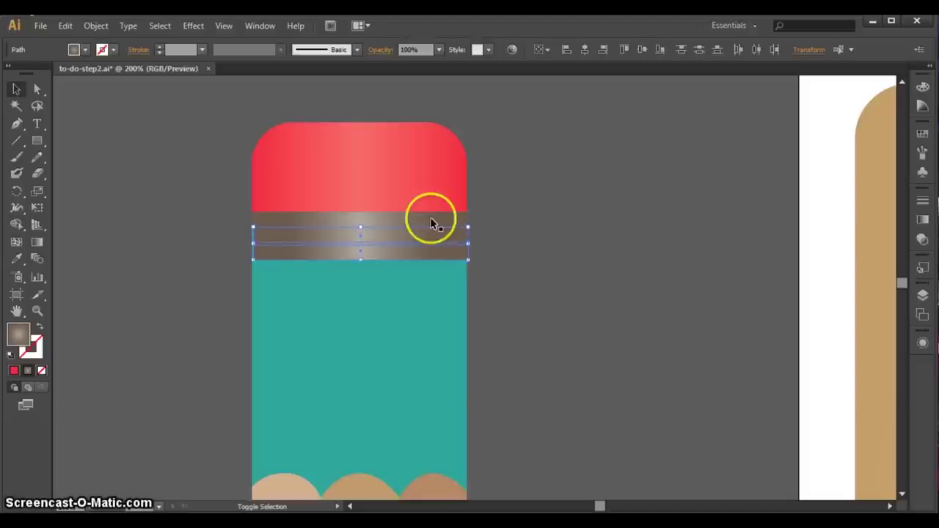
left_click(431, 217, "shift")
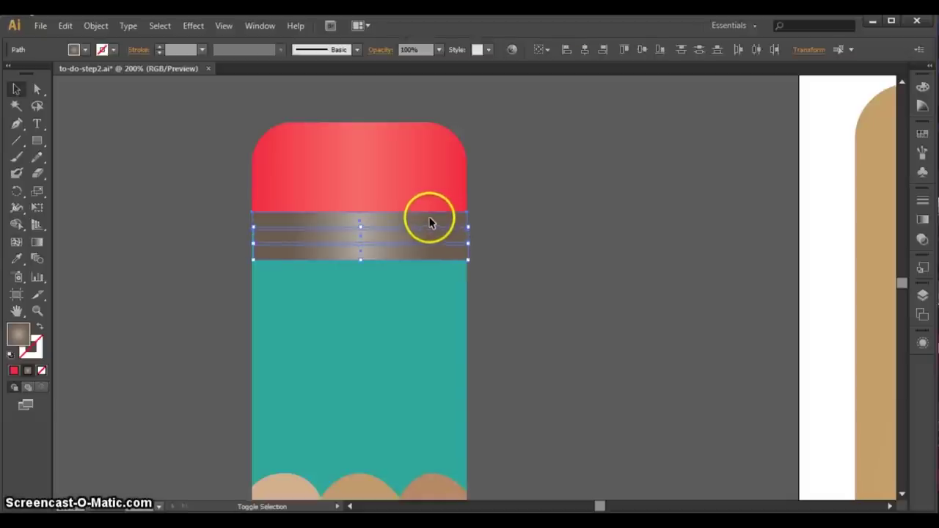
Step: Shift each band's gradient left and stretch the top and bottom gradients further right
left_click(37, 246)
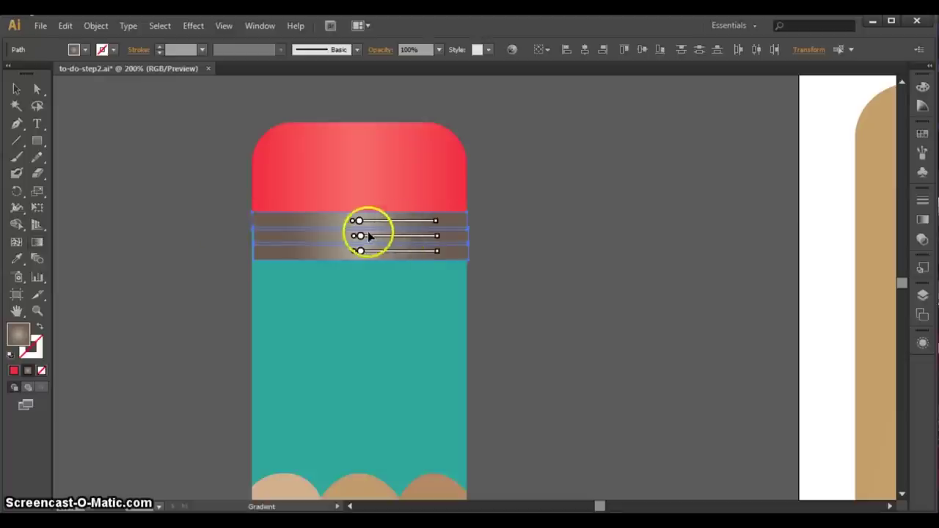
left_click_drag(359, 222, 291, 221)
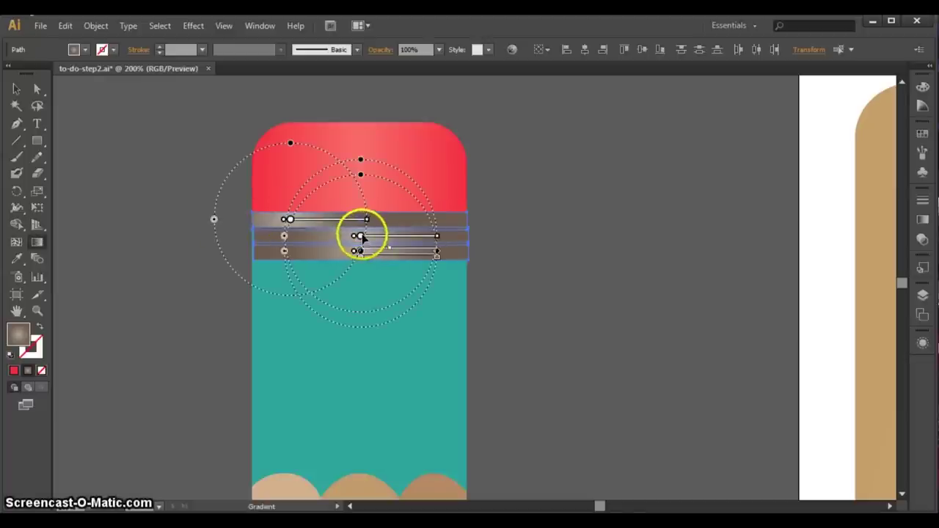
left_click_drag(358, 235, 287, 236)
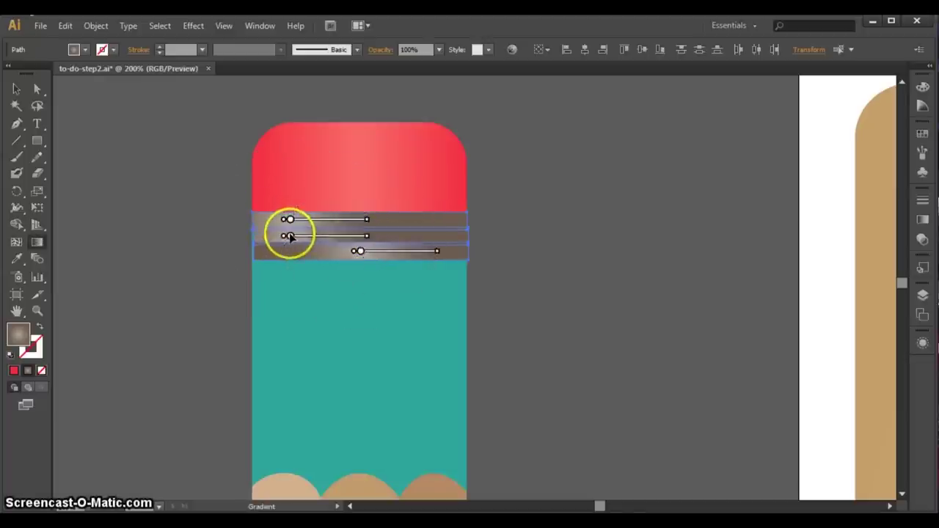
left_click_drag(362, 253, 289, 252)
mouse_move(369, 254)
left_mouse_down()
mouse_move(396, 256)
mouse_move(389, 253)
mouse_move(409, 238)
mouse_move(391, 253)
mouse_move(407, 252)
left_mouse_up()
left_click_drag(367, 219, 409, 219)
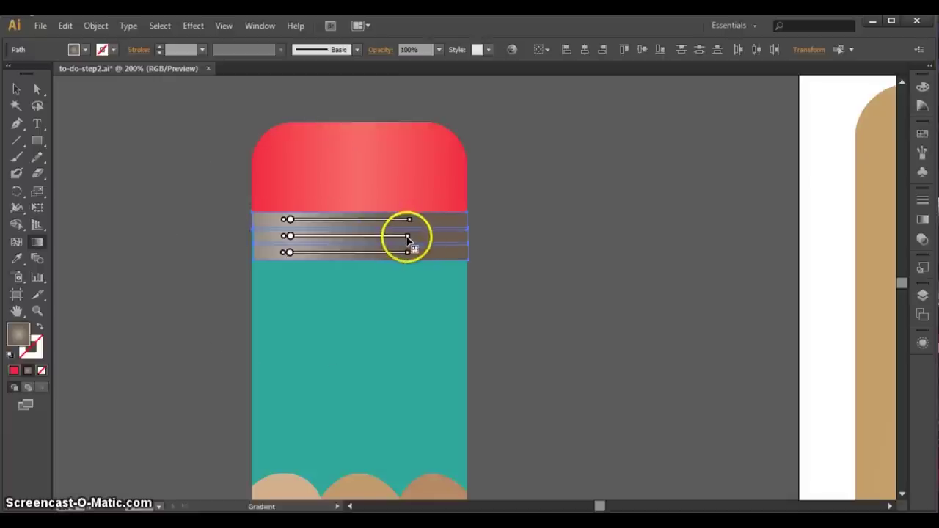
left_click(17, 90)
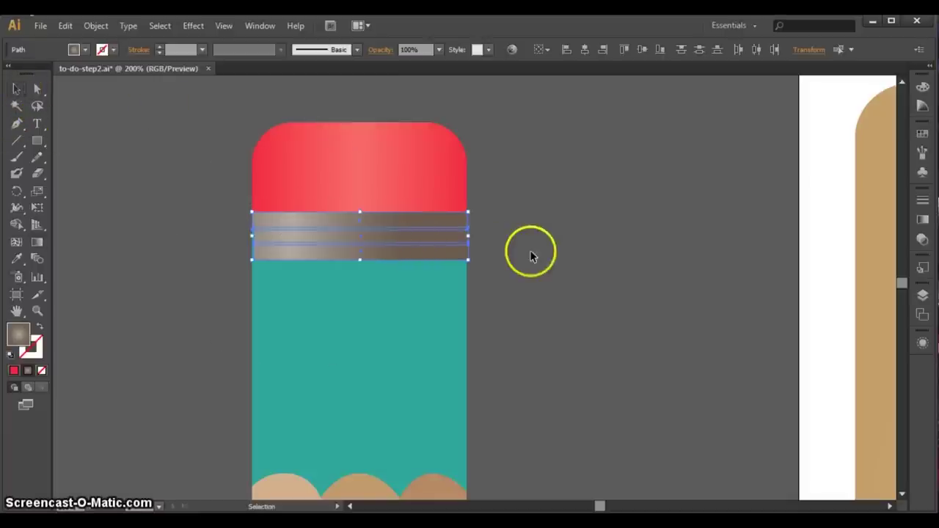
left_click(531, 255)
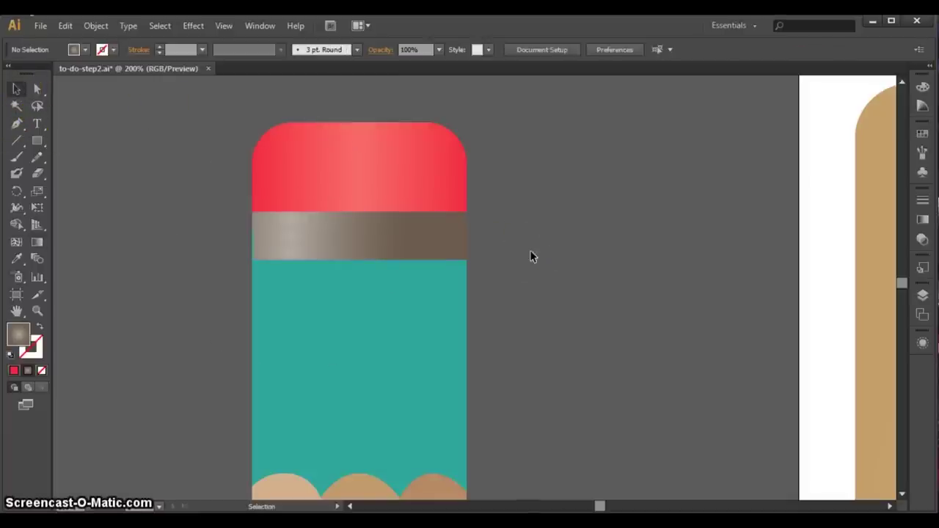
Step: Draw a tall bar down the pencil body, move it right, and Alt-copy it to the left side
key("ctrl+minus")
key("ctrl+minus")
key("ctrl+minus")
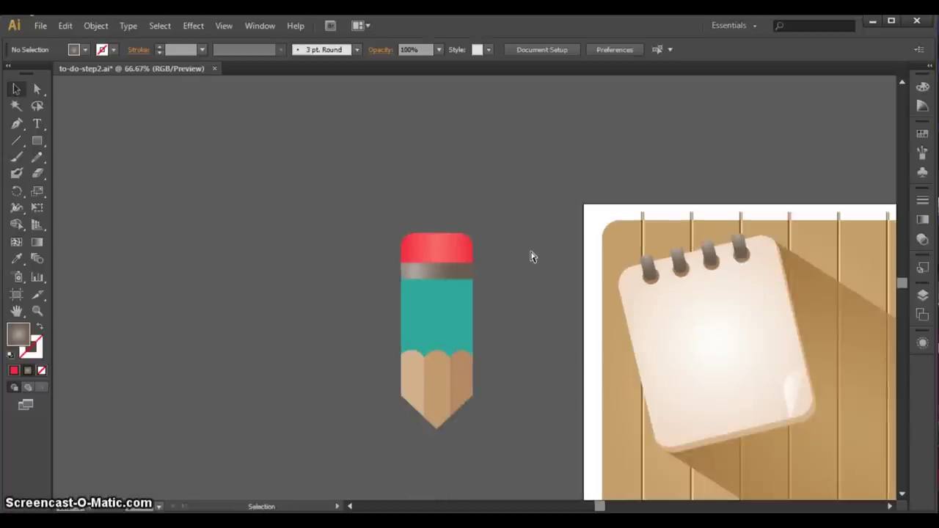
left_click(342, 265)
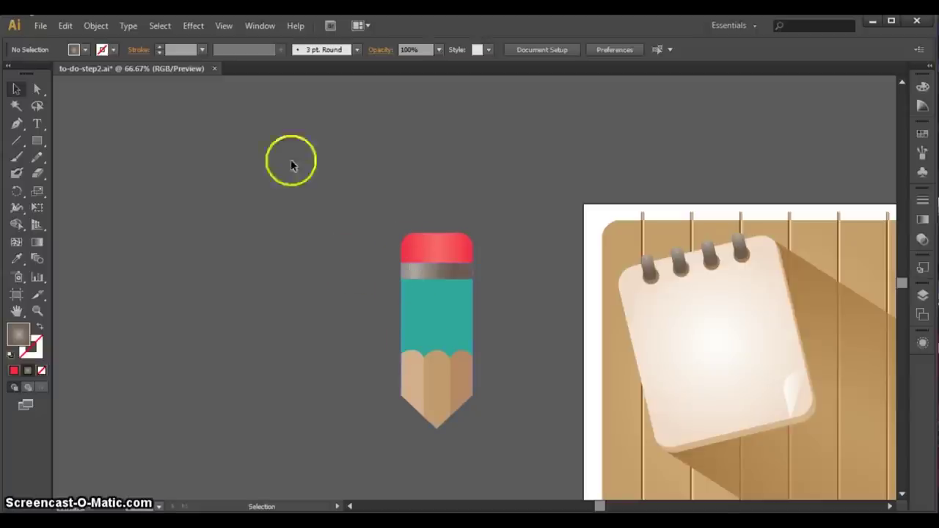
left_click(37, 140)
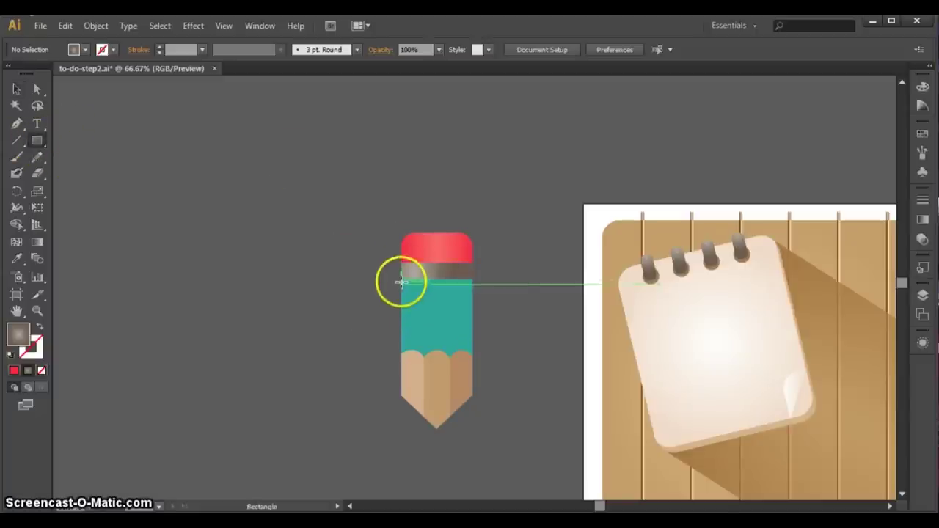
left_click_drag(399, 277, 418, 369)
key("v")
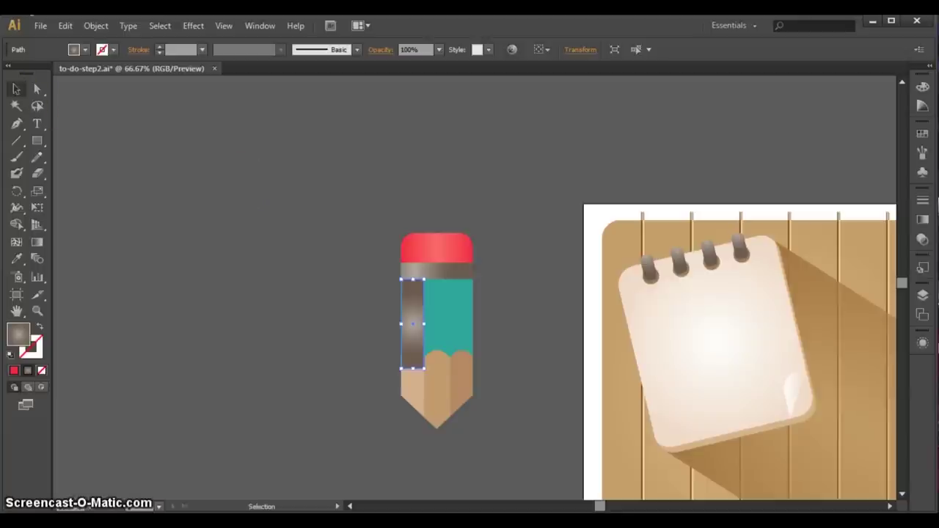
left_click_drag(407, 294, 456, 301)
key("super")
key("super")
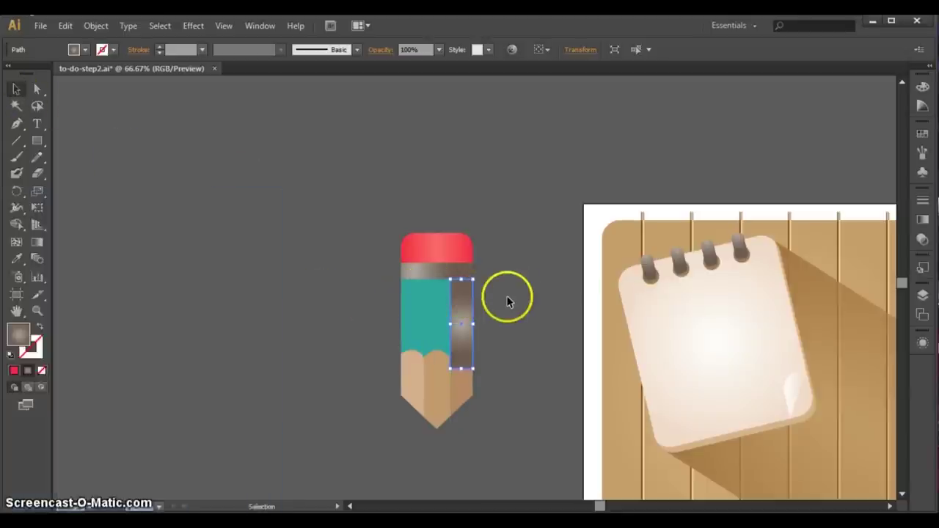
left_click_drag(459, 312, 410, 319)
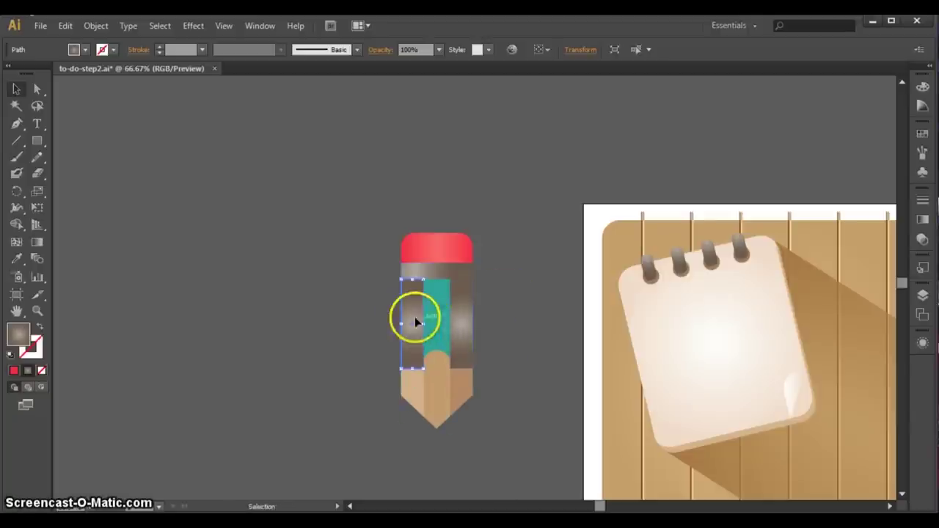
Step: Fill the left strip with light teal 14c9b4
double_click(19, 334)
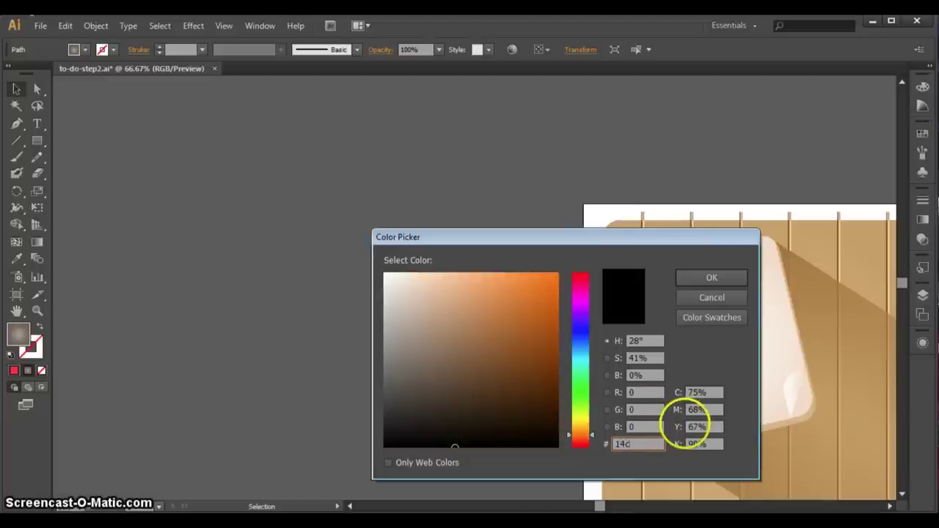
type("14c9b4")
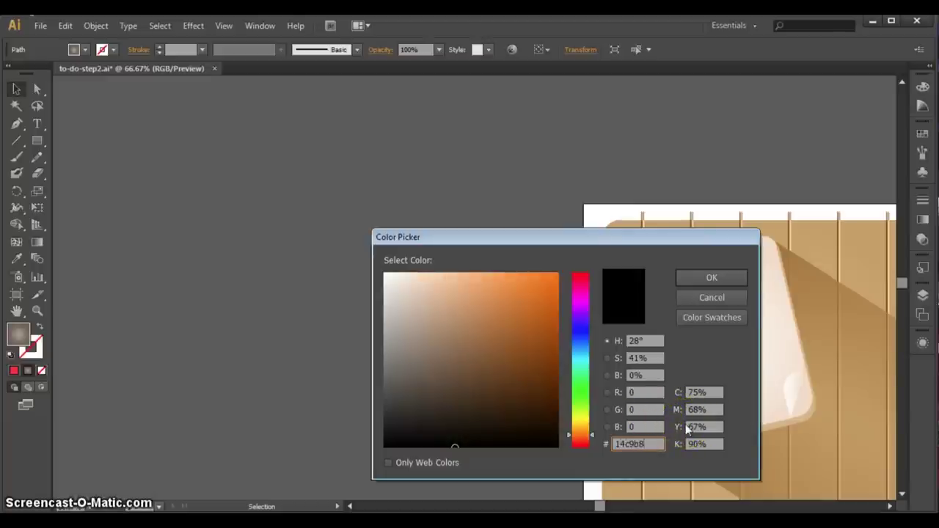
key("Return")
Step: Fill the right strip with dark teal 057f73
left_click(461, 302)
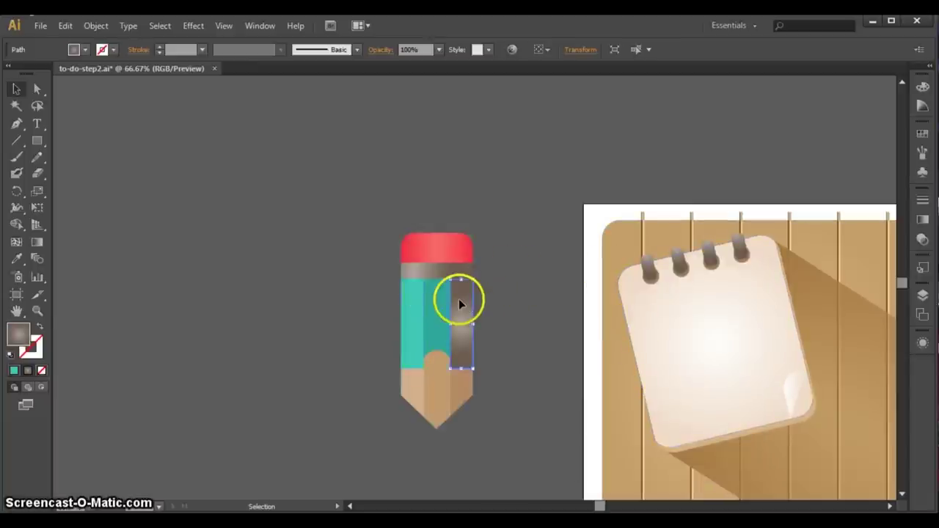
double_click(20, 334)
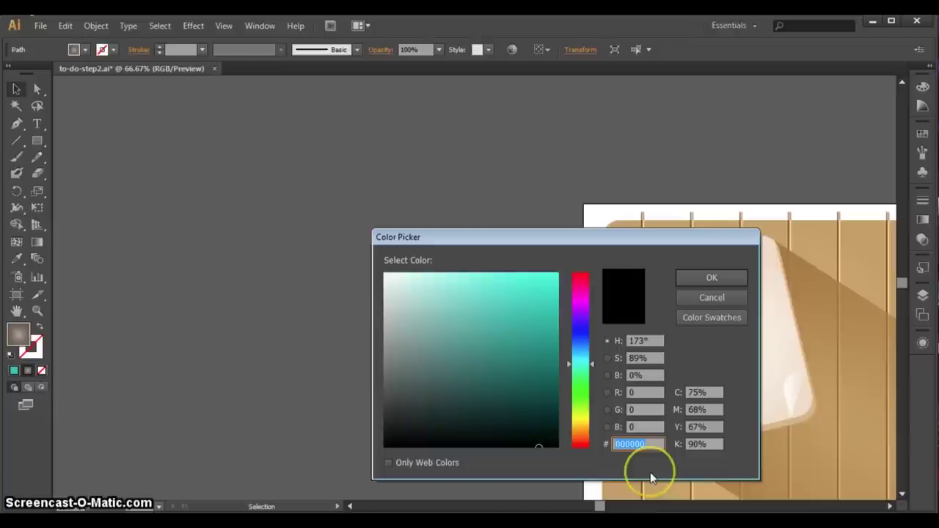
type("057f")
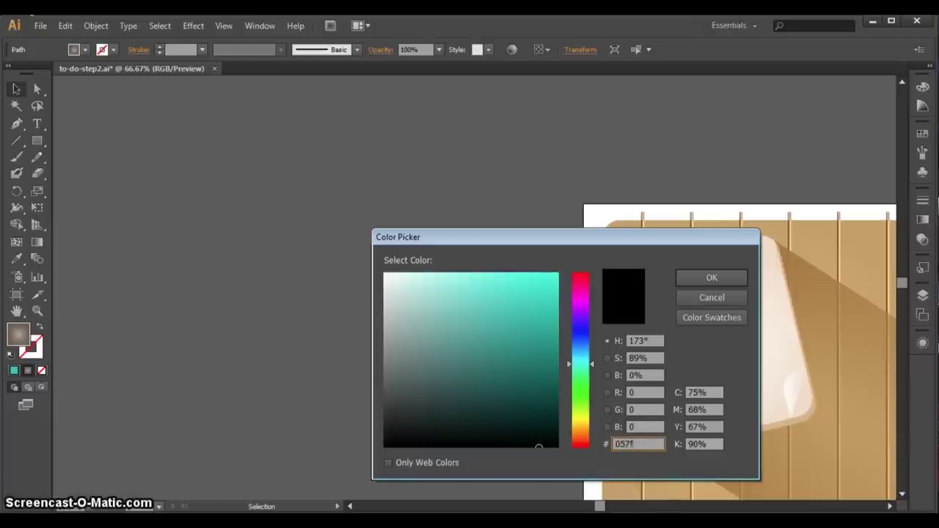
type("73")
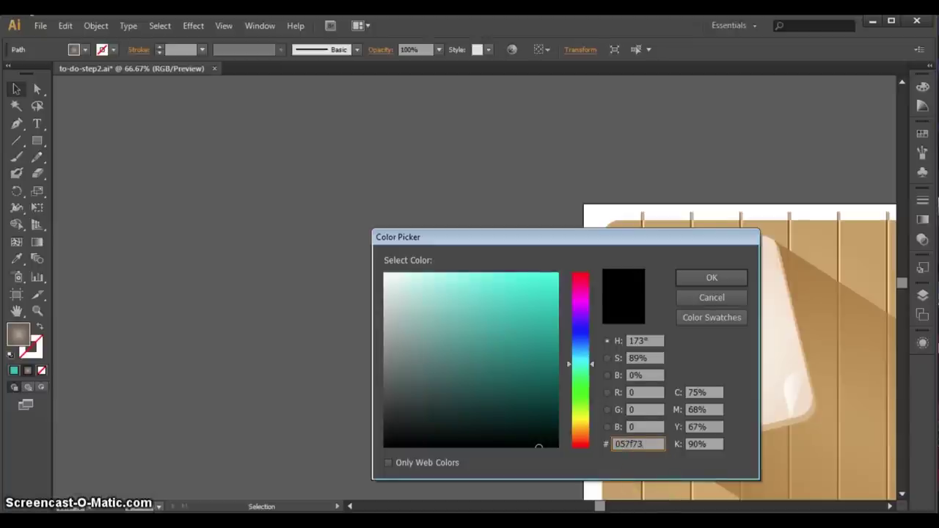
key("Return")
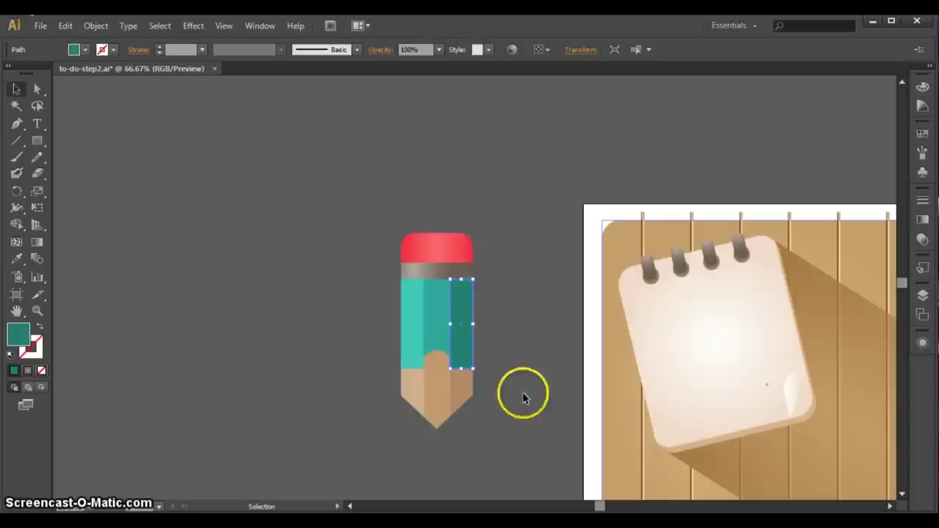
left_click(464, 384)
Step: Select the three tan tip pieces and apply Object > Arrange > Bring to Front
left_click(435, 388, "shift")
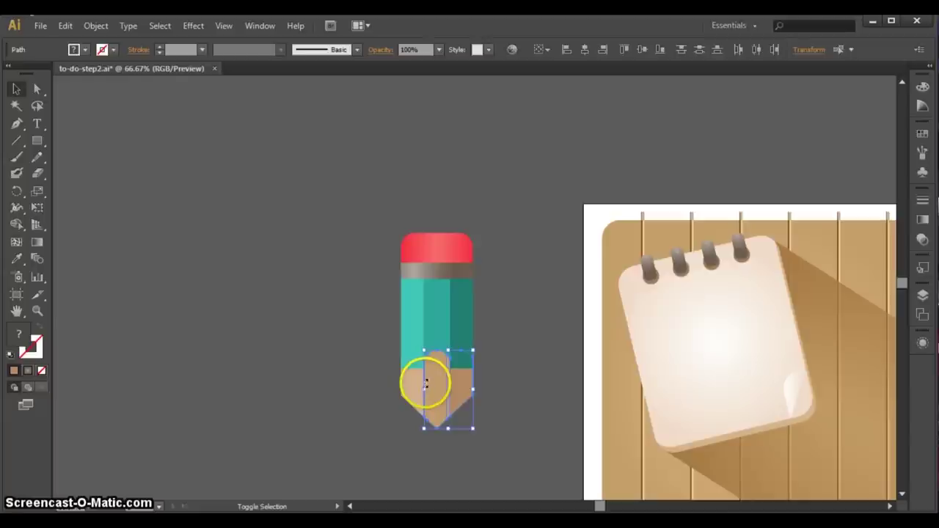
left_click(414, 379, "shift")
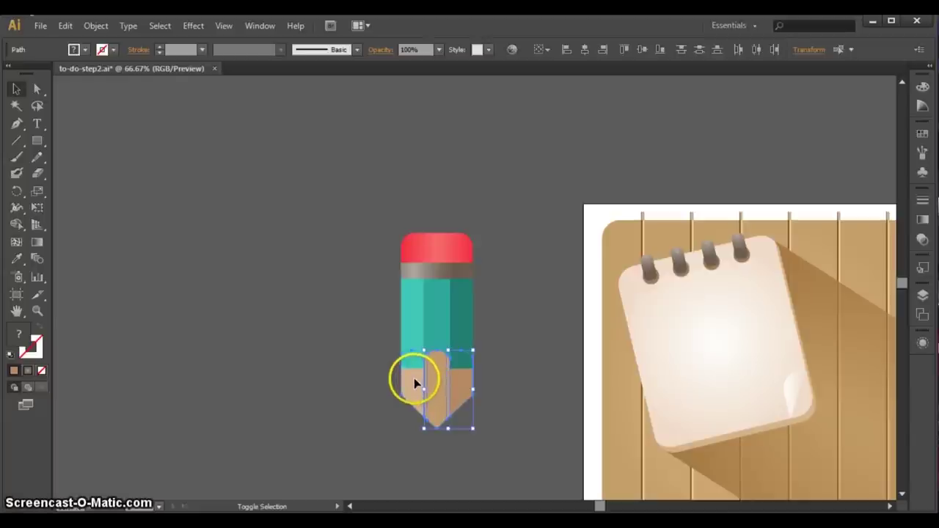
left_click(95, 26)
mouse_move(110, 59)
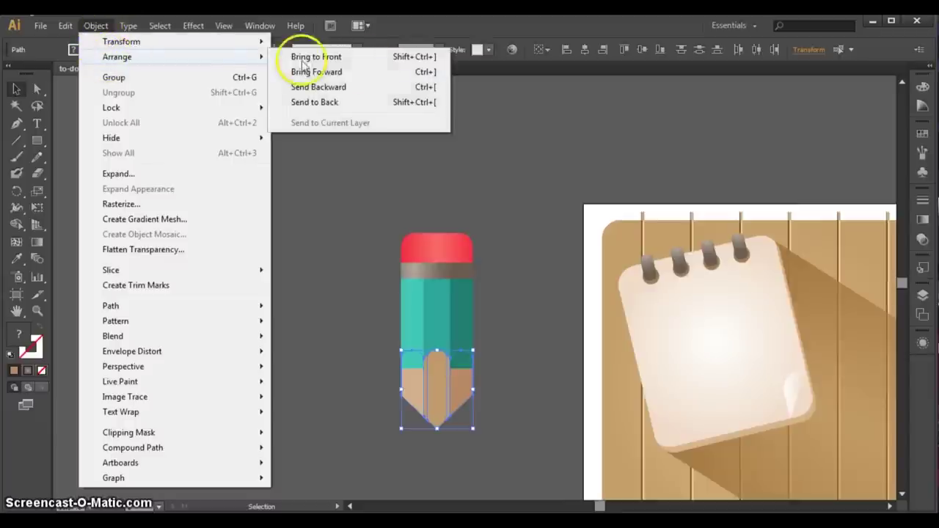
left_click(358, 59)
left_click(307, 283)
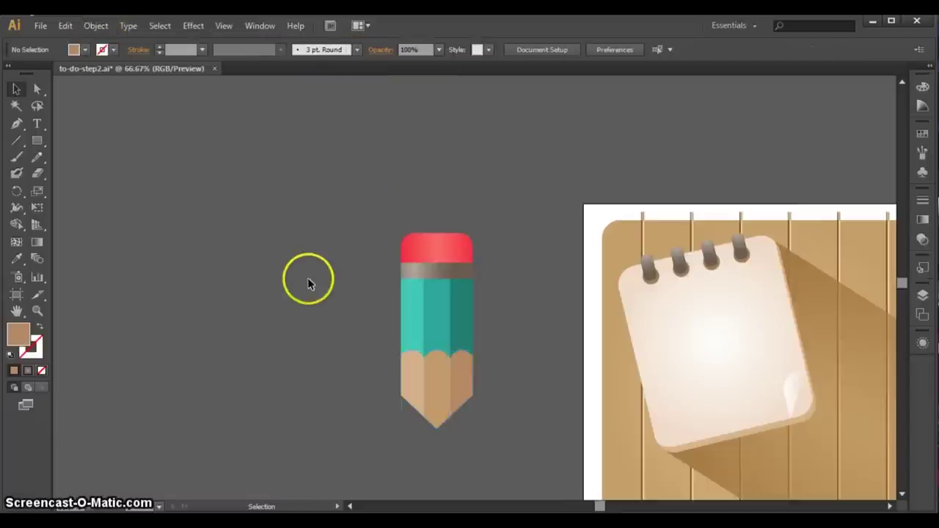
Step: Draw a circle below the pencil tip and give it the radial gradient sampled from the artwork
left_click_drag(899, 283, 902, 291)
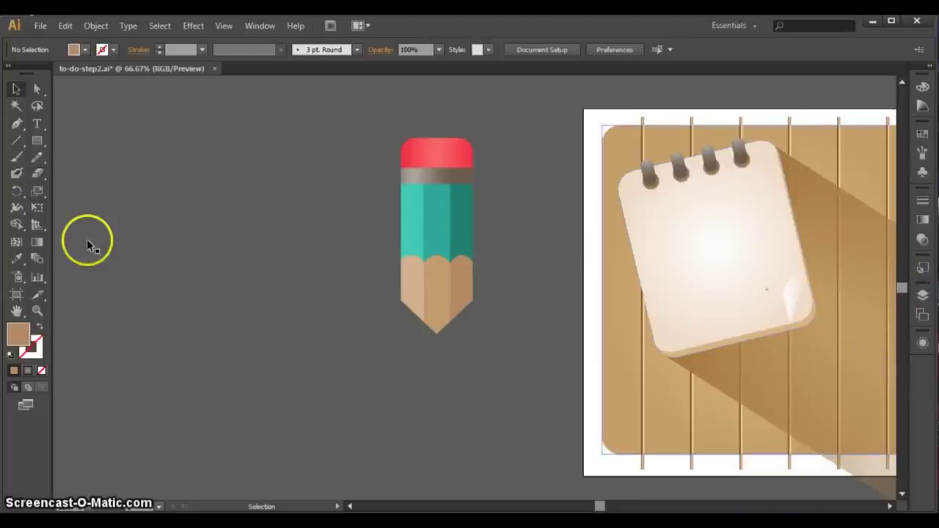
left_click_drag(37, 139, 82, 174)
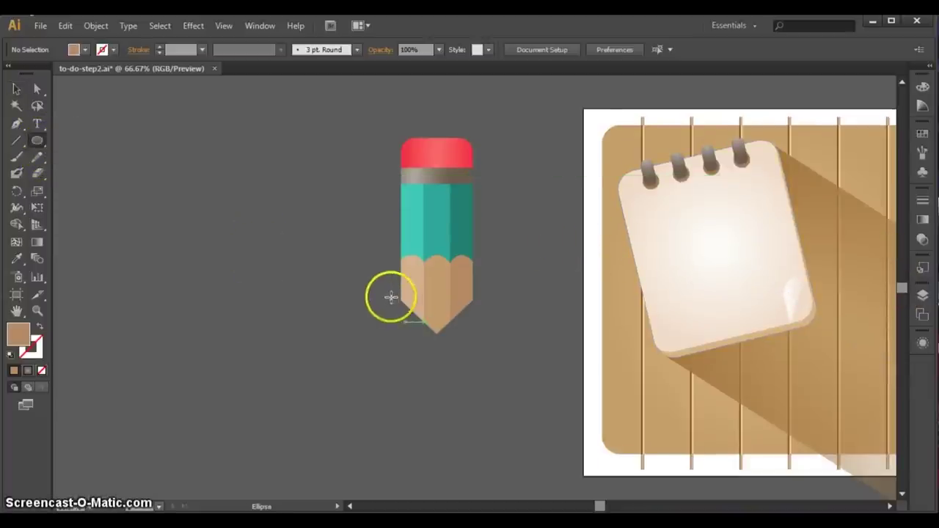
mouse_move(394, 321)
left_mouse_down()
mouse_move(503, 382)
mouse_move(466, 373)
left_mouse_up()
key("v")
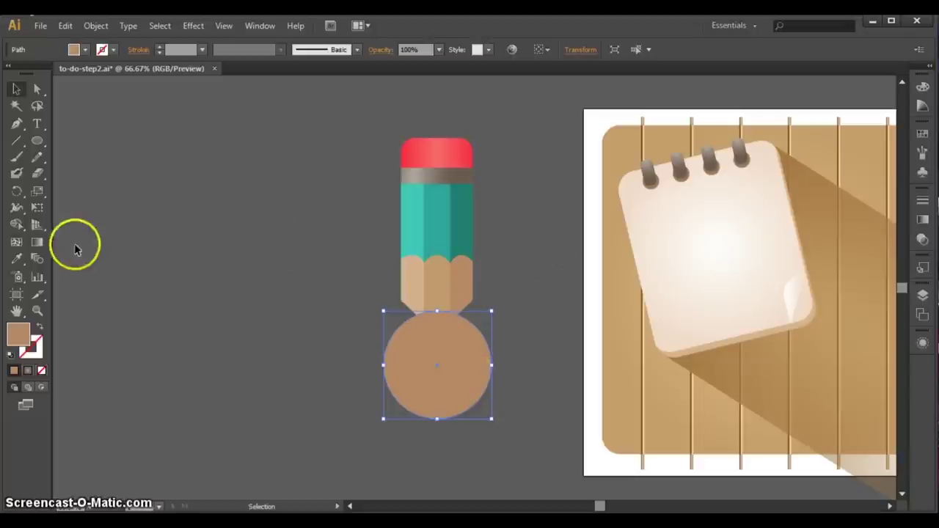
left_click(16, 258)
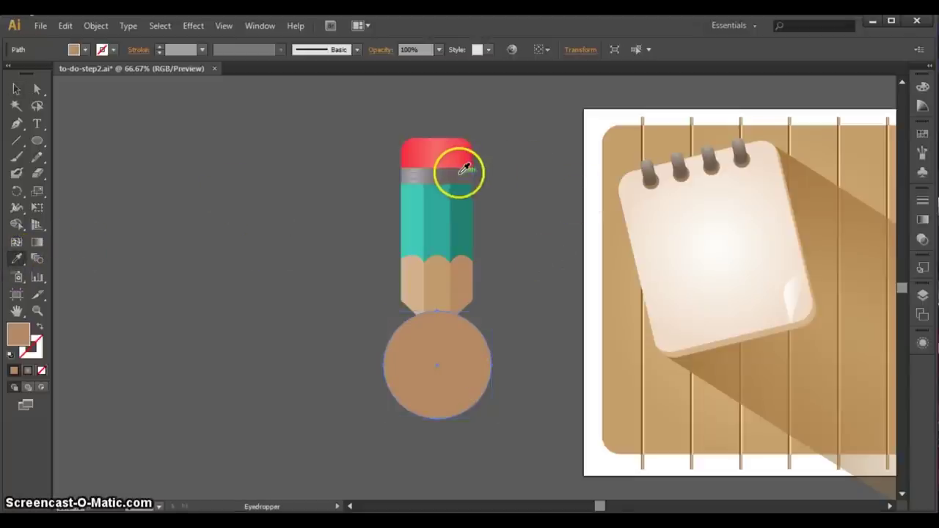
left_click(650, 169)
Step: Send the pencil tip behind the circle and delete the circle's outer parts with Shape Builder
left_click(16, 89)
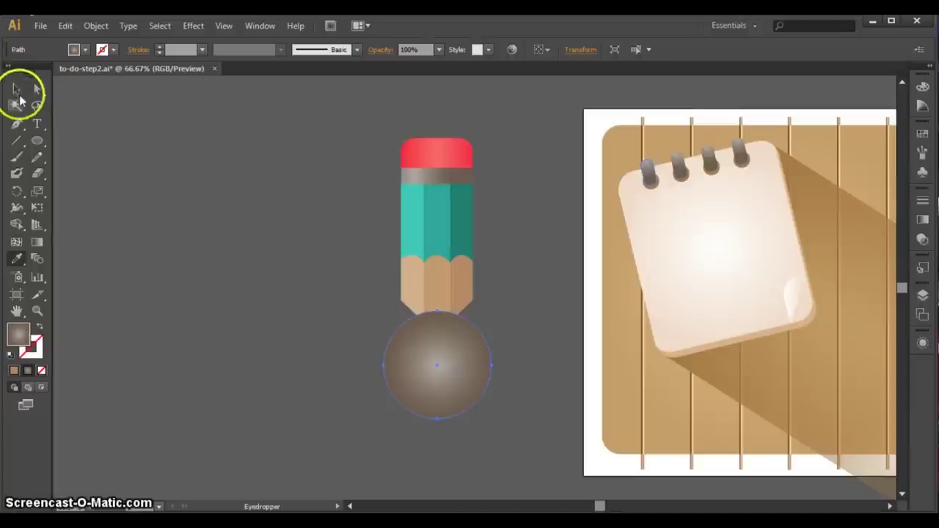
left_click(418, 288, "shift")
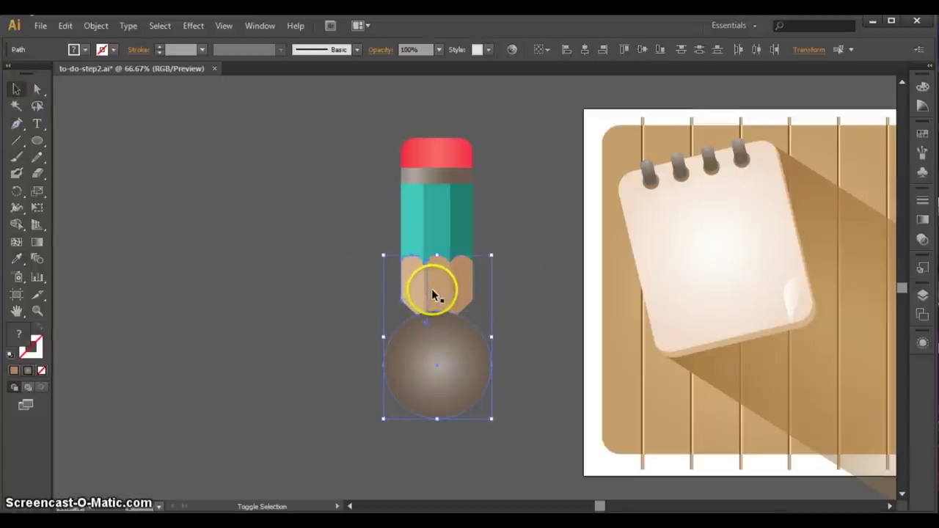
key("ctrl+shift+bracketleft")
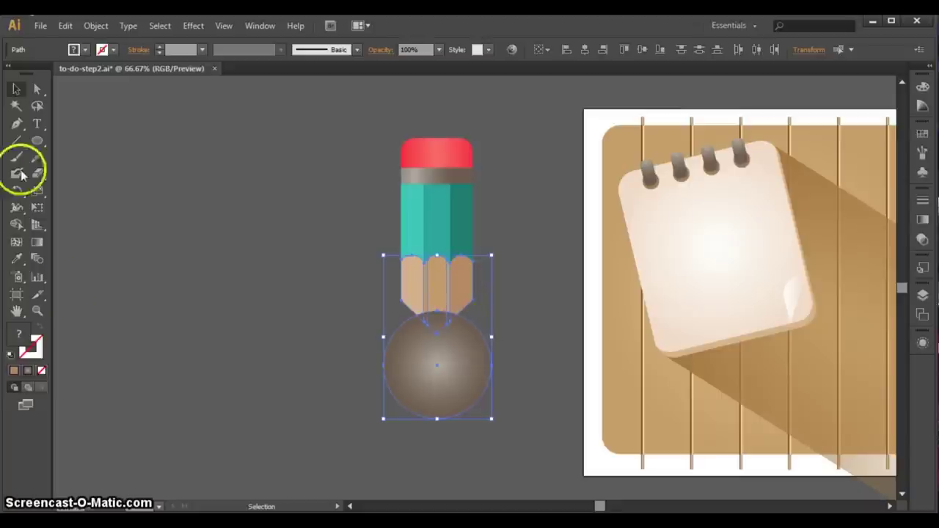
left_click(16, 225)
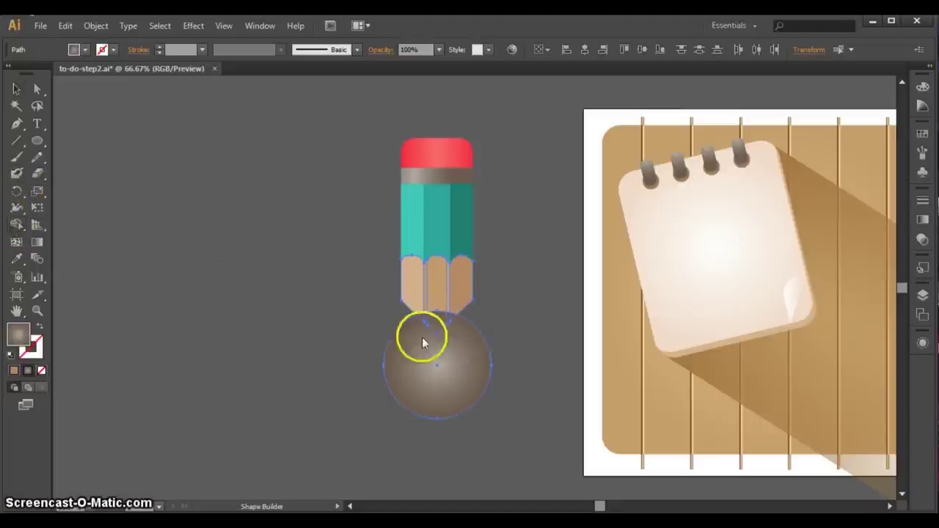
left_click(471, 352, "alt")
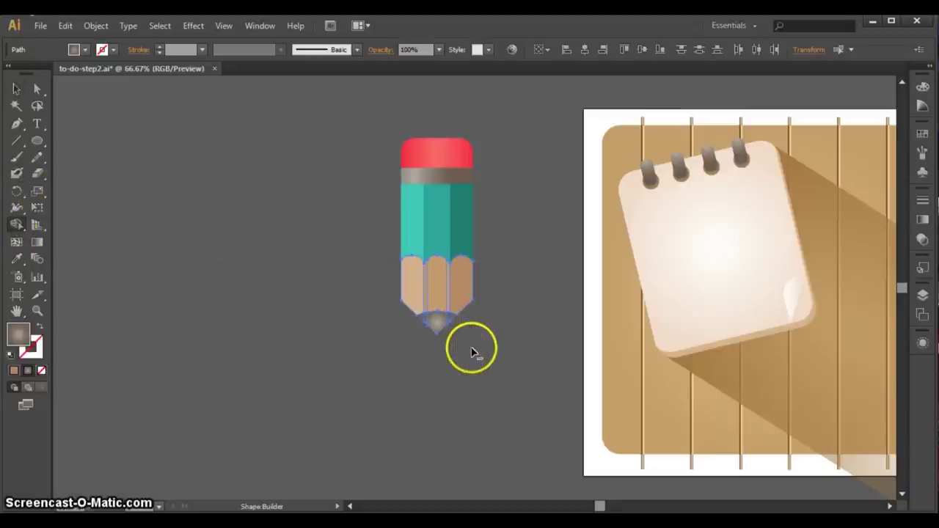
left_click(17, 89)
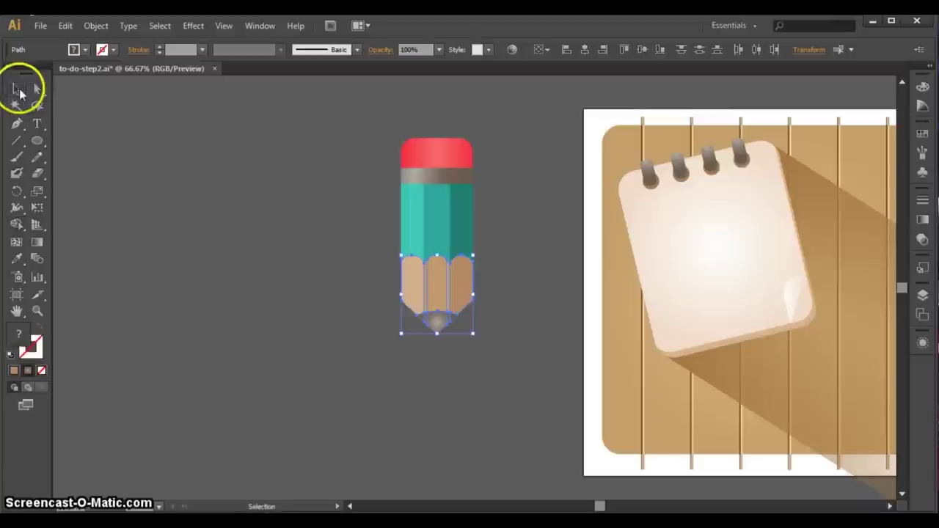
left_click(406, 356)
Step: Shift the small graphite tip's gradient slightly downward
left_click(436, 326)
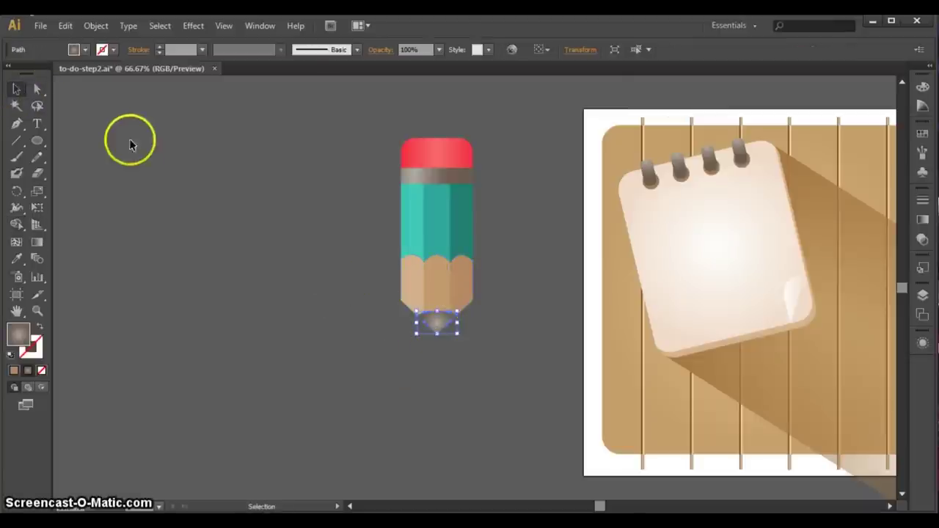
left_click(37, 242)
mouse_move(435, 322)
left_mouse_down()
mouse_move(439, 334)
mouse_move(468, 336)
mouse_move(454, 336)
left_mouse_up()
Step: Marquee-select every part of the finished pencil
left_click(16, 88)
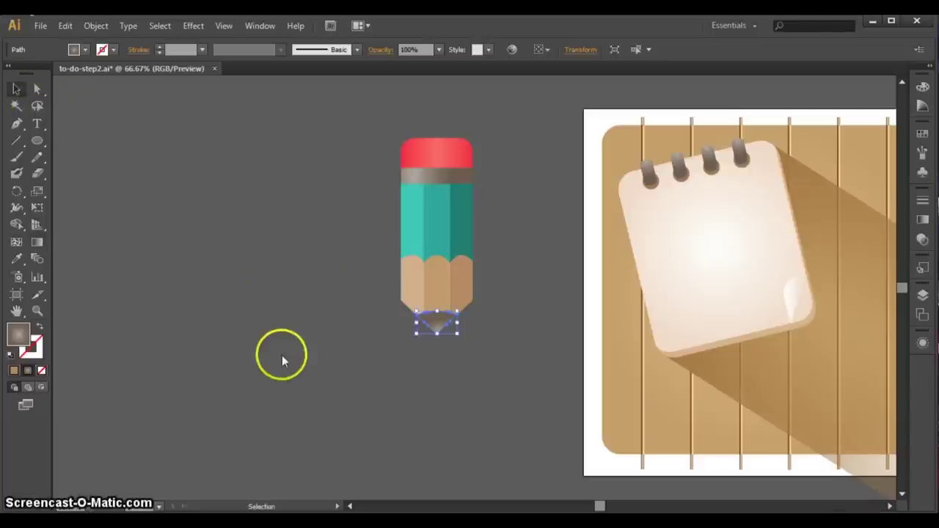
left_click(284, 359)
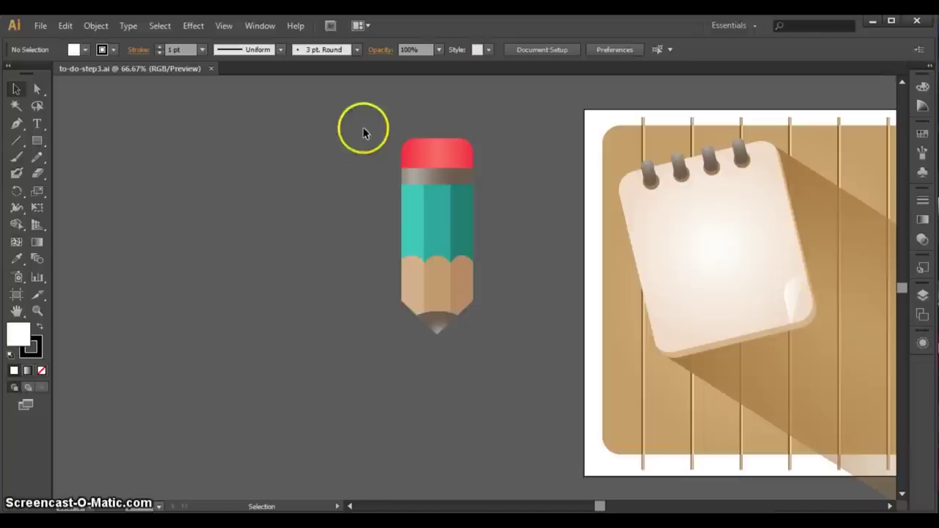
mouse_move(363, 126)
left_mouse_down()
mouse_move(452, 286)
mouse_move(520, 377)
left_mouse_up()
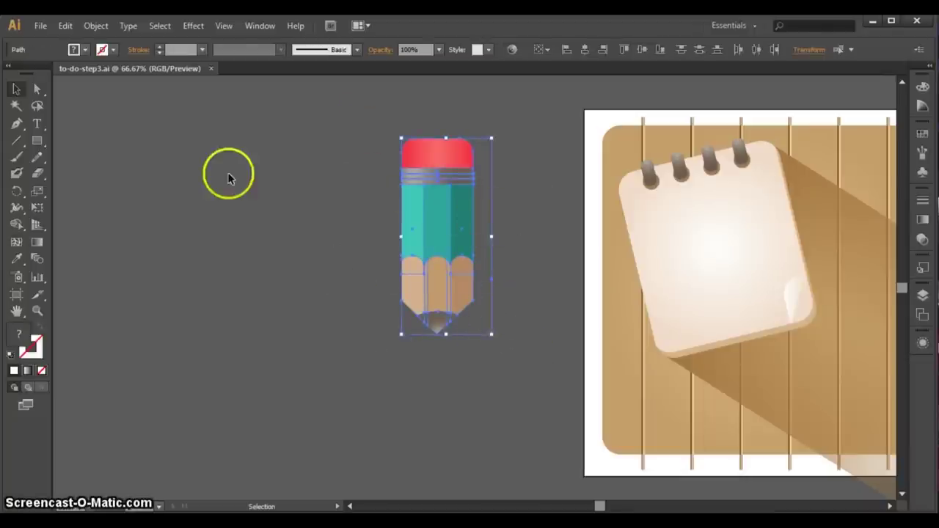
left_click(94, 26)
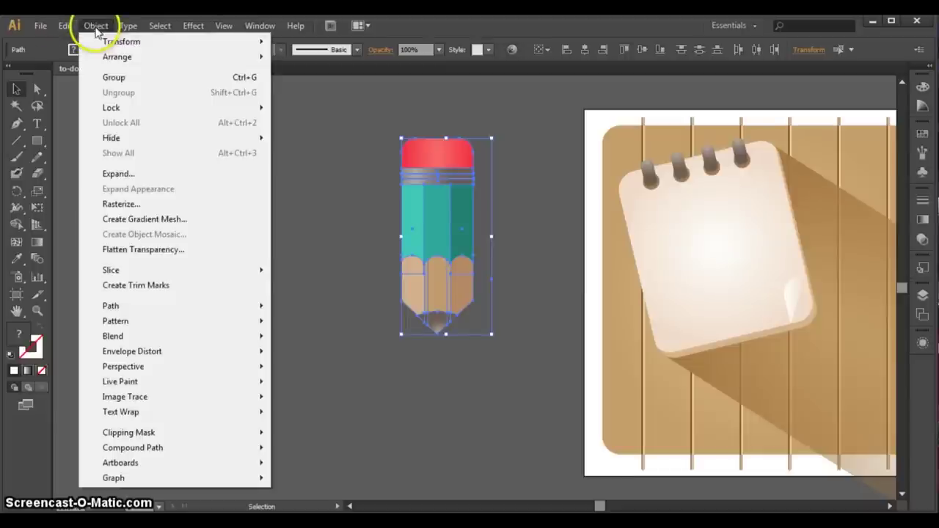
Step: Group the pencil parts and move the group onto the notepad
left_click(116, 77)
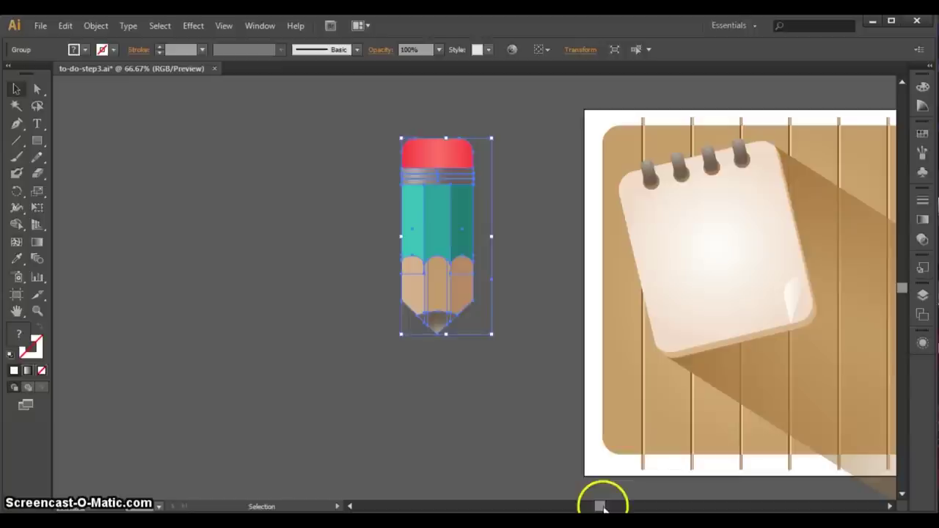
left_click_drag(600, 506, 609, 505)
mouse_move(261, 220)
left_mouse_down()
mouse_move(665, 232)
mouse_move(655, 232)
left_mouse_up()
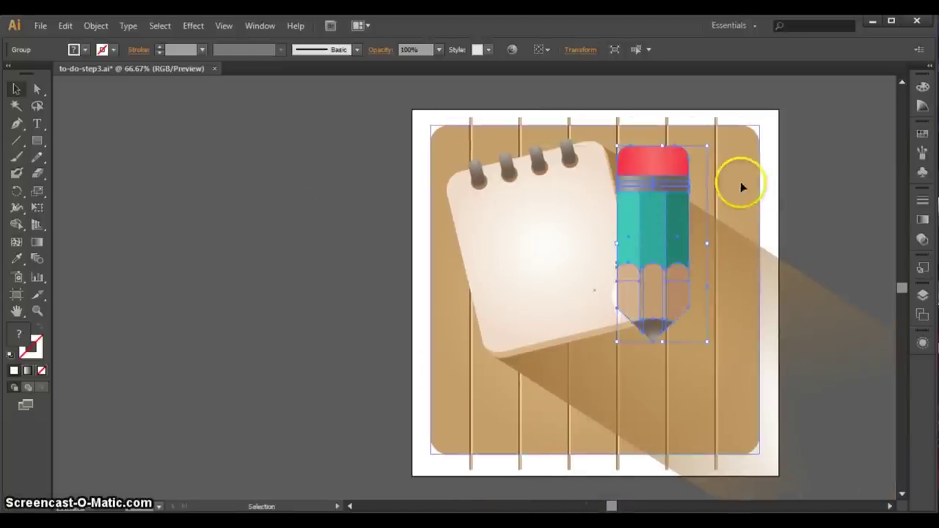
left_click_drag(619, 506, 627, 506)
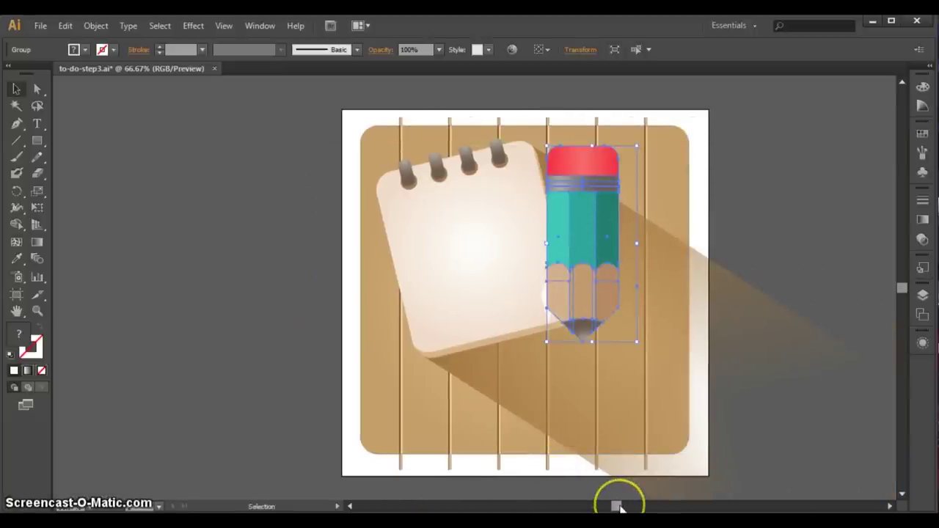
scroll(627, 505, "up", 1)
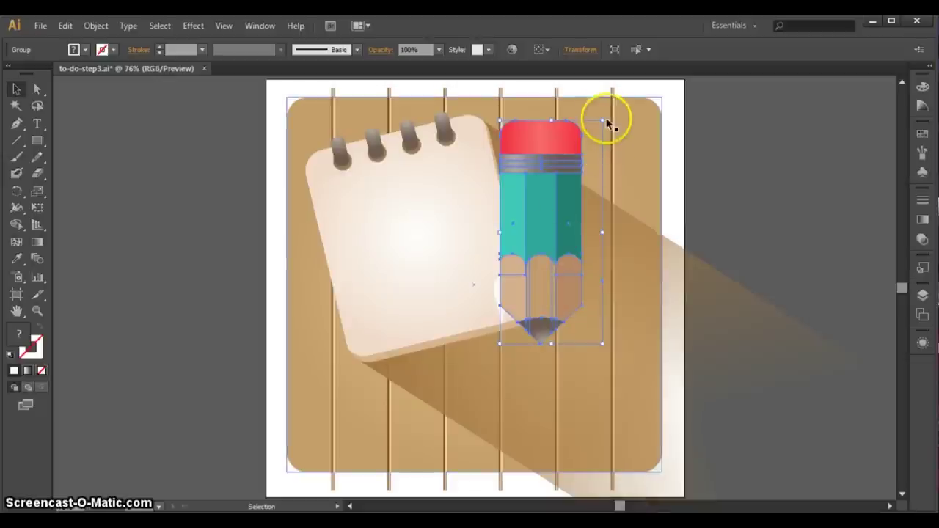
Step: Rotate the pencil group to -45° and nudge it up over the notepad
mouse_move(602, 120)
left_mouse_down()
mouse_move(639, 122)
mouse_move(671, 176)
left_mouse_up()
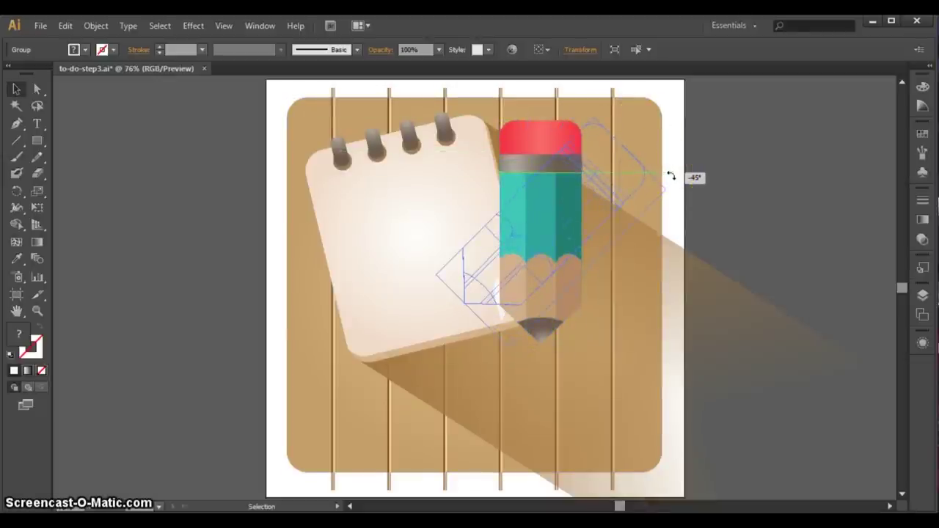
left_click_drag(671, 177, 671, 177)
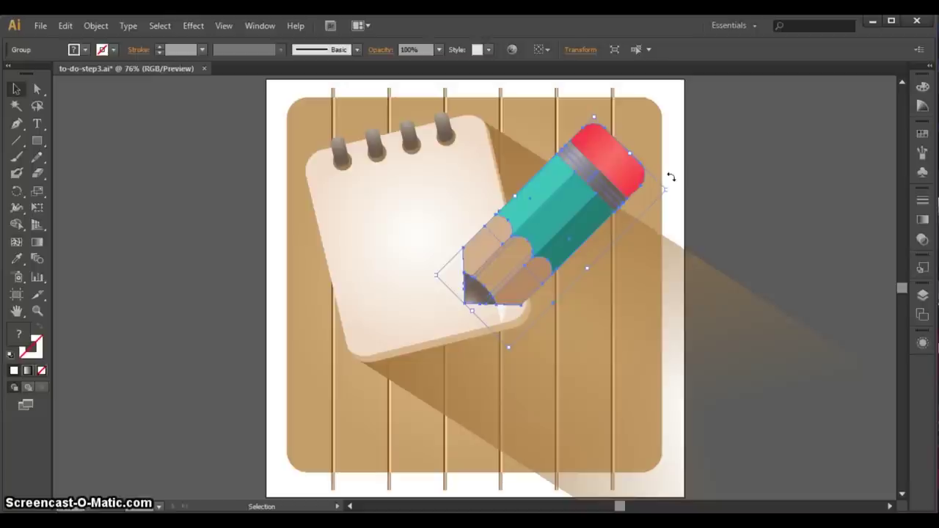
left_click_drag(569, 190, 570, 175)
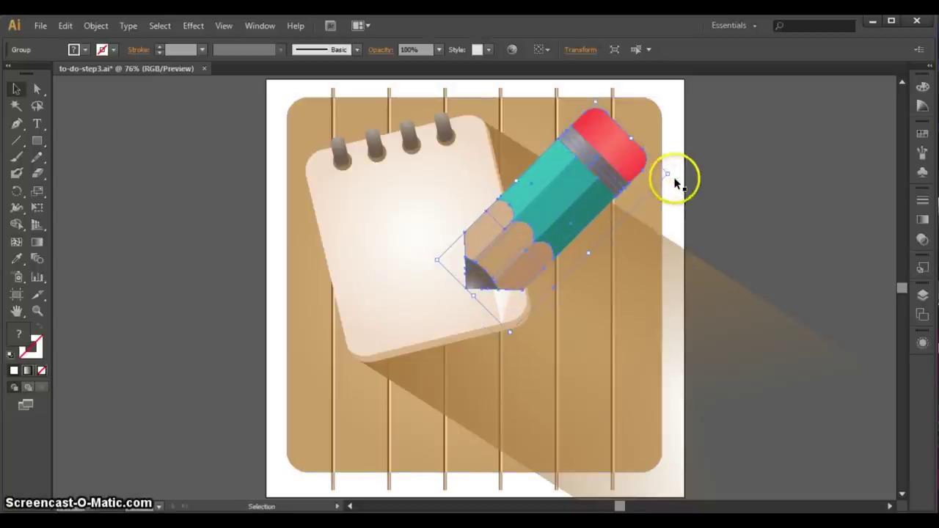
left_click_drag(671, 176, 670, 189)
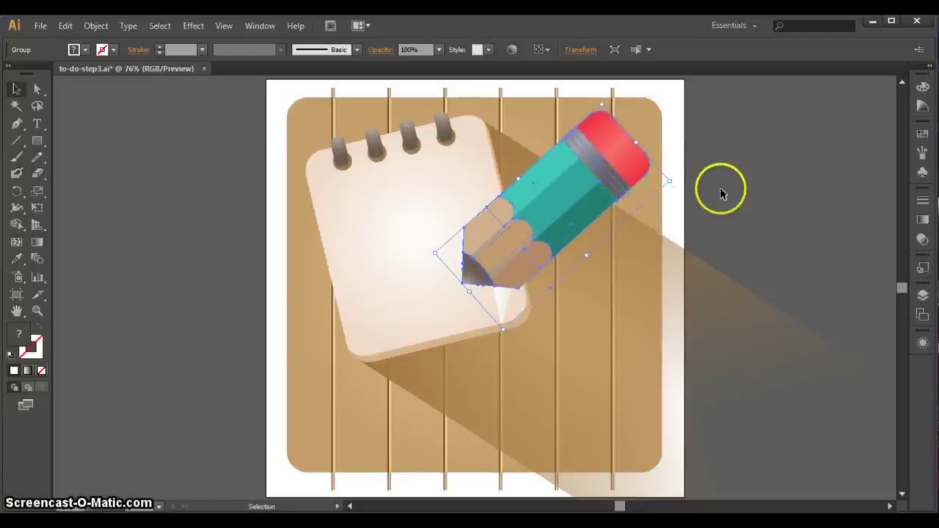
left_click(719, 193)
left_click(576, 173)
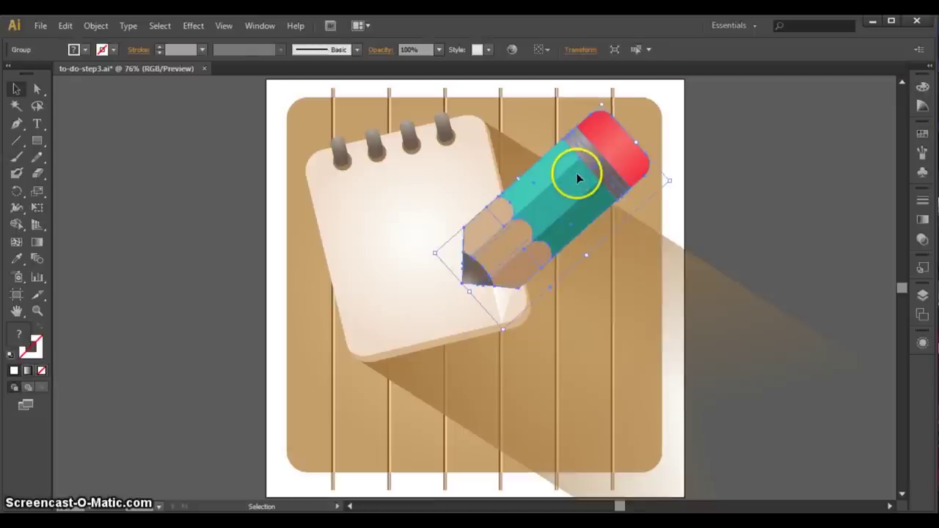
left_click(193, 26)
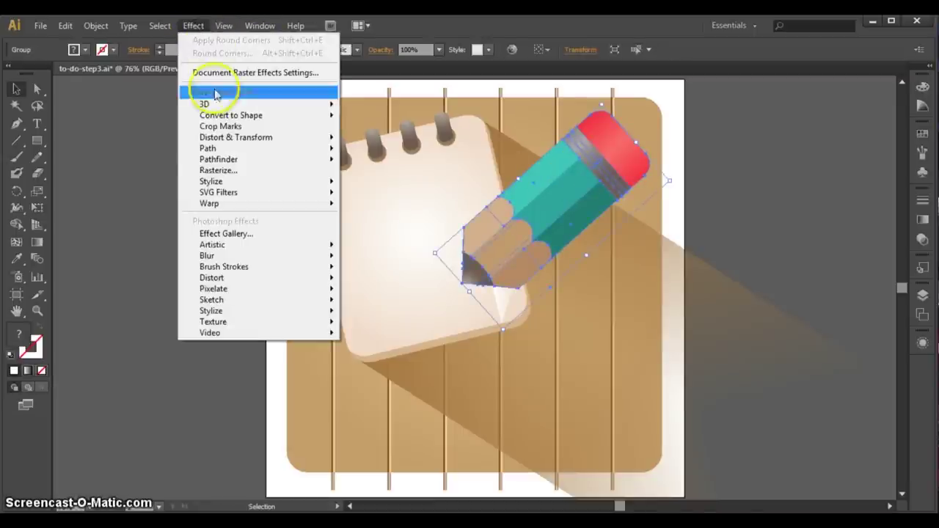
Step: Add a Drop Shadow in Multiply mode with 45% opacity, 7 px offsets and 7 px blur
mouse_move(232, 182)
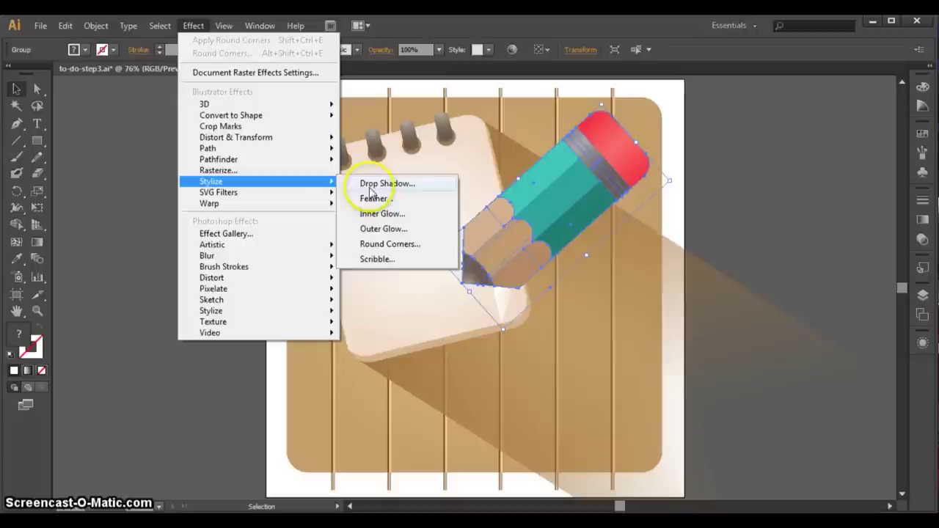
left_click(382, 183)
left_click(255, 248)
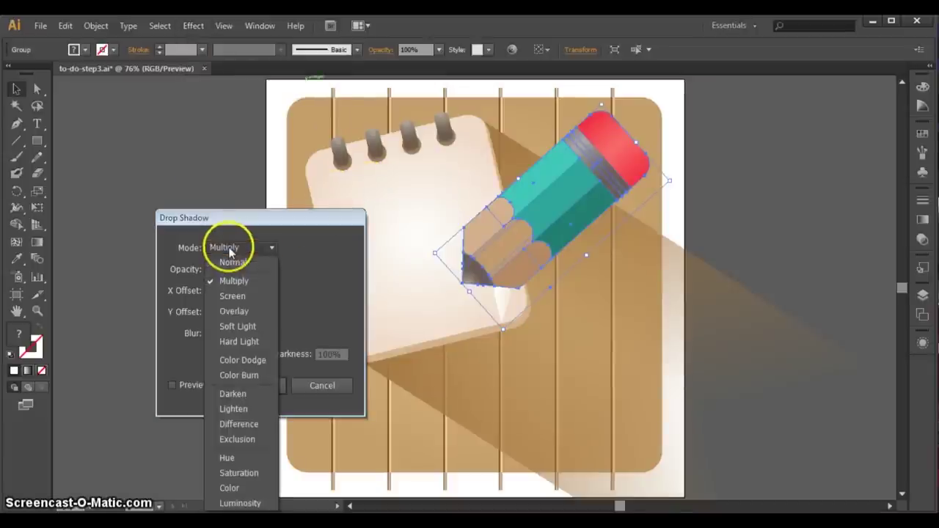
left_click(231, 273)
left_click_drag(234, 270, 215, 270)
type("75")
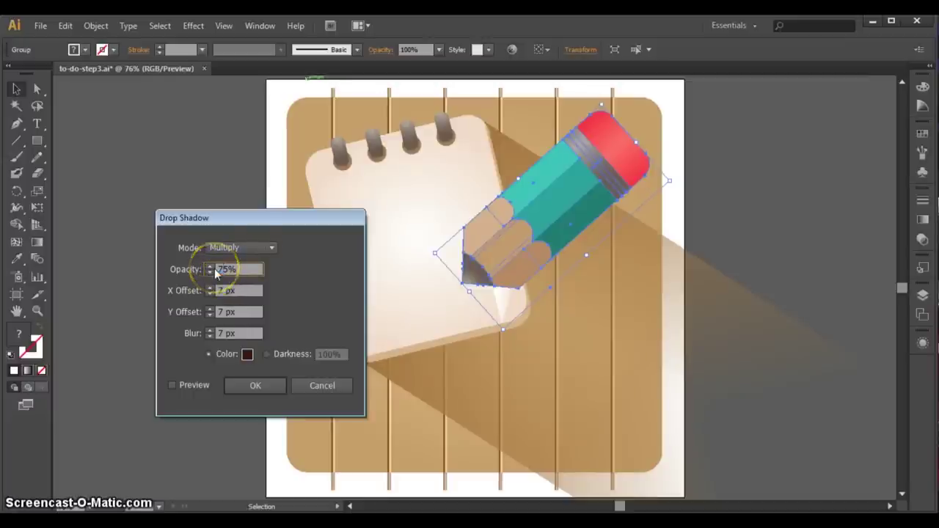
left_click(222, 290)
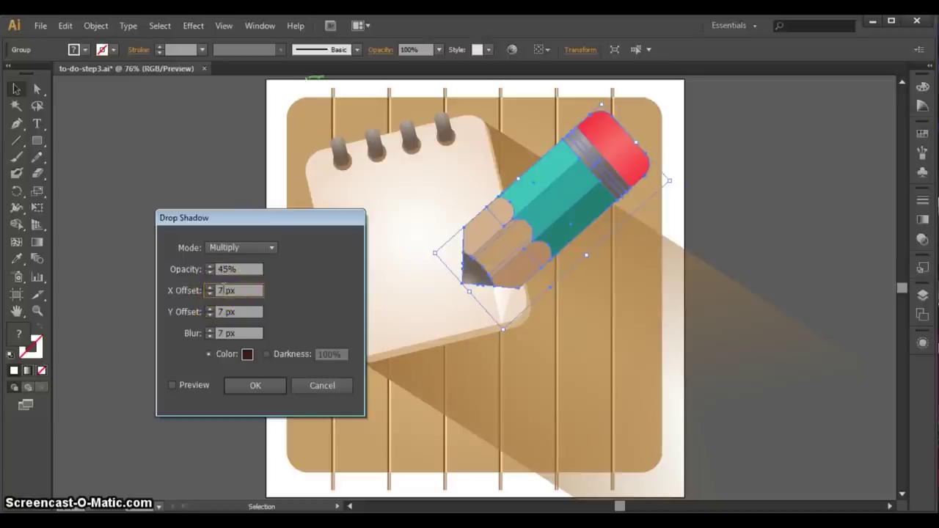
left_click(224, 334)
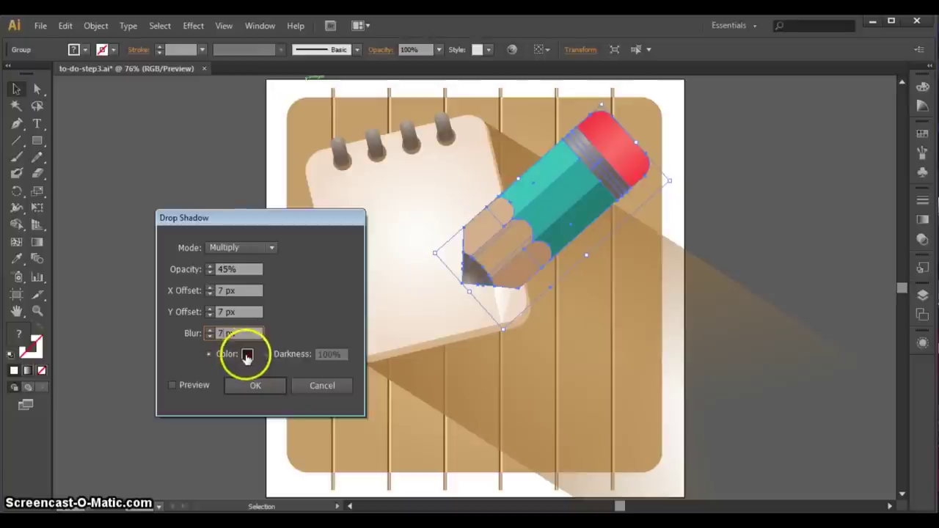
Step: Set the shadow colour to 3f1606, preview it, and apply the drop shadow
left_click(247, 355)
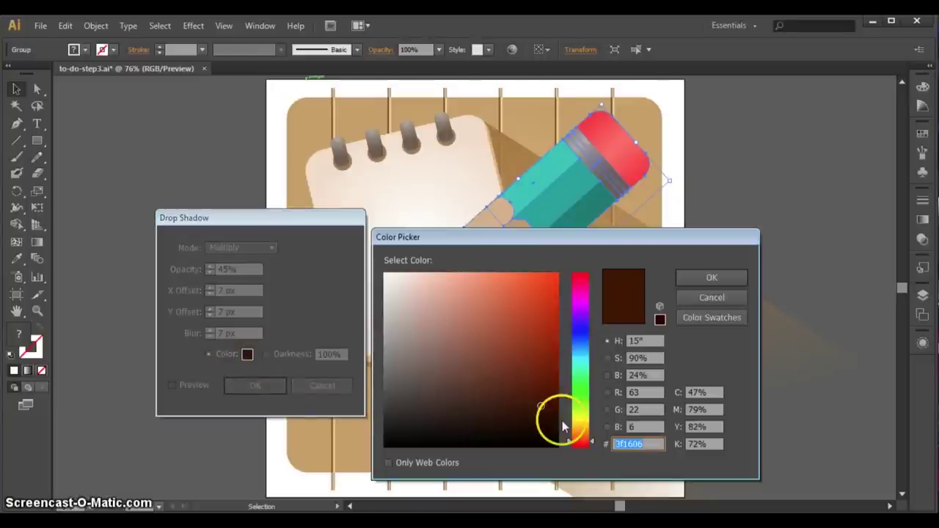
left_click(643, 443)
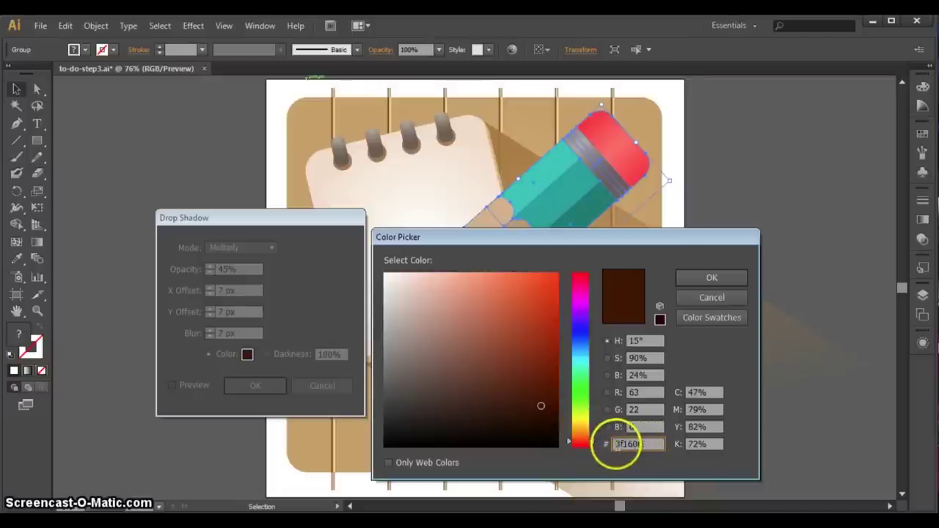
left_click_drag(631, 443, 643, 444)
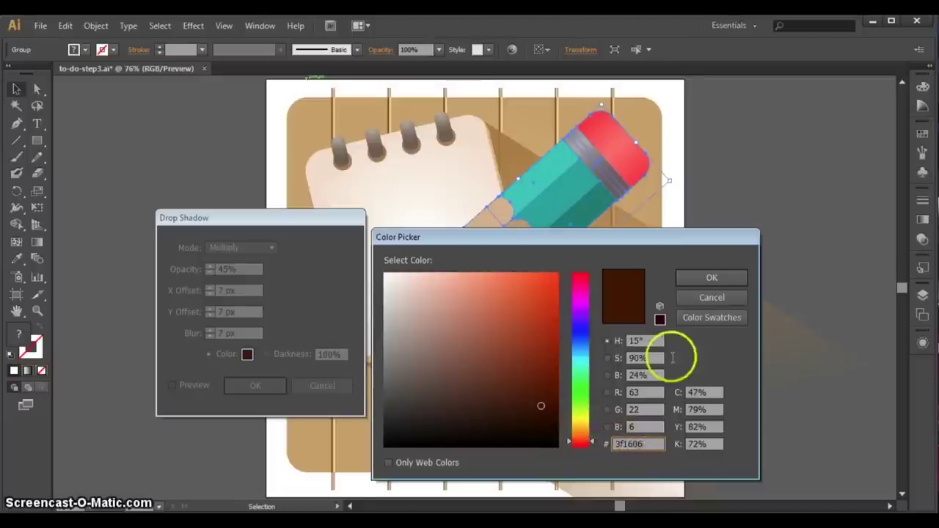
left_click(713, 277)
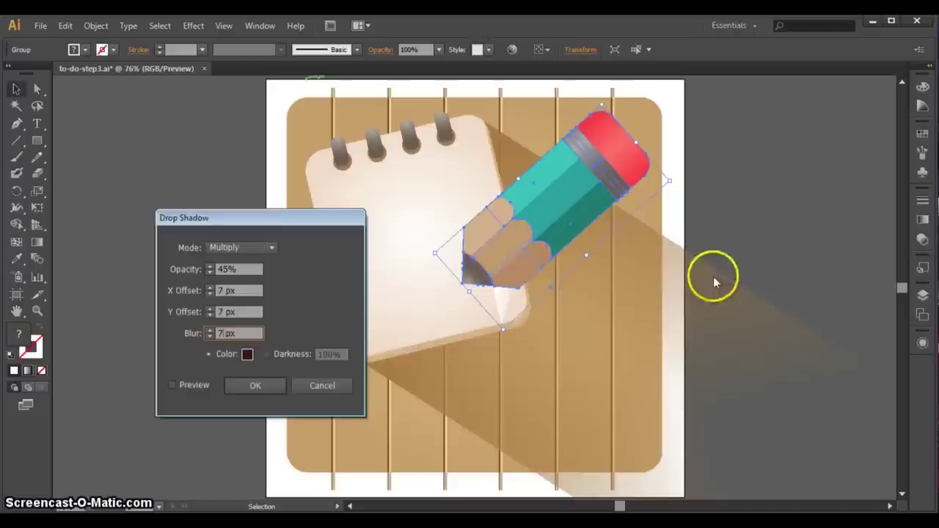
left_click(172, 386)
left_click(172, 385)
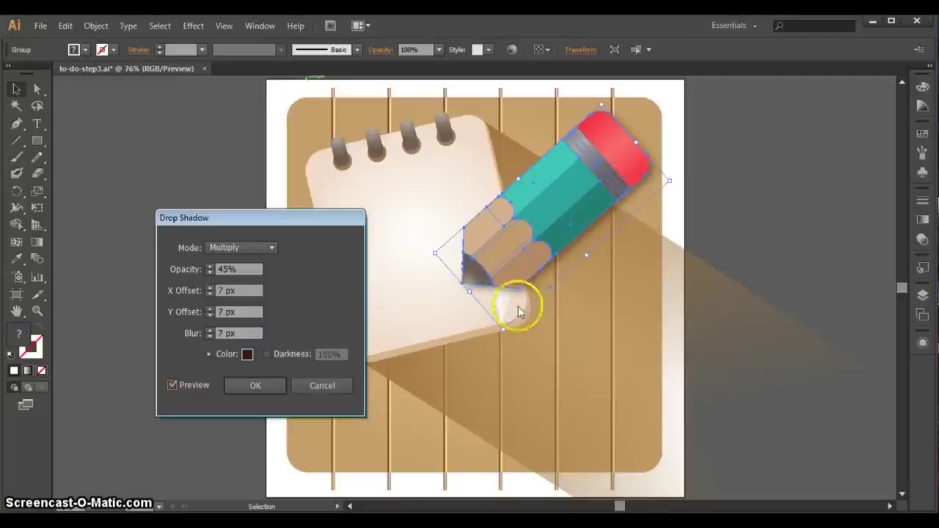
left_click(253, 385)
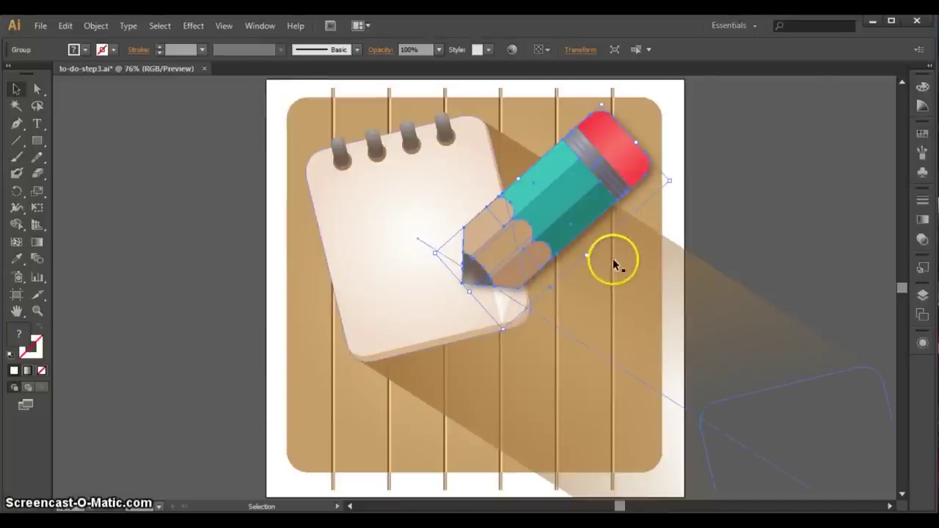
left_click(764, 176)
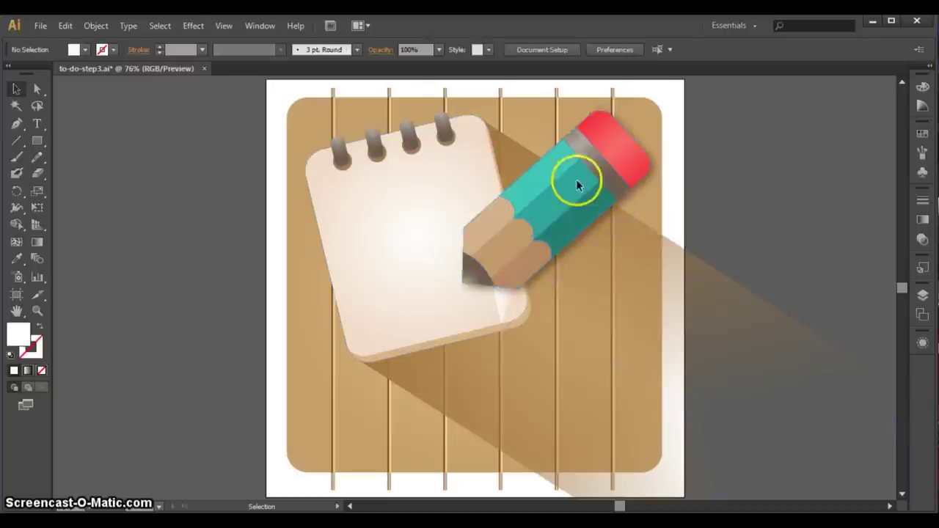
left_click(534, 194)
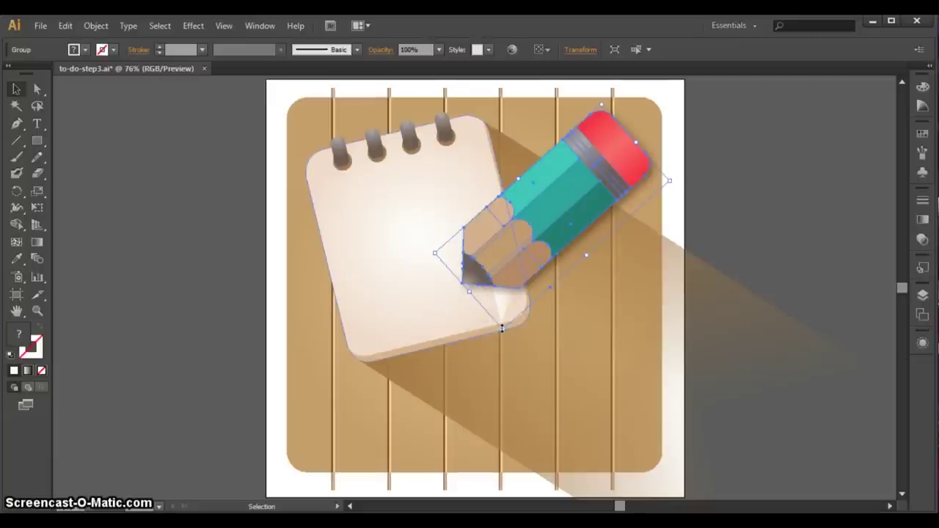
left_click_drag(502, 328, 484, 406)
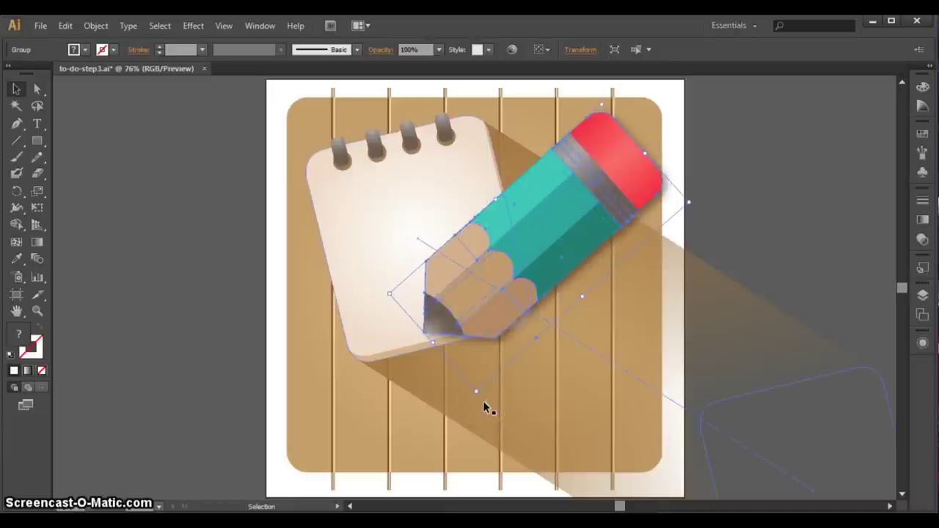
key("ctrl+z")
left_click(786, 189)
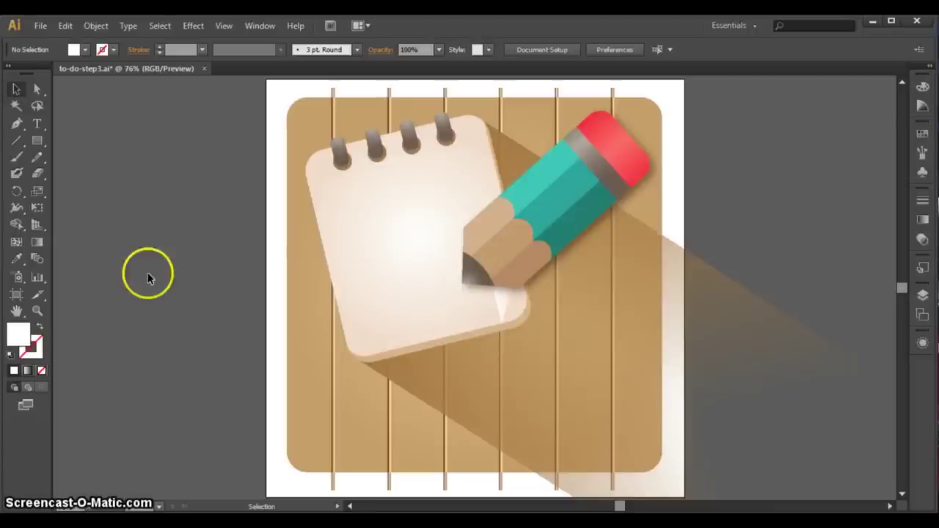
Step: Draw a 39 × 317 px white bar left of the artboard and tilt it to 45°
left_click(37, 141)
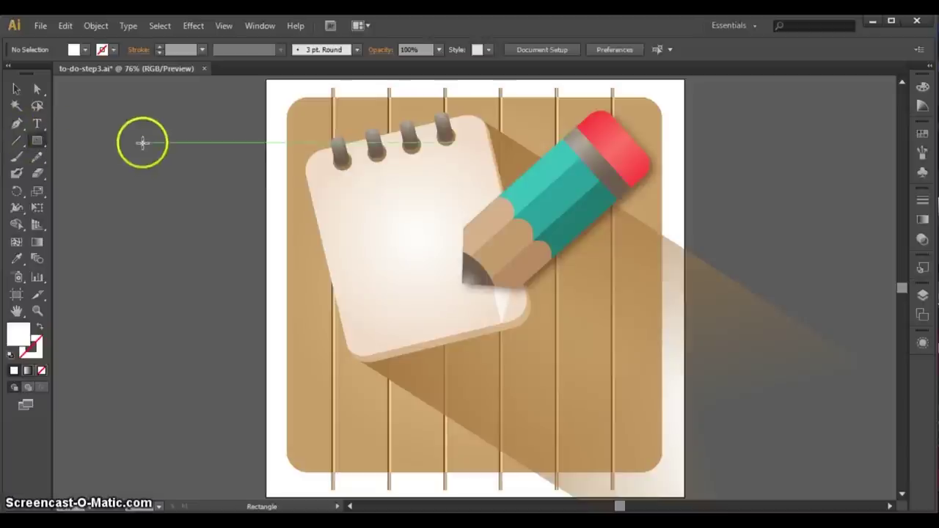
left_click_drag(146, 162, 165, 329)
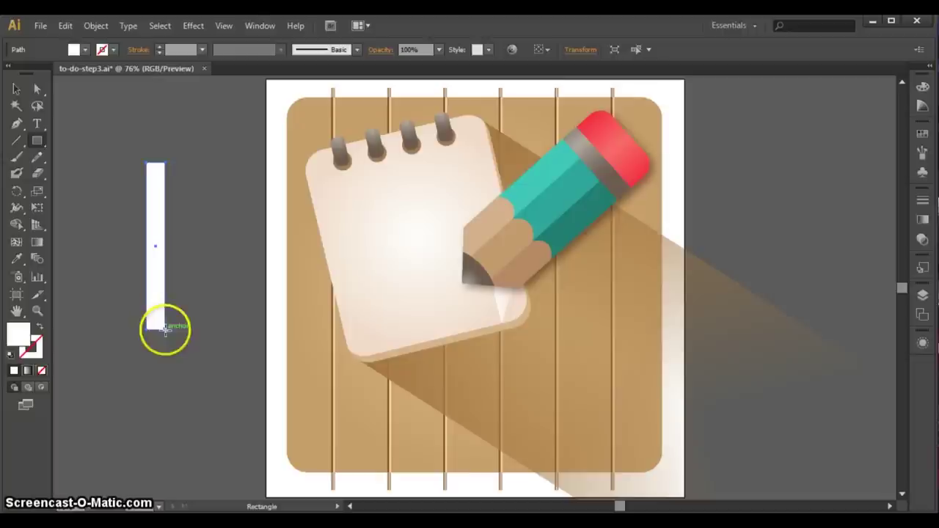
left_click(15, 88)
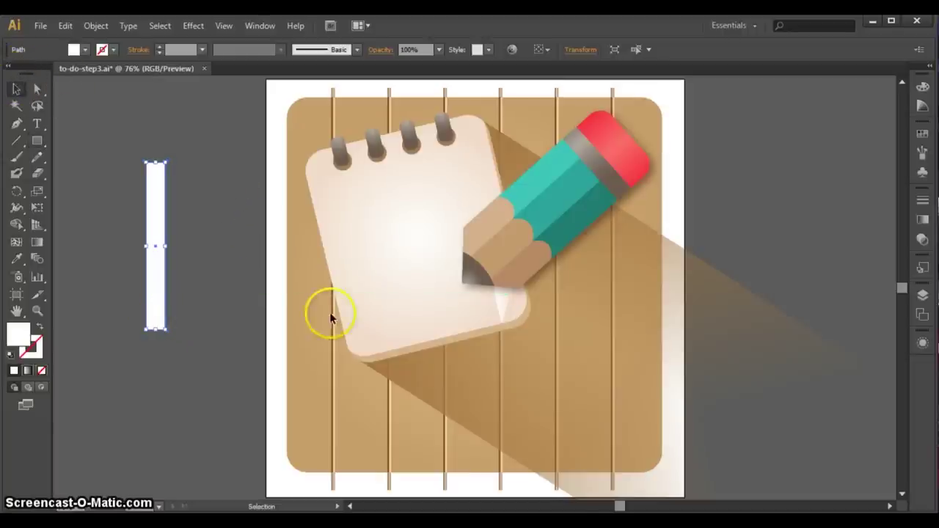
left_click_drag(620, 506, 612, 505)
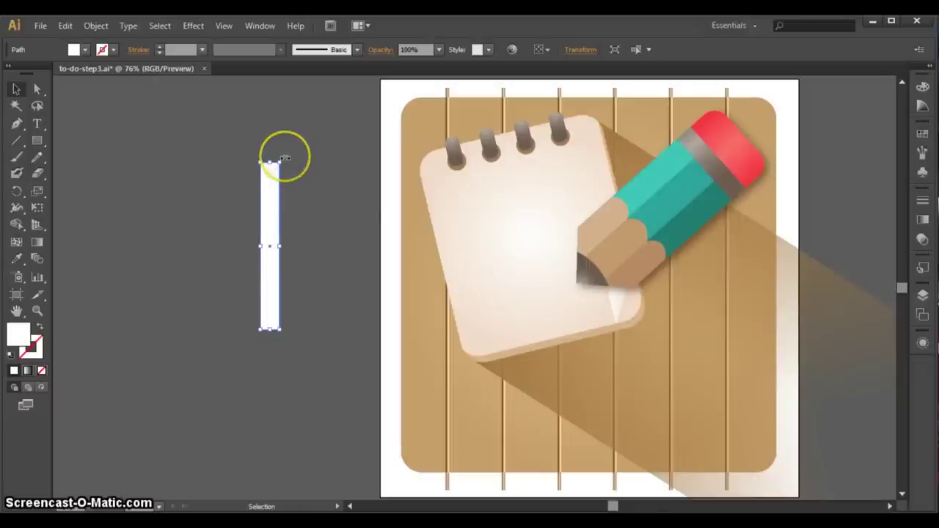
left_click_drag(284, 158, 306, 200)
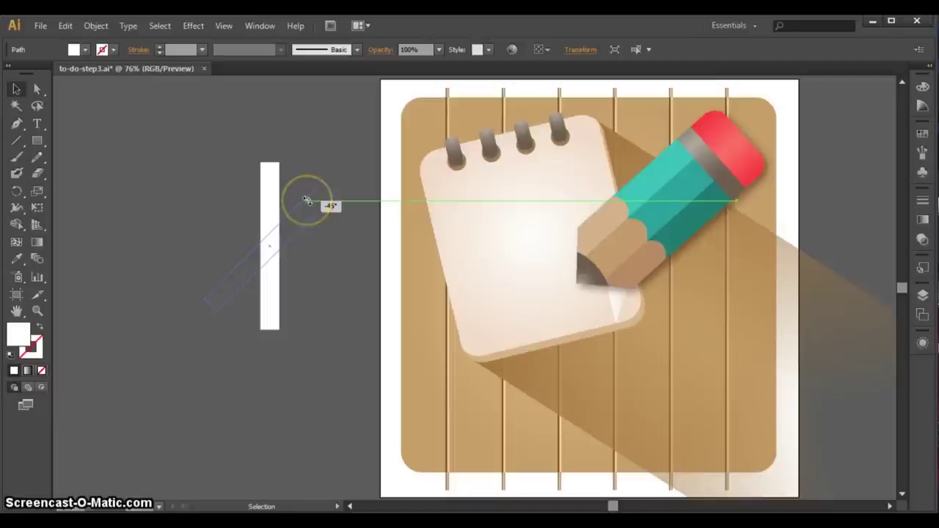
left_click_drag(307, 200, 307, 200)
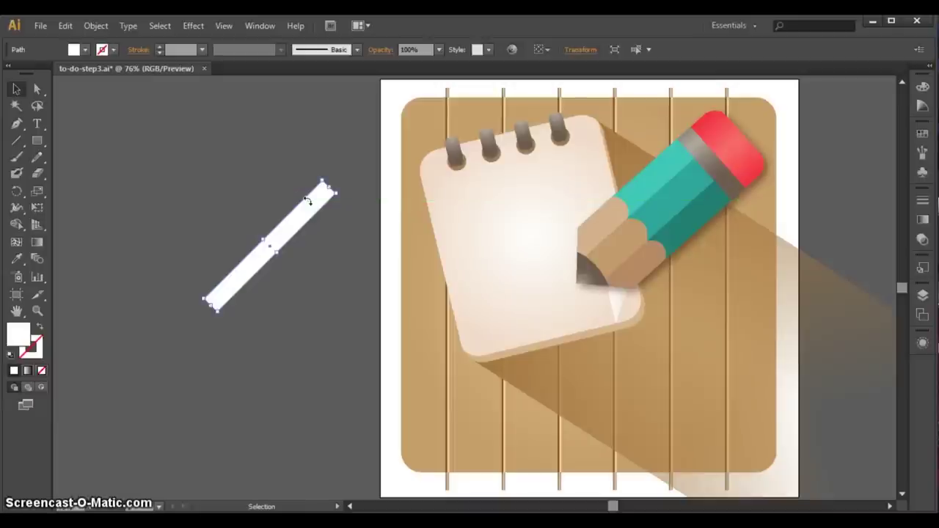
left_click(95, 25)
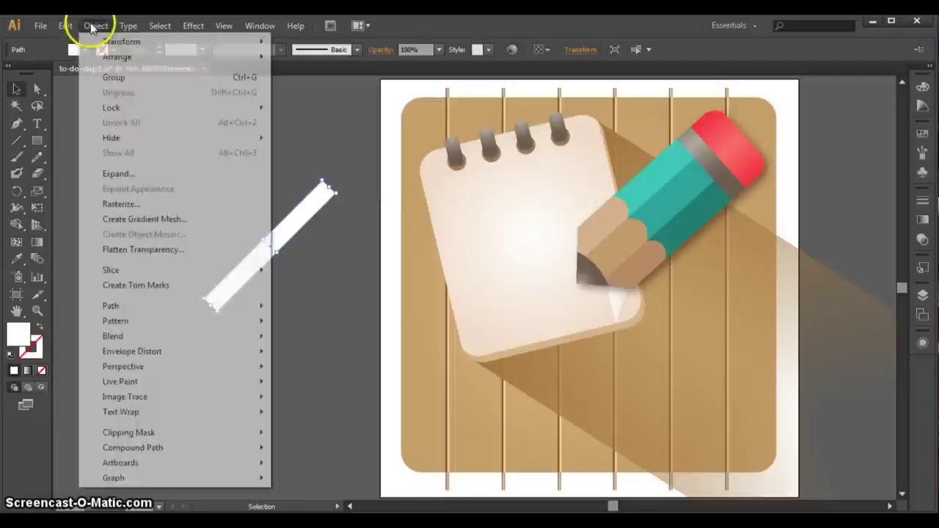
Step: Copy and paste the tilted bar, rotate the copy to cross the original, and select both
mouse_move(65, 25)
left_click(88, 92)
left_click(65, 26)
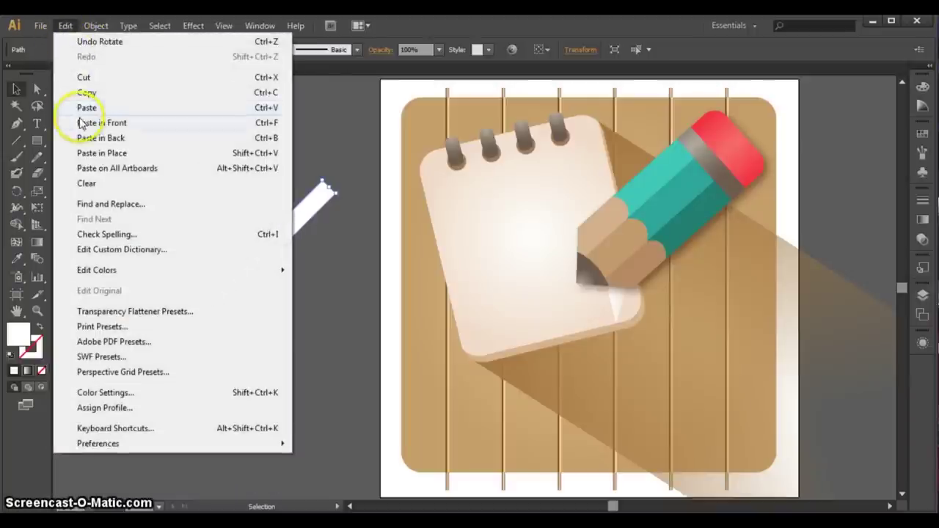
left_click(88, 107)
left_click_drag(446, 315, 205, 342)
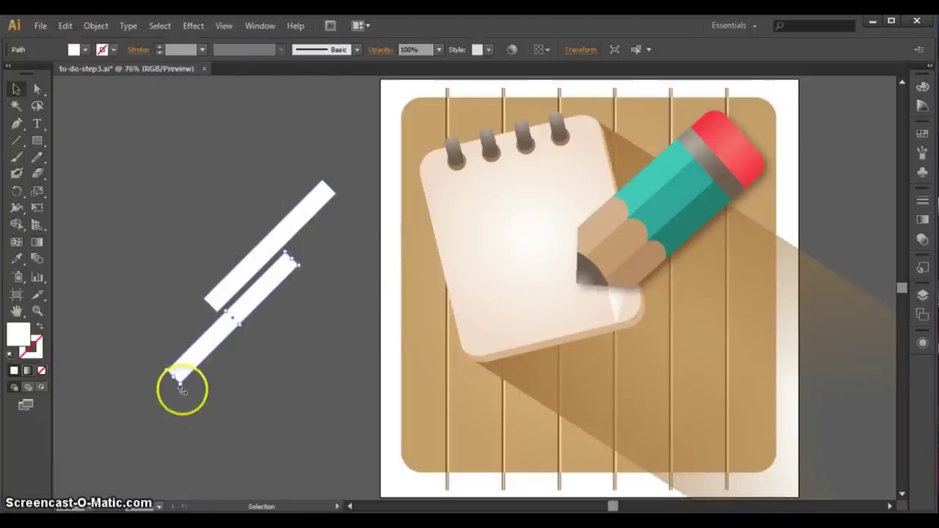
left_click_drag(181, 389, 285, 355)
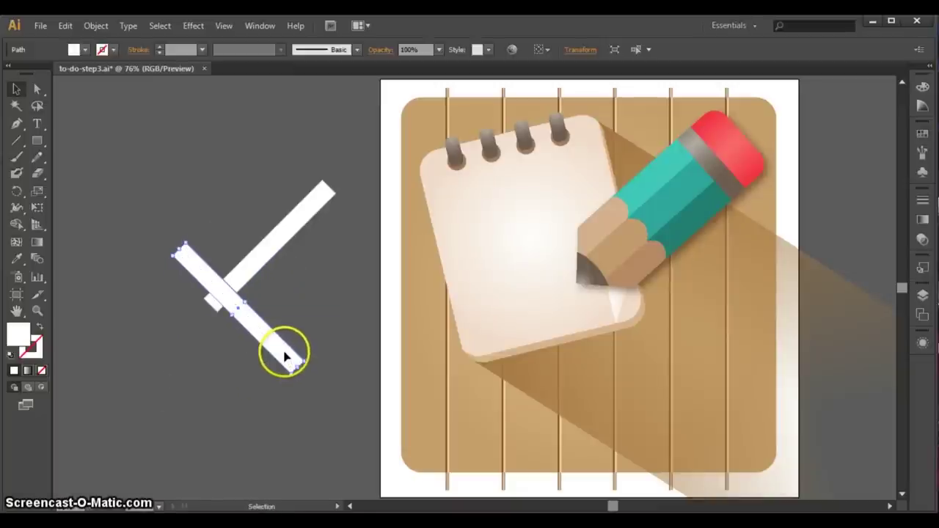
left_click(156, 176)
left_click_drag(136, 216, 331, 376)
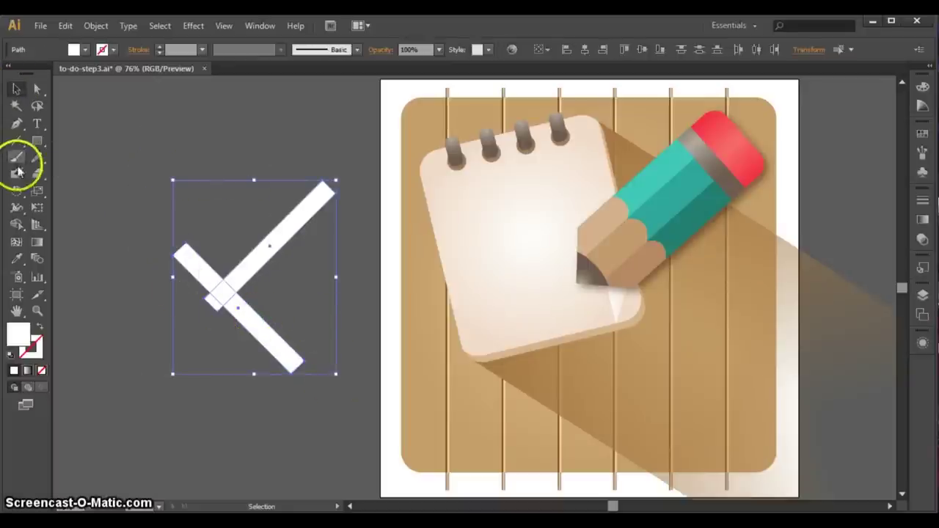
Step: Delete the excess bar end and merge the pieces into one checkmark with Shape Builder
left_click(18, 225)
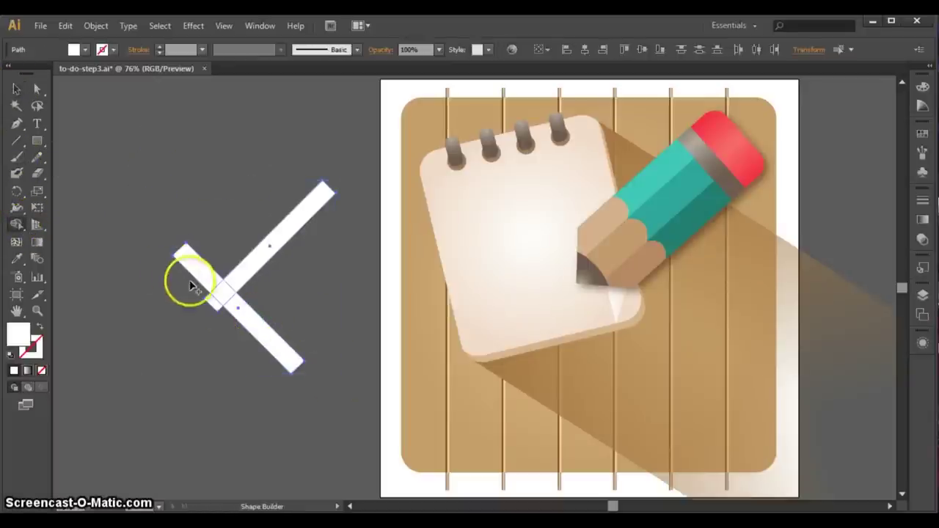
left_click(213, 304)
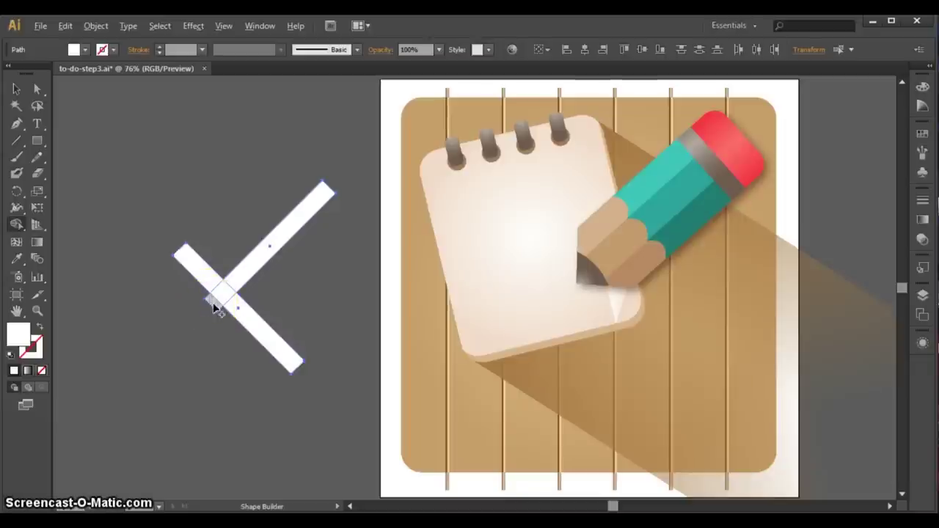
left_click(235, 315, "alt")
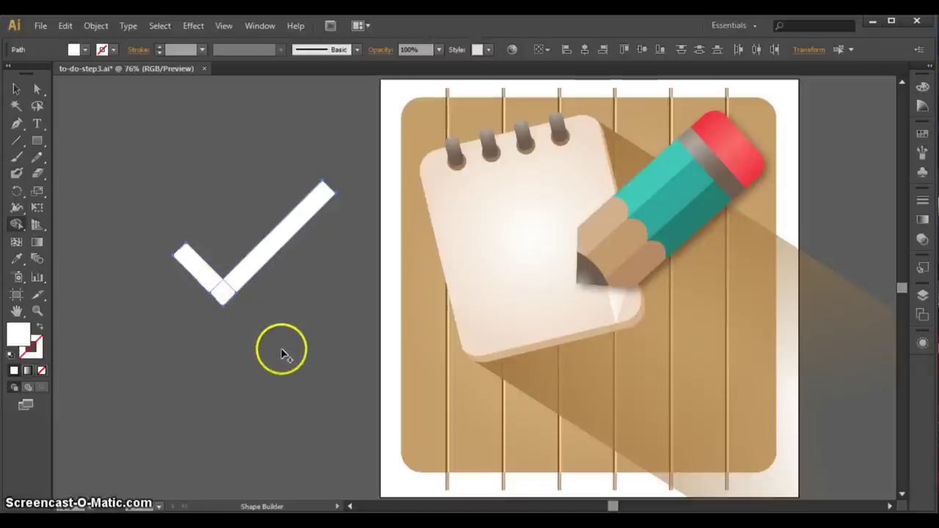
mouse_move(275, 348)
left_mouse_down()
mouse_move(185, 278)
mouse_move(198, 247)
mouse_move(178, 252)
mouse_move(168, 283)
left_mouse_up()
left_click_drag(178, 341, 256, 266)
mouse_move(254, 323)
left_mouse_down()
mouse_move(219, 289)
mouse_move(228, 294)
left_mouse_up()
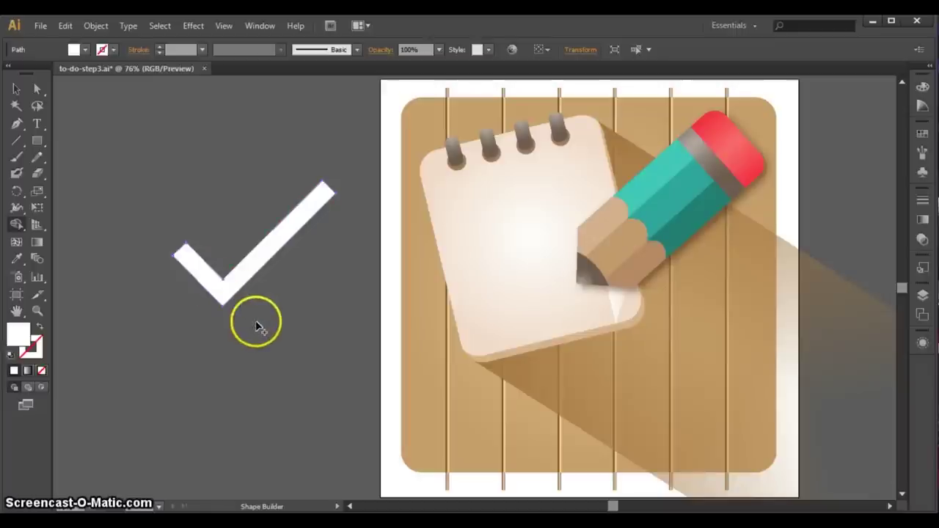
left_click(16, 89)
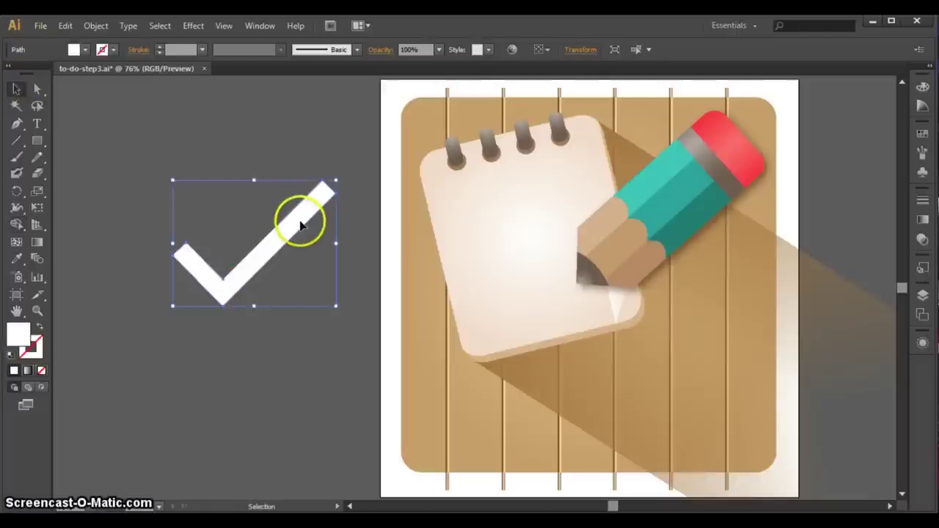
Step: Apply a radial gradient fill to the white checkmark
left_click(923, 219)
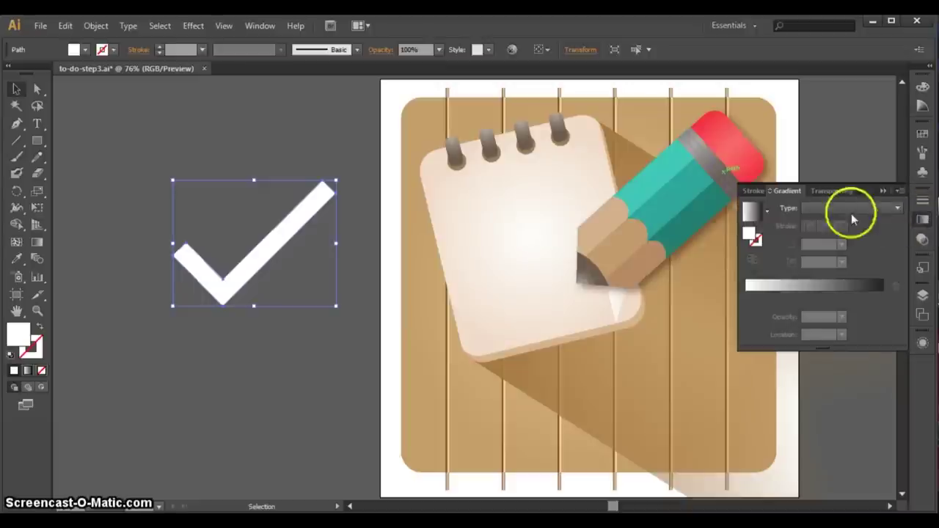
left_click(751, 212)
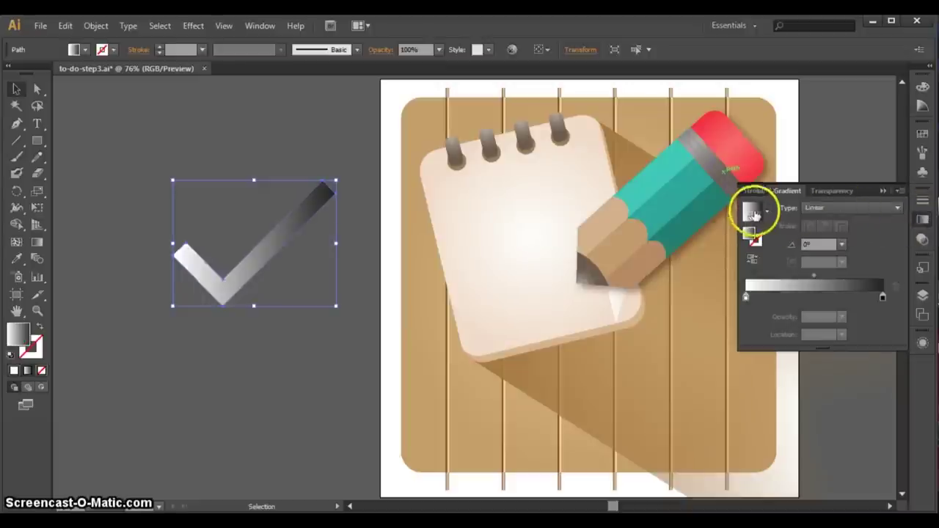
left_click(810, 208)
left_click(812, 237)
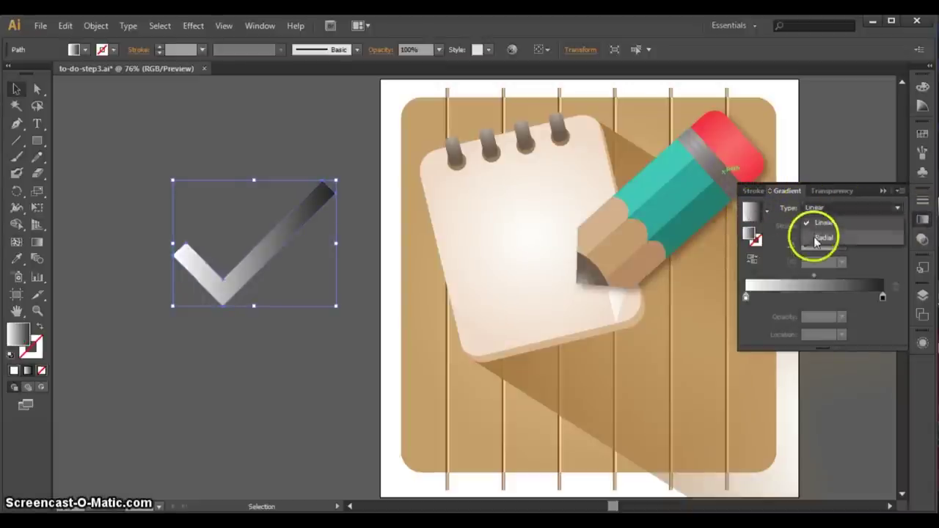
Step: Make the gradient's centre stop yellow-green (R140 G198 B63) from the swatches
double_click(747, 296)
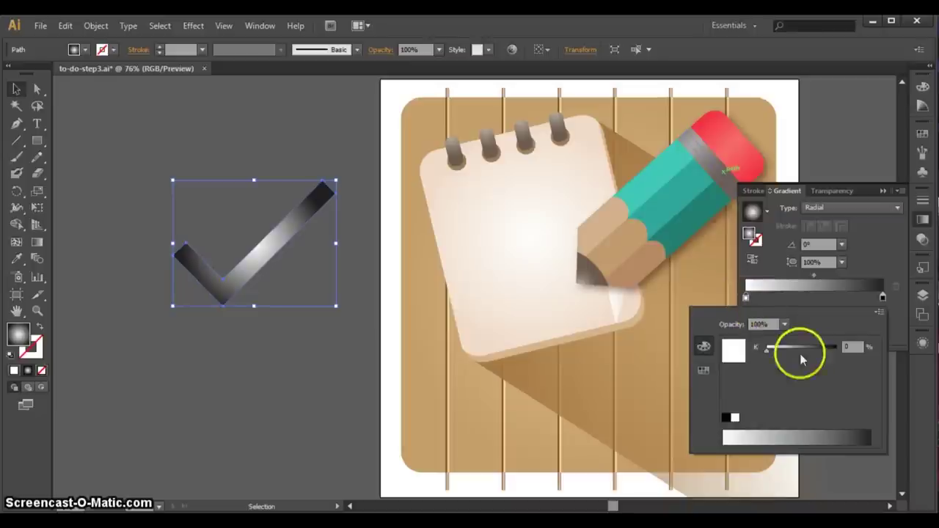
left_click(703, 370)
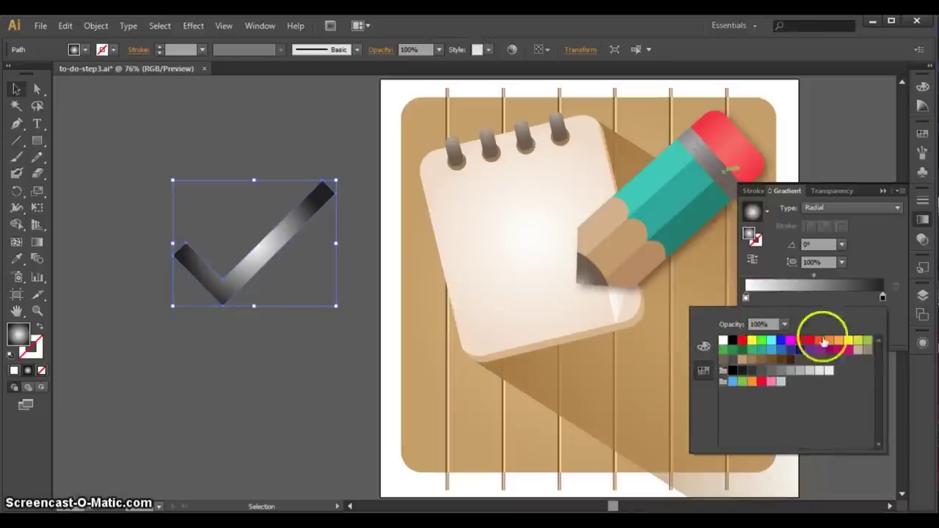
left_click(866, 340)
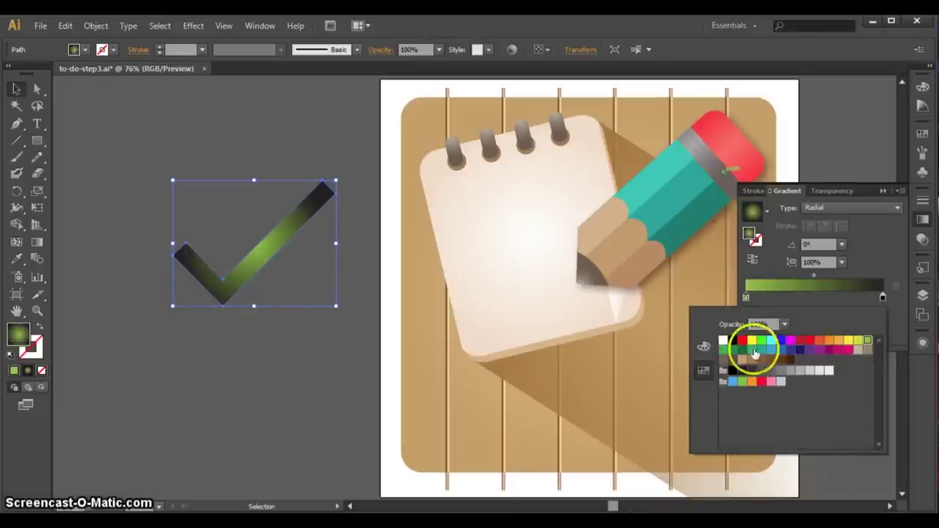
left_click(702, 348)
left_click(864, 417)
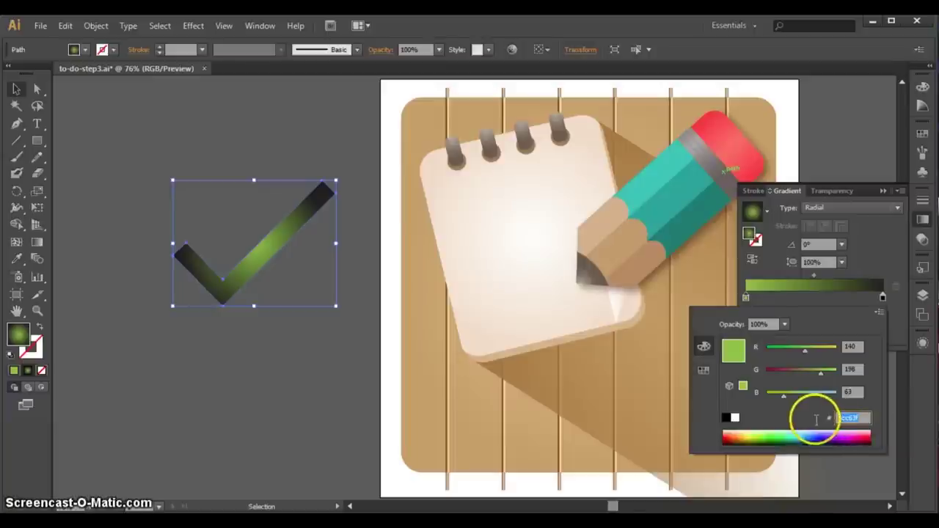
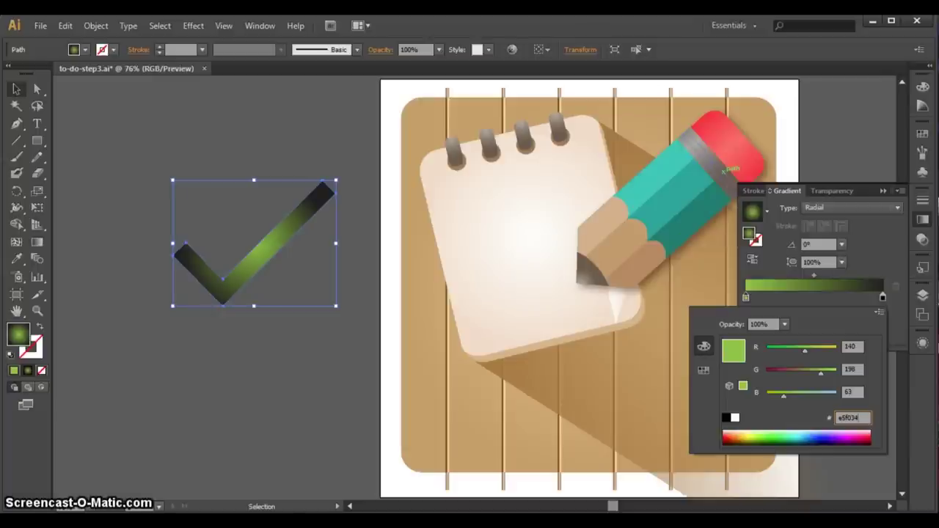
Step: Recolour the checkmark gradient: left stop lime e5f034, right stop yellow with hex bdd734
left_click(852, 391)
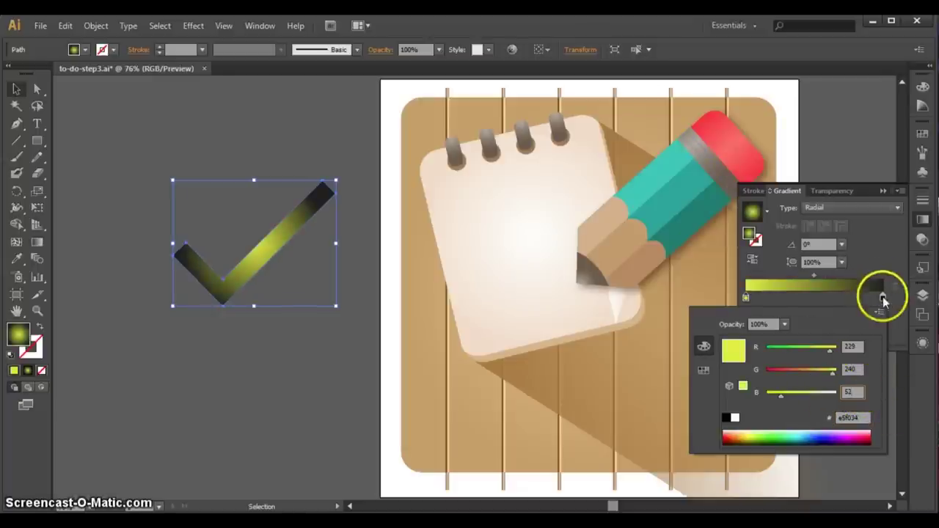
left_click(883, 297)
double_click(883, 297)
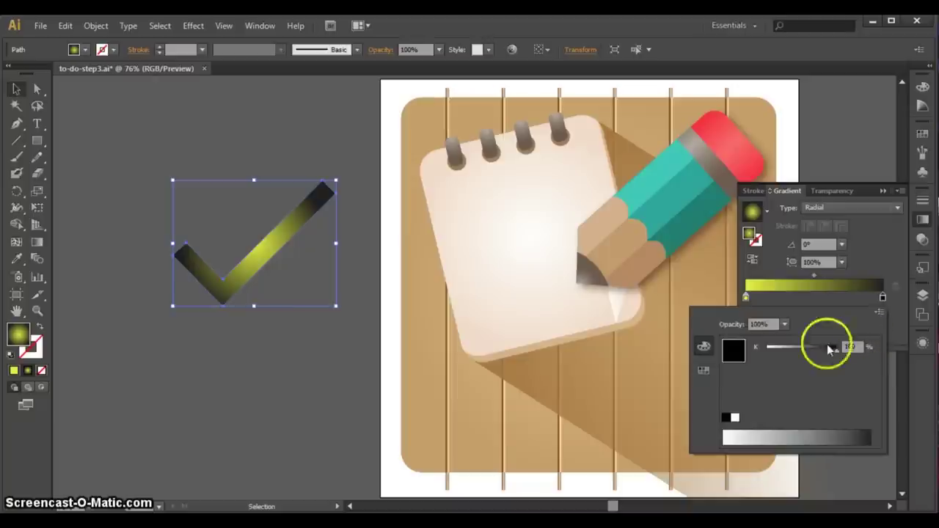
left_click(703, 370)
left_click(857, 339)
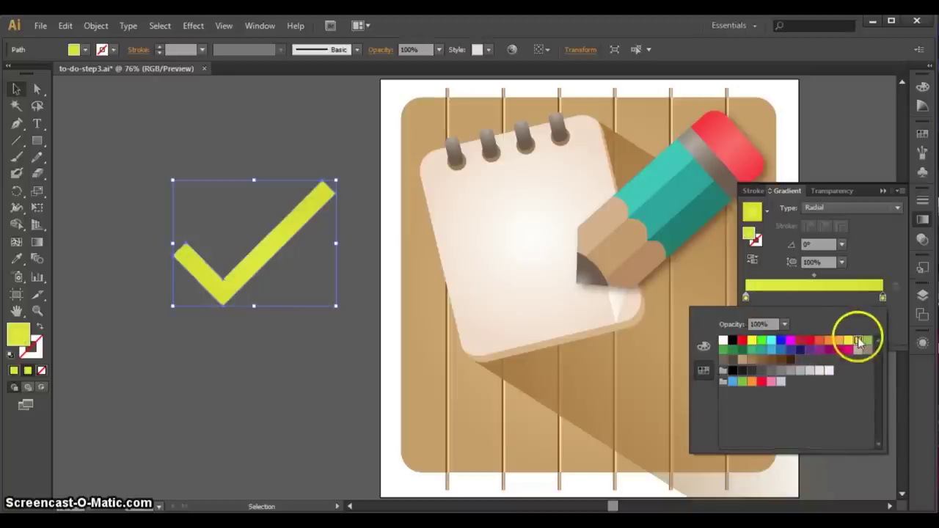
left_click(703, 345)
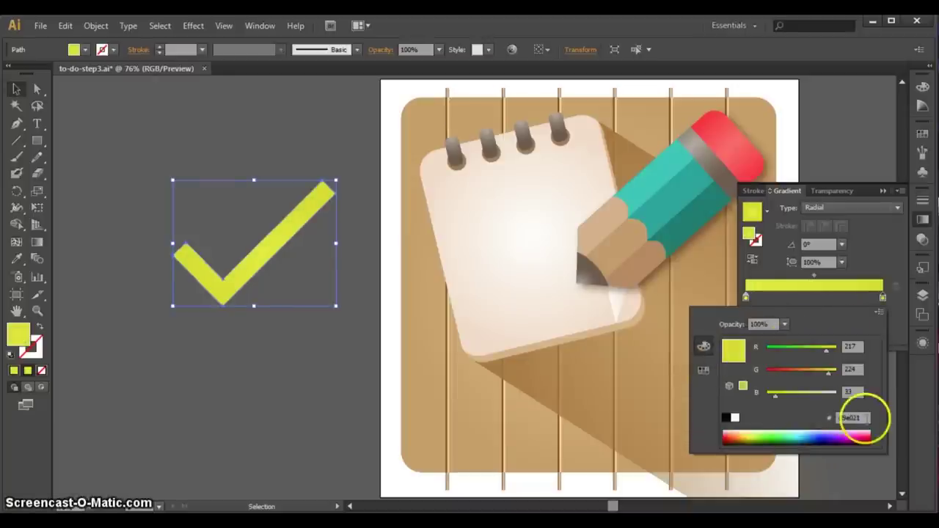
left_click(820, 412)
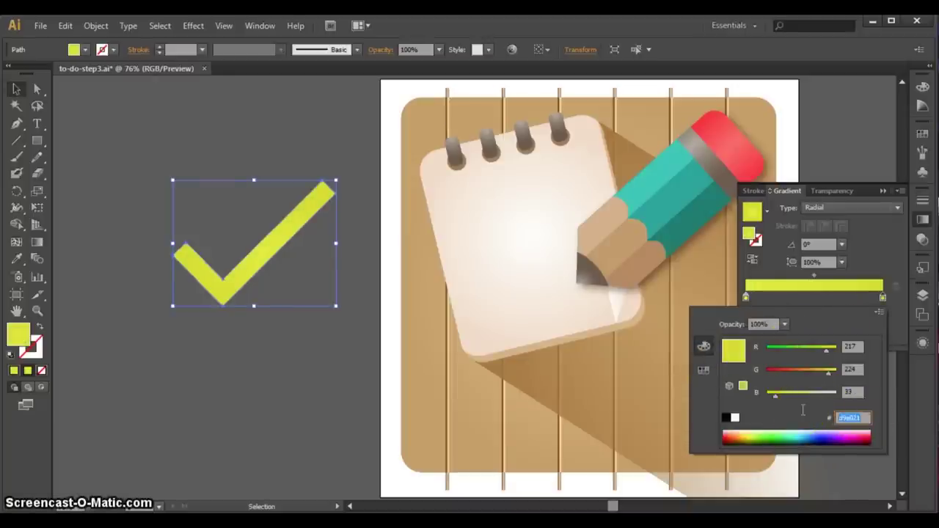
type("bdd734")
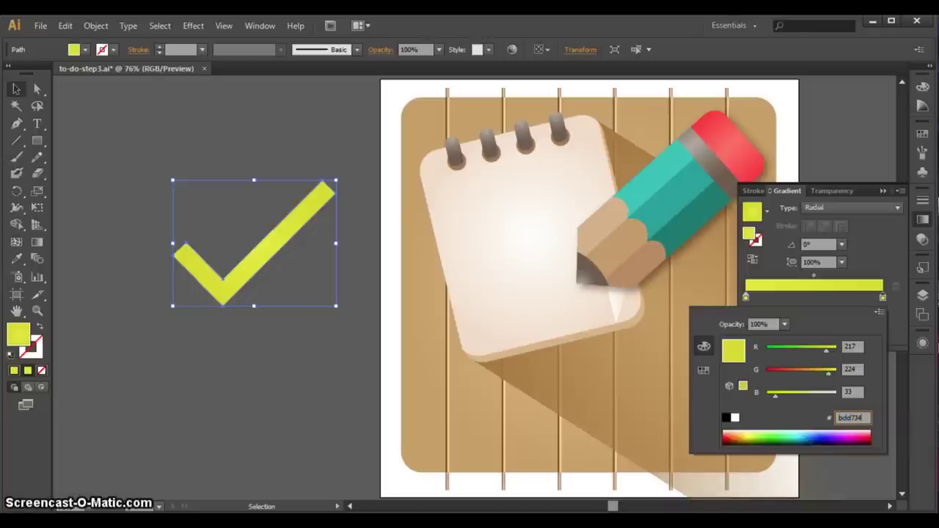
left_click(853, 369)
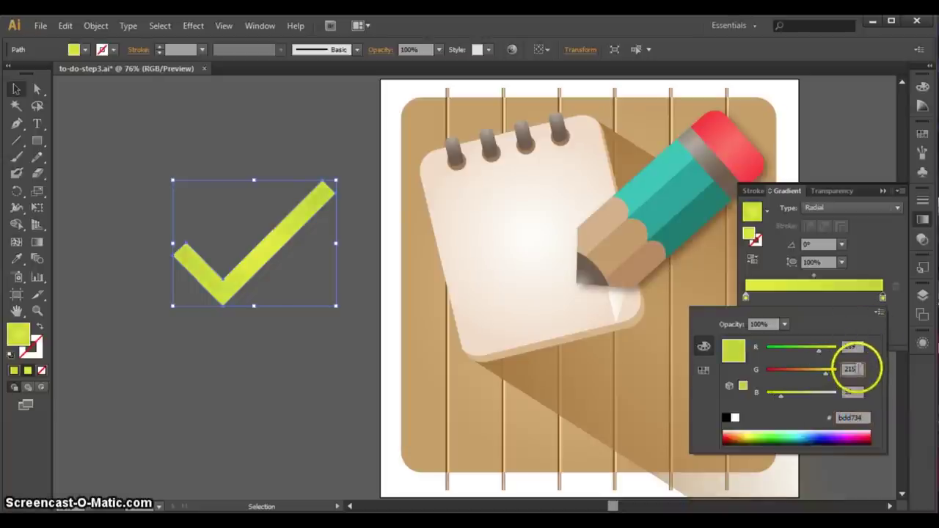
left_click(872, 257)
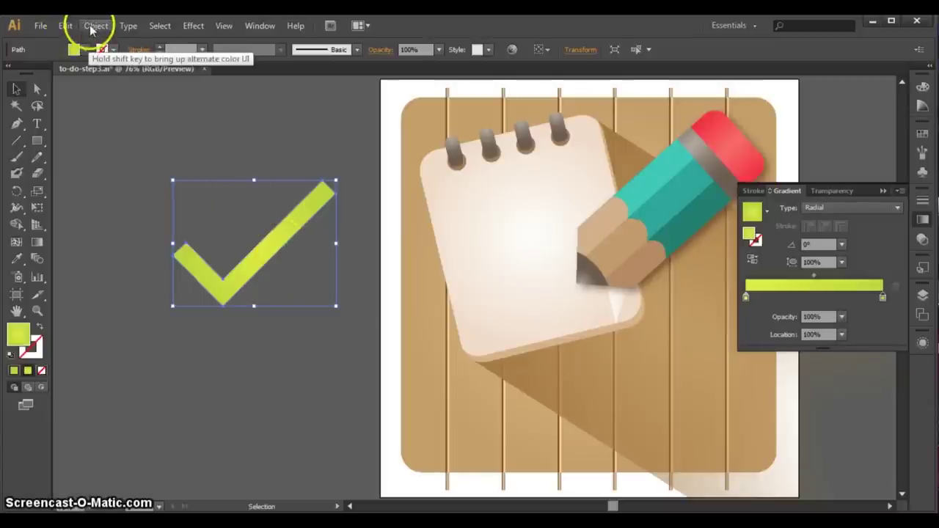
Step: Copy the checkmark, paste it in place, and nudge the copy slightly down and right
left_click(65, 27)
left_click(86, 92)
left_click(66, 25)
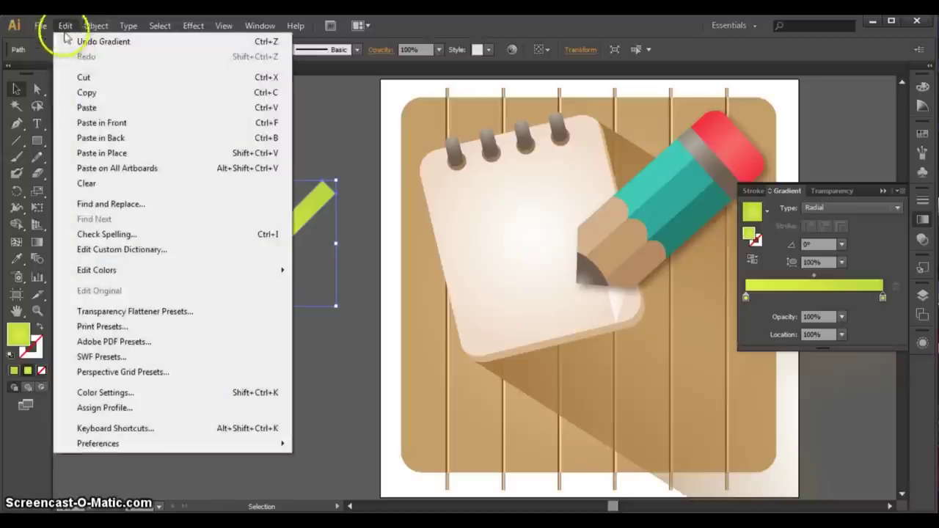
left_click(83, 152)
key("Down")
key("Down")
key("Down")
key("Down")
key("Down")
key("Right")
key("Right")
key("Right")
key("Right")
key("Down")
key("Down")
key("Down")
Step: Bring the offset checkmark copy to the front of the stacking order
left_click(183, 49)
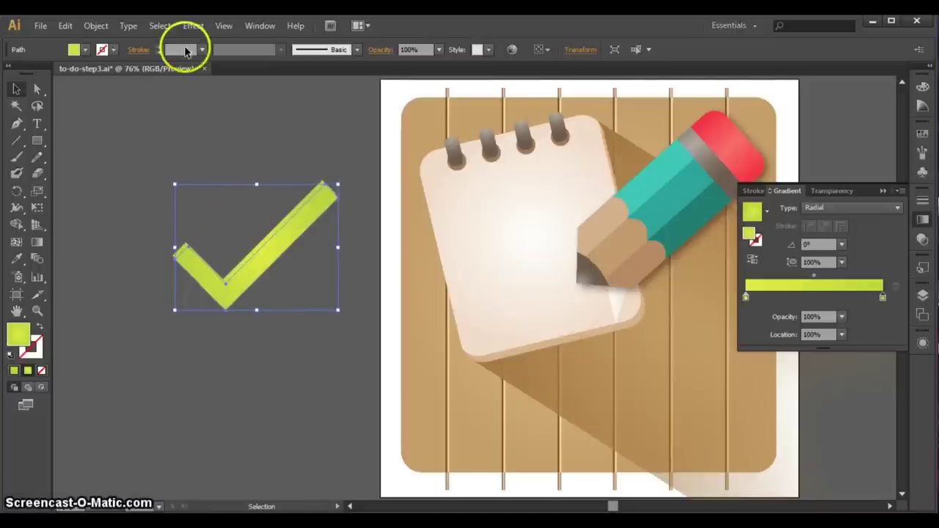
left_click(94, 27)
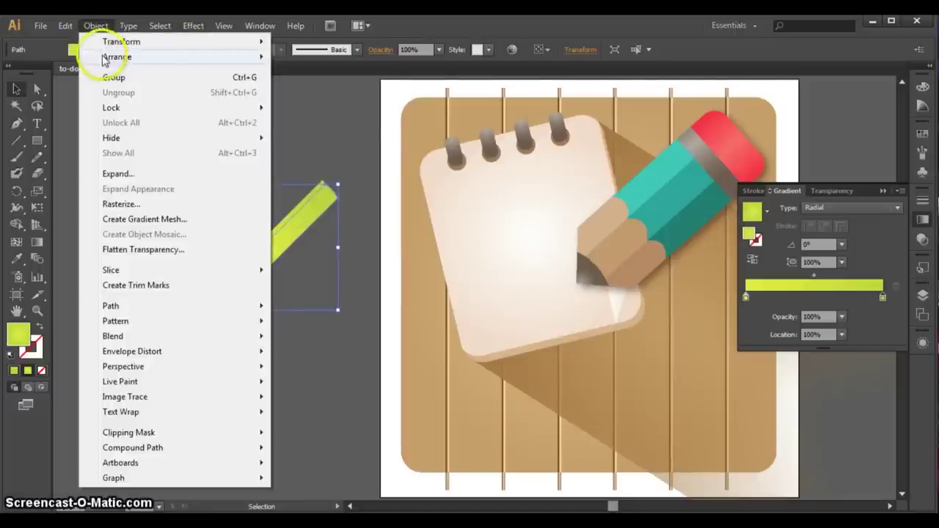
left_click(373, 125)
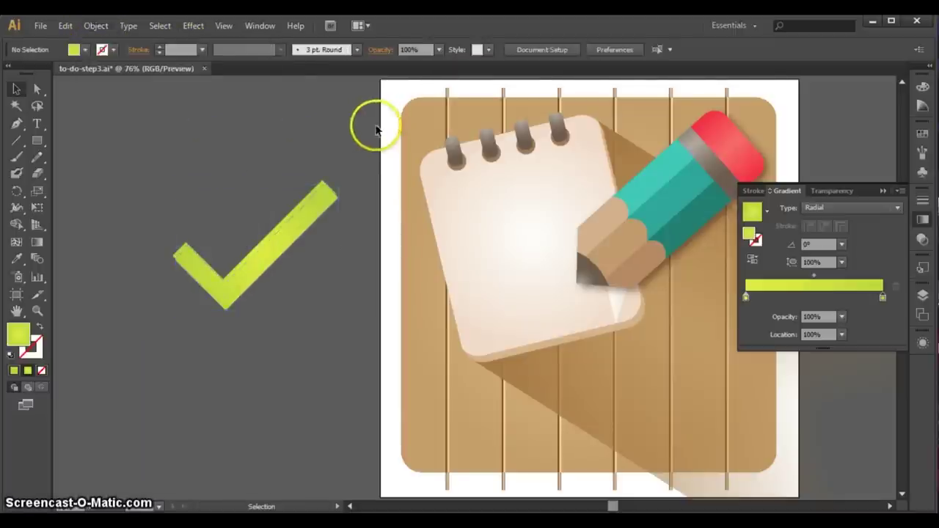
left_click(298, 208)
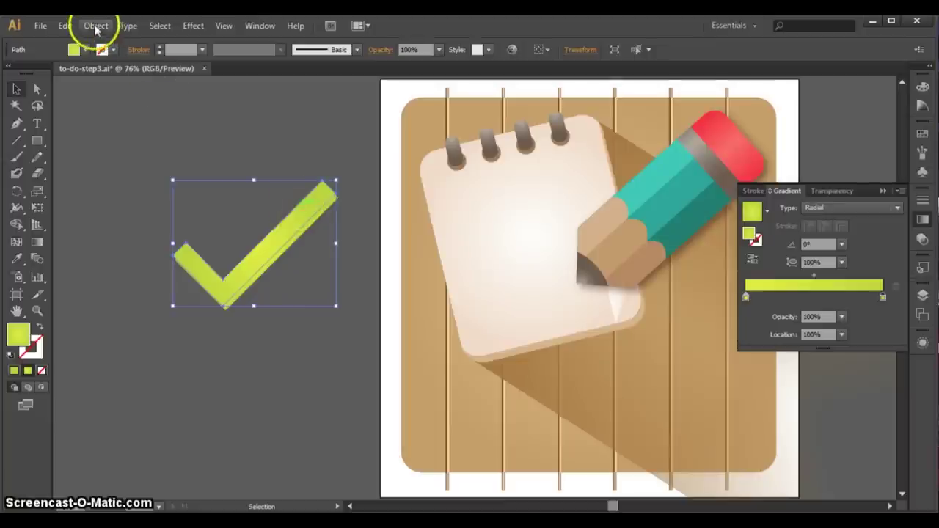
left_click(95, 26)
mouse_move(248, 58)
left_click(308, 58)
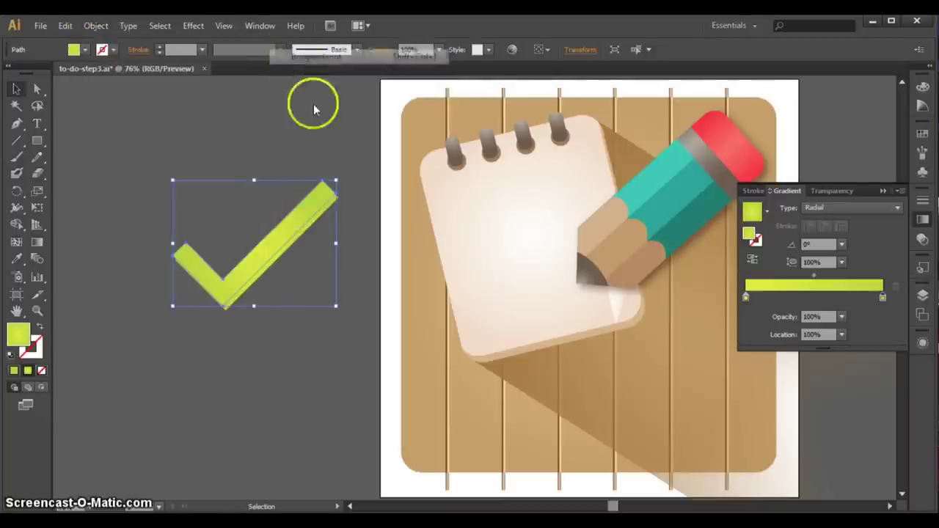
left_click(340, 207)
left_click(330, 204)
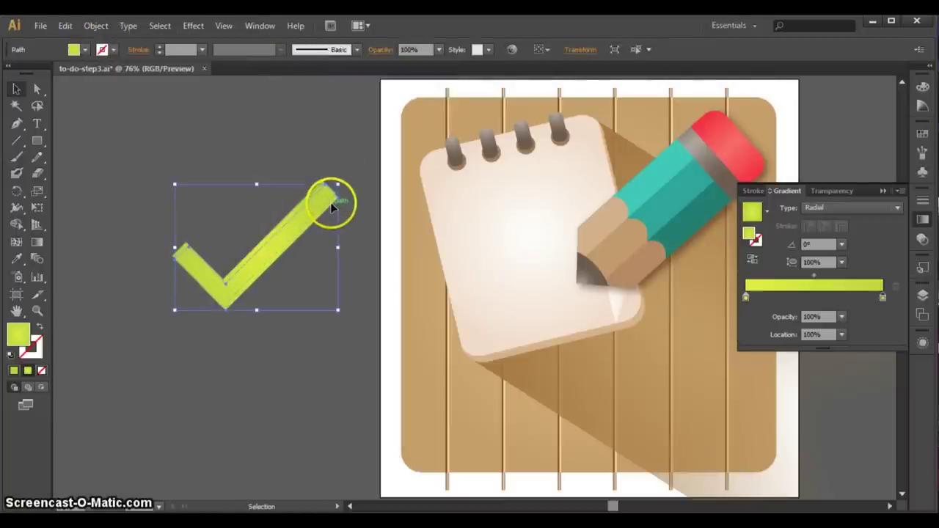
Step: Fill the front checkmark copy with a solid green hex beginning 9dcd, then deselect
double_click(19, 335)
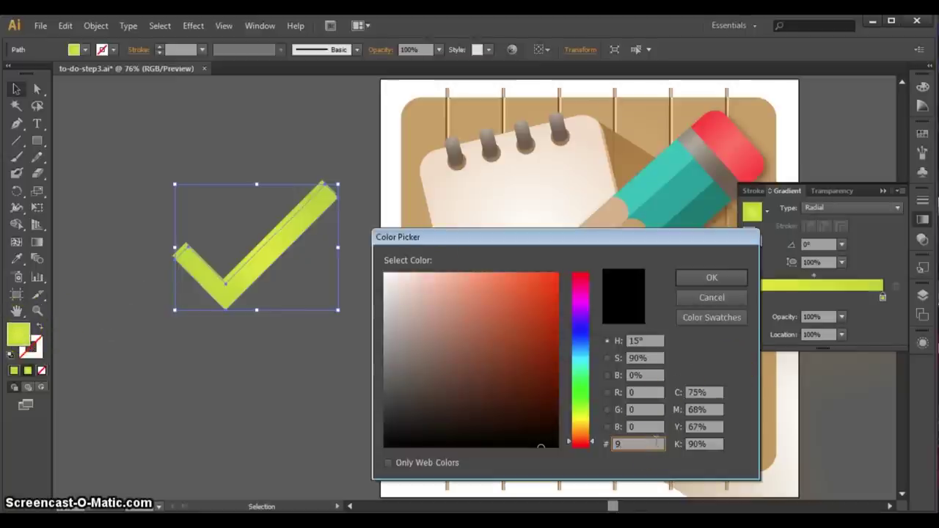
type("9dcd34")
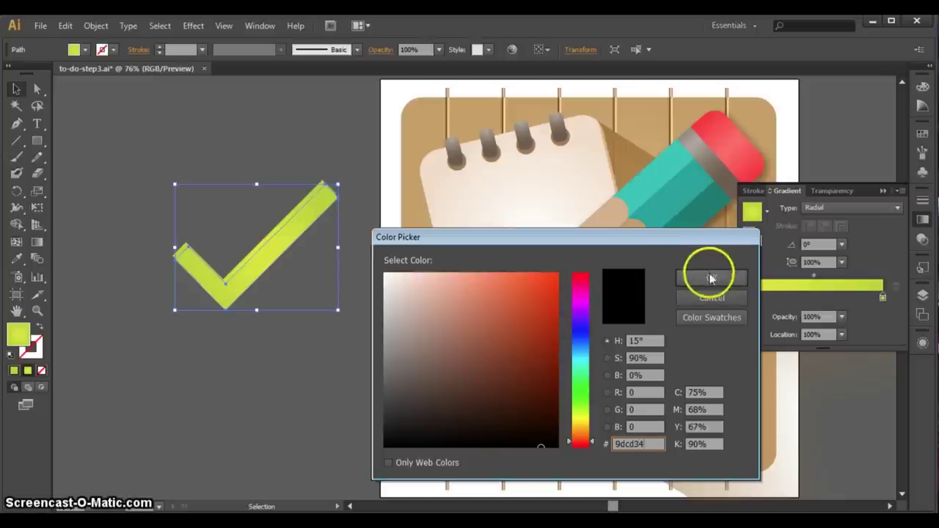
left_click(710, 273)
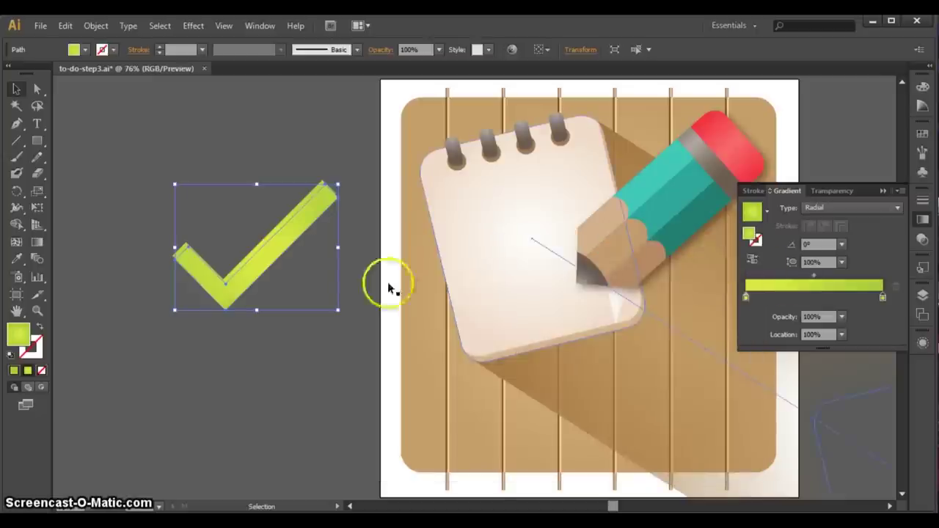
left_click(237, 360)
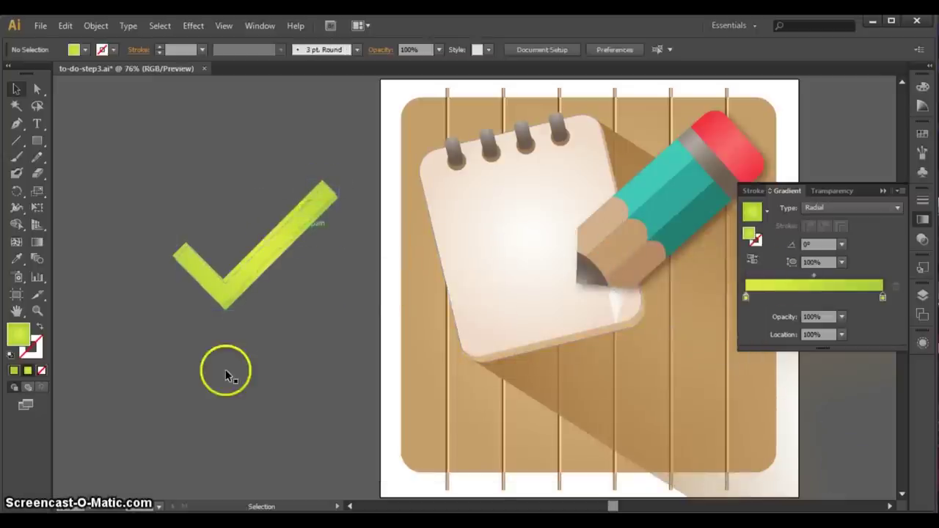
Step: Move both checkmark layers onto the notepad's lower left and rotate them slightly
left_click_drag(110, 237, 283, 330)
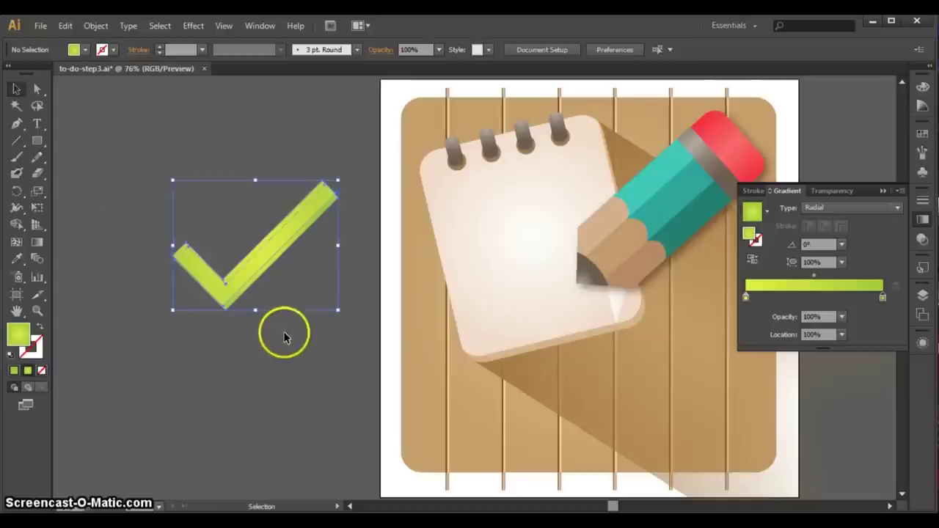
left_click(890, 506)
left_click(889, 506)
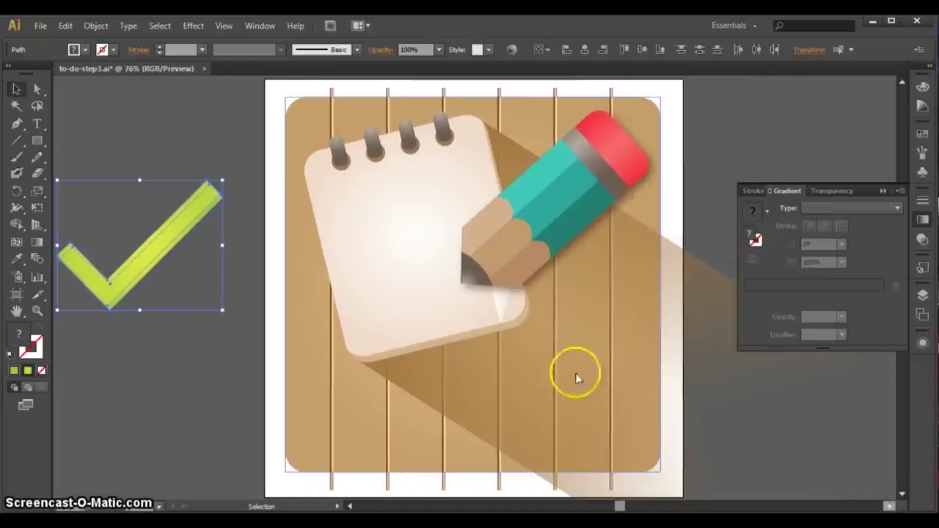
left_click_drag(126, 273, 390, 403)
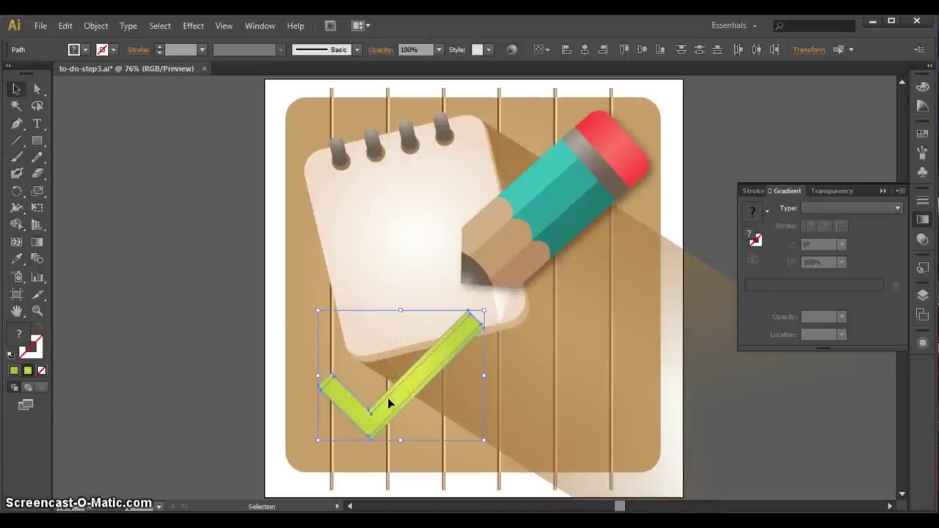
left_click_drag(389, 403, 376, 405)
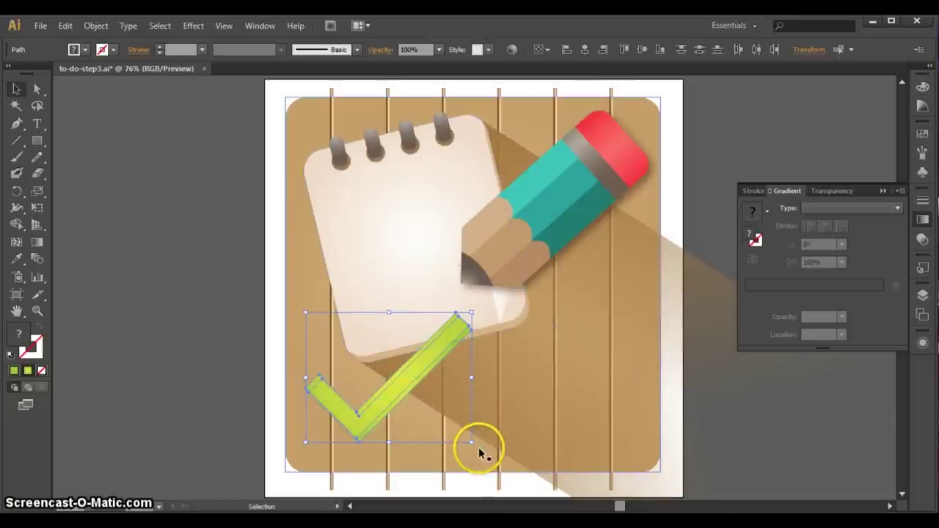
mouse_move(475, 446)
left_mouse_down()
mouse_move(465, 450)
mouse_move(470, 458)
left_mouse_up()
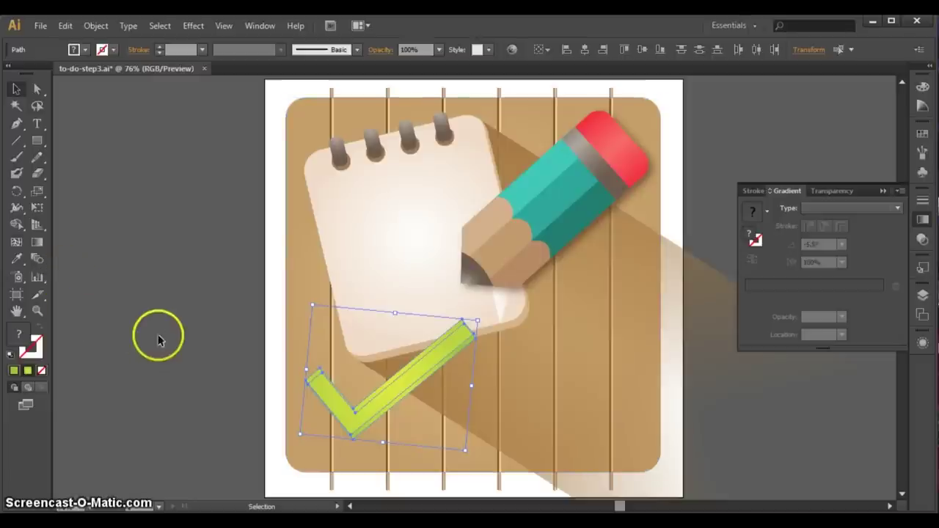
left_click(726, 372)
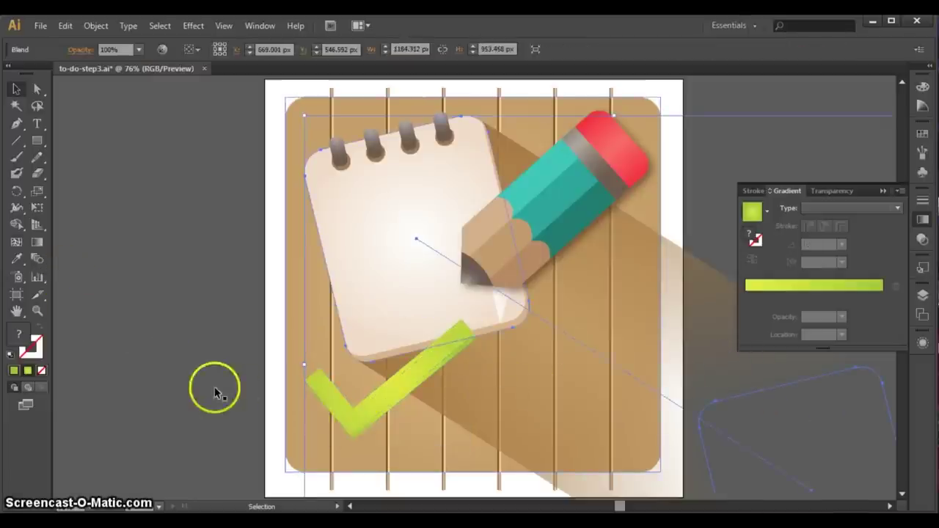
Step: Copy the lime checkmark and paste a duplicate beside it
scroll(890, 504, "right", 3)
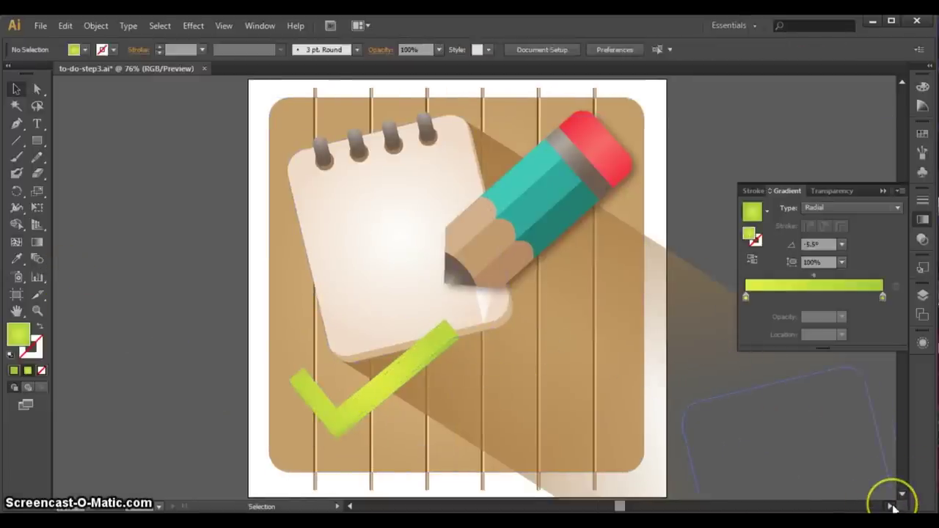
scroll(902, 501, "down", 2)
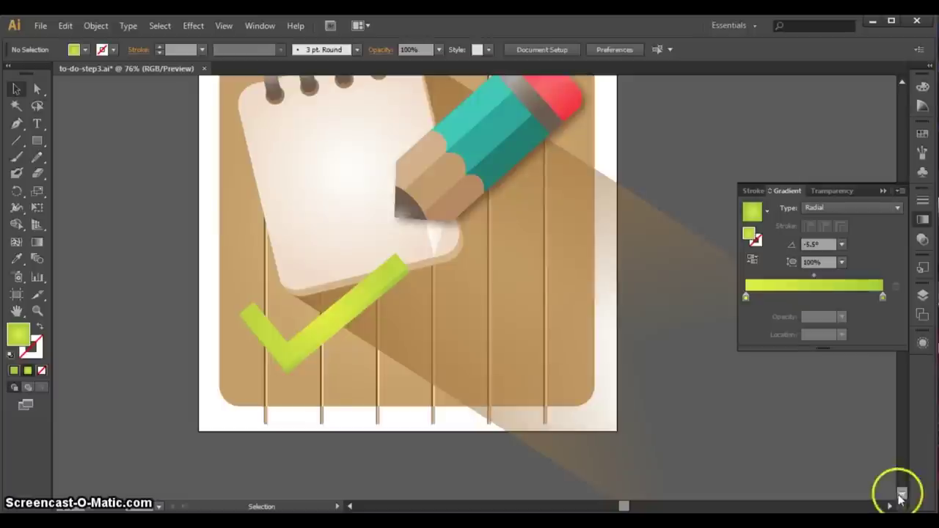
left_click(300, 339)
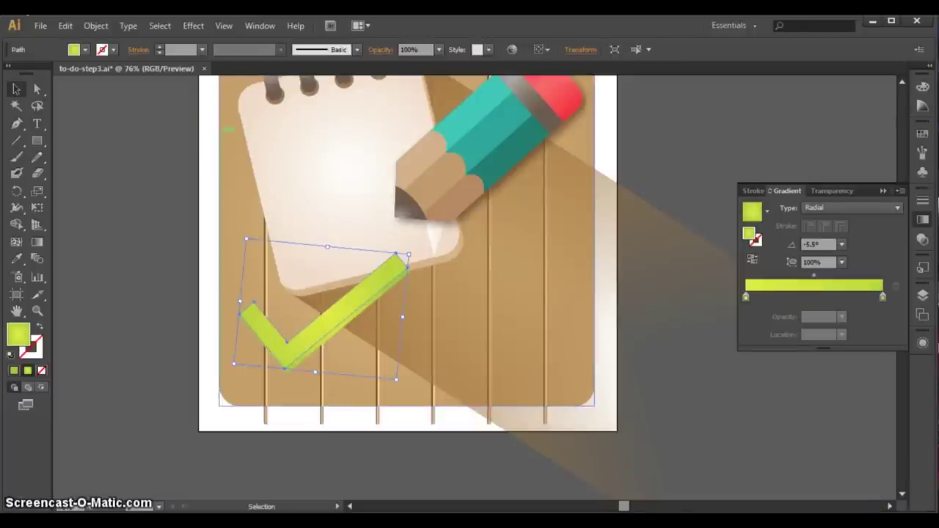
left_click(66, 25)
left_click(87, 93)
left_click(65, 26)
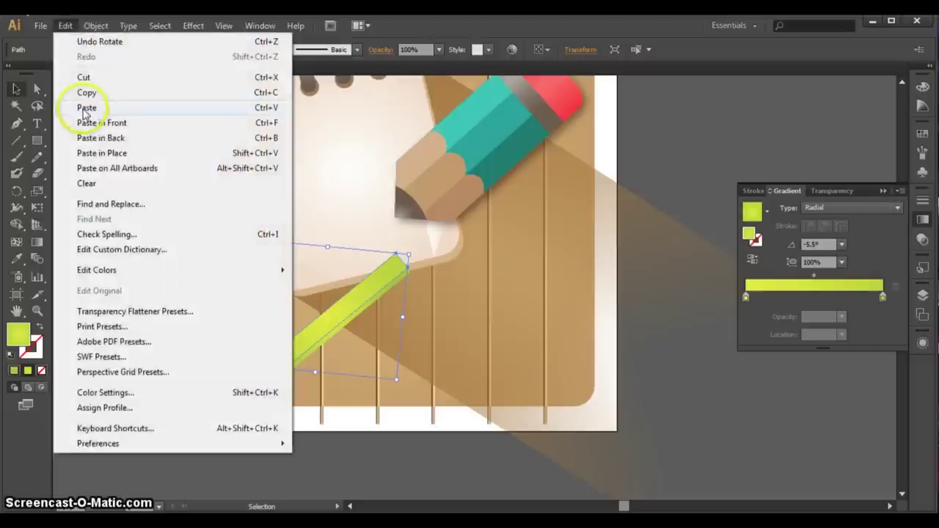
left_click(86, 108)
left_click(65, 26)
left_click(86, 109)
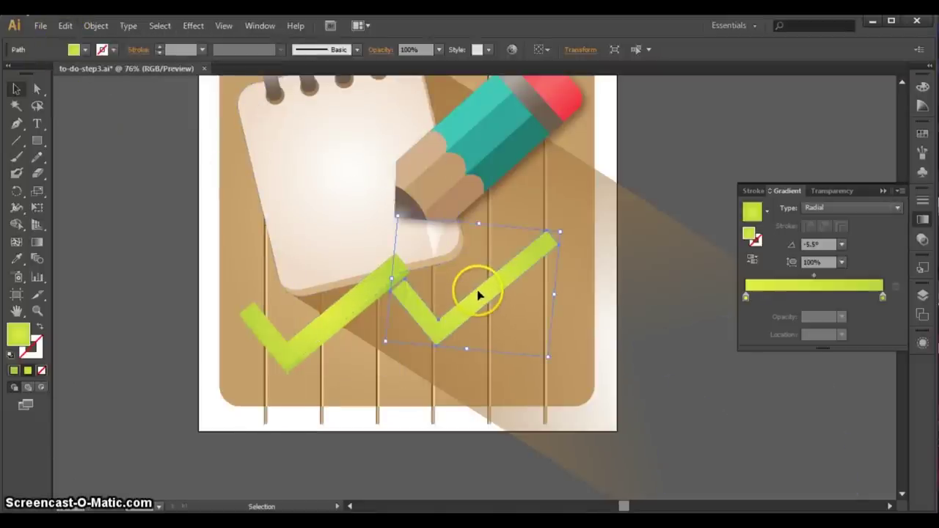
Step: Drag out another checkmark copy and fill both right-hand copies brown from Swatches
left_click_drag(479, 294, 509, 338)
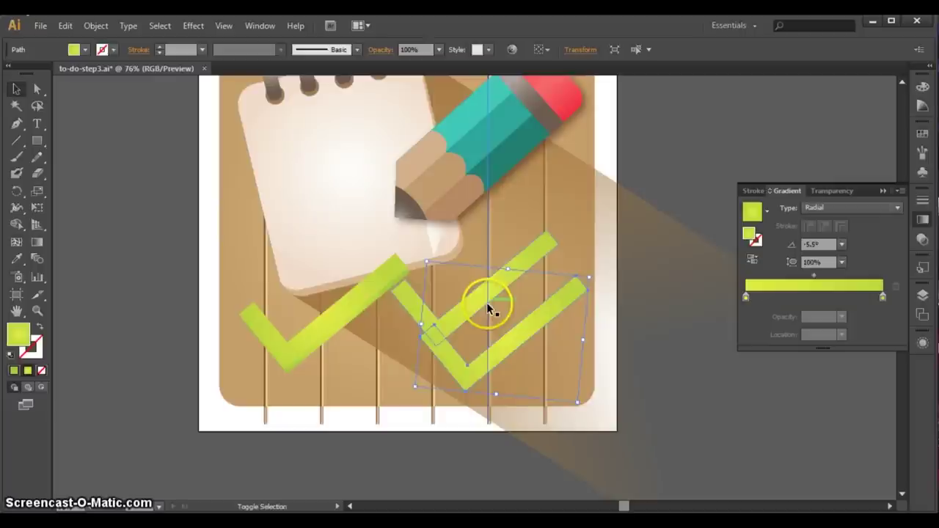
left_click(502, 277, "shift")
left_click(918, 132)
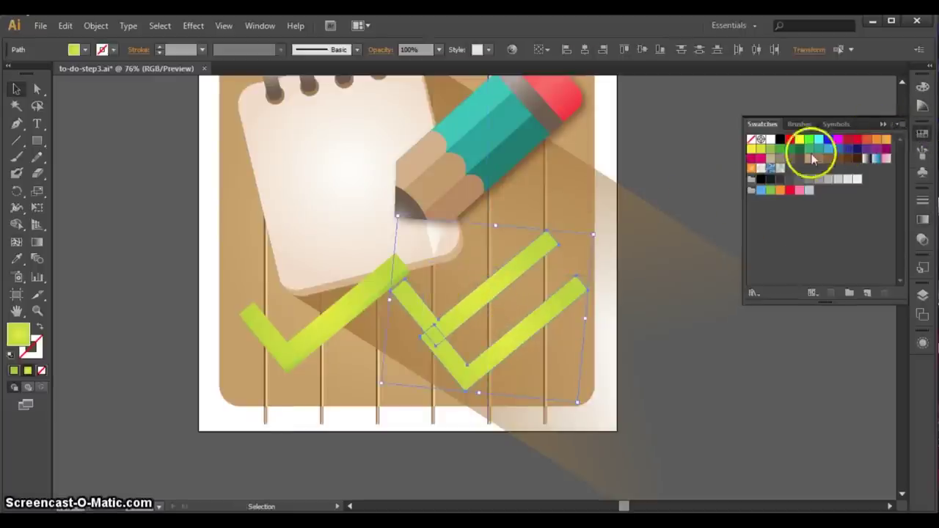
left_click(819, 160)
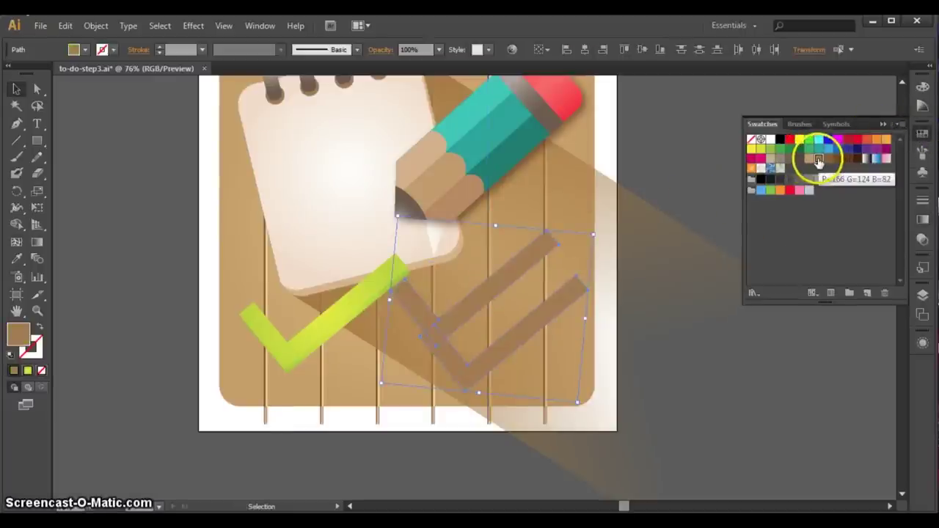
left_click(653, 192)
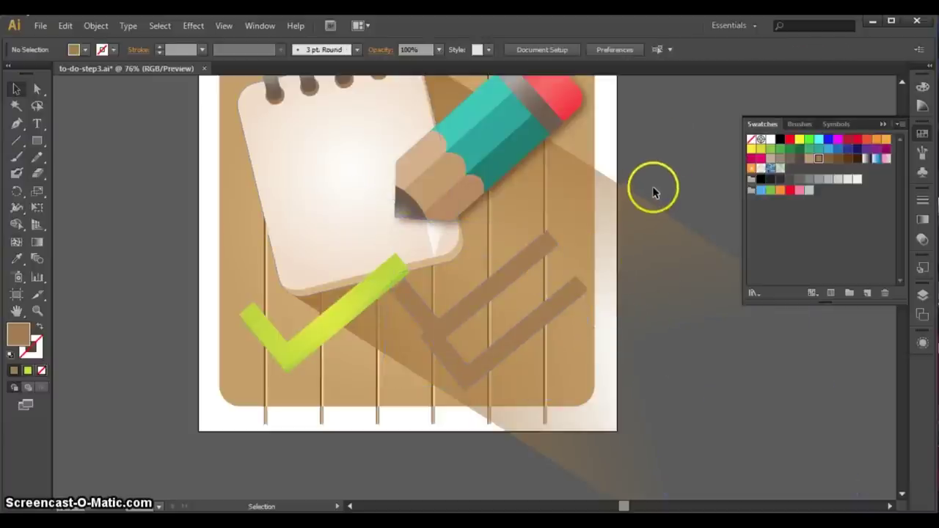
Step: Align one brown checkmark left and bottom with the lime checkmark, leaving a thin lime edge
left_click(509, 268)
left_click(326, 314, "shift")
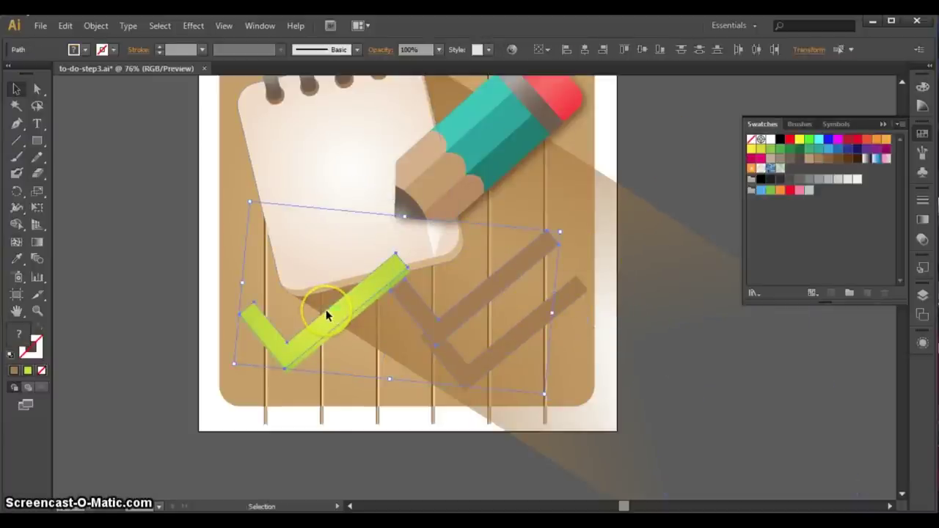
left_click(565, 50)
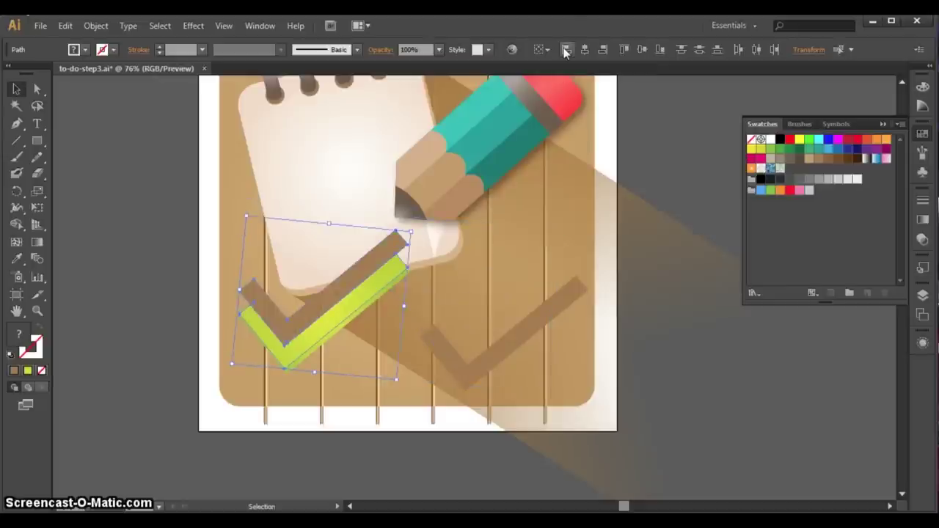
left_click(660, 50)
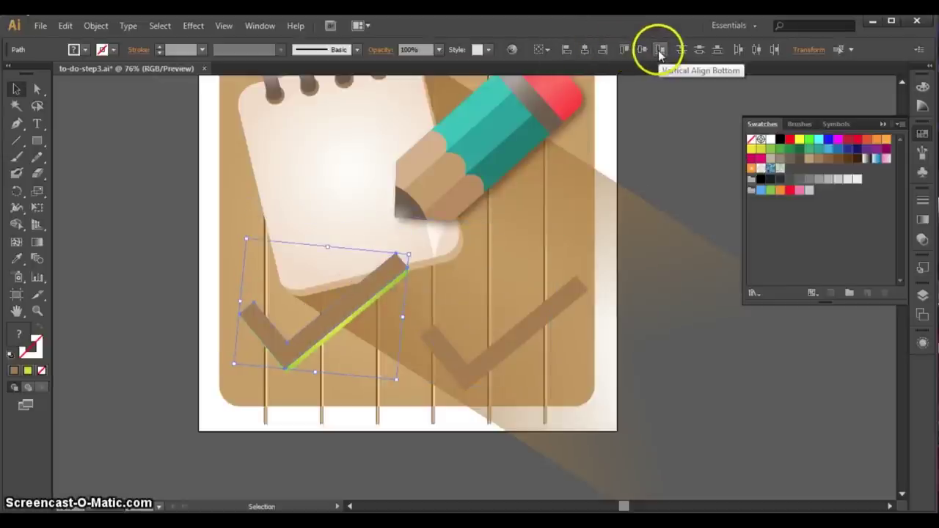
left_click(664, 123)
left_click(902, 496)
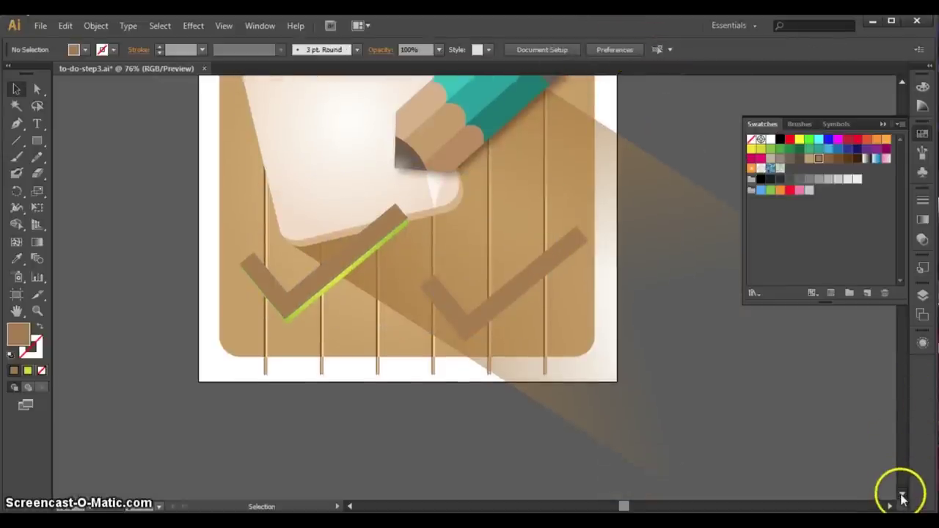
Step: Drag the spare brown checkmark far down-right, off the artboard
left_click_drag(513, 272, 646, 424)
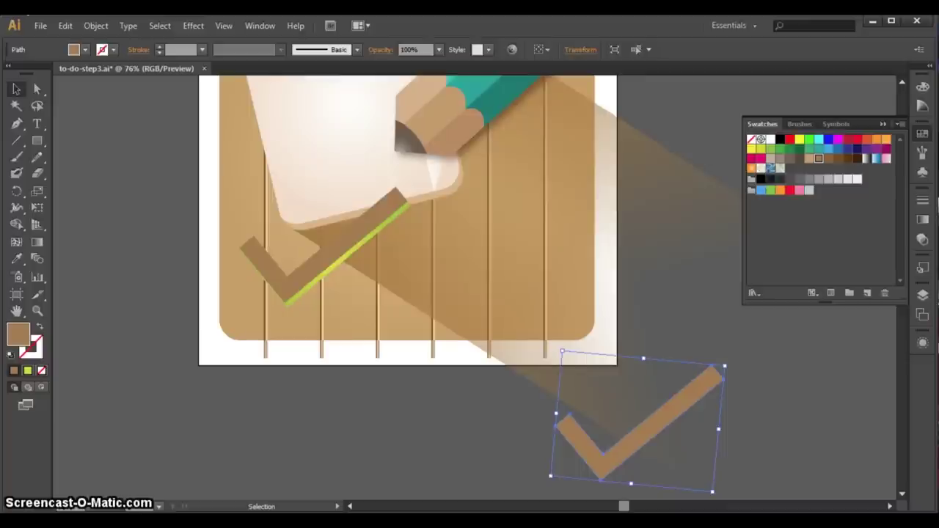
left_click(902, 494)
left_click_drag(676, 400, 658, 411)
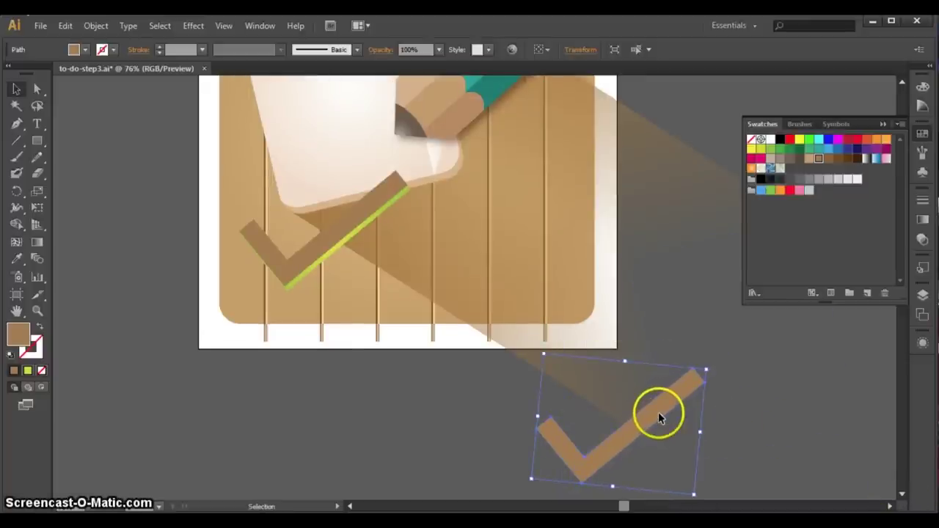
left_click_drag(576, 277, 730, 398)
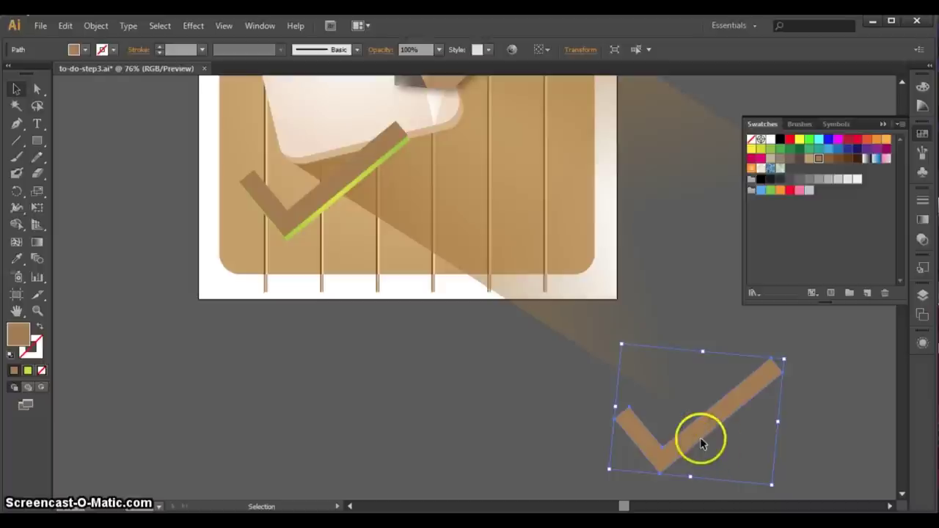
left_click_drag(697, 436, 723, 448)
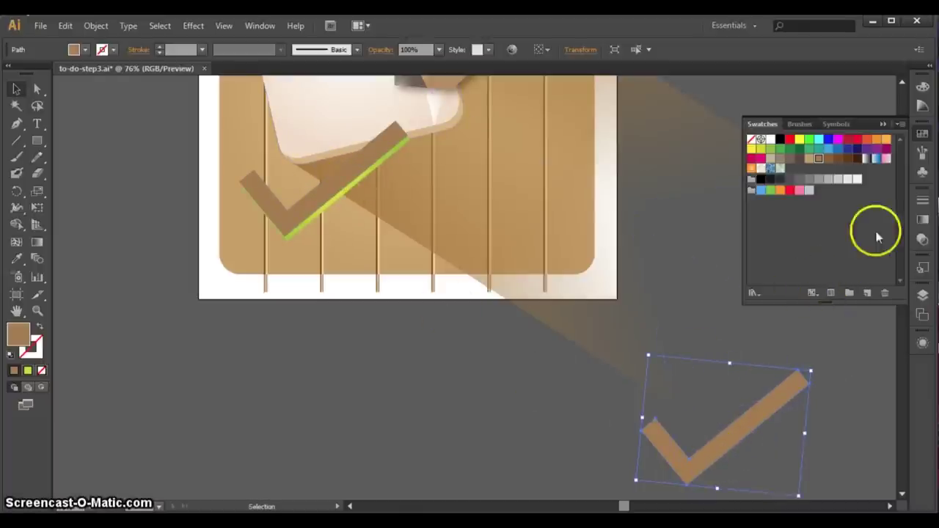
Step: Set the spare brown checkmark's opacity to 0% and select both brown checkmarks
left_click(920, 238)
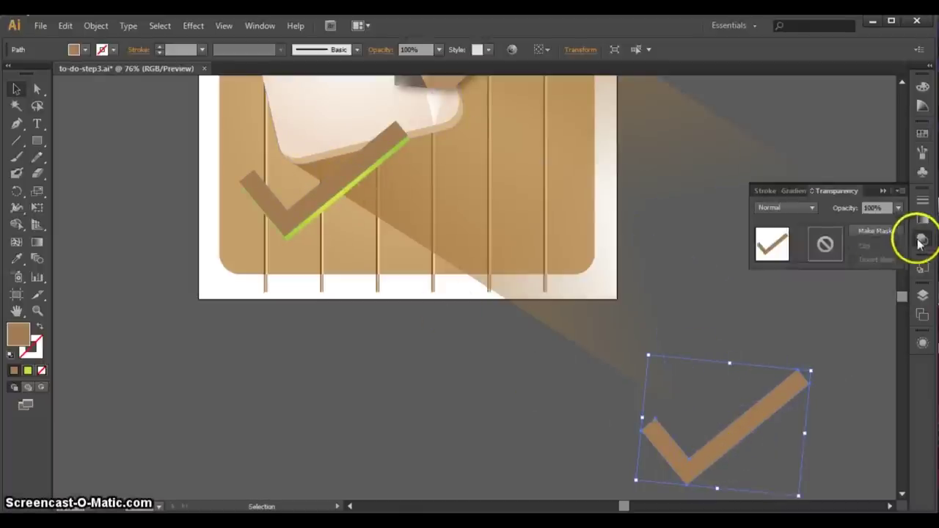
left_click(873, 208)
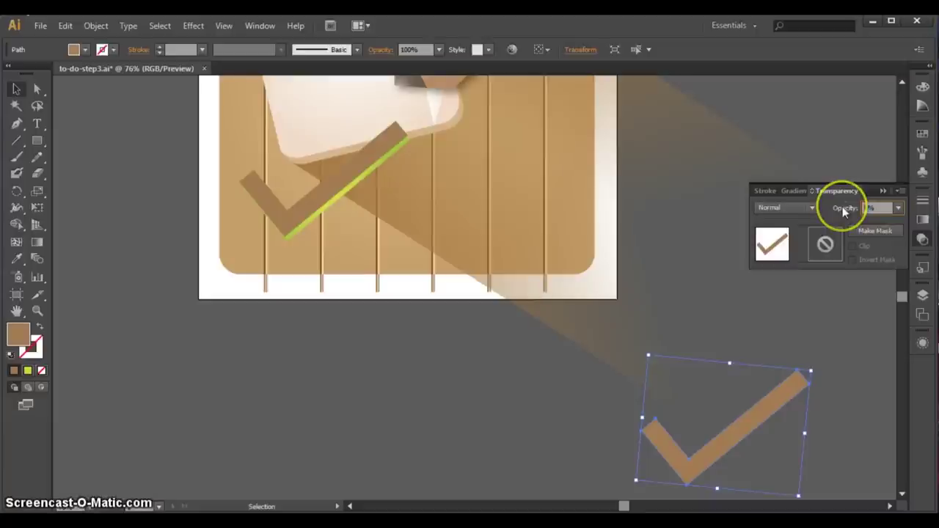
type("0")
key("Return")
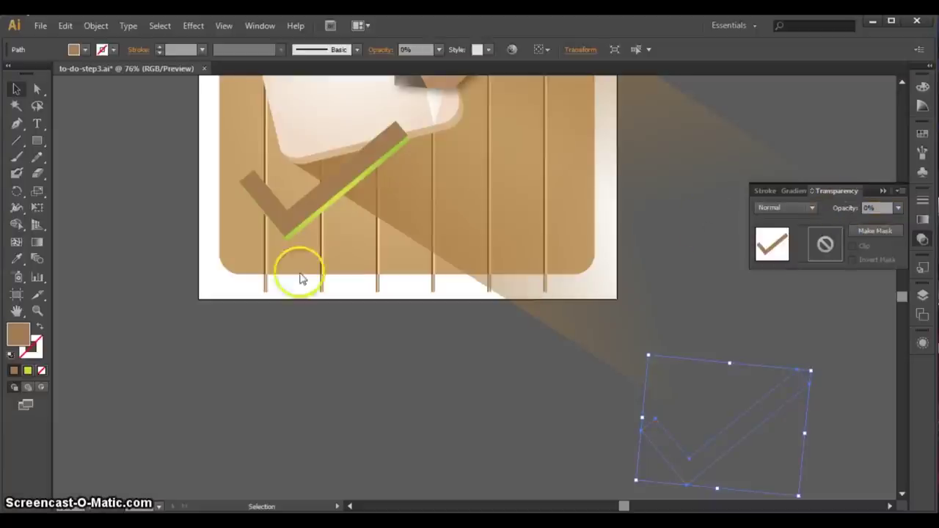
left_click(310, 204, "shift")
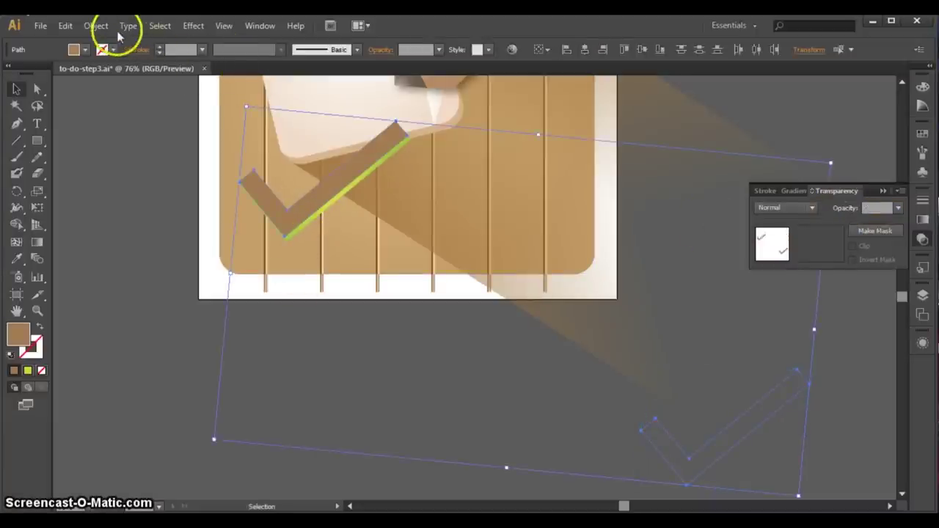
Step: Blend the two brown checkmarks and inspect the Blend entry in Appearance
left_click(96, 26)
mouse_move(146, 336)
left_click(300, 336)
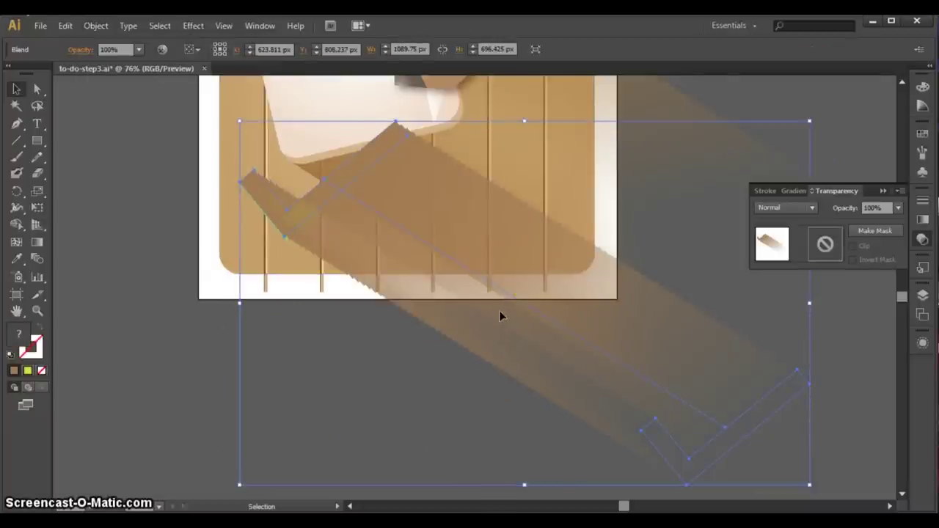
left_click(922, 344)
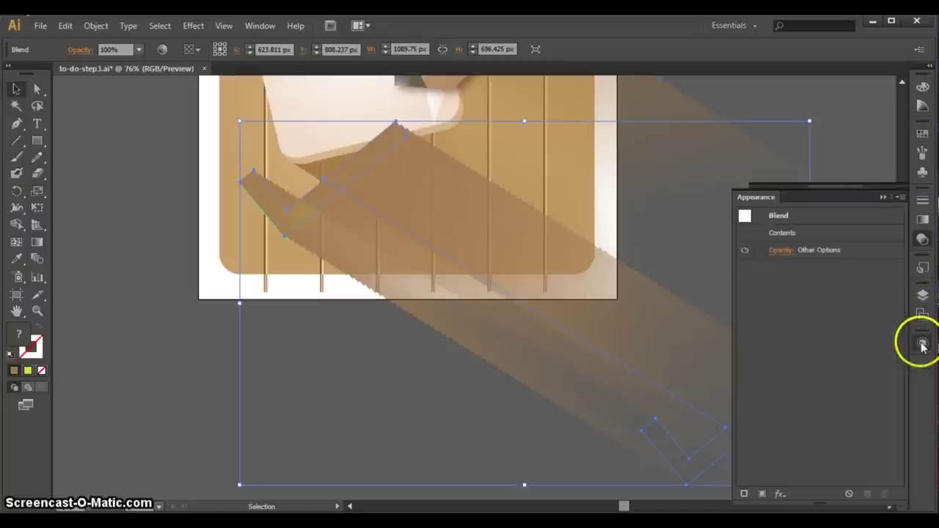
left_click(779, 219)
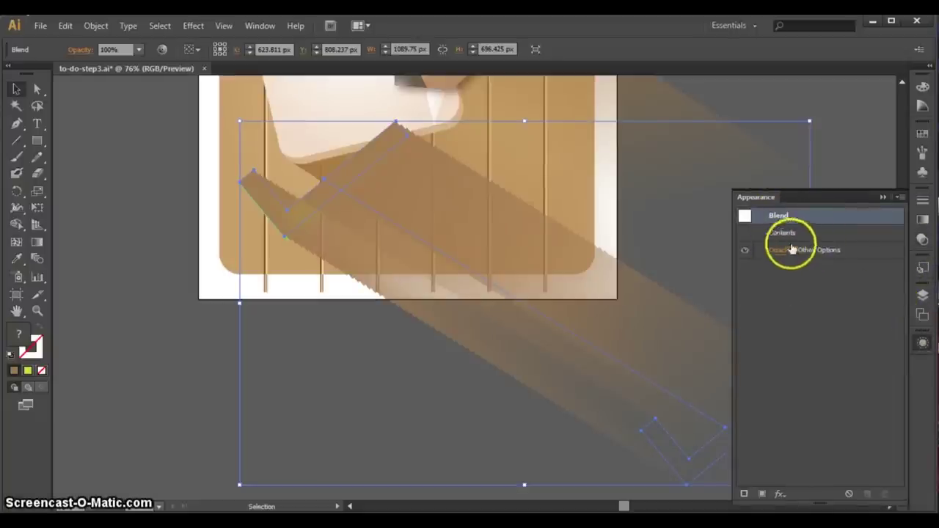
left_click(882, 196)
Step: Undo the blend and reselect both checkmark paths
key("a")
key("v")
left_click(274, 233)
left_click(95, 26)
Step: Set Blend Options to 100 steps and re-create the blend between the brown checkmarks
mouse_move(178, 339)
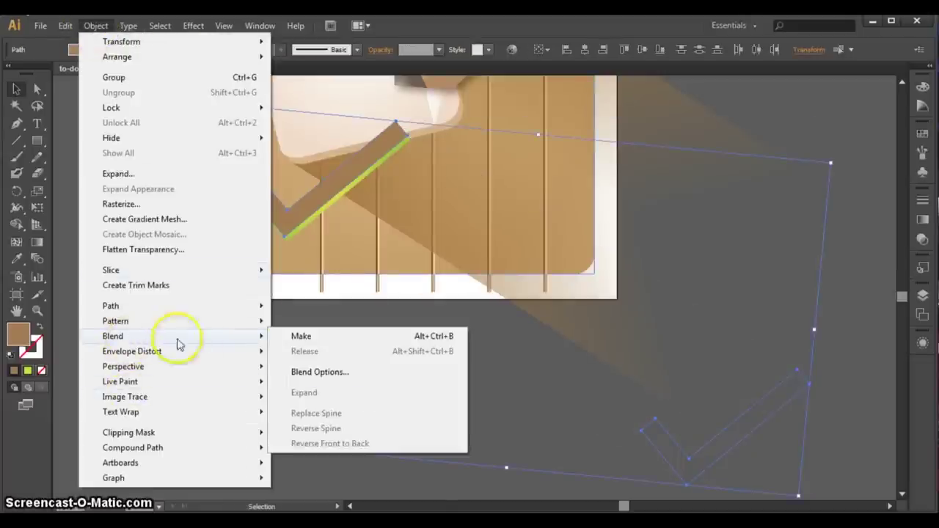
left_click(319, 372)
double_click(511, 231)
type("100")
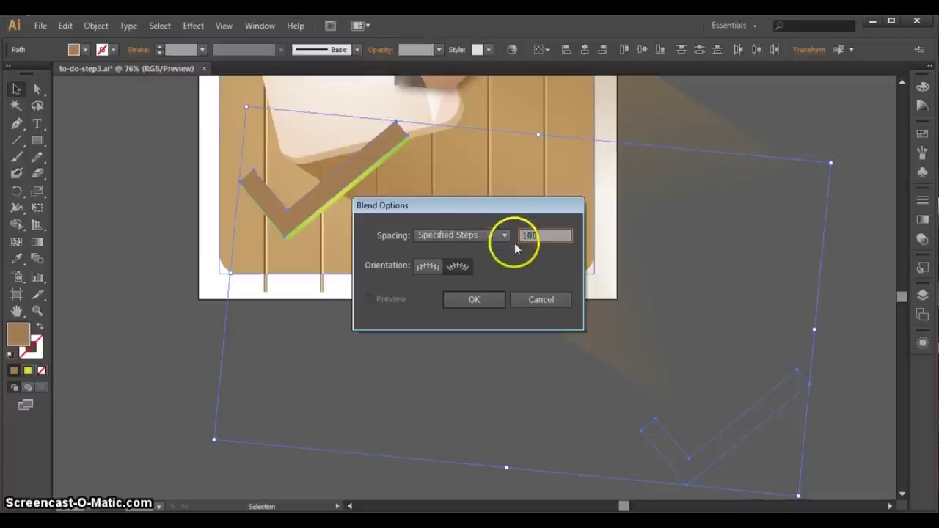
left_click(487, 299)
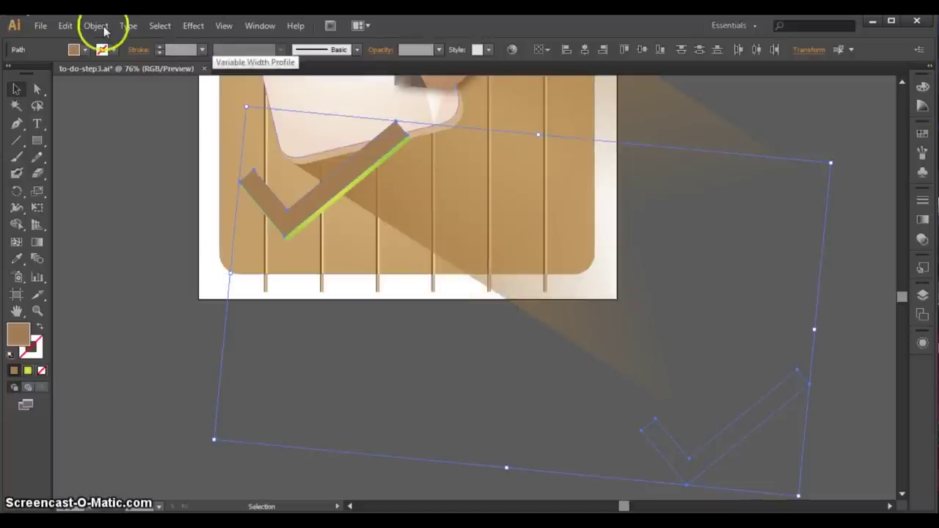
left_click(95, 26)
mouse_move(218, 334)
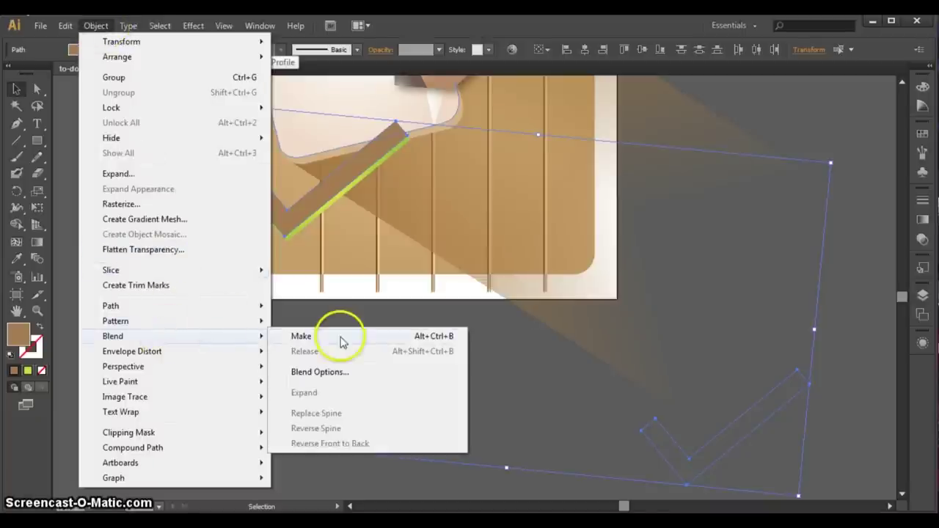
left_click(339, 335)
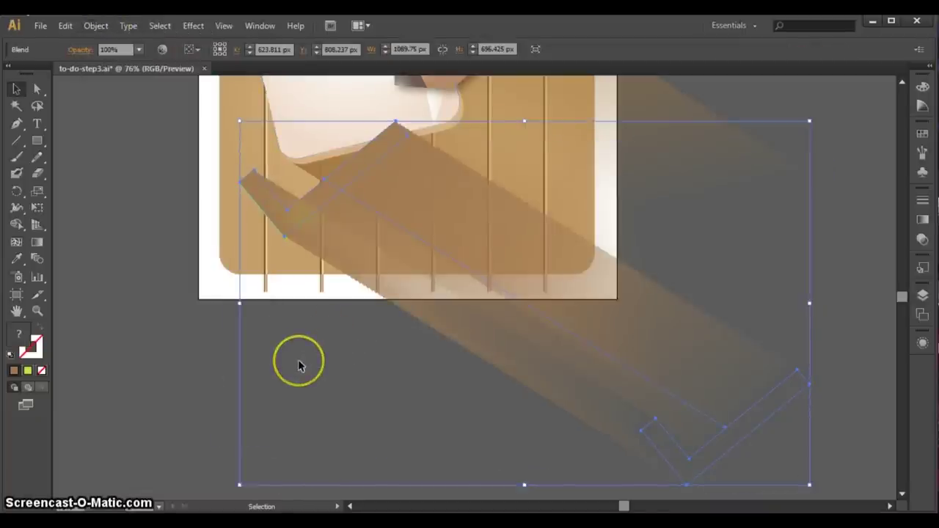
Step: Zoom out to 33.33% to show the whole shadow blend past the artboard
scroll(298, 365, "up", 3)
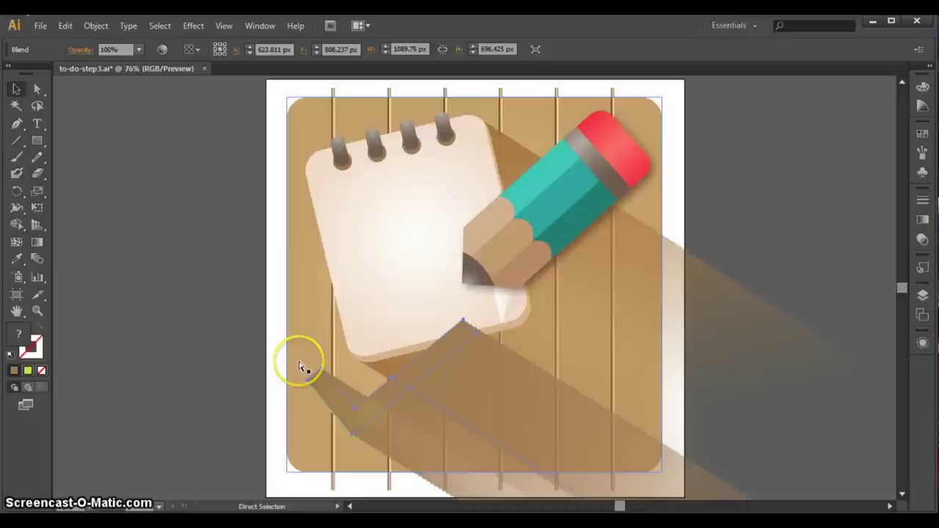
key("ctrl+minus")
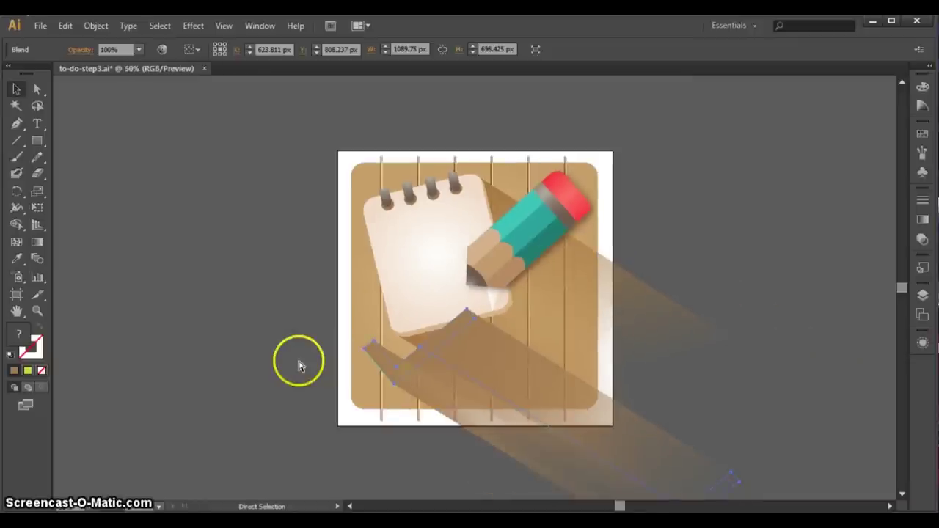
key("ctrl+minus")
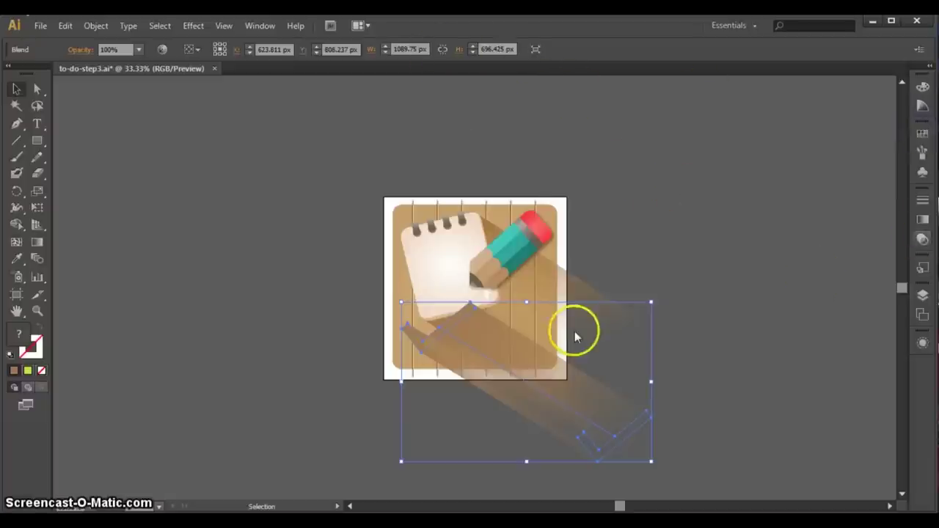
Step: Set the shadow blend's opacity to 50% in Transparency
left_click(922, 220)
left_click(922, 236)
left_click(875, 207)
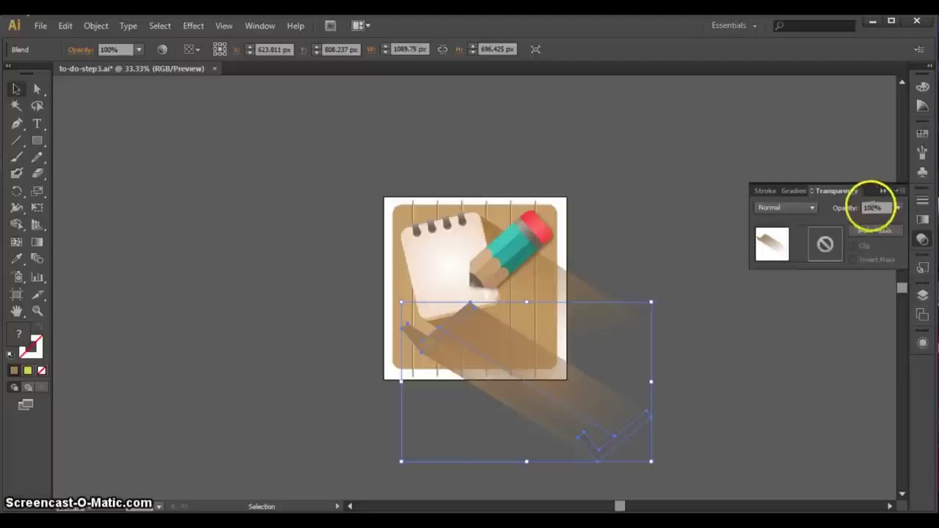
type("50")
key("Return")
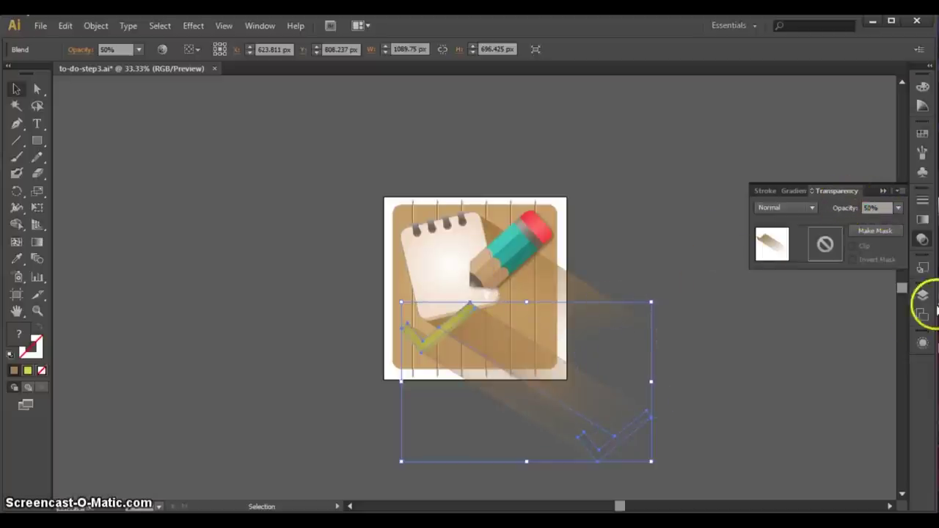
Step: In Layers, move the checkmark path above the Blend in Layer 1
left_click(922, 295)
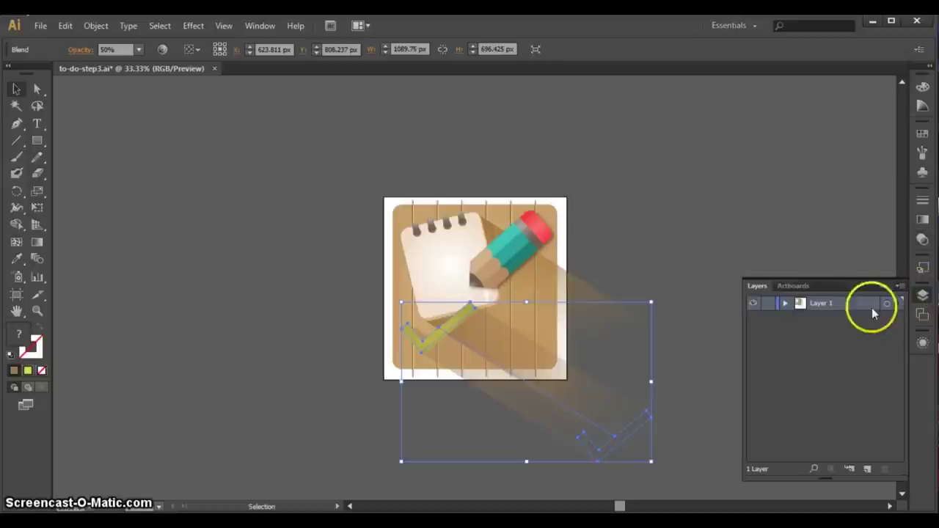
left_click(784, 305)
left_click(834, 332)
left_click_drag(841, 336, 839, 312)
left_click_drag(838, 349, 841, 330)
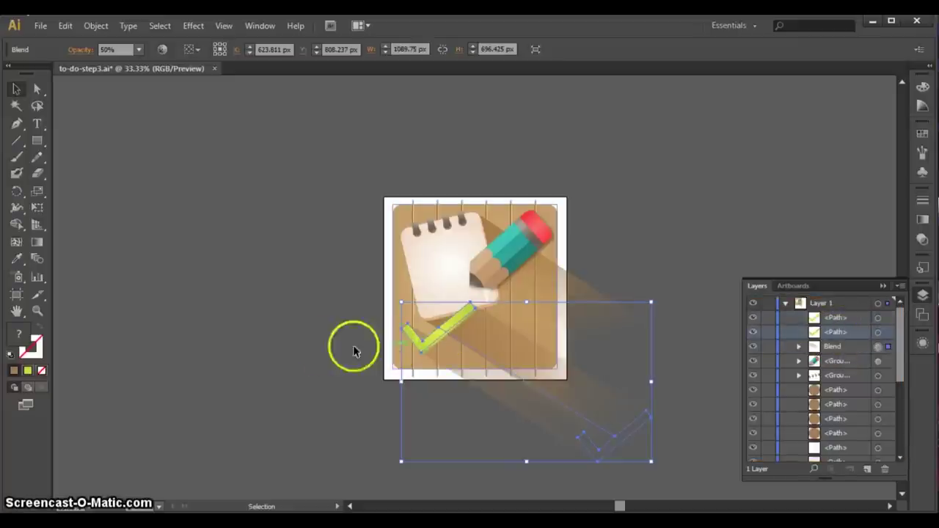
Step: Group the lime checkmark path with its Blend and nudge the group about 37.69 px right
left_click(327, 353)
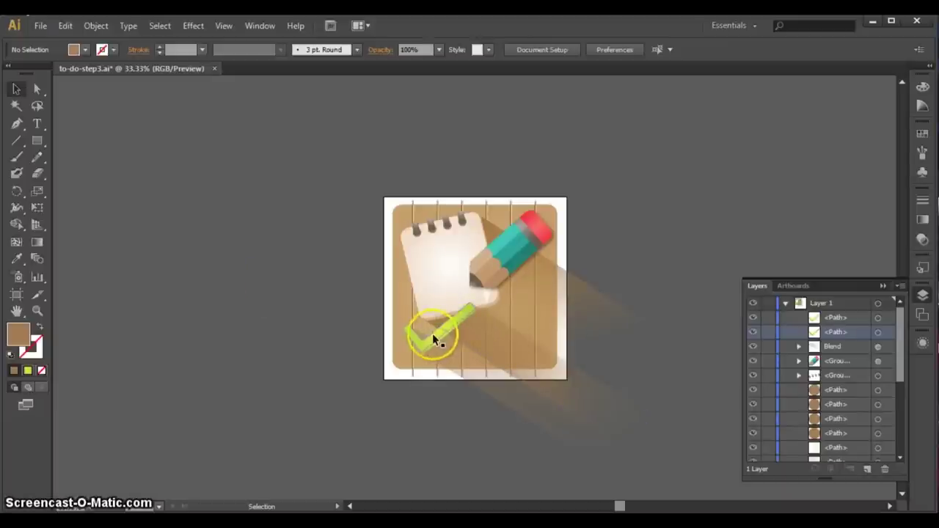
left_click(887, 317)
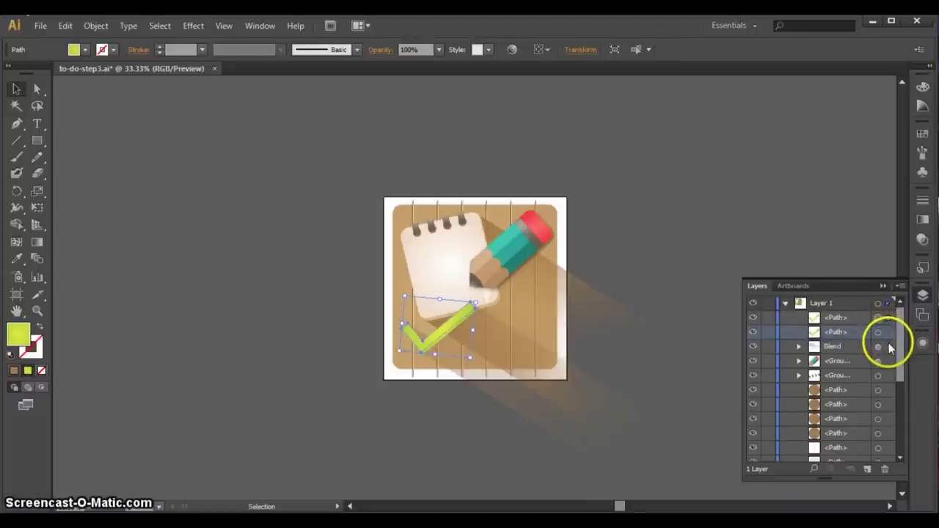
left_click(888, 346, "shift")
left_click(95, 26)
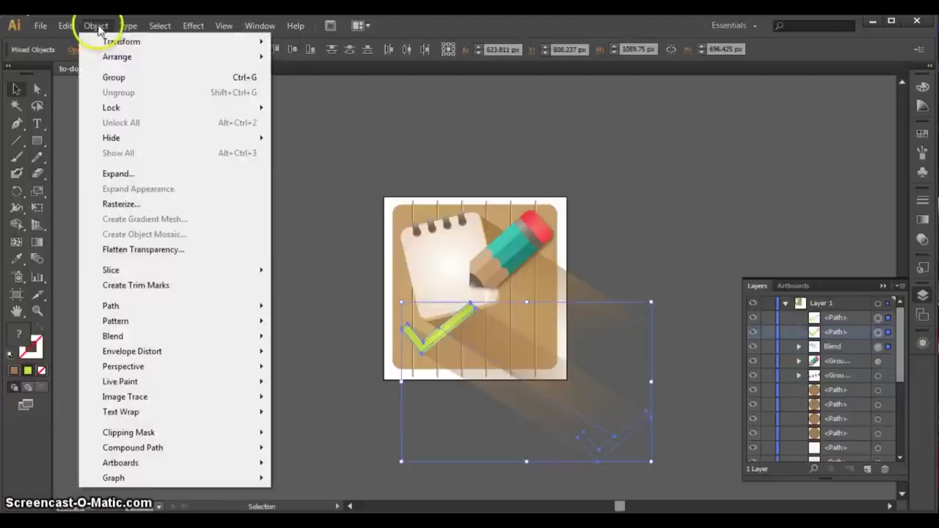
left_click(110, 76)
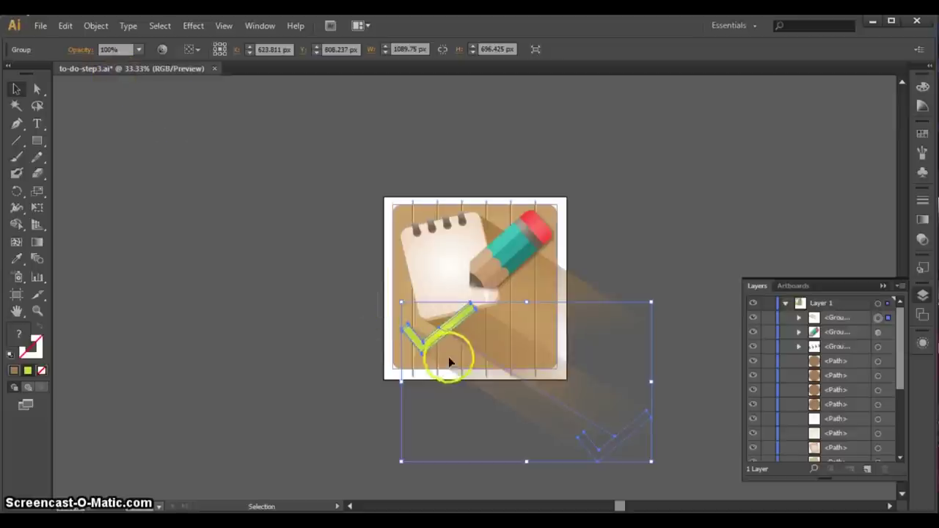
left_click_drag(435, 334, 445, 336)
left_click(668, 207)
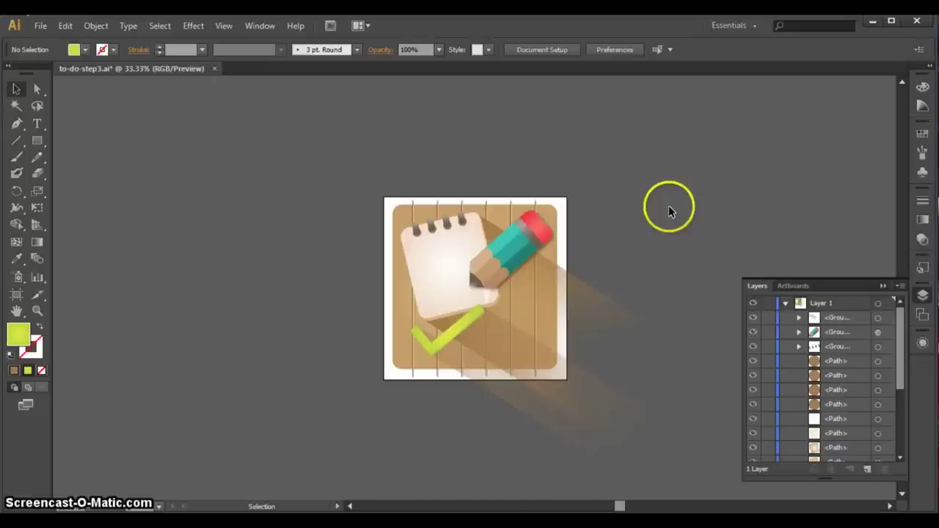
Step: Slide the checkmark group into place just below the notepad
mouse_move(465, 325)
left_mouse_down()
mouse_move(438, 331)
mouse_move(484, 319)
mouse_move(475, 329)
mouse_move(492, 333)
mouse_move(481, 331)
left_mouse_up()
left_click(262, 279)
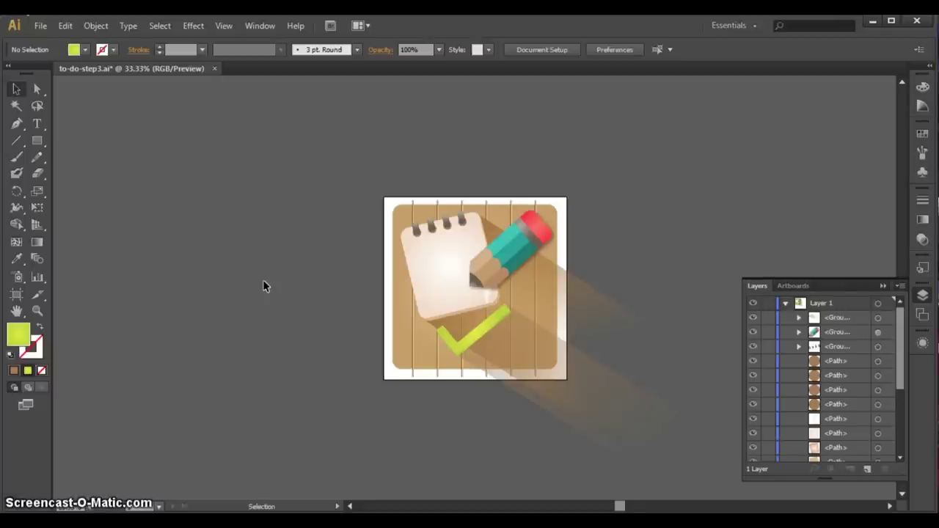
left_click(247, 273)
mouse_move(493, 223)
left_mouse_down()
mouse_move(608, 331)
mouse_move(483, 245)
left_mouse_up()
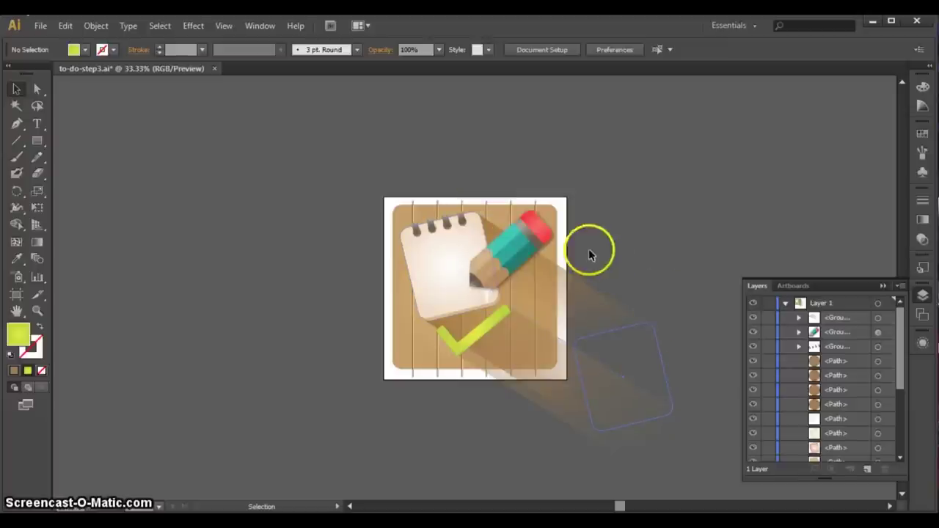
Step: Expand the appearance of the wooden background square
left_click(550, 218)
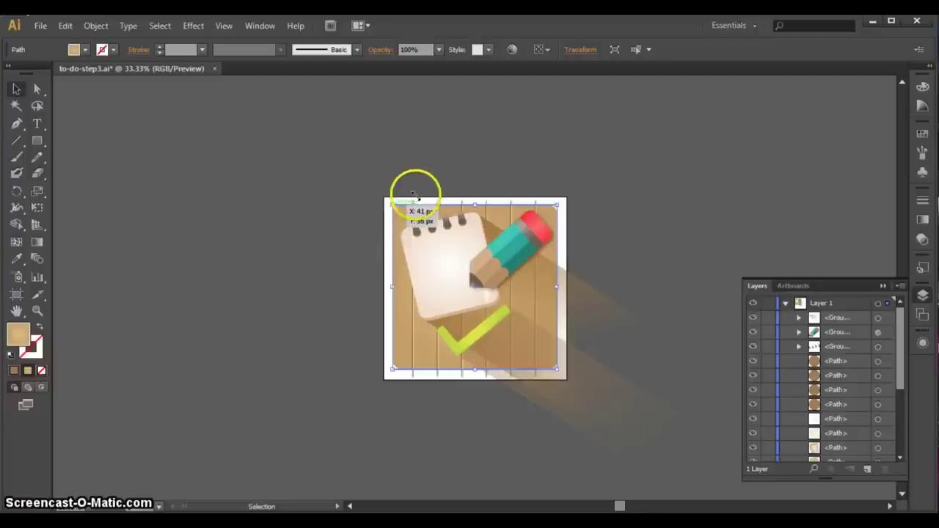
left_click(93, 26)
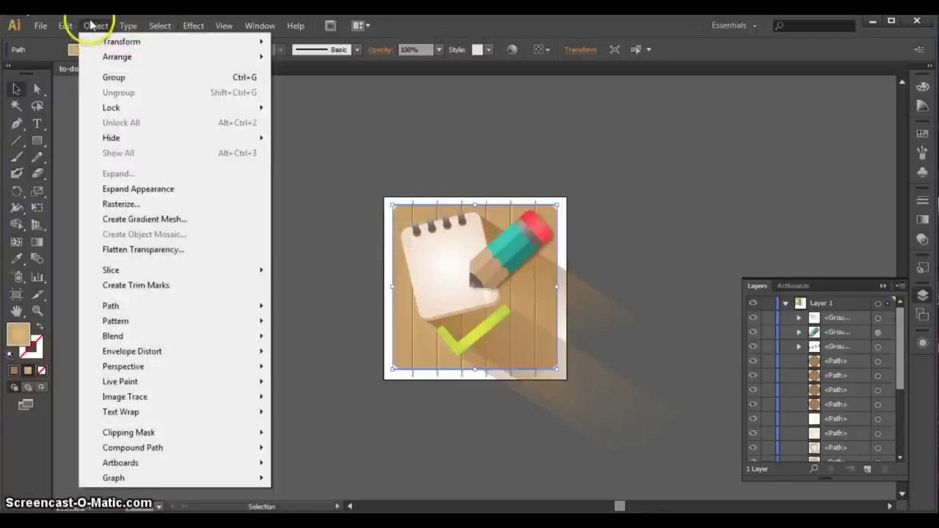
left_click(118, 188)
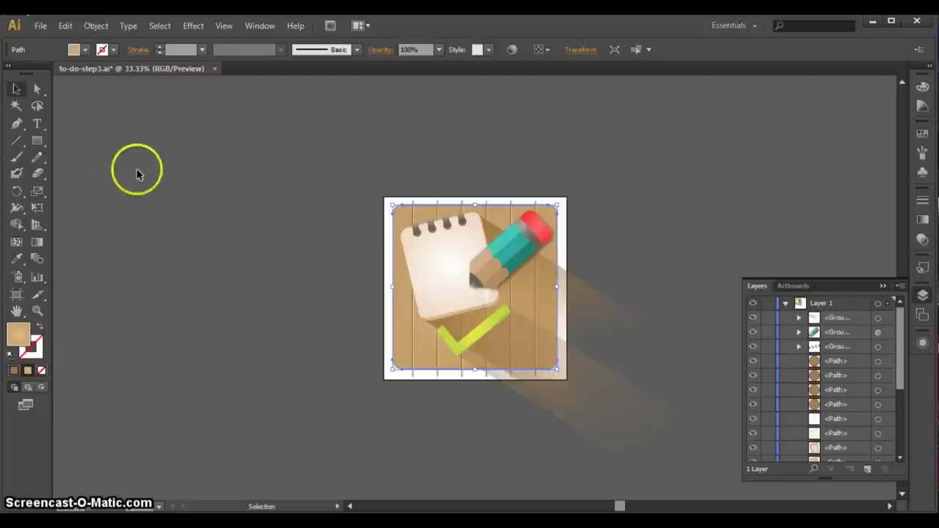
Step: Group the notepad, pencil and checkmark artwork, leaving out the wooden background square, then select the square
left_click(237, 225)
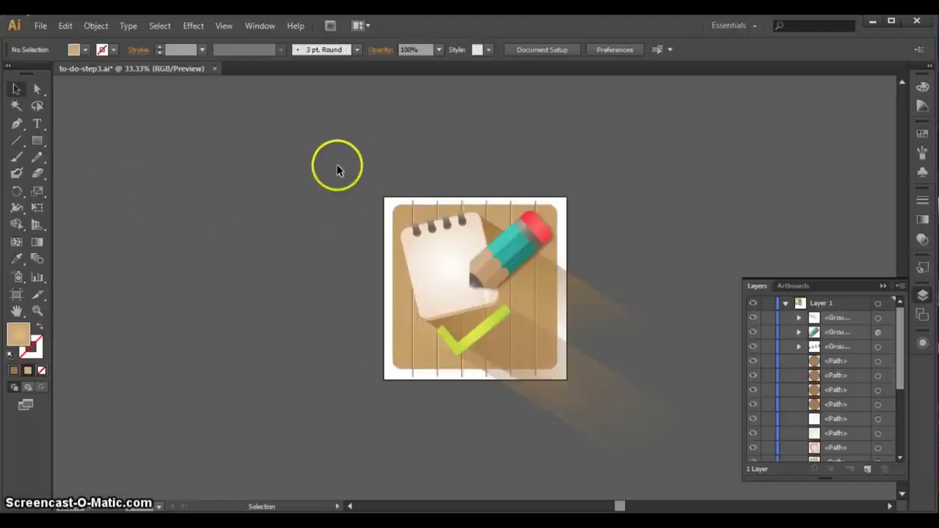
left_click_drag(338, 169, 609, 416)
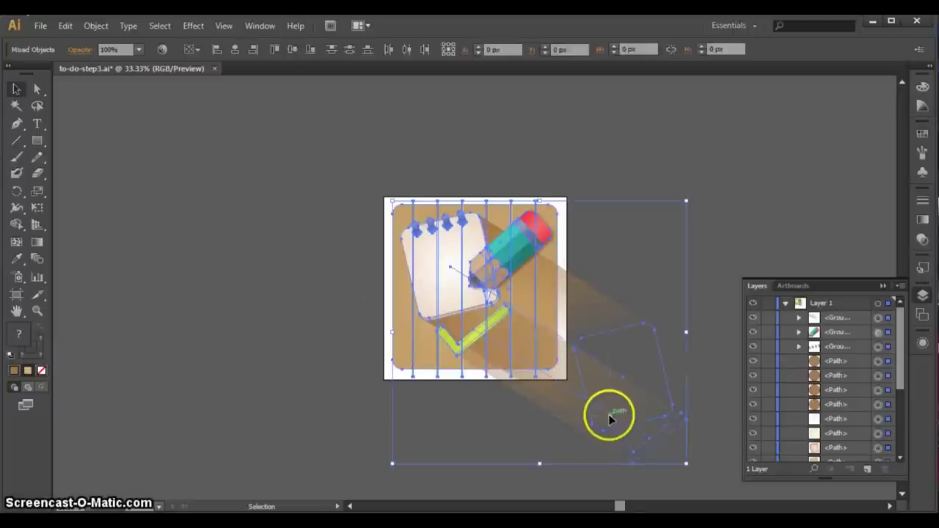
left_click(400, 213, "shift")
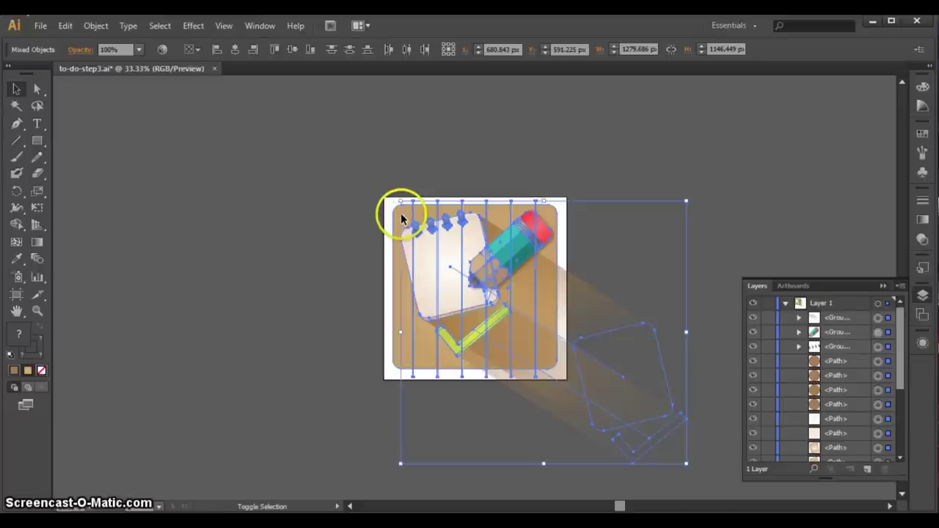
left_click(94, 26)
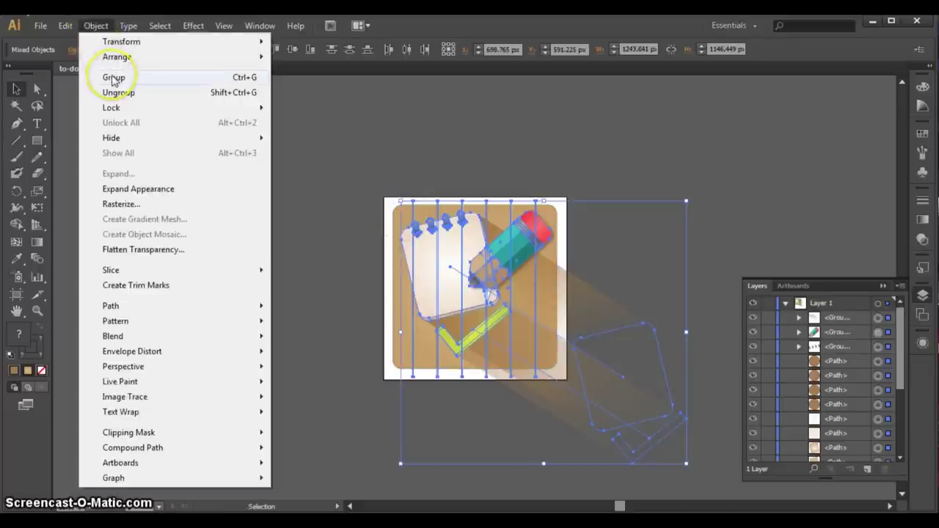
left_click(113, 78)
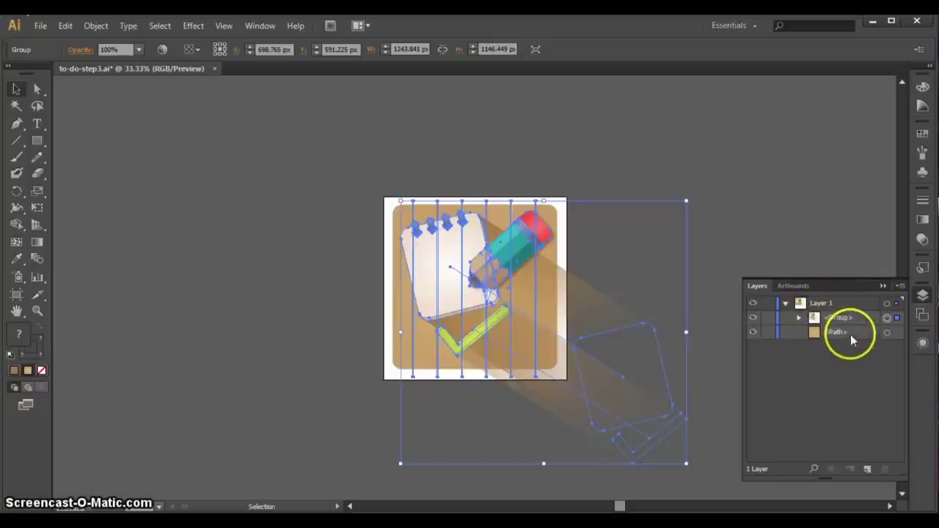
left_click(262, 268)
left_click(401, 209)
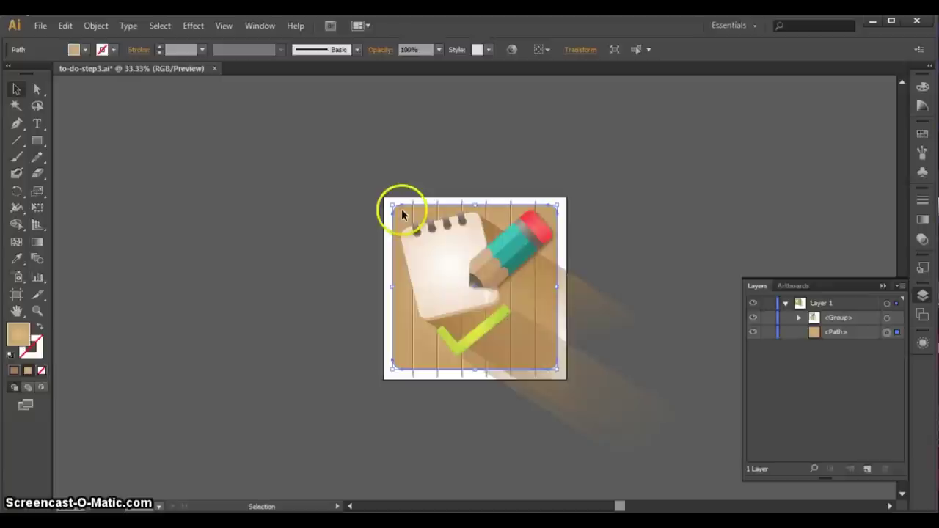
Step: Copy the wooden background square and paste a copy on top of the artwork
left_click(64, 25)
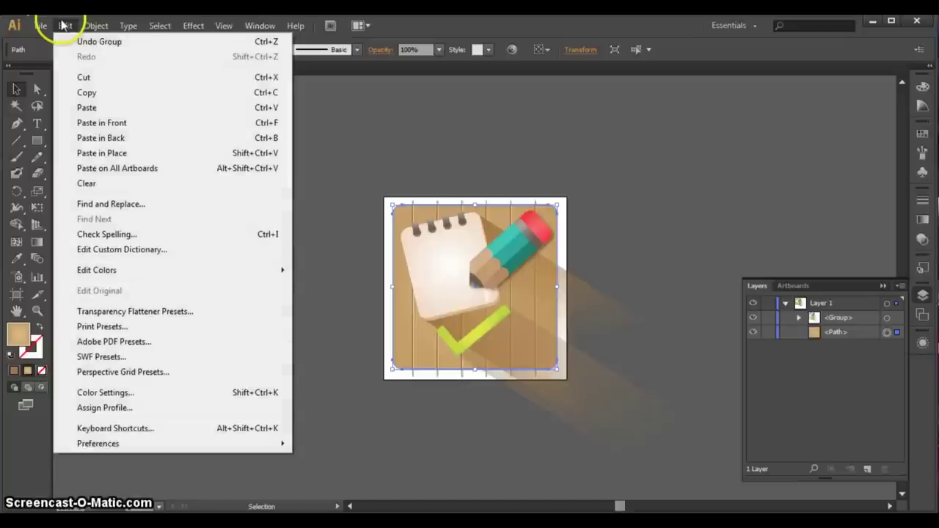
left_click(88, 94)
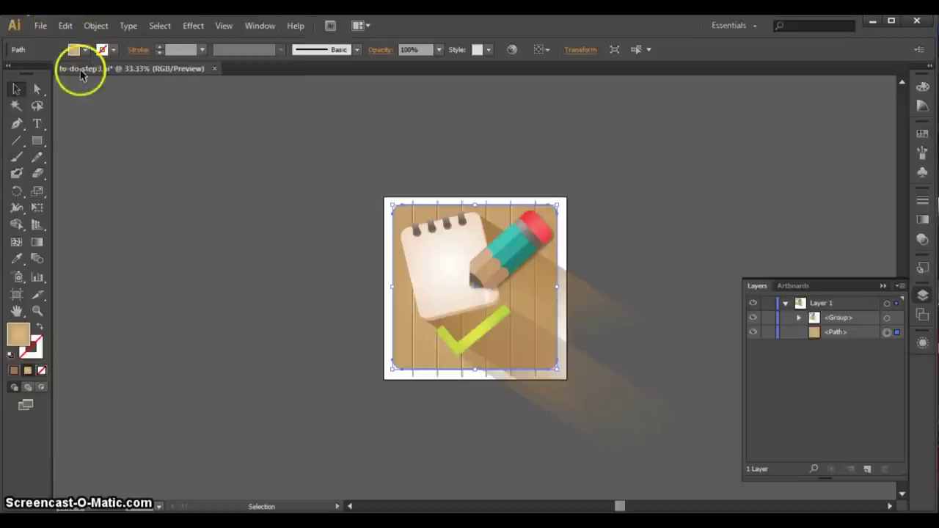
left_click(64, 26)
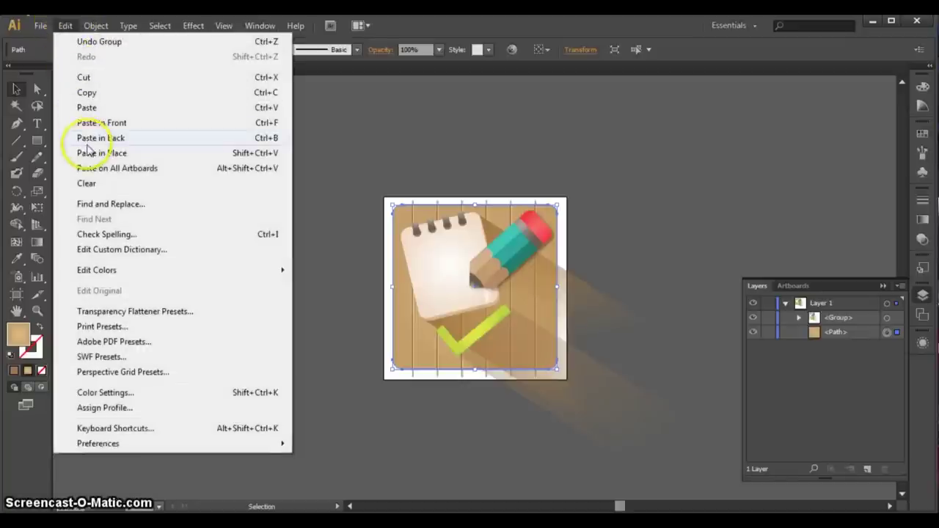
left_click(87, 152)
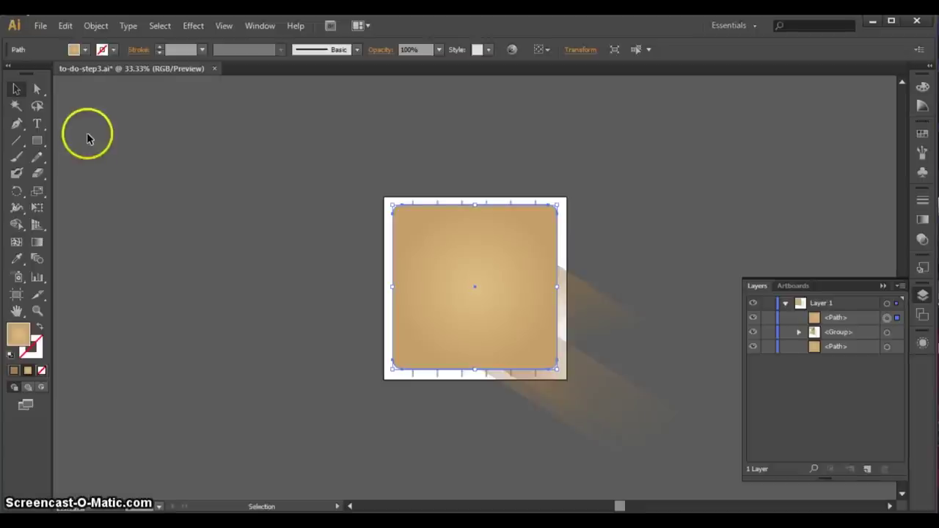
Step: Deselect the pasted square and zoom in on the artboard
left_click(252, 154)
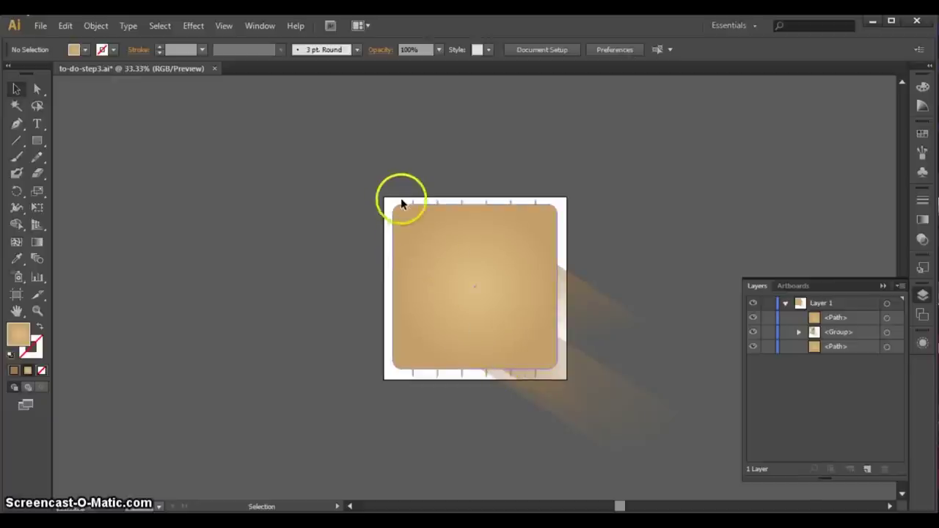
key("a")
key("ctrl+equal")
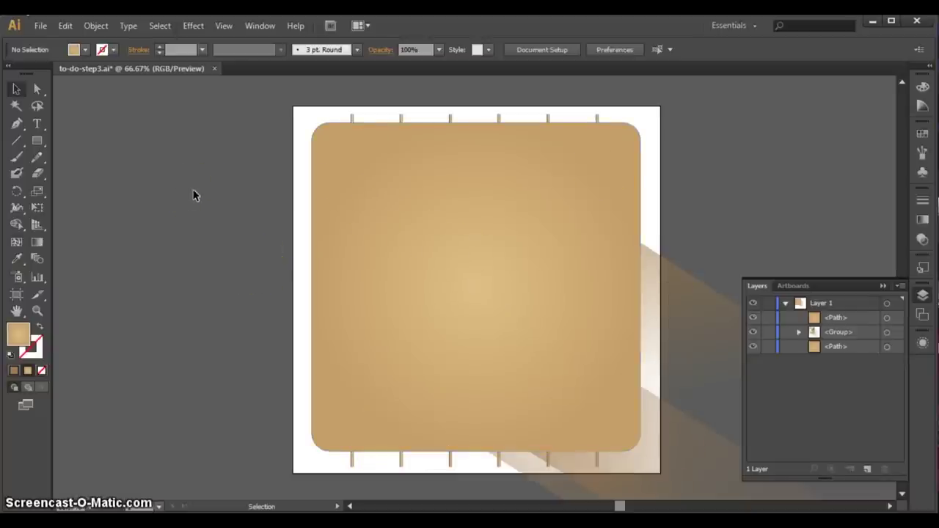
Step: Select all artwork and make a clipping mask using the top rounded square
left_click(155, 30)
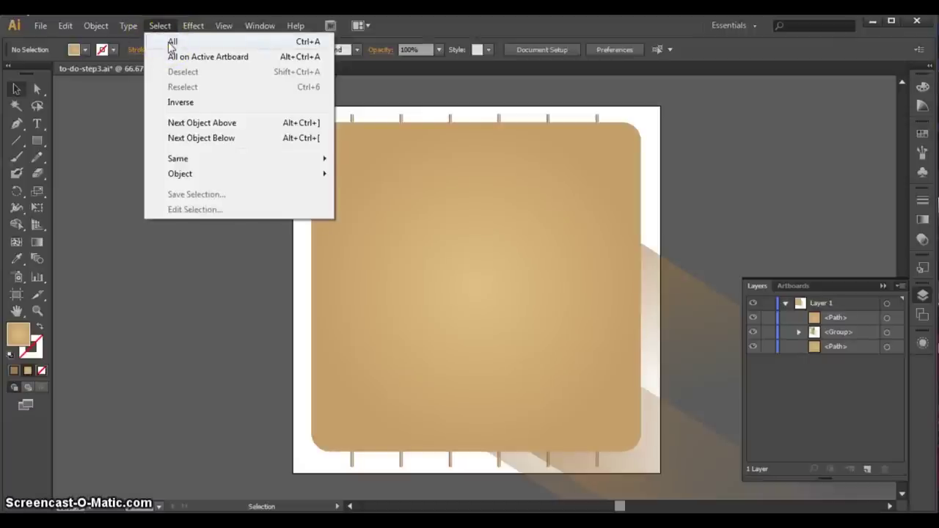
left_click(170, 43)
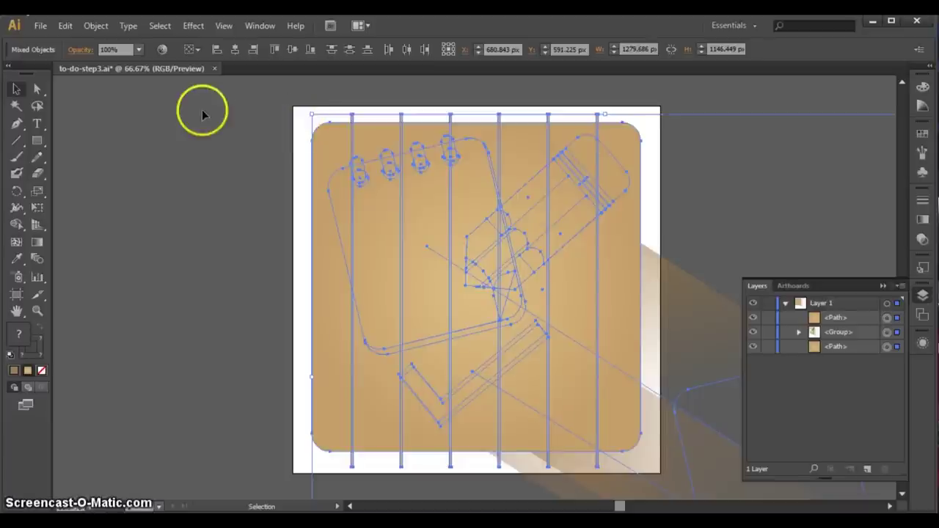
left_click(96, 26)
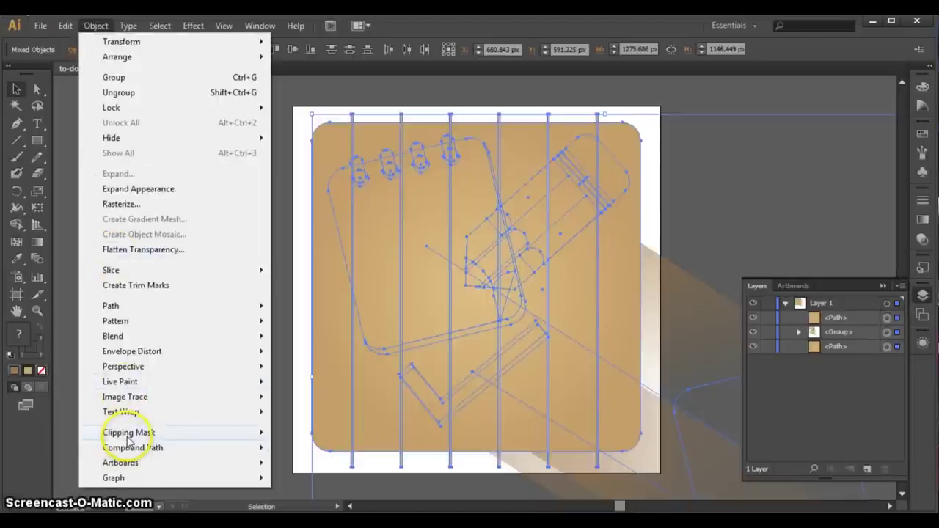
mouse_move(127, 438)
left_click(292, 433)
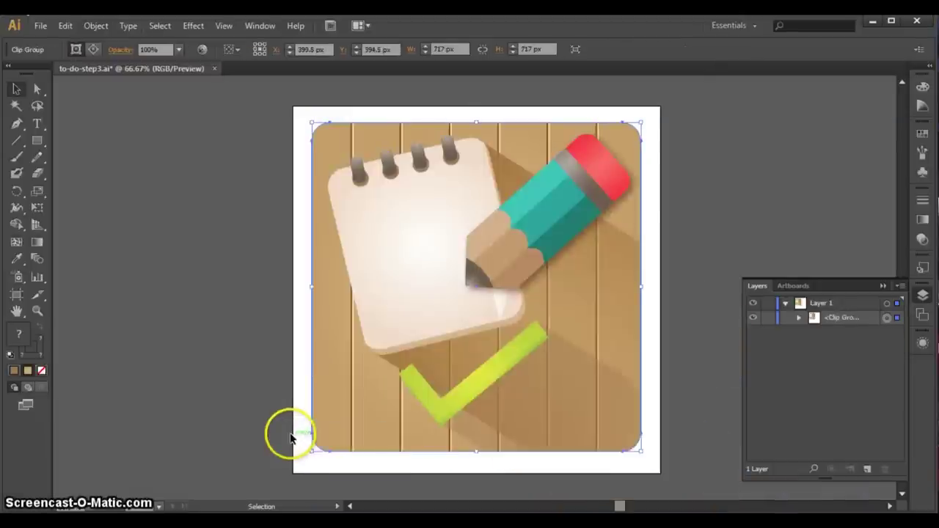
left_click(205, 357)
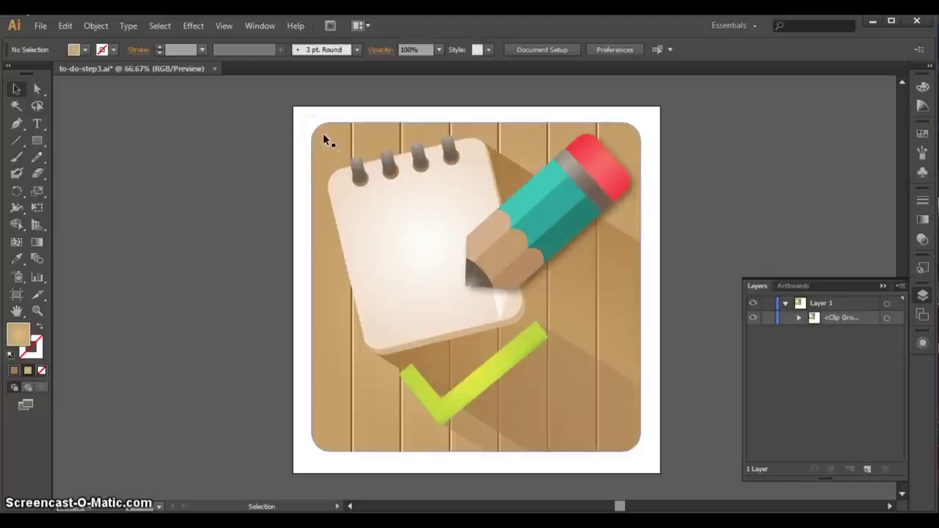
Step: Direct-select the rounded background path inside the clip group, then copy and paste it
key("i")
left_click(20, 90)
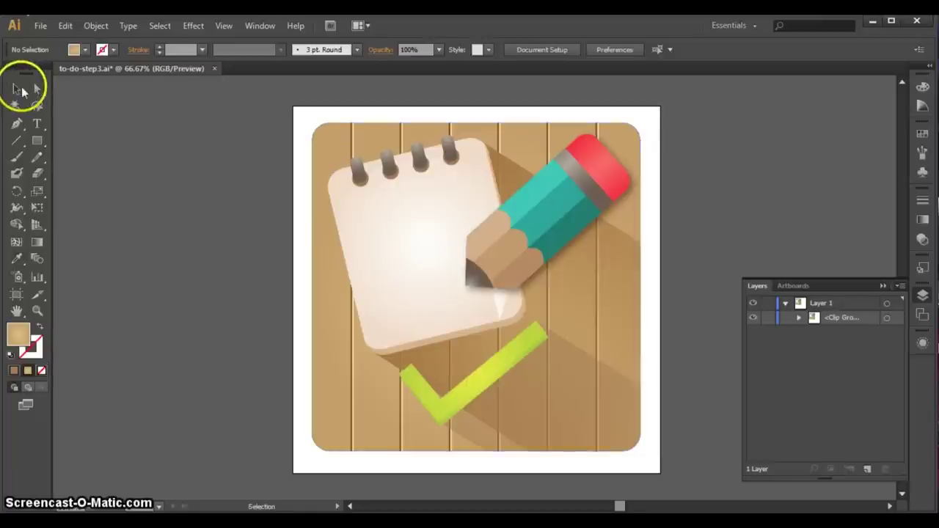
left_click(36, 88)
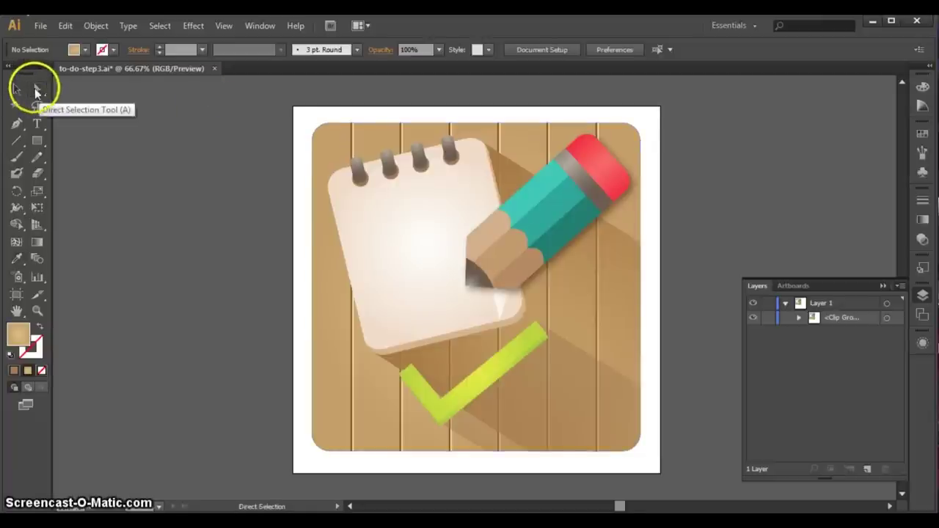
left_click(330, 144)
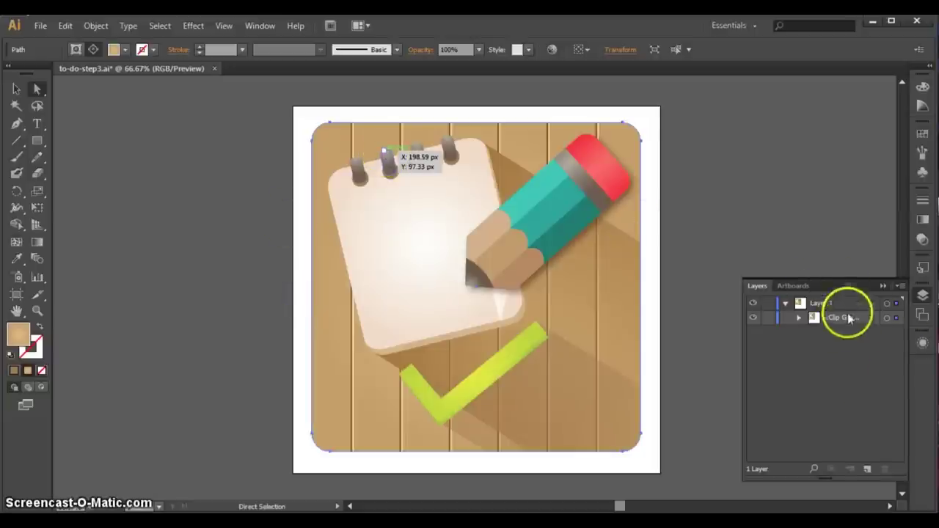
left_click(65, 26)
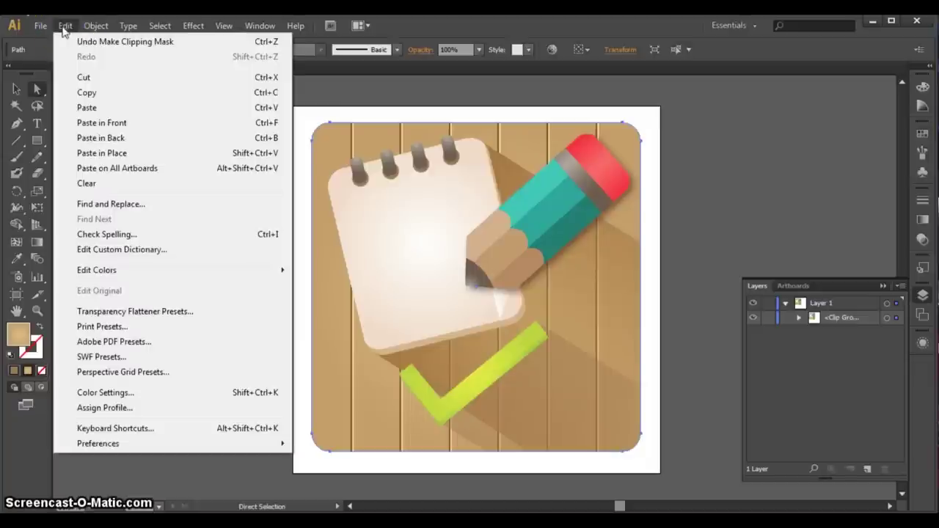
left_click(83, 91)
left_click(66, 30)
left_click(66, 32)
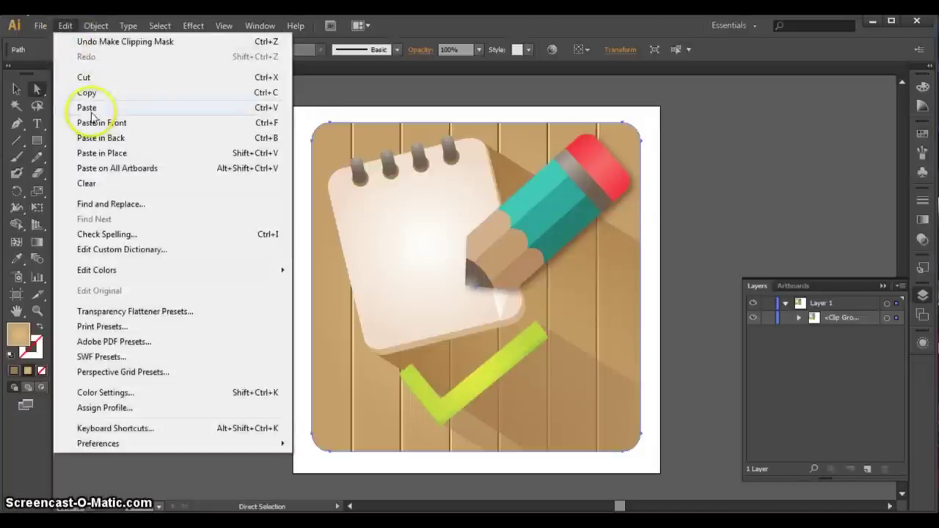
left_click(86, 108)
left_click(17, 90)
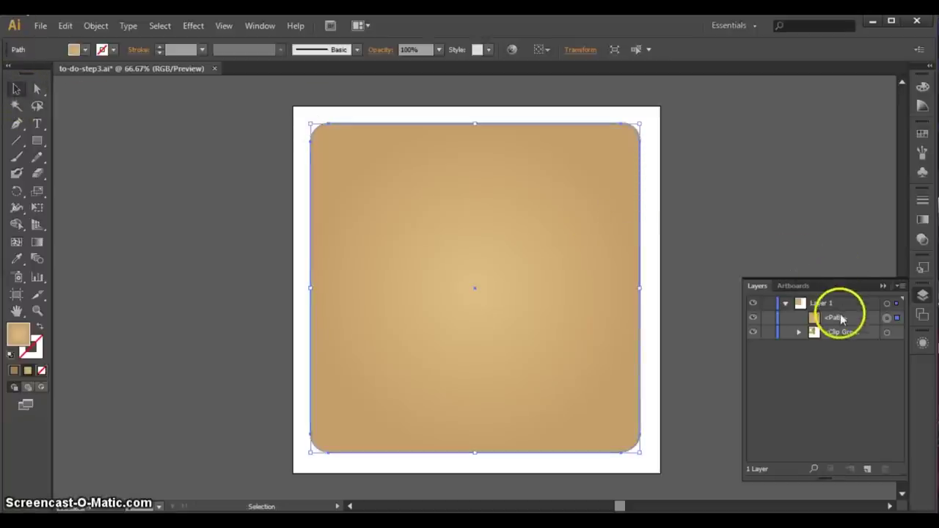
Step: Move the pasted background beneath the Clip Group and nudge it slightly down and right
left_click_drag(840, 317, 840, 338)
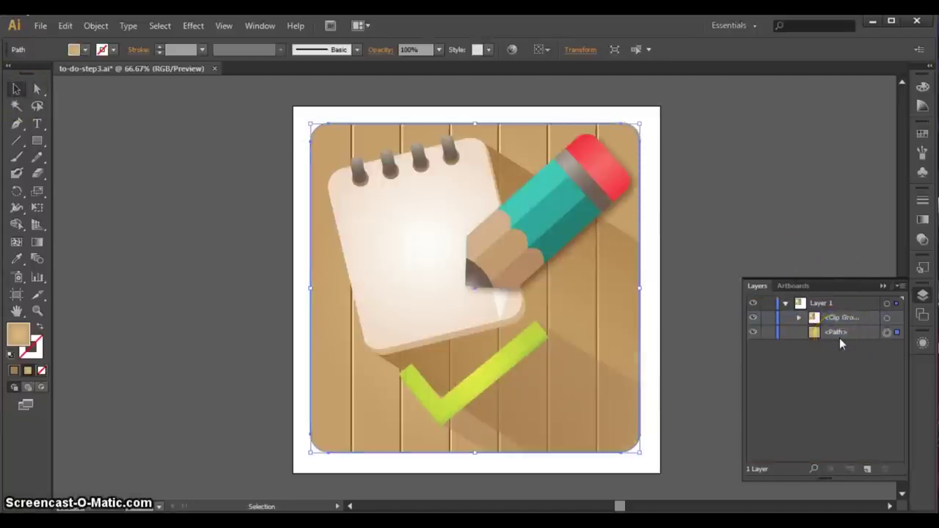
key("Down")
key("Down")
key("Down")
key("Down")
key("Down")
key("Down")
key("Down")
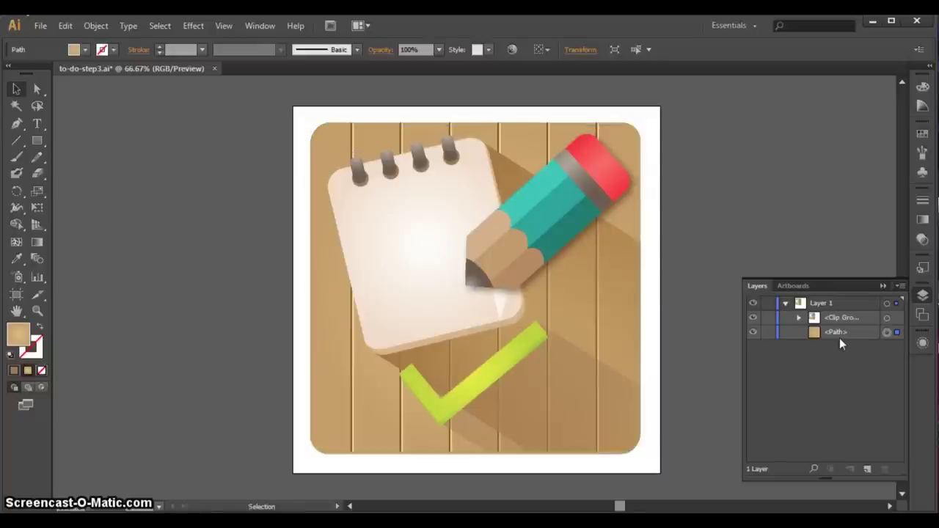
key("Right")
key("Right")
key("Right")
key("Right")
key("Right")
key("Right")
key("Right")
key("Right")
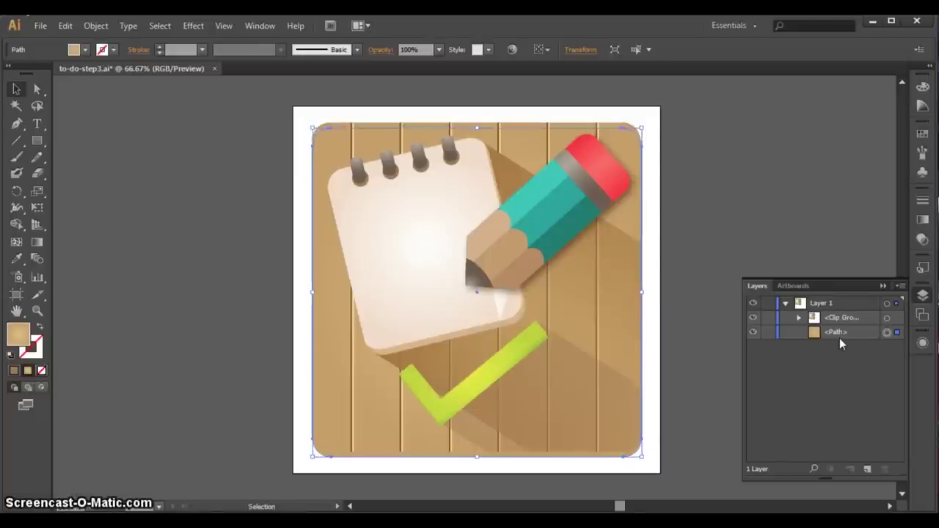
key("Right")
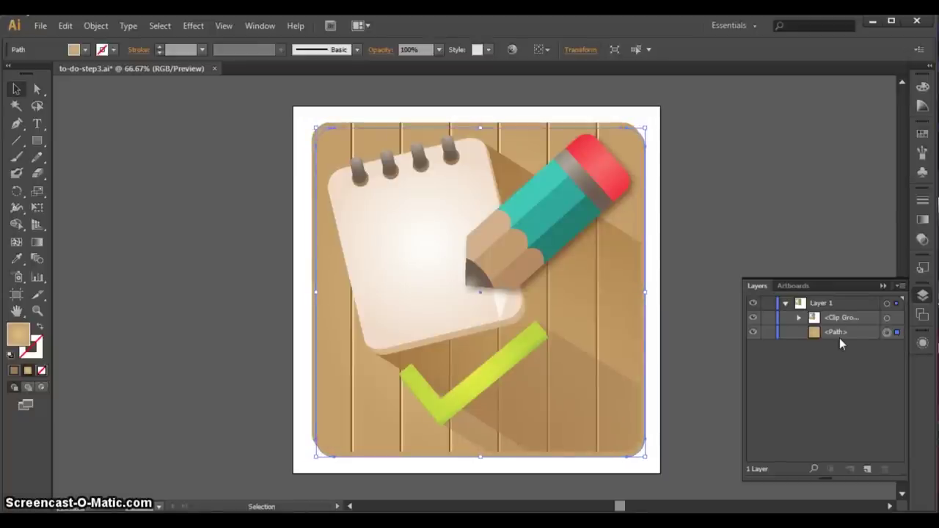
key("Right")
key("Right")
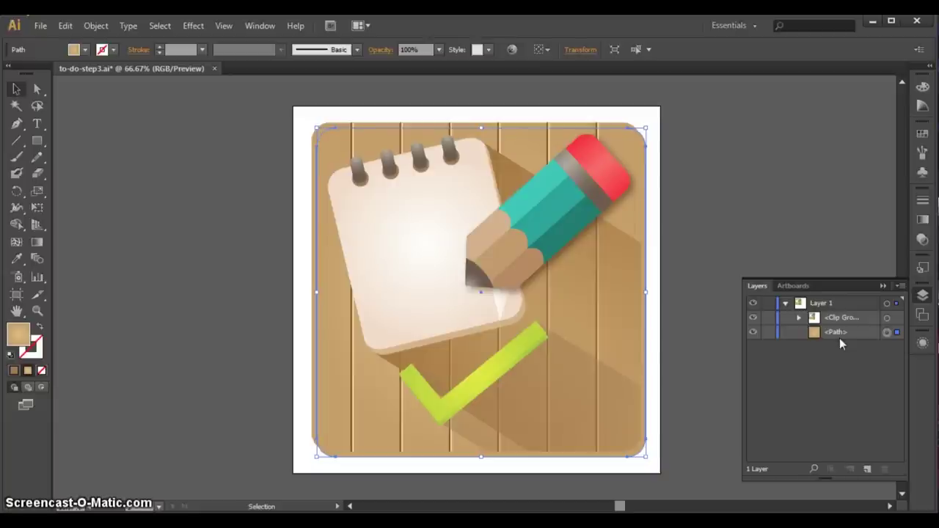
key("Left")
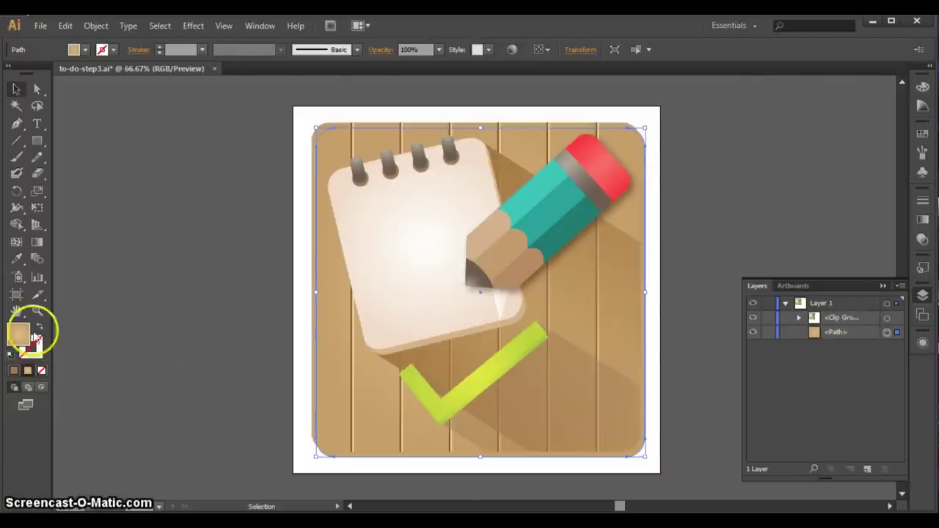
double_click(24, 337)
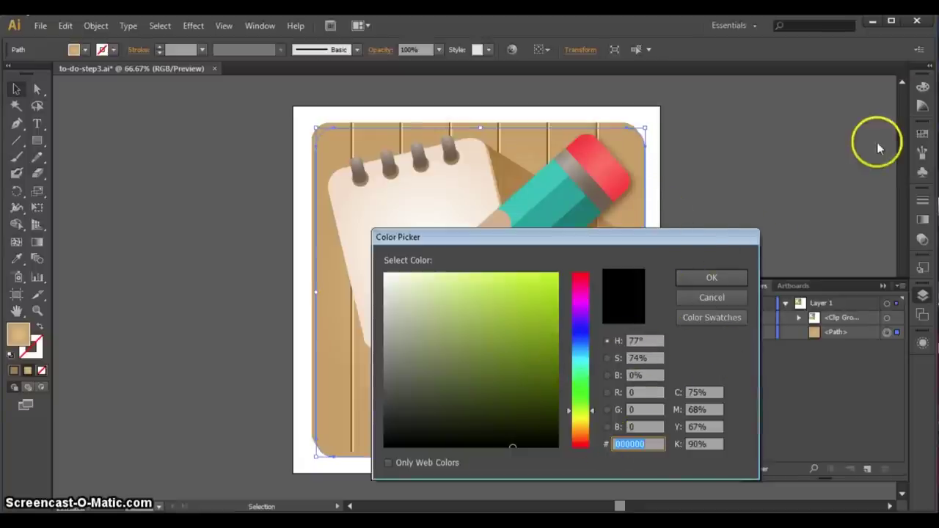
Step: Fill the offset background copy with a darker brown swatch, then deselect
left_click(698, 299)
left_click(923, 134)
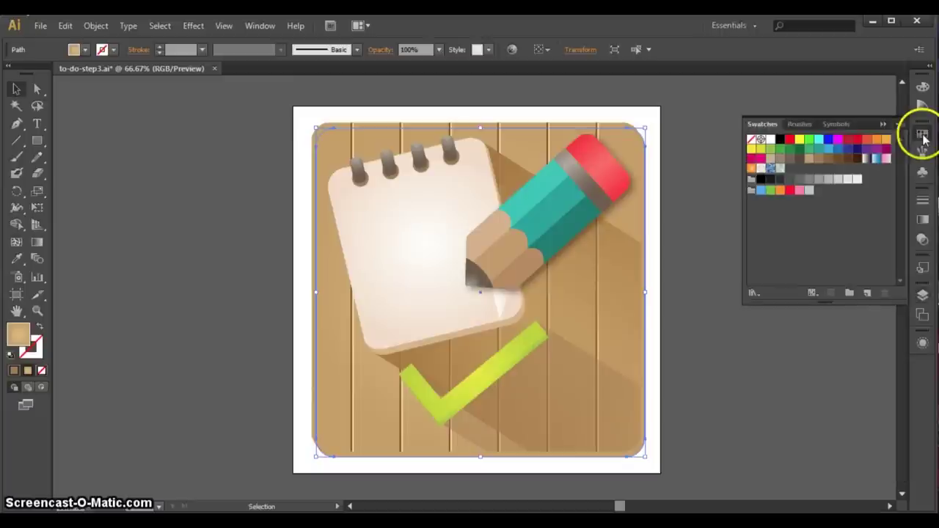
left_click(830, 159)
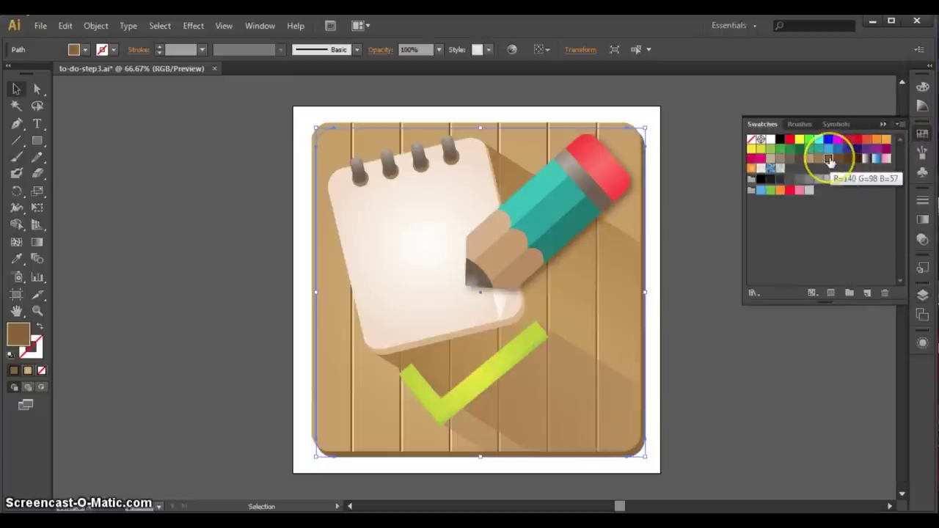
left_click(820, 159)
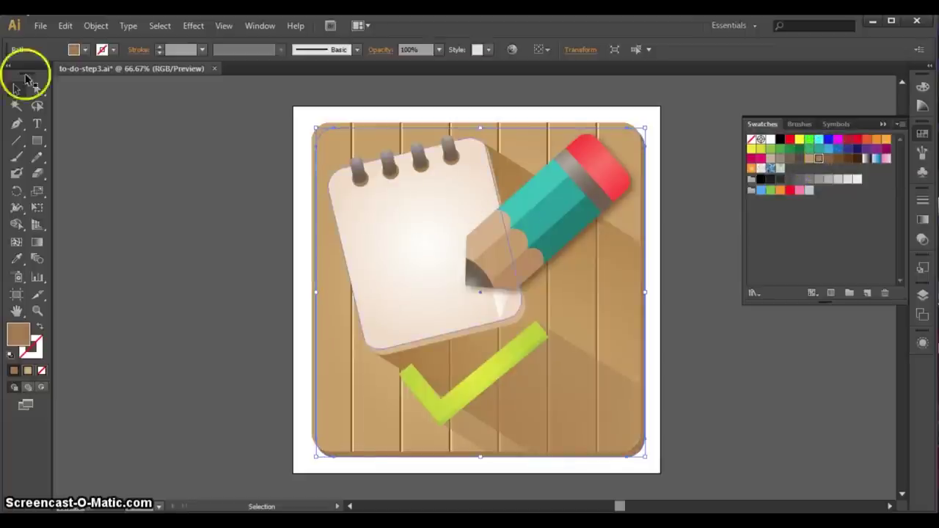
left_click(244, 292)
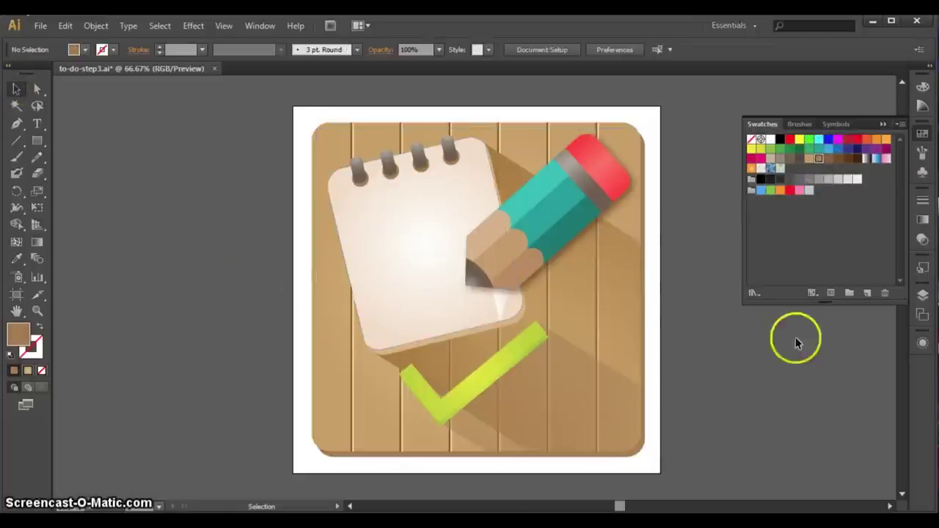